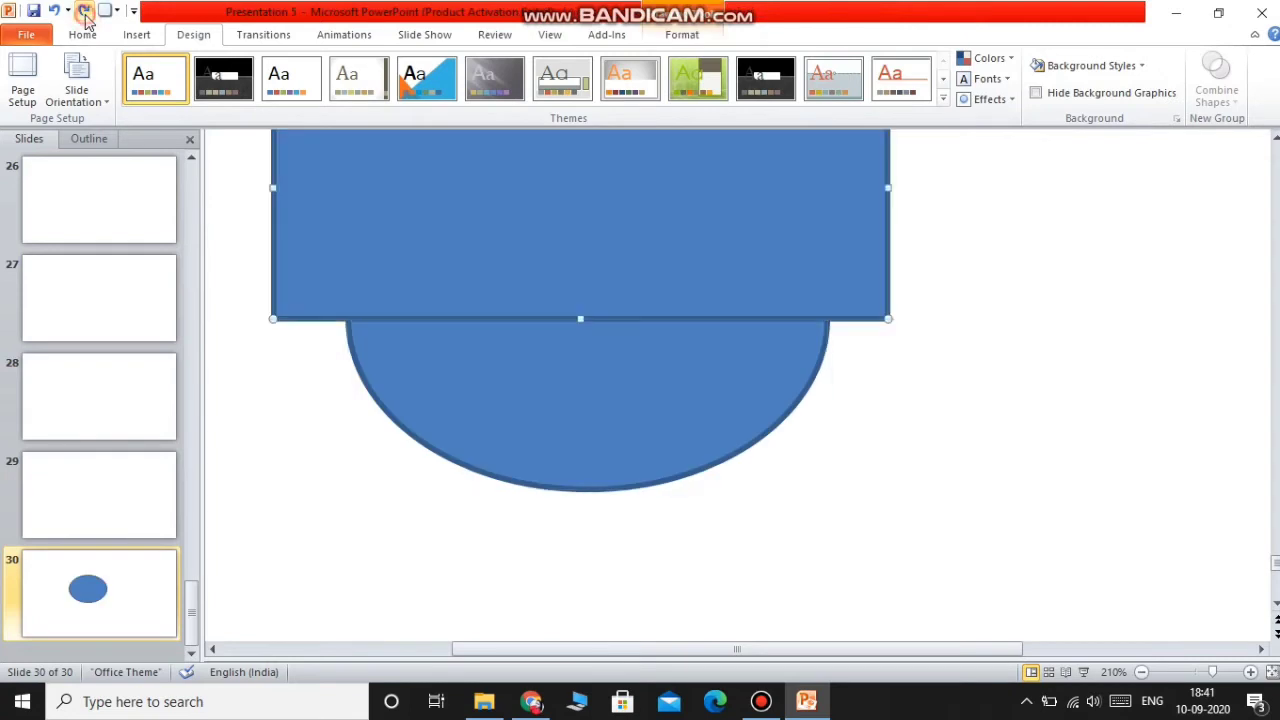
Step: Redo the undone shape subtractions that trim the ellipse down to its lower-right piece, and deselect the result
click(86, 16)
click(86, 16)
click(86, 16)
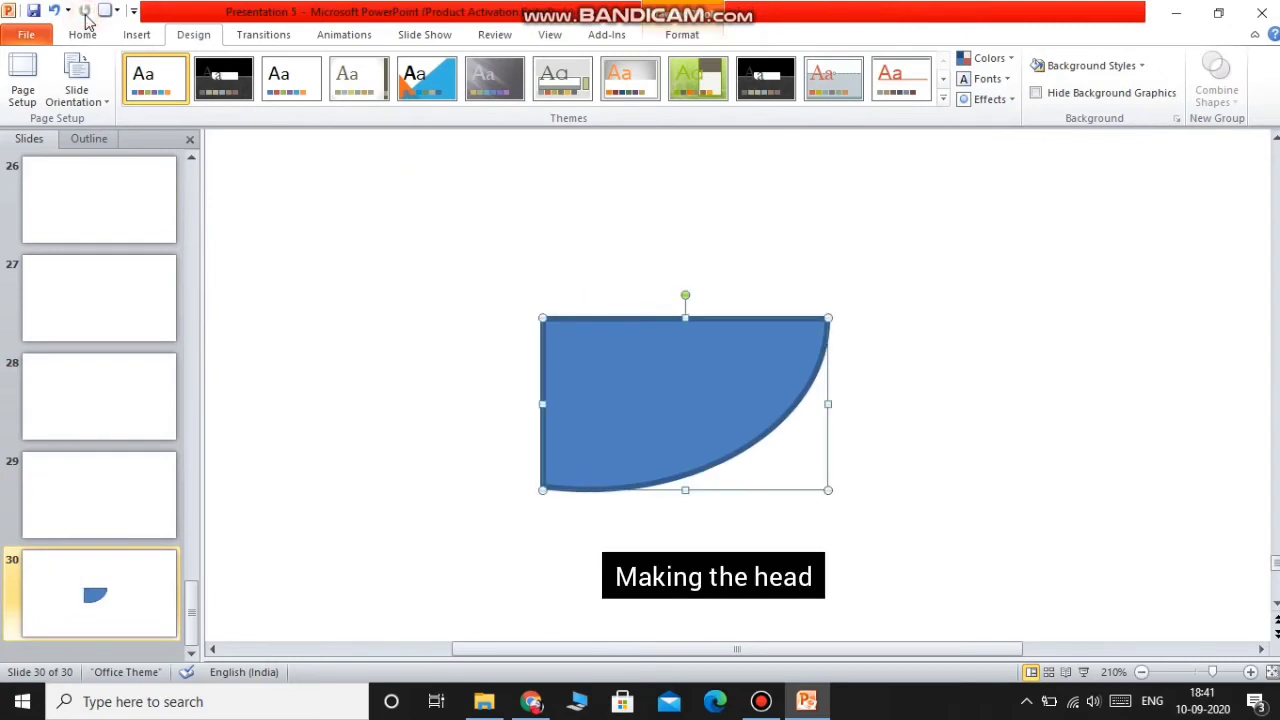
click(281, 241)
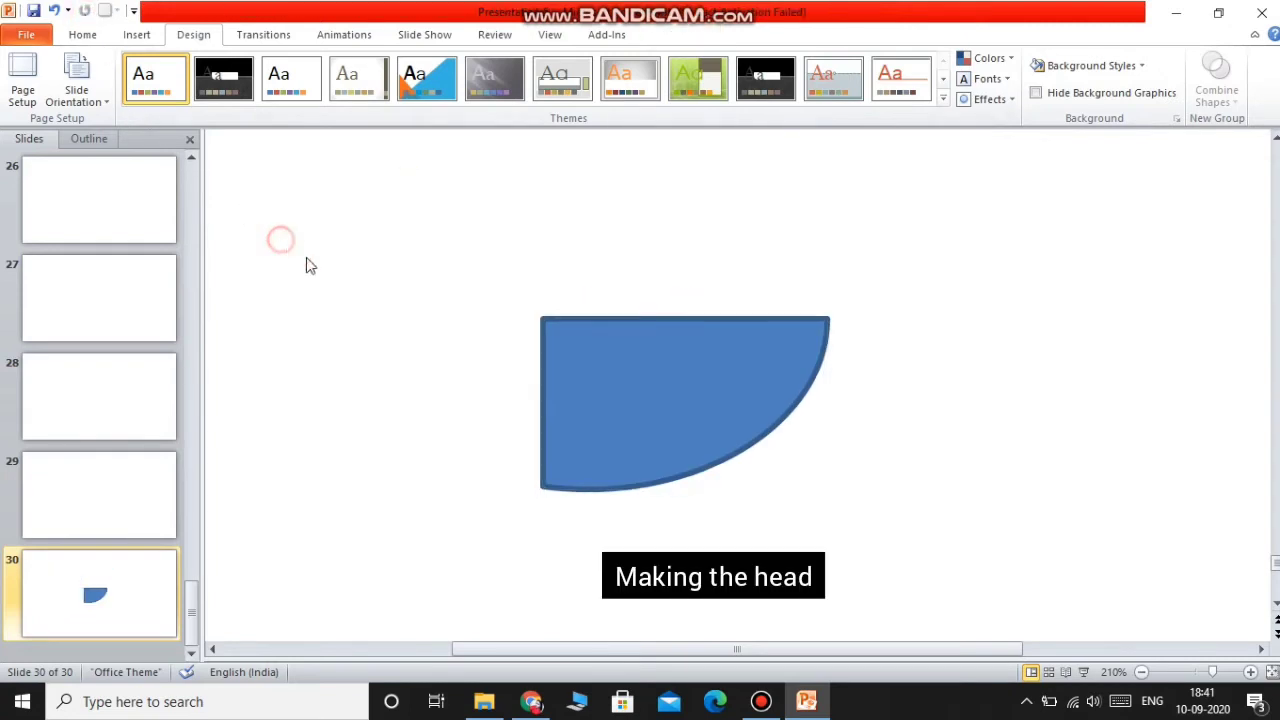
Step: Duplicate the trimmed shape, offset the copy slightly above the original, and narrow the copy from its left edge
right_click(746, 381)
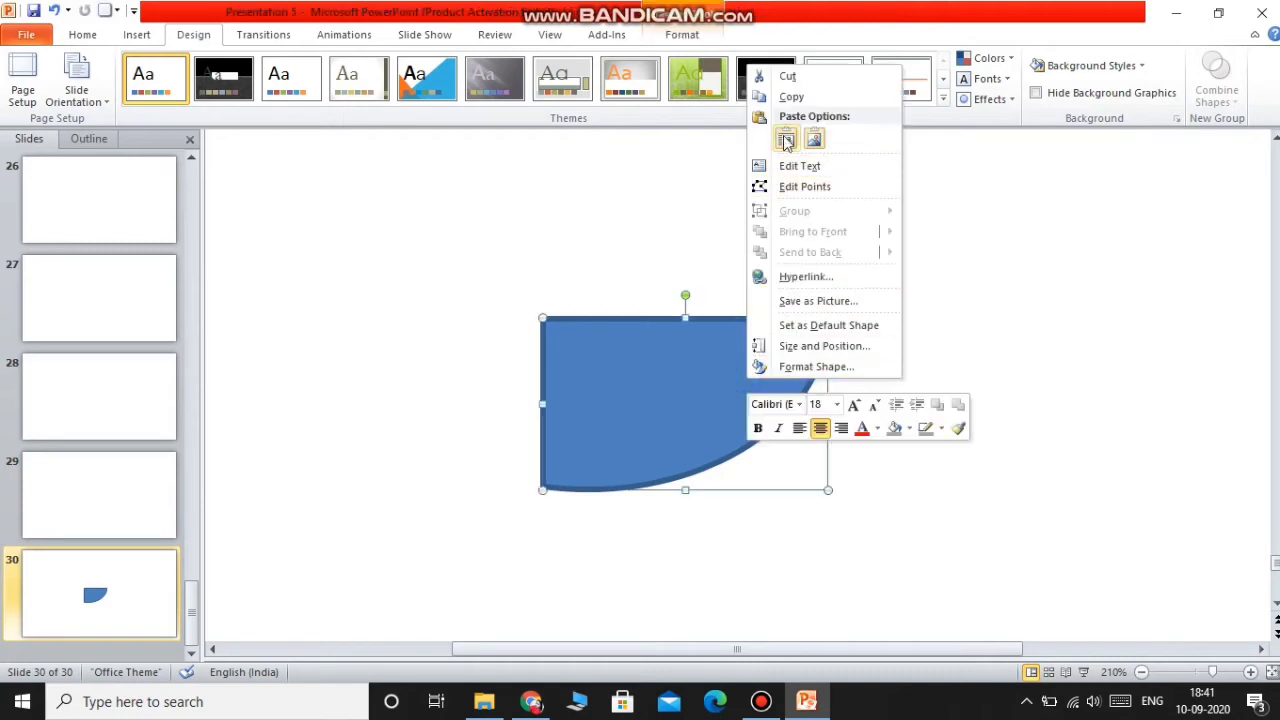
click(790, 95)
right_click(956, 259)
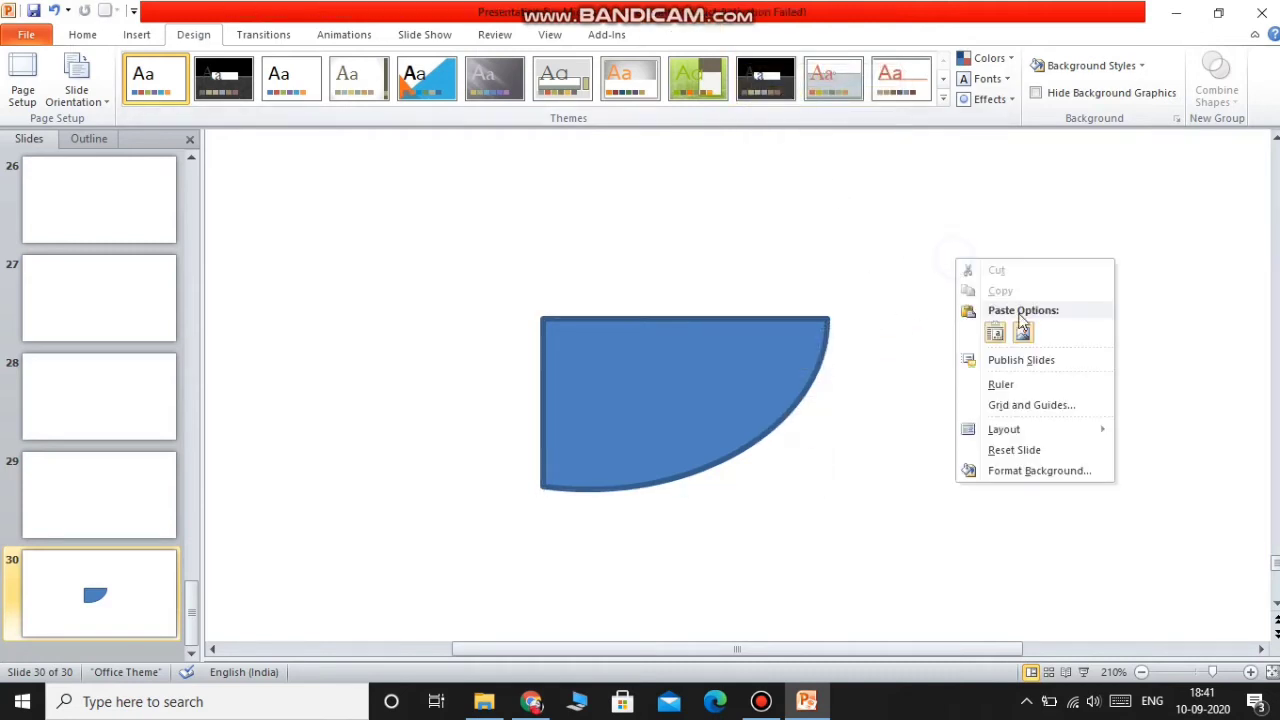
click(994, 337)
drag(690, 425, 682, 355)
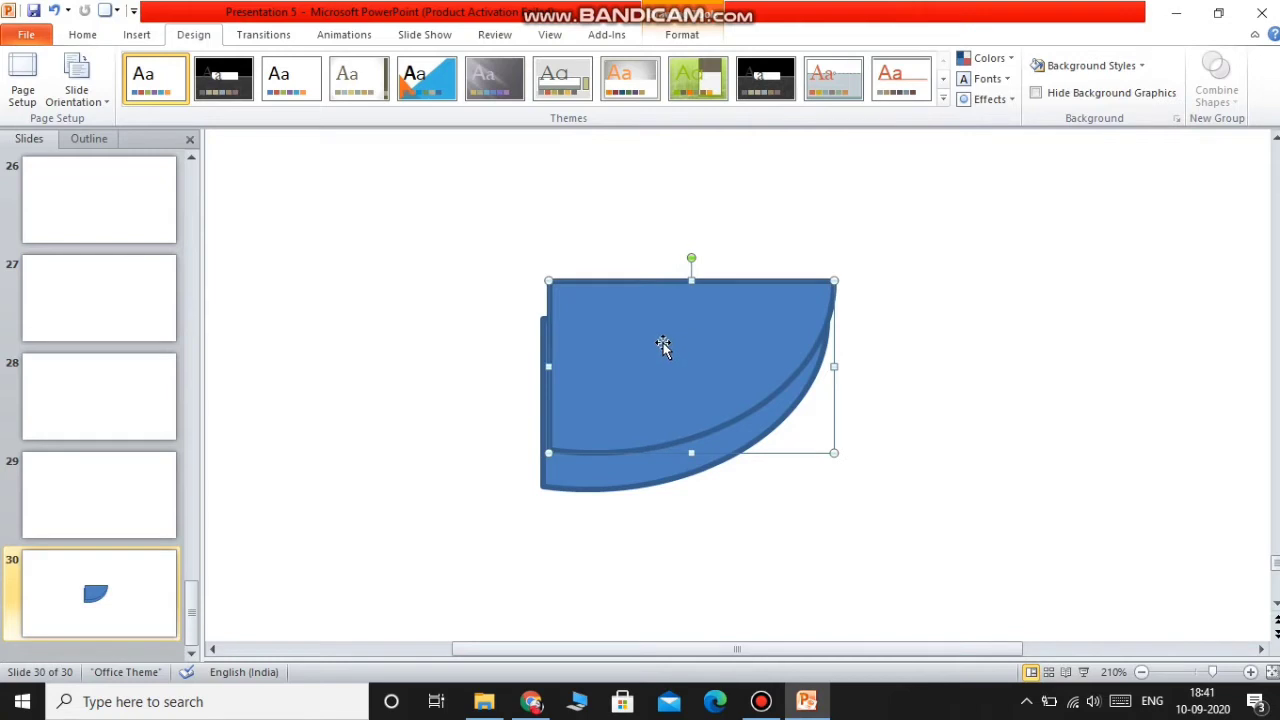
drag(549, 365, 557, 364)
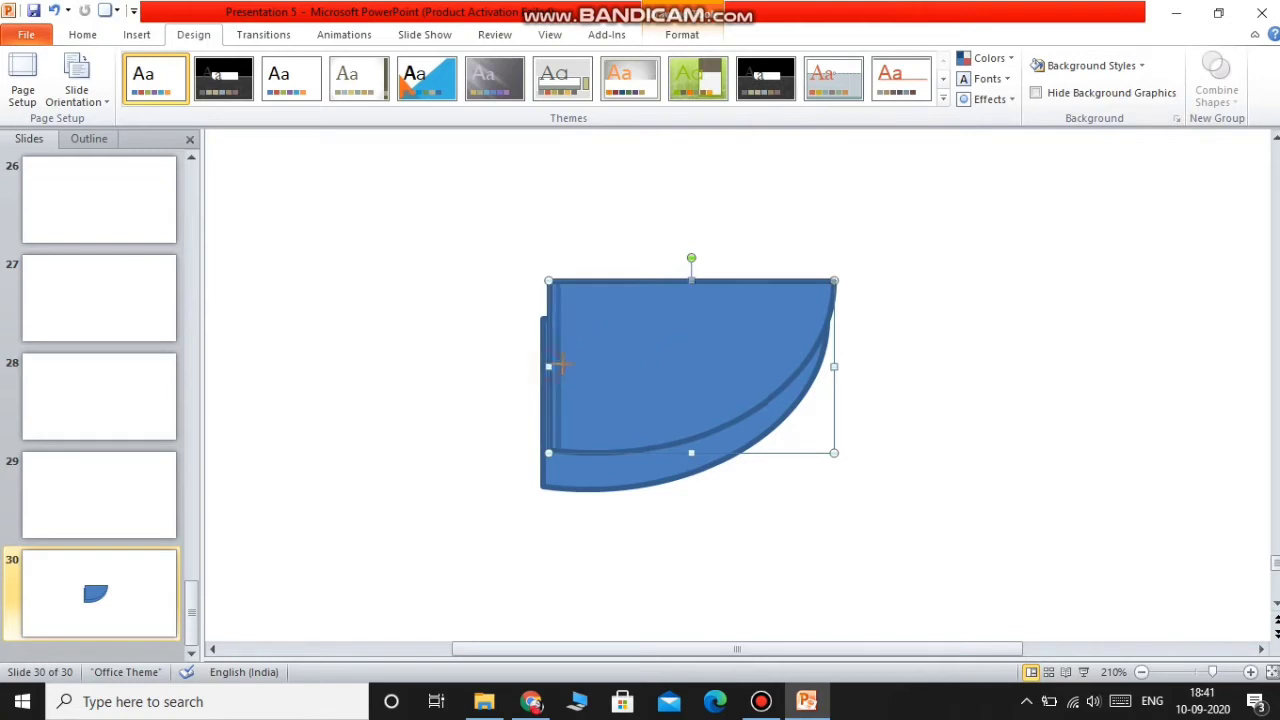
click(986, 403)
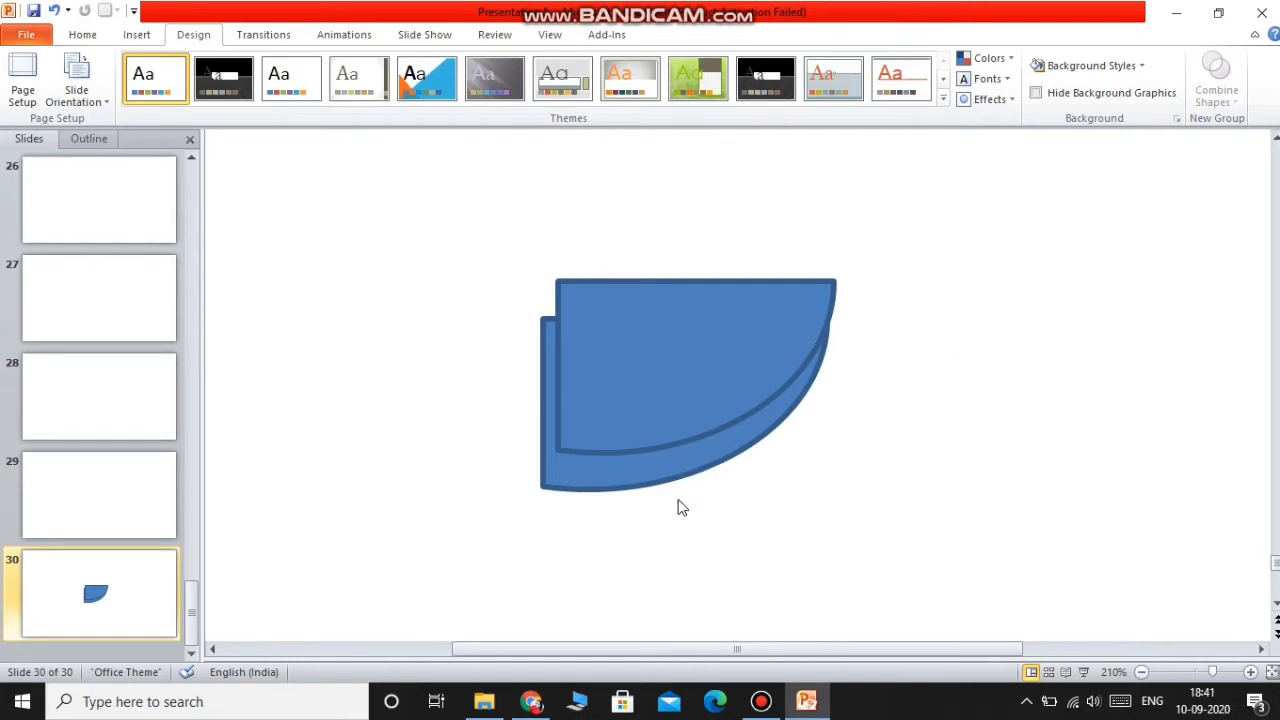
Step: Paste another full-size copy of the trimmed shape and place it to the right of the overlapping pair
drag(457, 163, 565, 582)
right_click(1053, 367)
click(1092, 437)
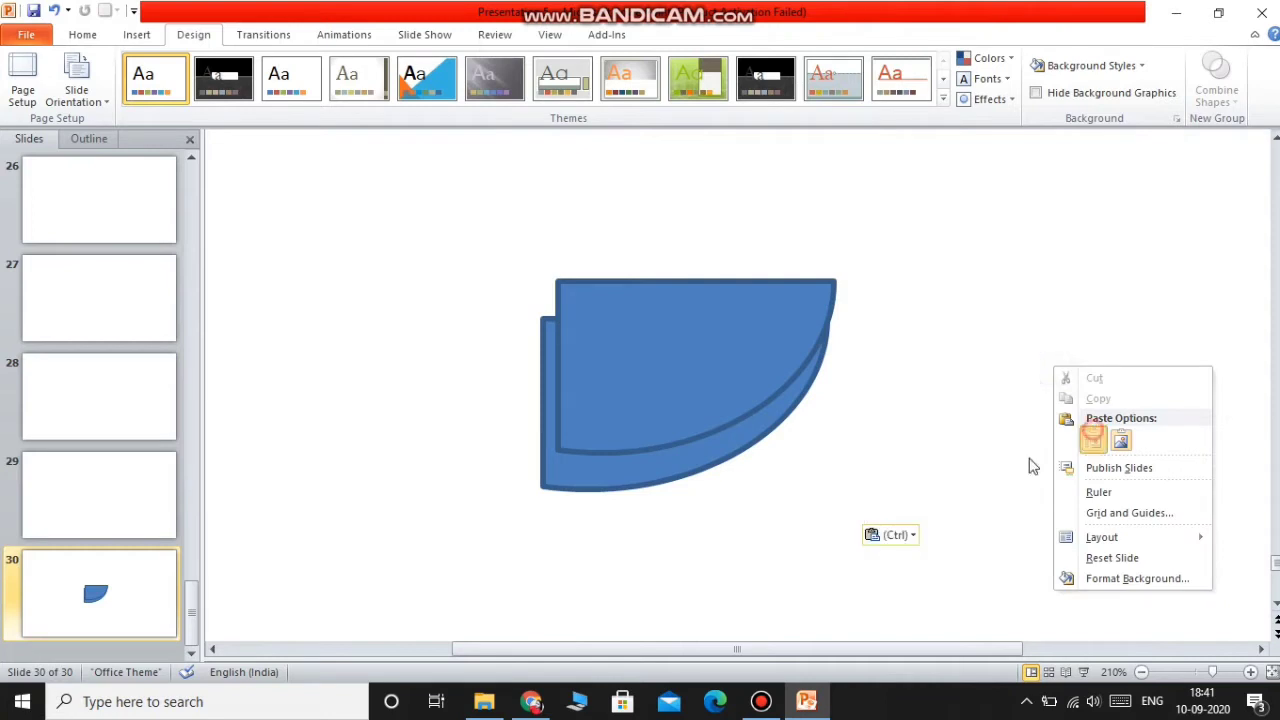
drag(700, 434, 1103, 321)
Step: Subtract the narrowed upper copy from the original shape with Shape Subtract, leaving an L-shaped curved strip
drag(497, 246, 880, 594)
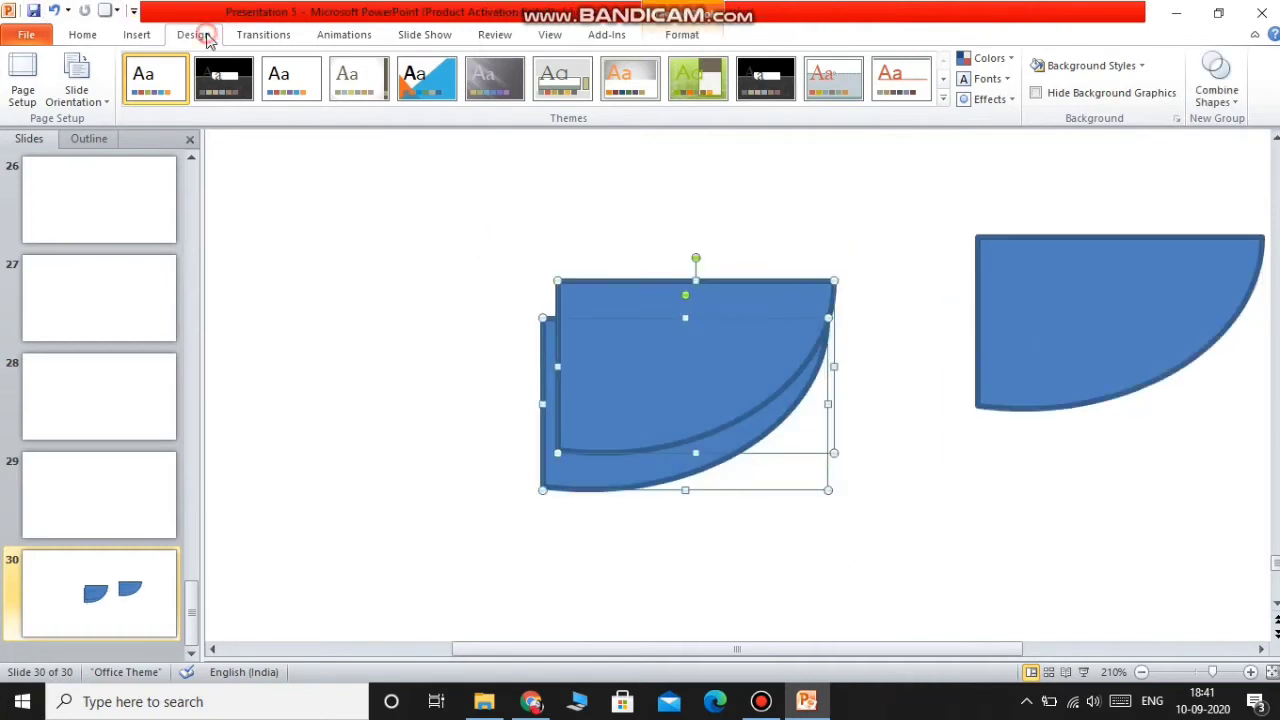
click(1216, 85)
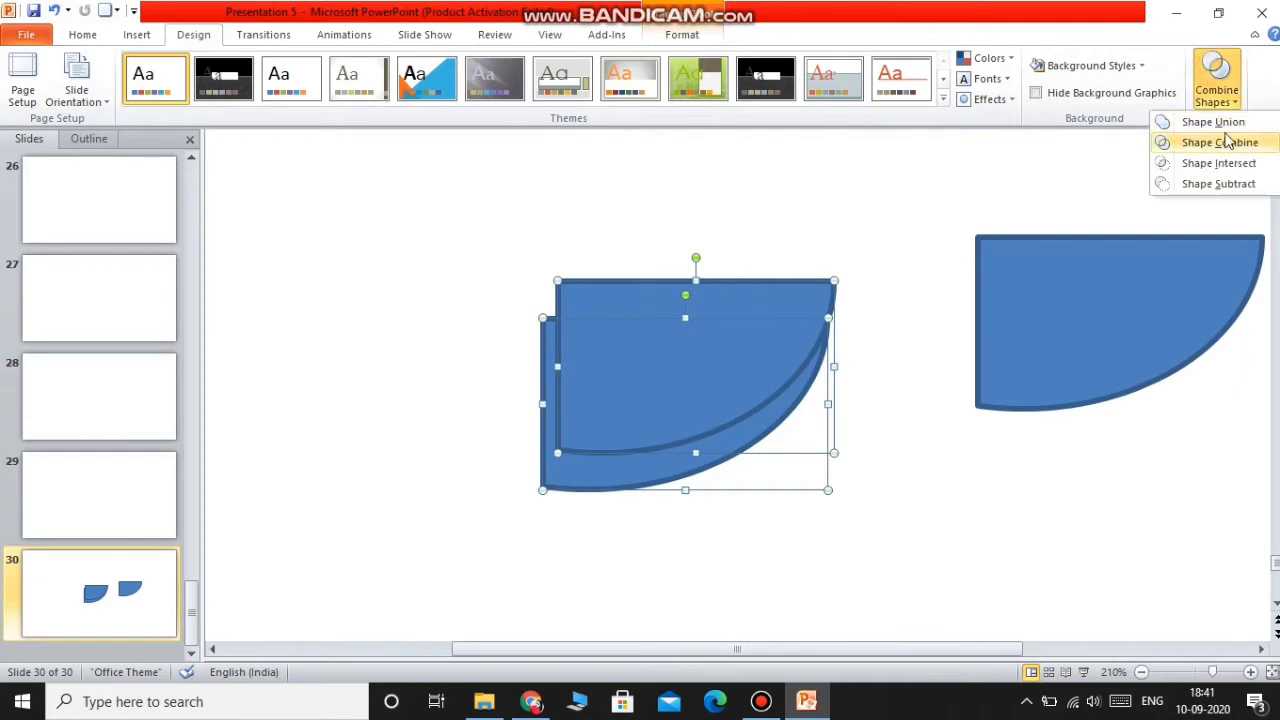
click(1238, 185)
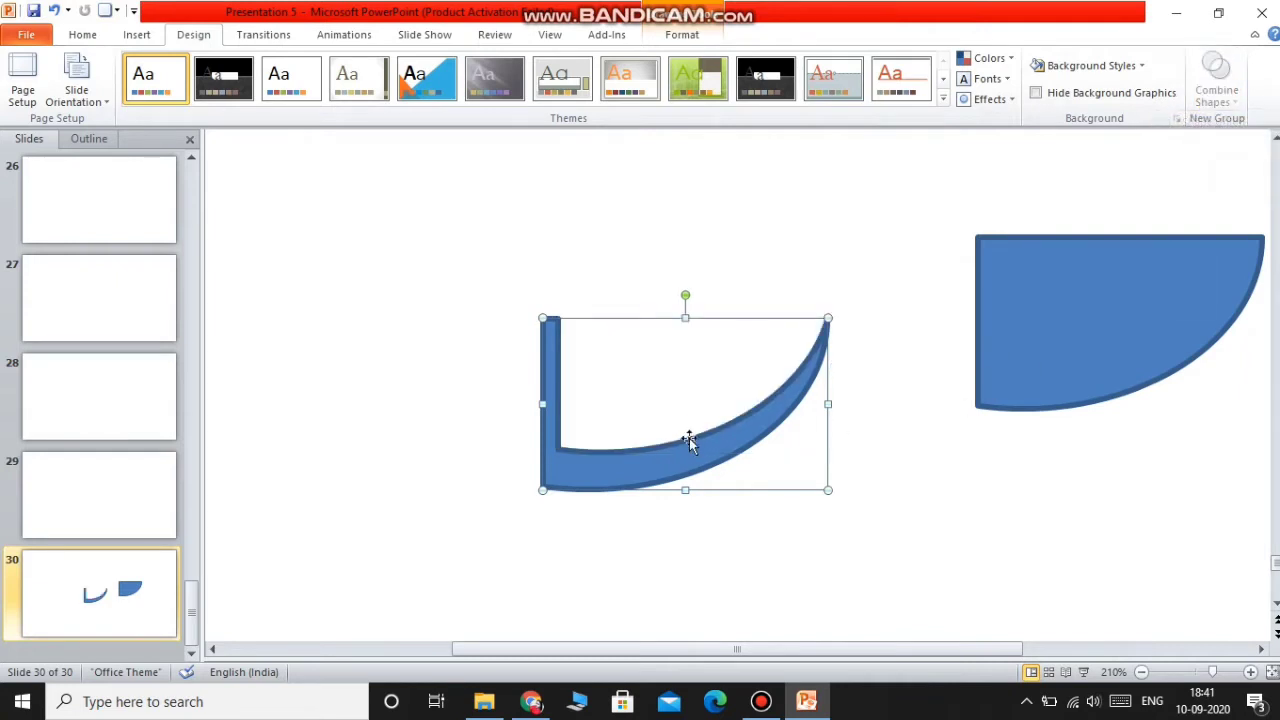
Step: Bring the curved strip and the spare full-size shape together so that their outer edges overlap
drag(689, 437, 767, 388)
drag(1200, 350, 662, 350)
drag(791, 384, 616, 367)
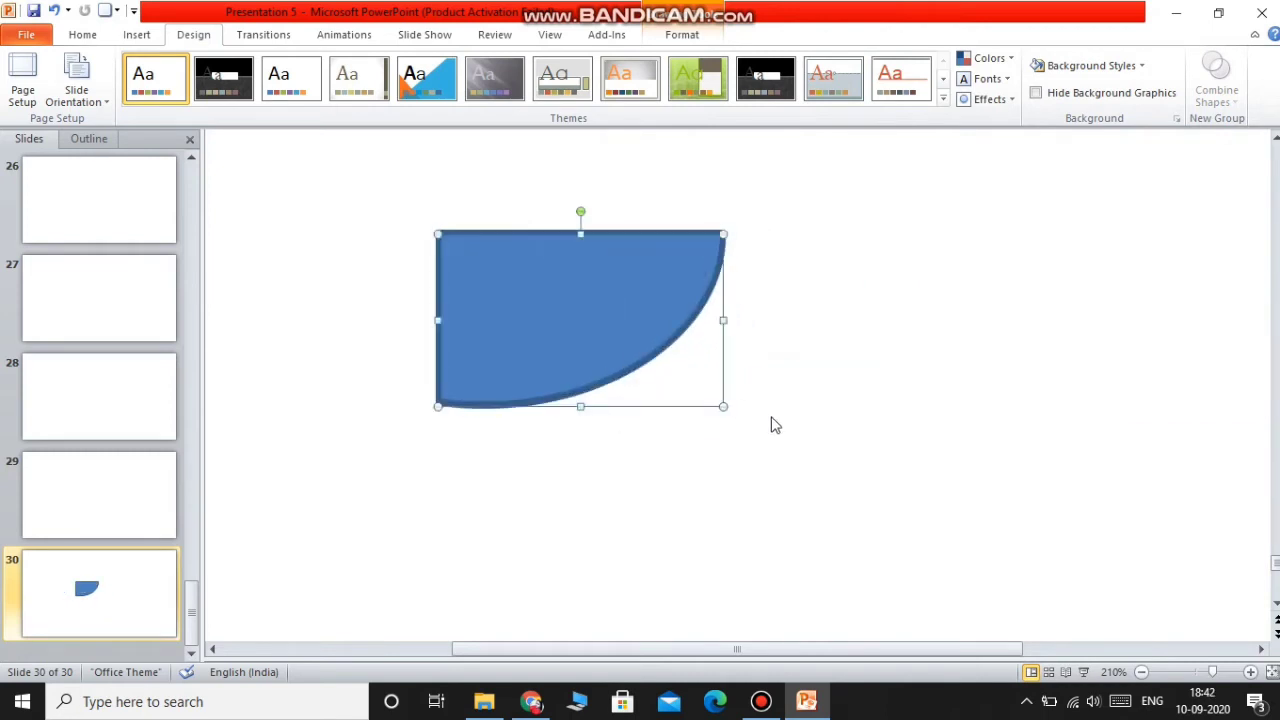
Step: Send the full-size shape behind the curved strip and fine-align the strip with its outline
right_click(600, 358)
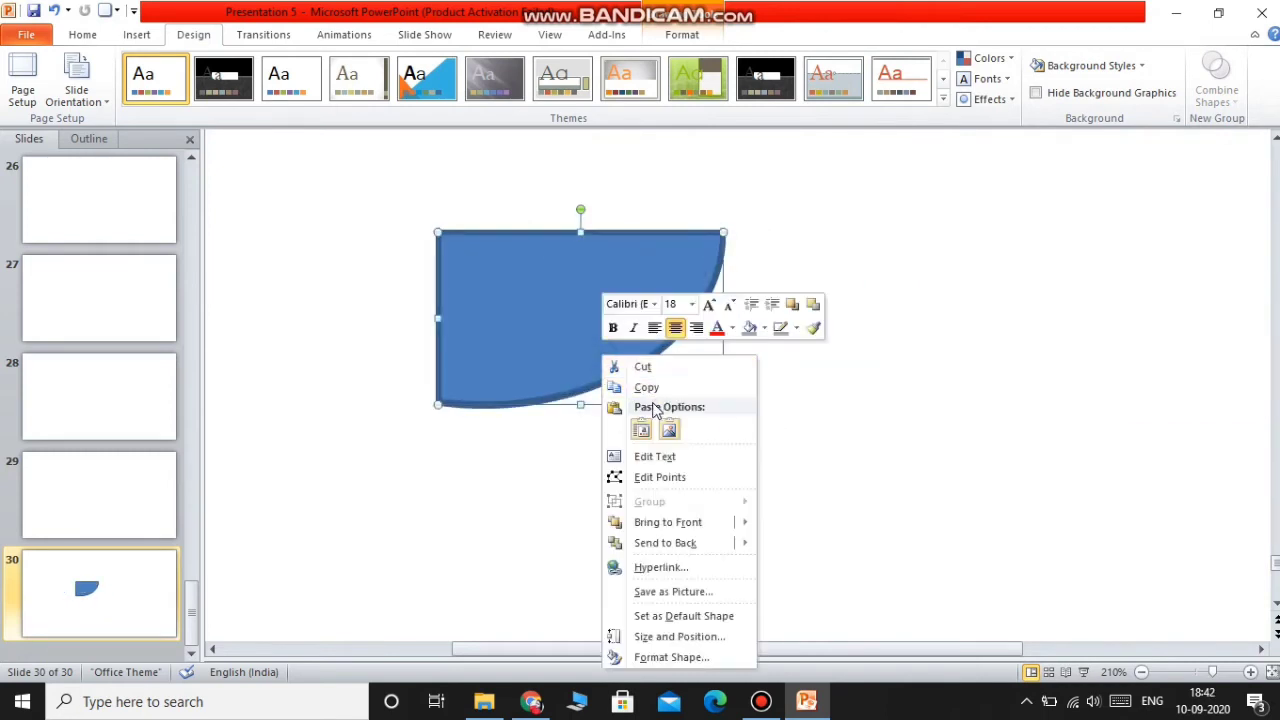
click(680, 543)
click(698, 440)
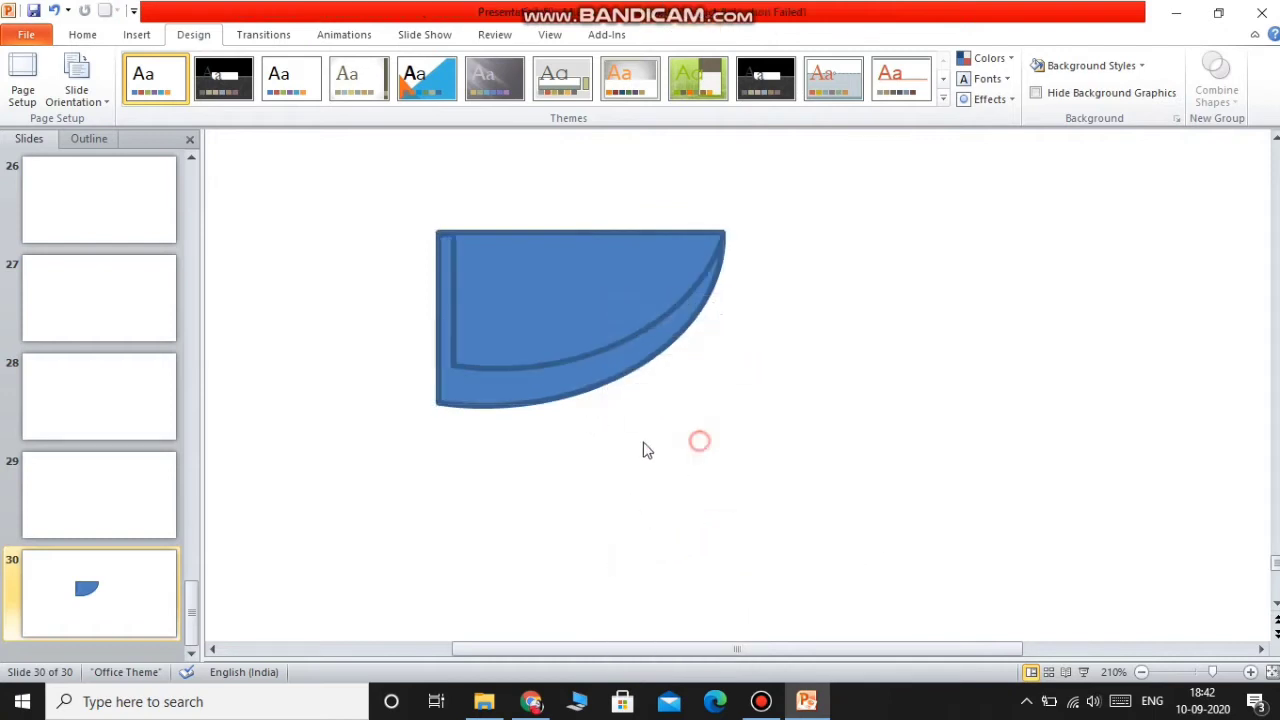
click(498, 385)
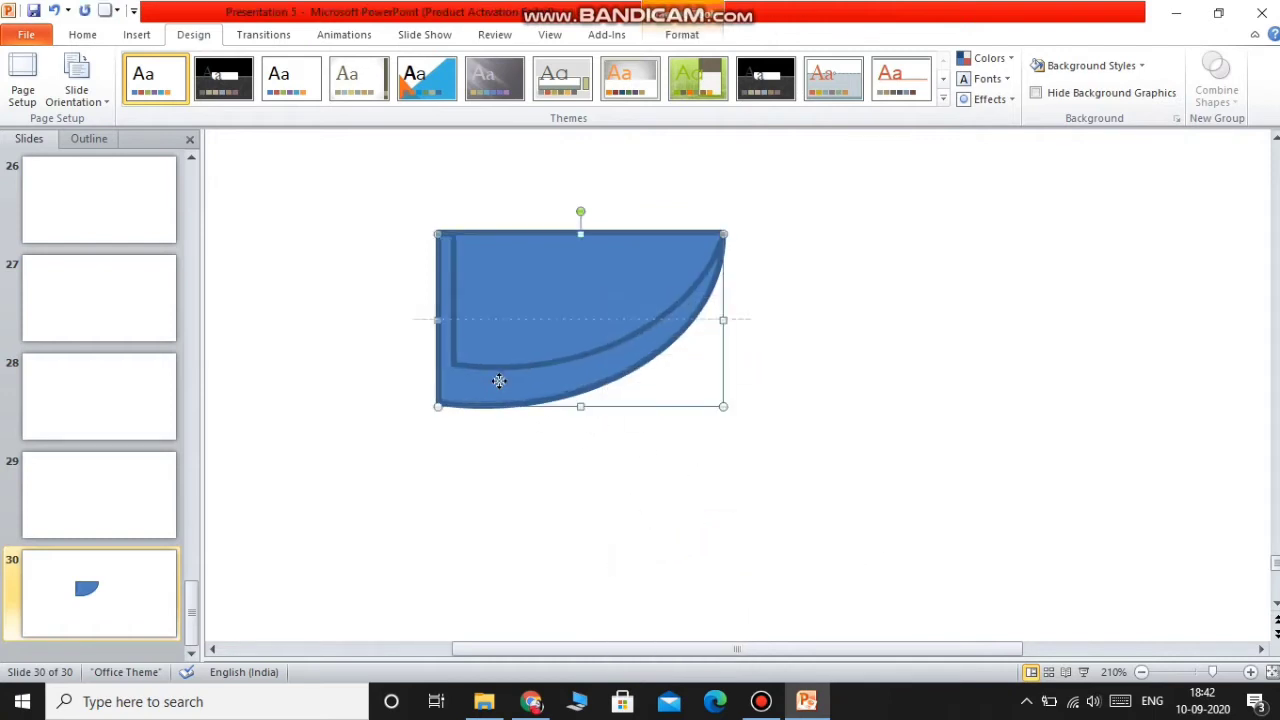
click(586, 463)
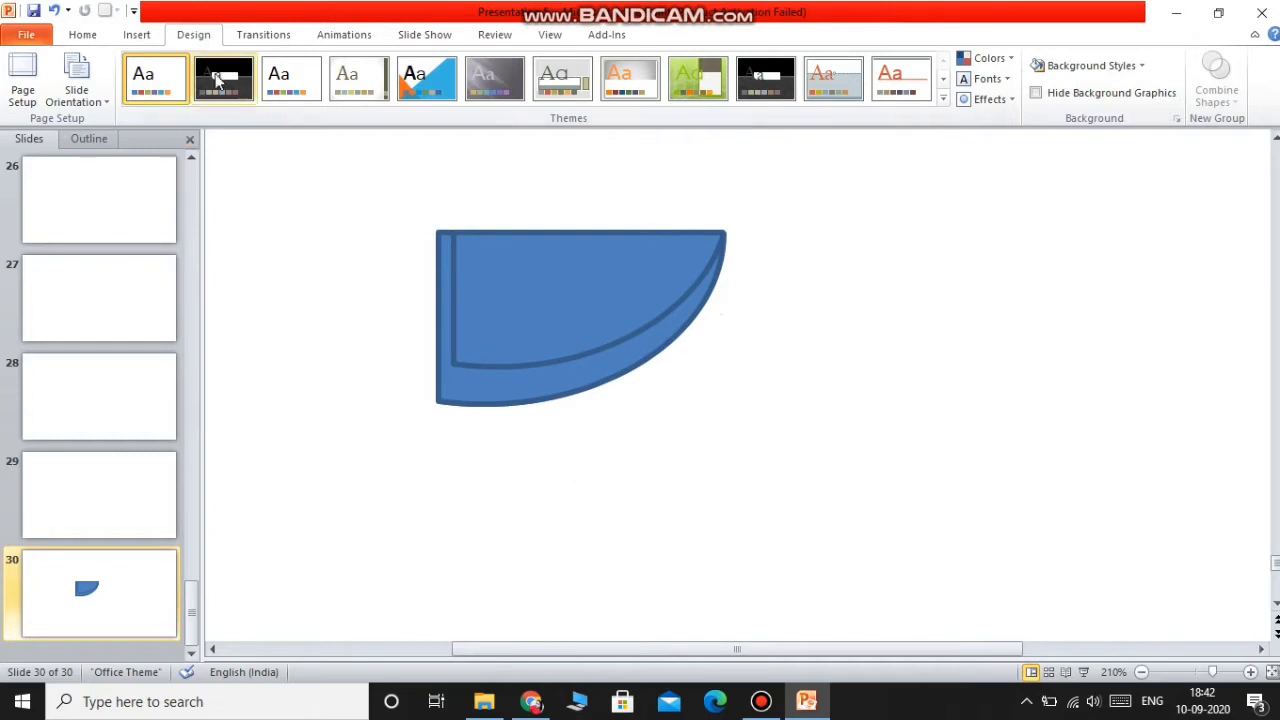
Step: Draw a small circle for the eye with the flowchart Connector shape in the upper right of the head
click(136, 35)
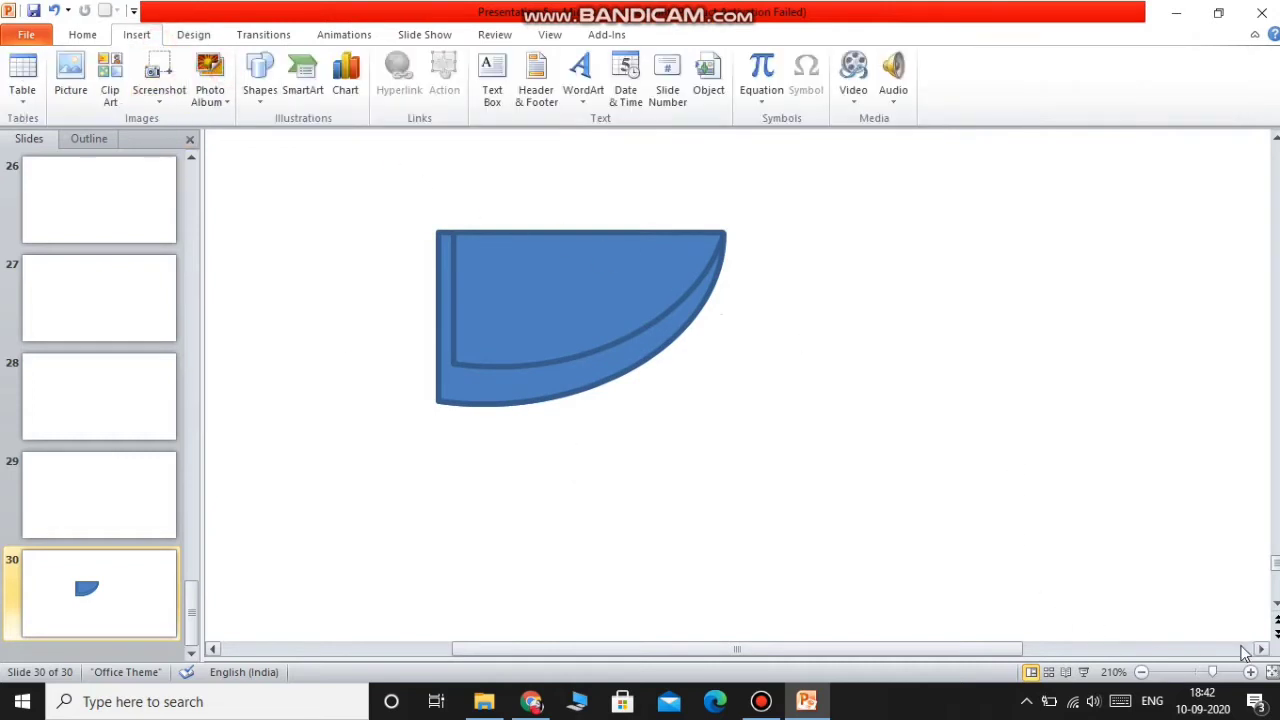
drag(1212, 672, 1241, 676)
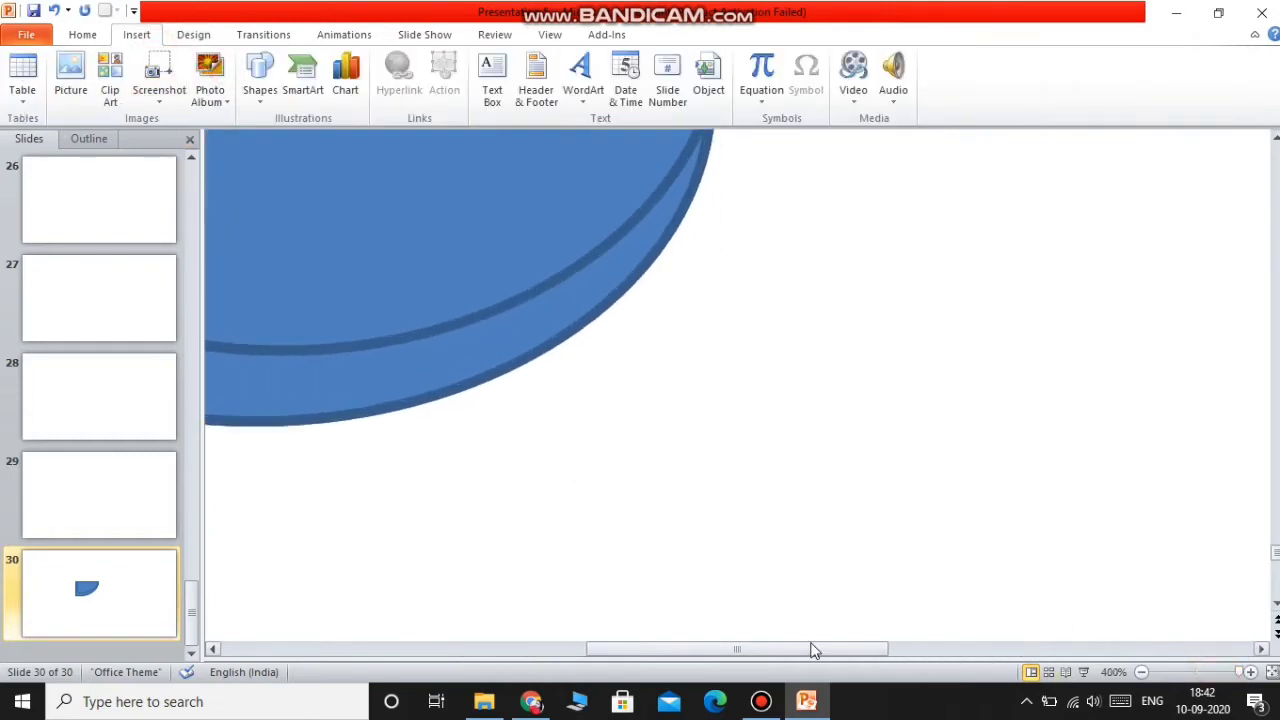
drag(815, 653, 760, 653)
scroll(708, 510, up, 2)
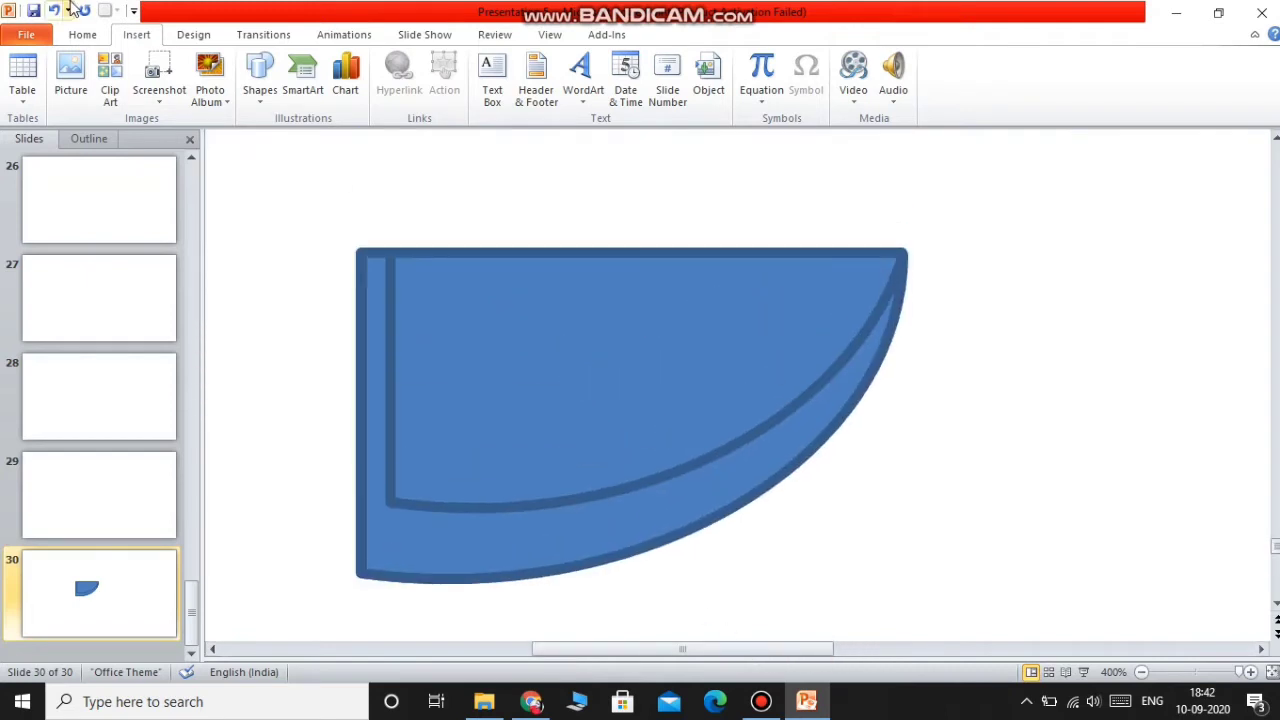
click(259, 79)
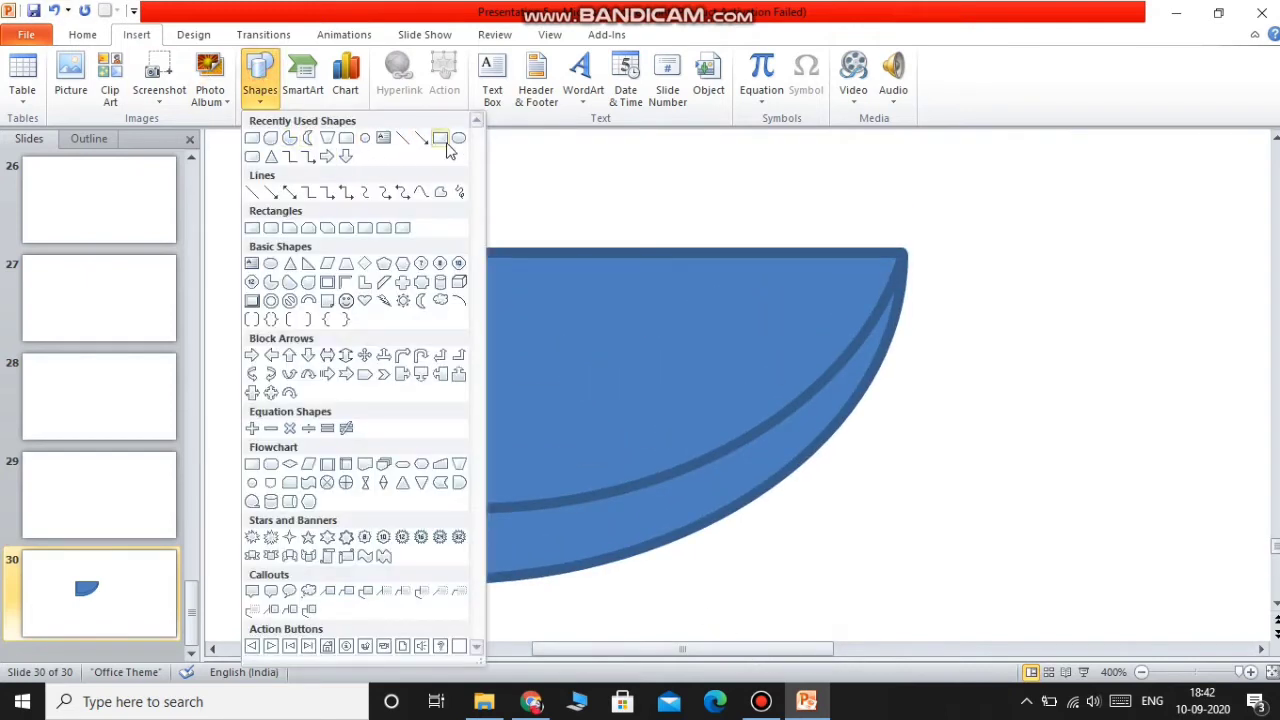
click(251, 482)
drag(673, 287, 764, 378)
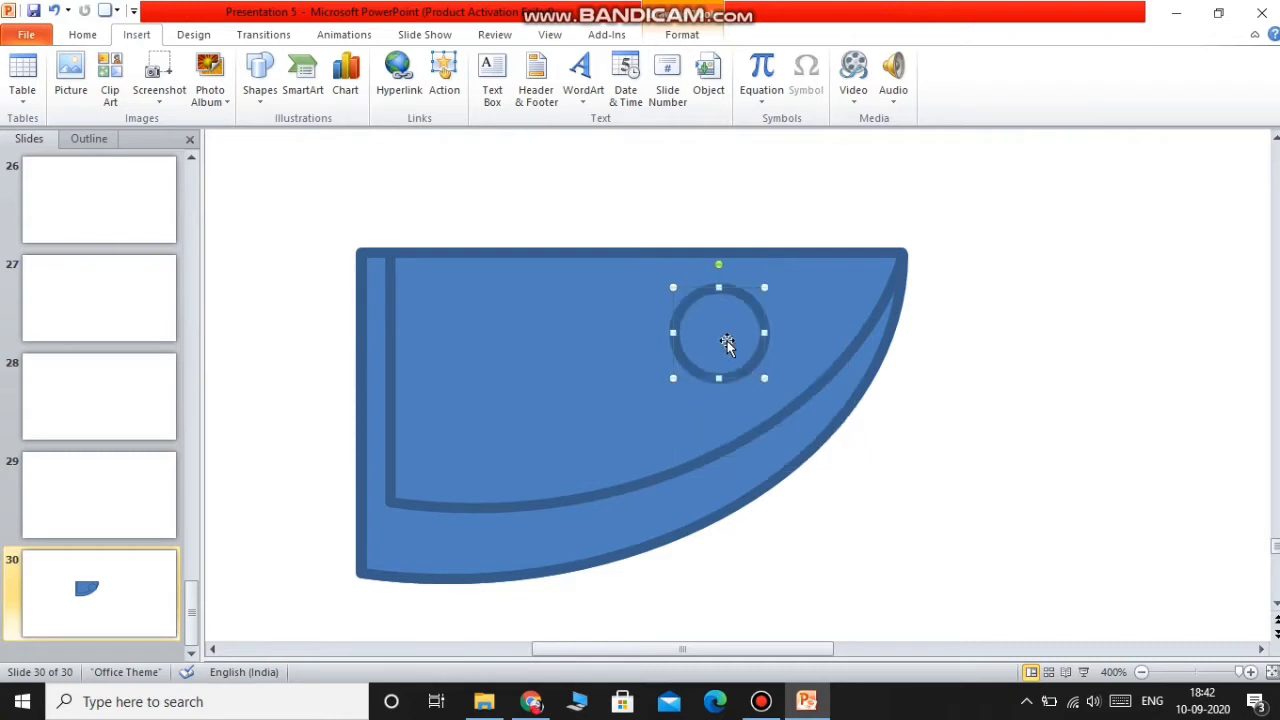
Step: Duplicate the eye circle, shrink the copy, and centre it inside the original circle
right_click(720, 337)
right_click(1029, 379)
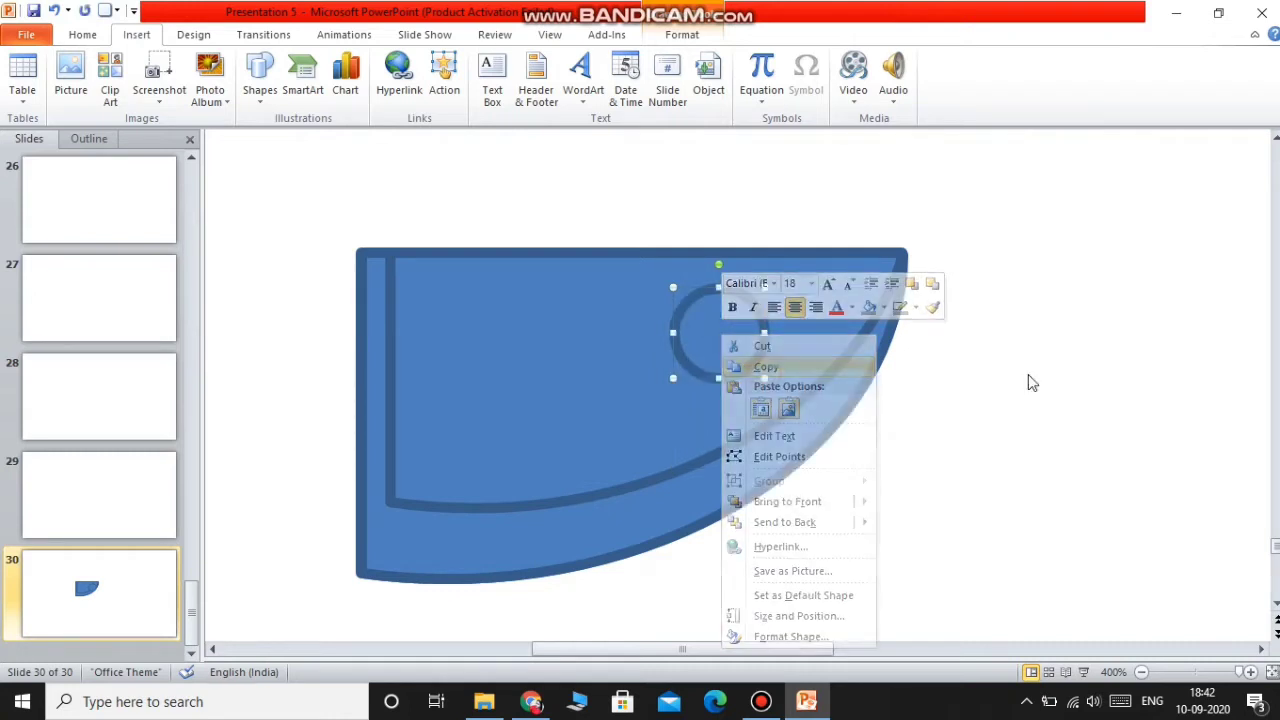
click(1068, 449)
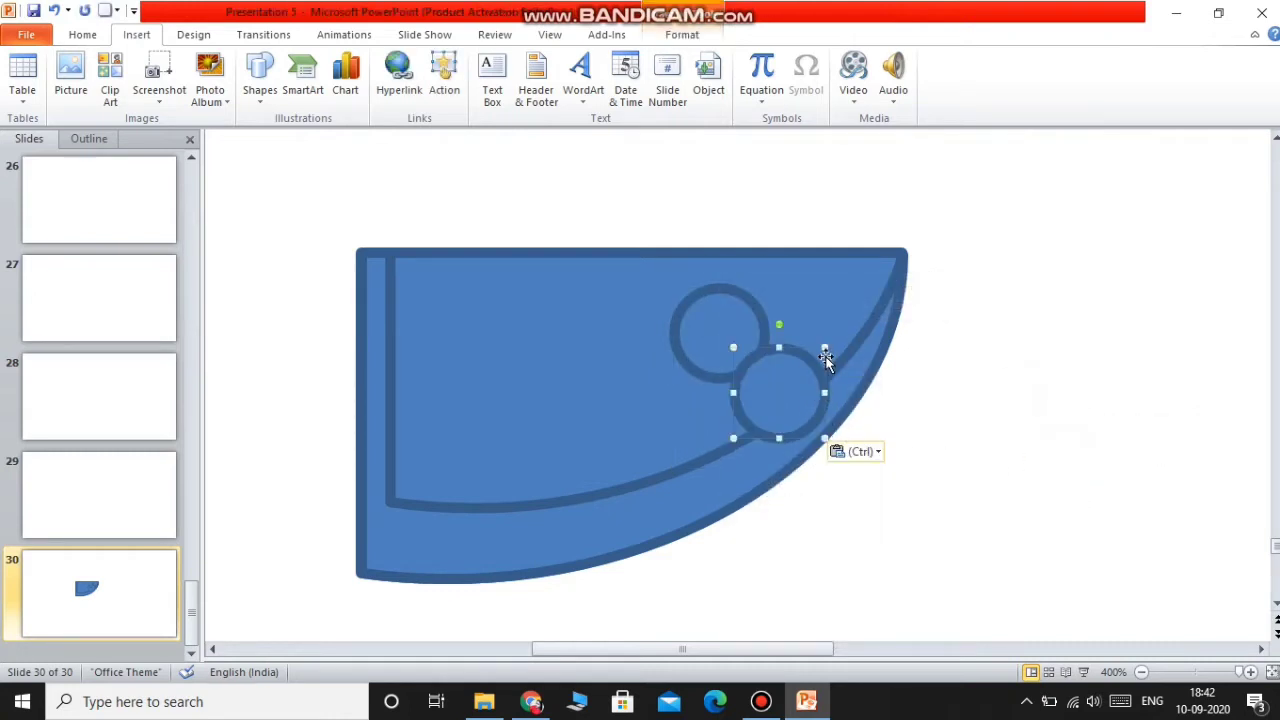
click(818, 341)
click(786, 382)
drag(822, 343, 727, 338)
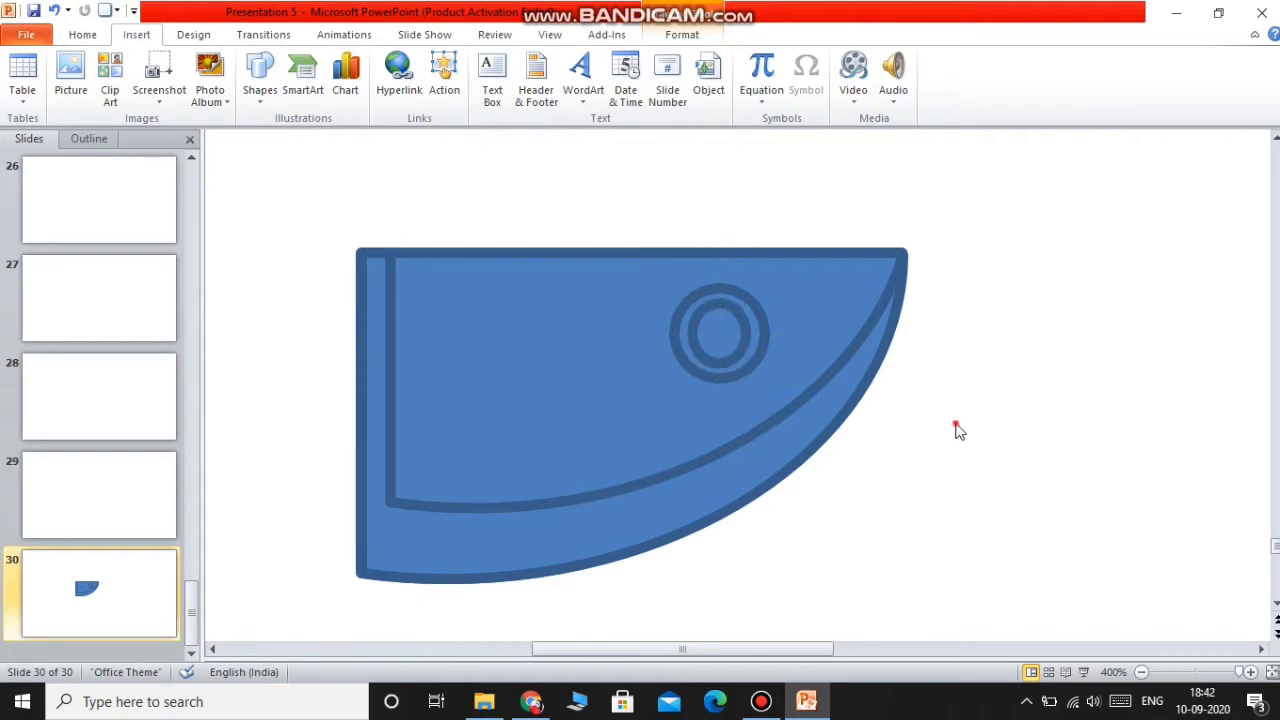
click(957, 429)
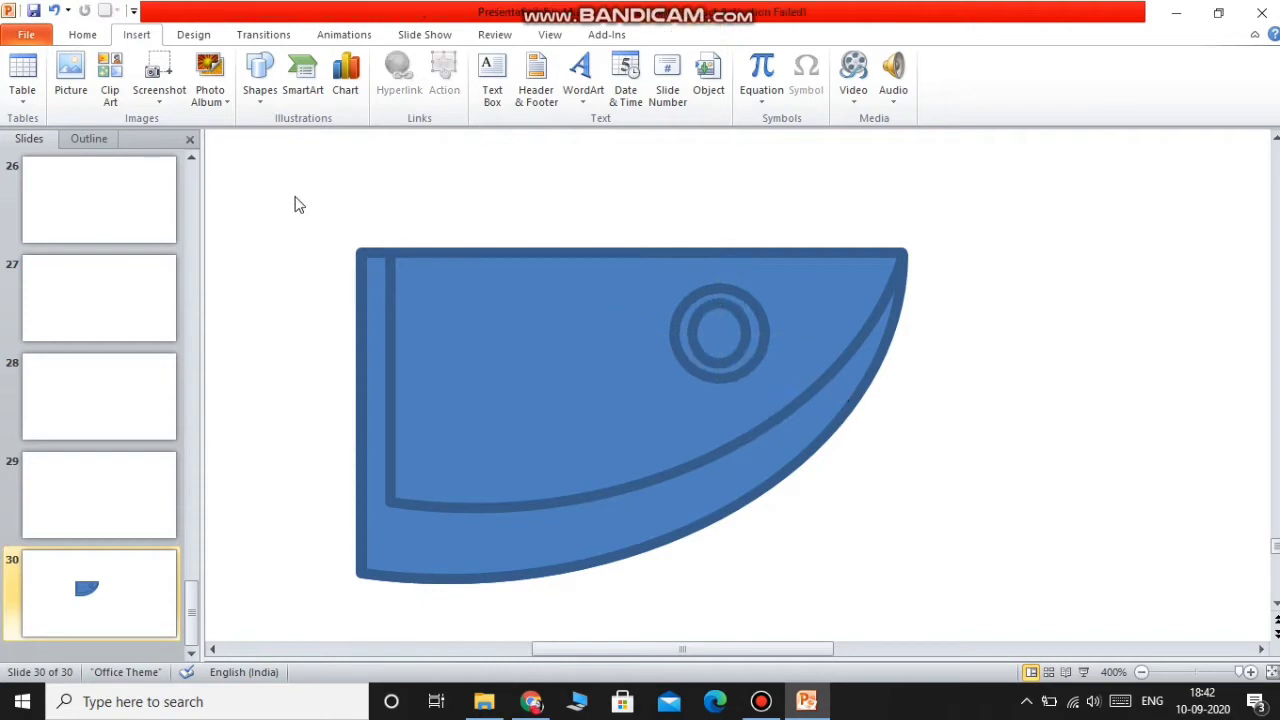
Step: Add another flowchart Connector circle, shrink it to a tiny dot, and place it at the inner eye circle's lower right
click(262, 88)
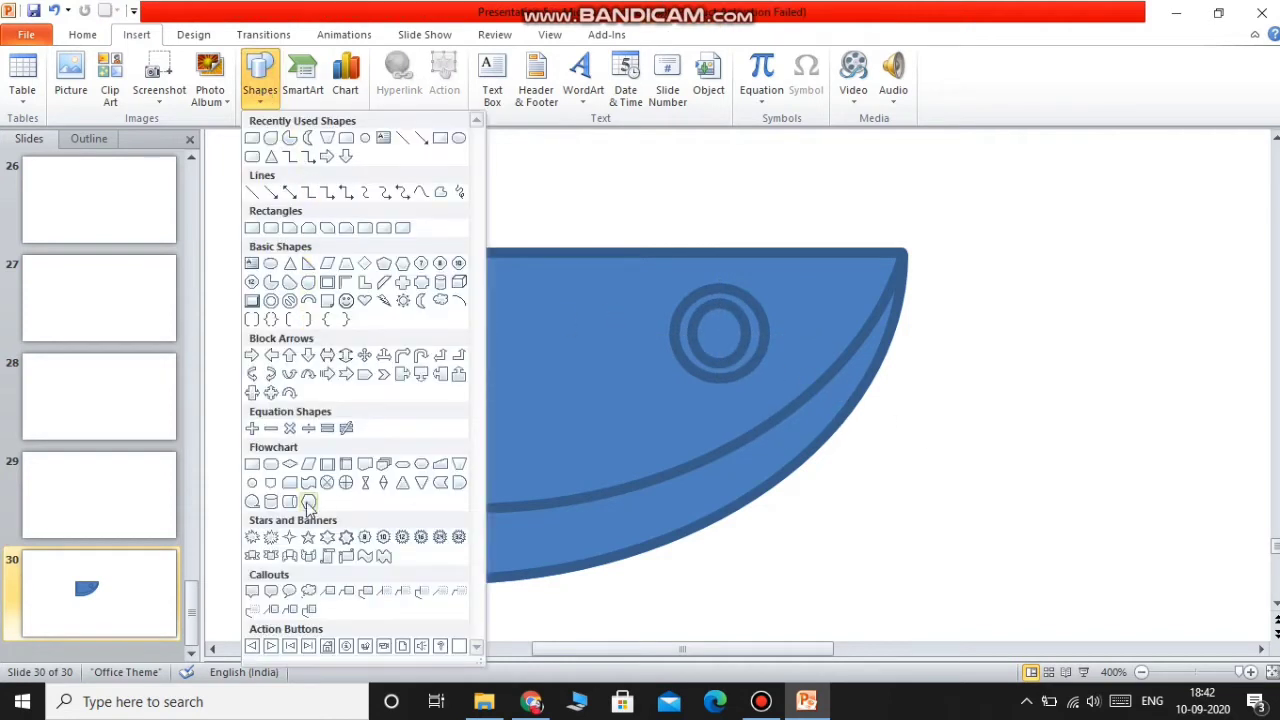
click(252, 482)
click(985, 374)
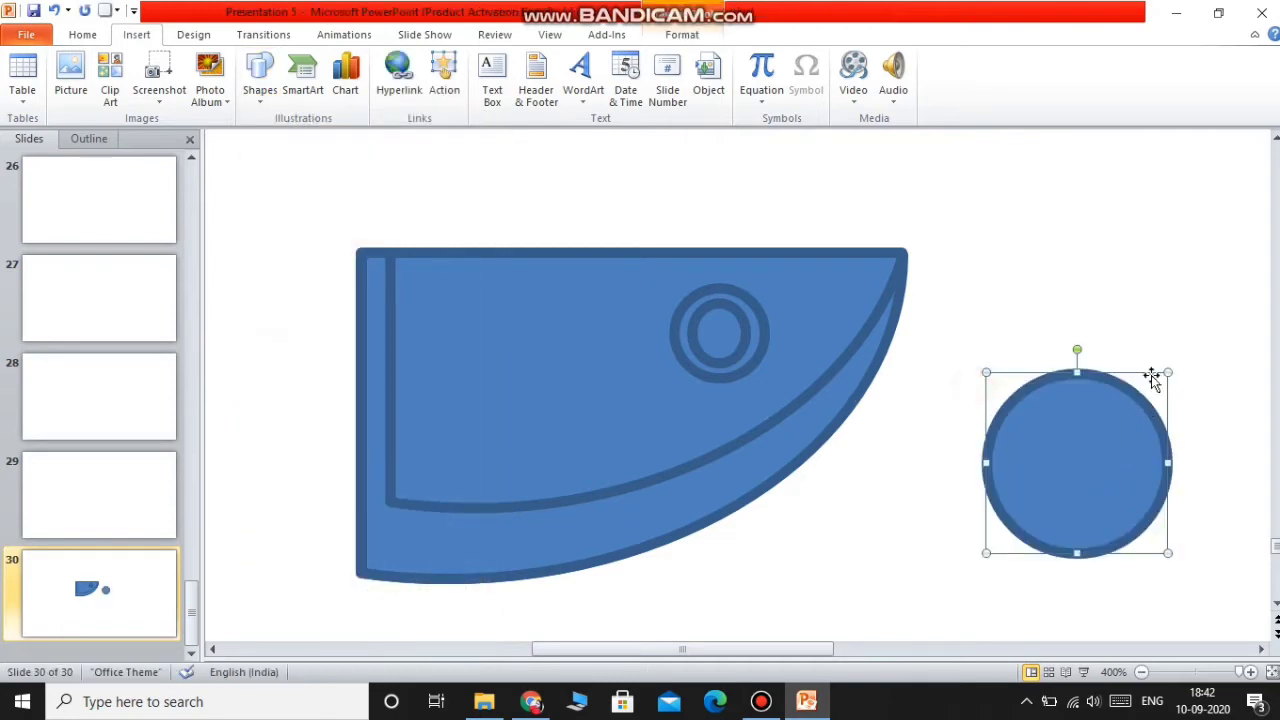
drag(1167, 376, 735, 350)
click(944, 390)
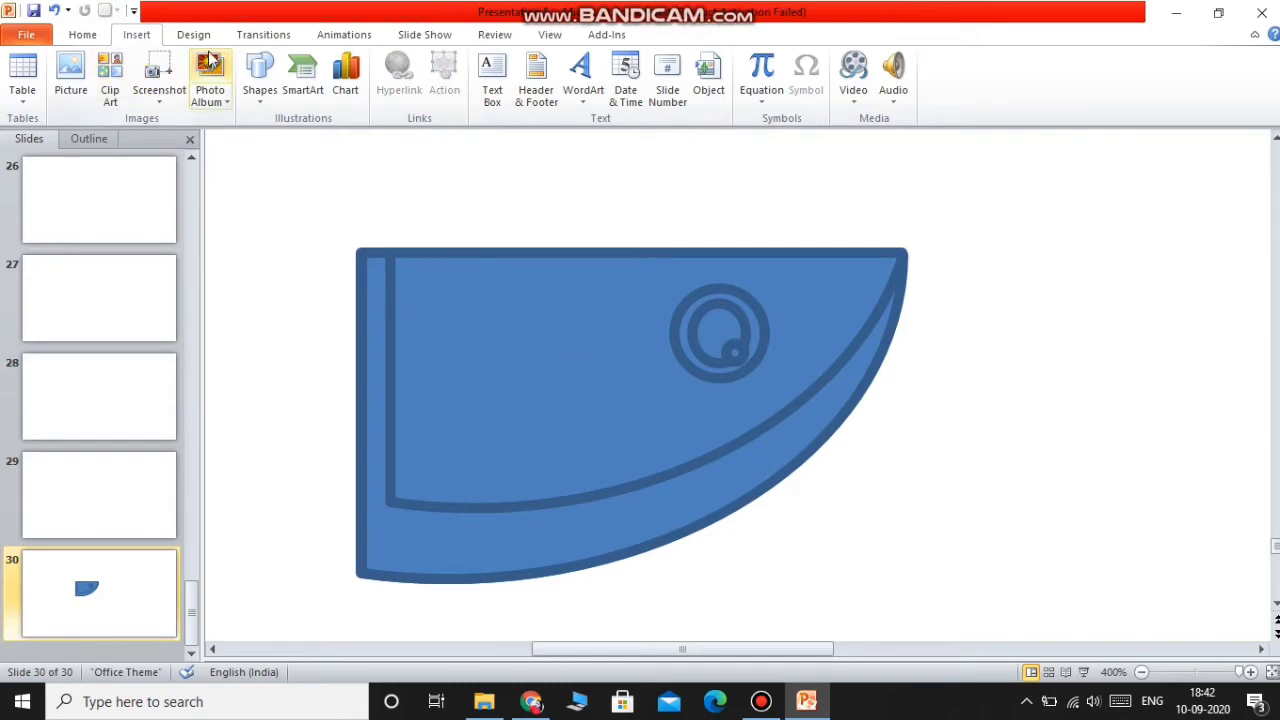
Step: Draw a long rounded rectangle left of the eye and round its ends fully
click(259, 75)
click(238, 226)
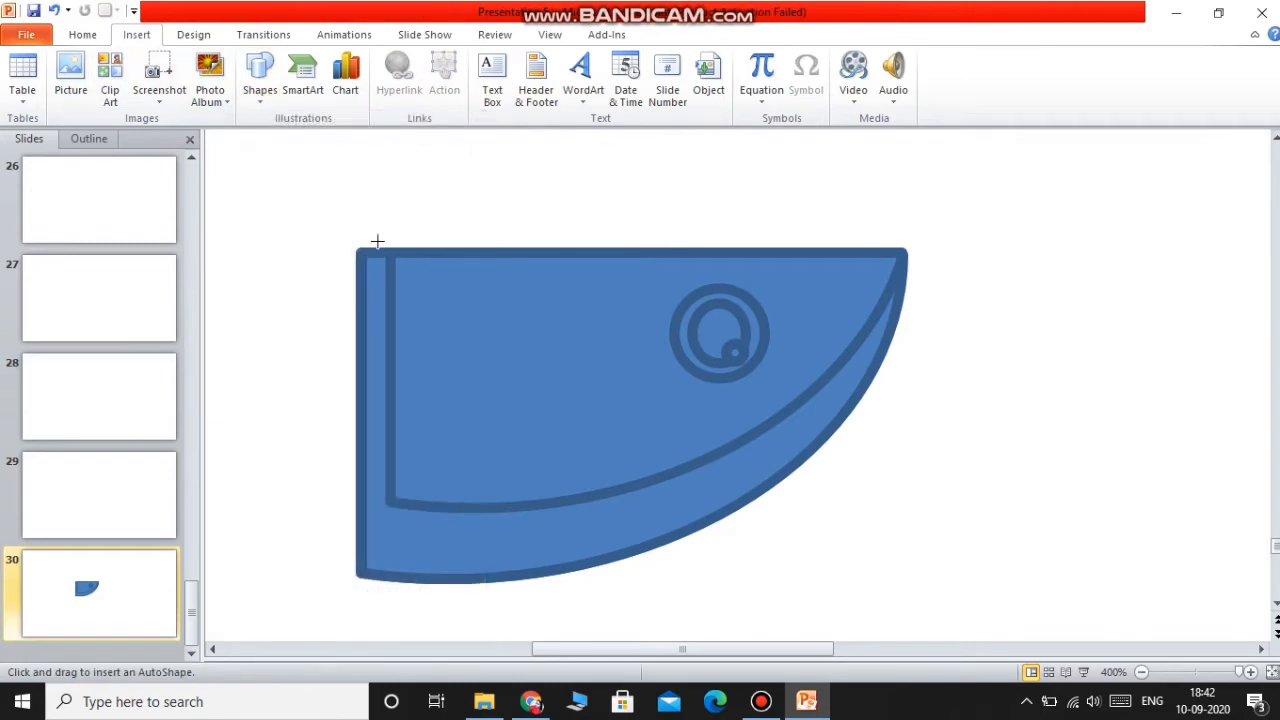
drag(418, 282, 617, 333)
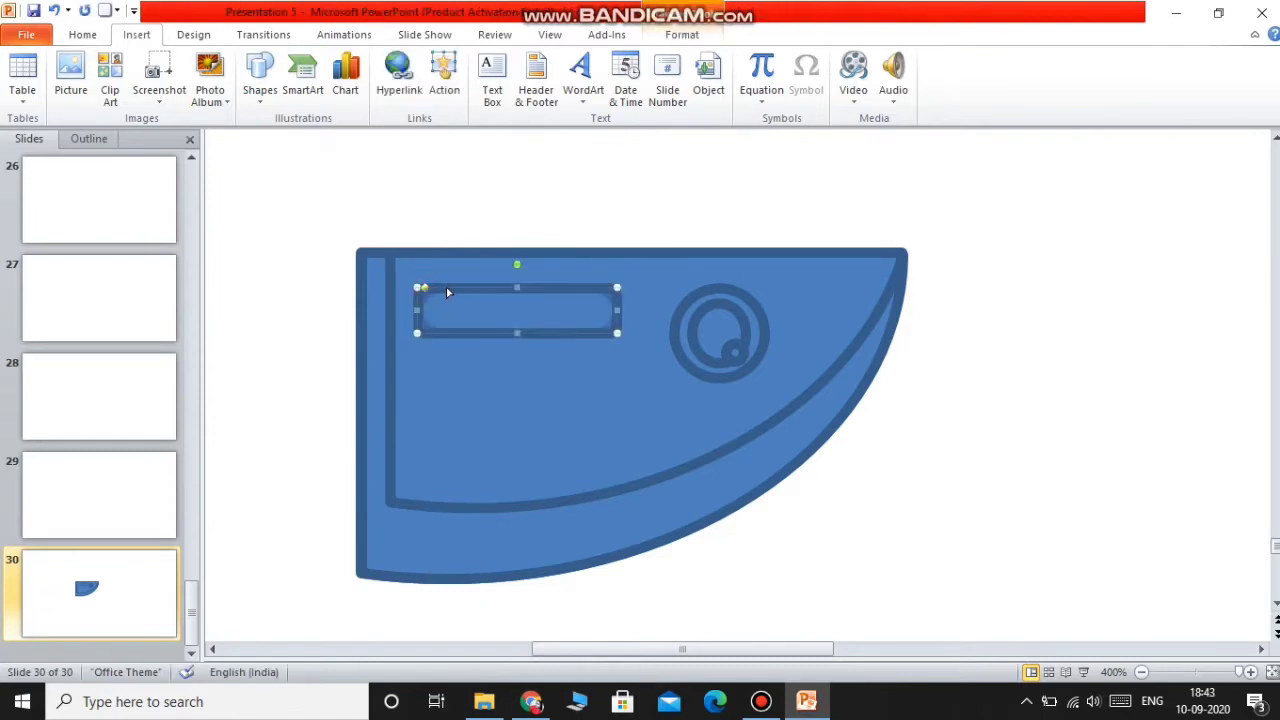
click(995, 432)
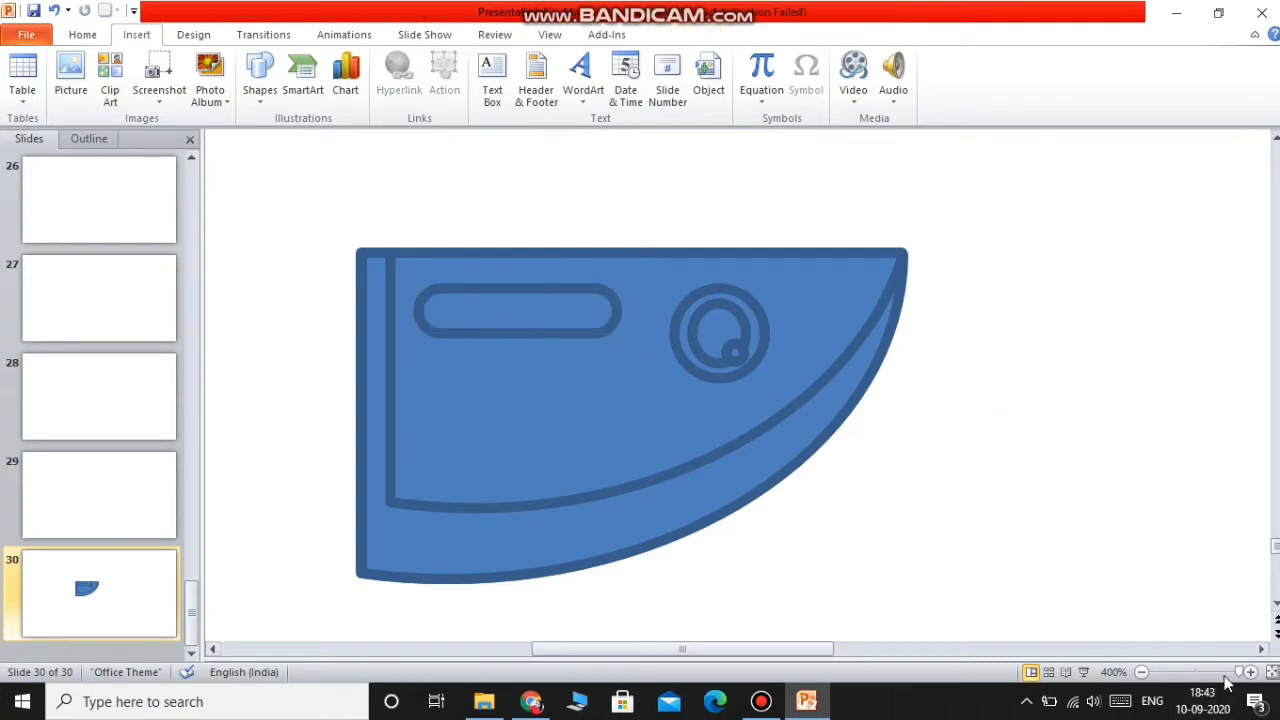
Step: Group all the shapes of the head into one object
mouse_move(1238, 675)
mouse_down()
mouse_move(1197, 675)
mouse_move(1219, 676)
mouse_up()
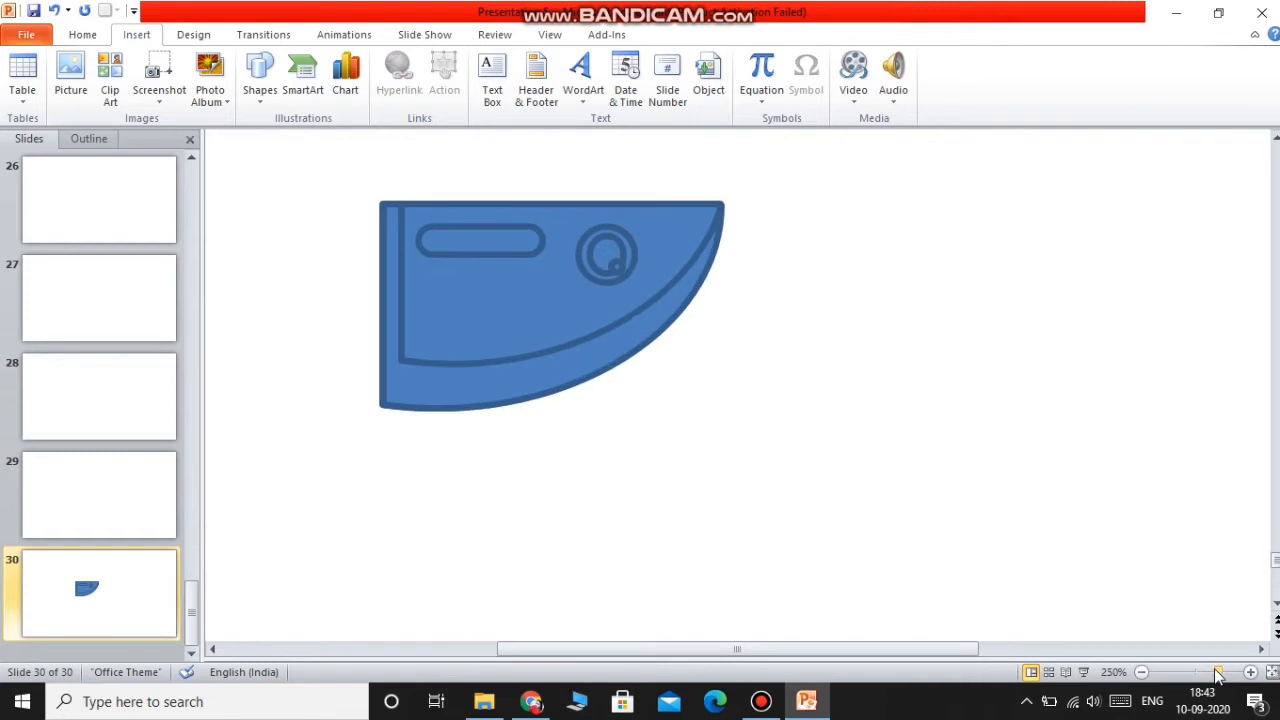
mouse_move(328, 157)
mouse_down()
mouse_move(417, 557)
mouse_move(751, 463)
mouse_up()
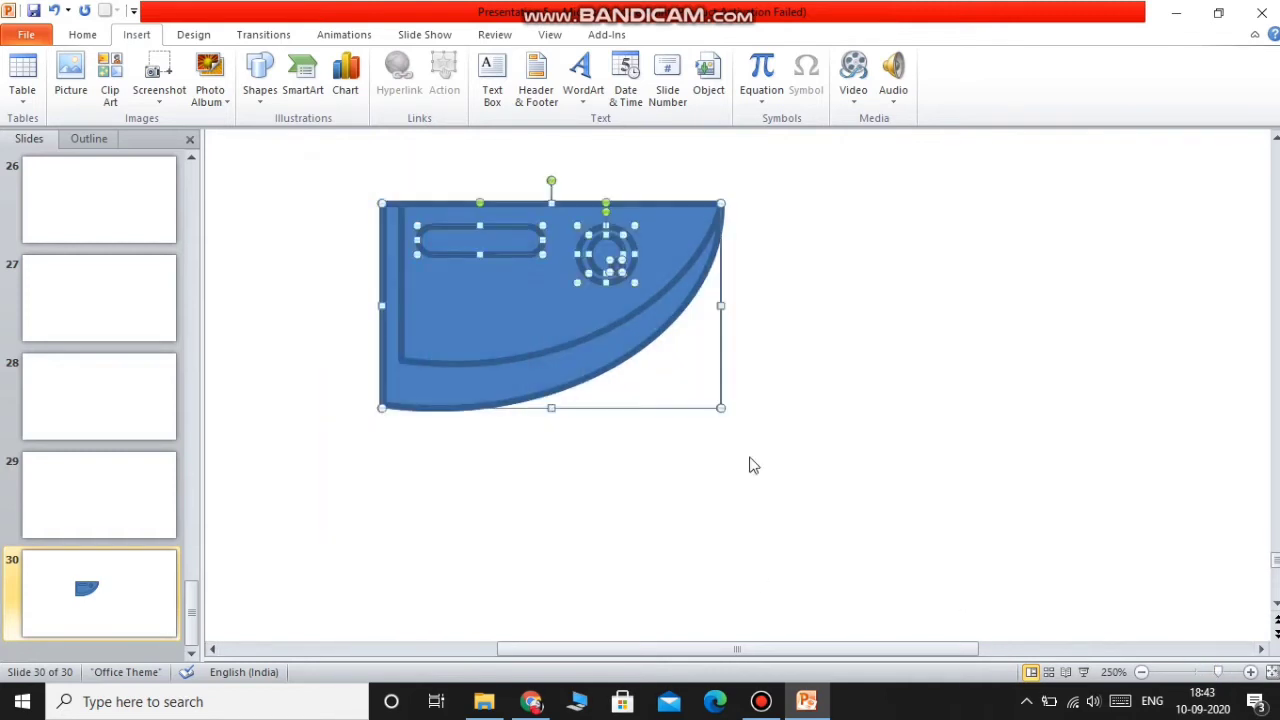
right_click(490, 266)
mouse_move(577, 372)
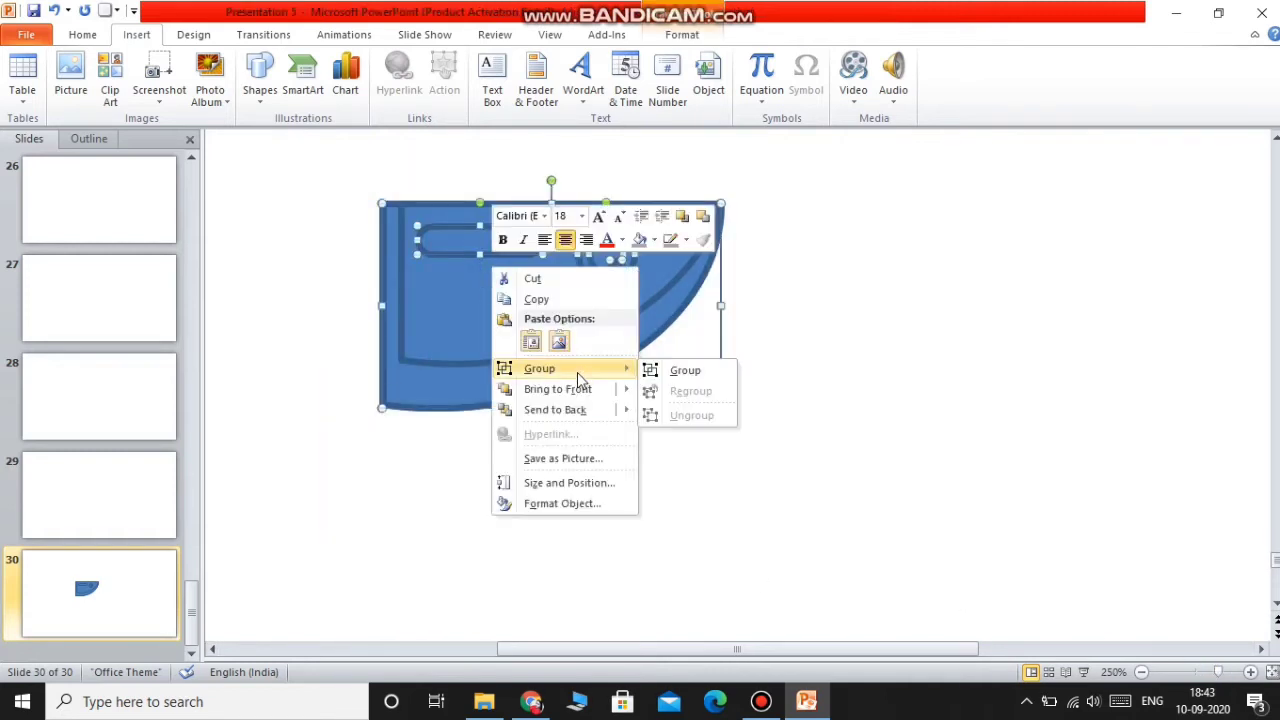
click(663, 369)
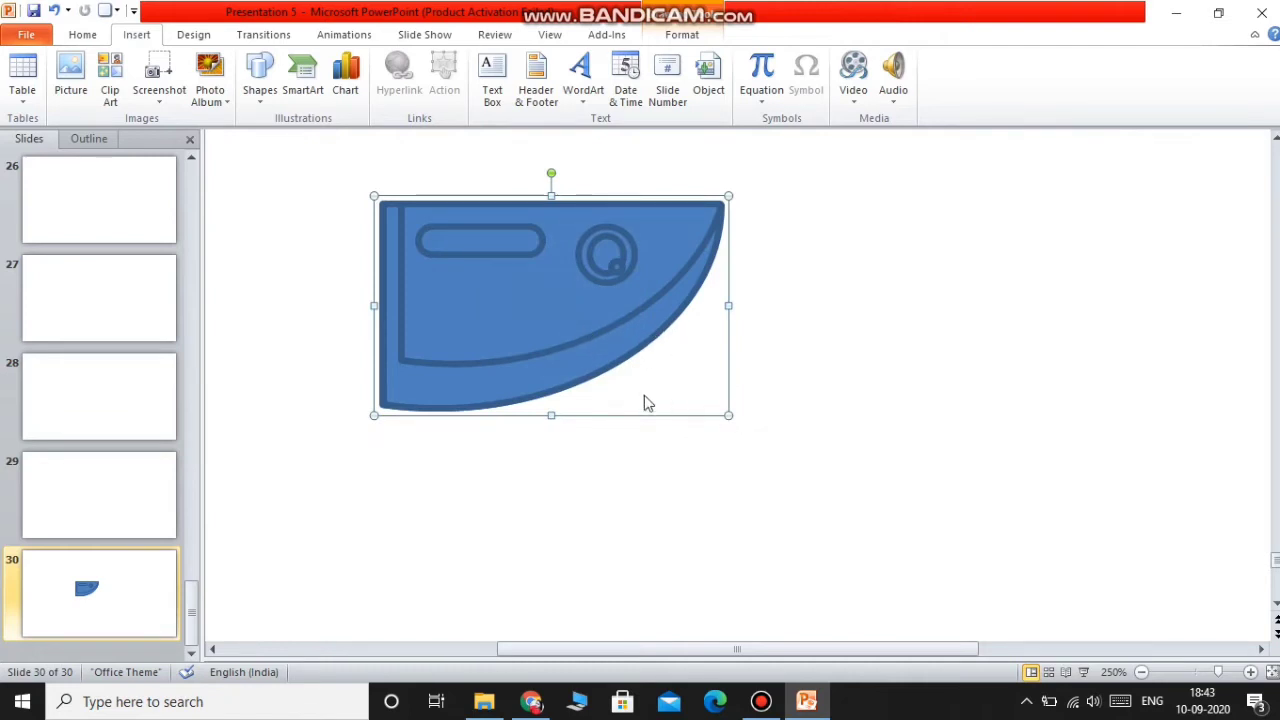
Step: Move the head group to the right, tilt it slightly counterclockwise, and shift it upward
drag(491, 320, 731, 320)
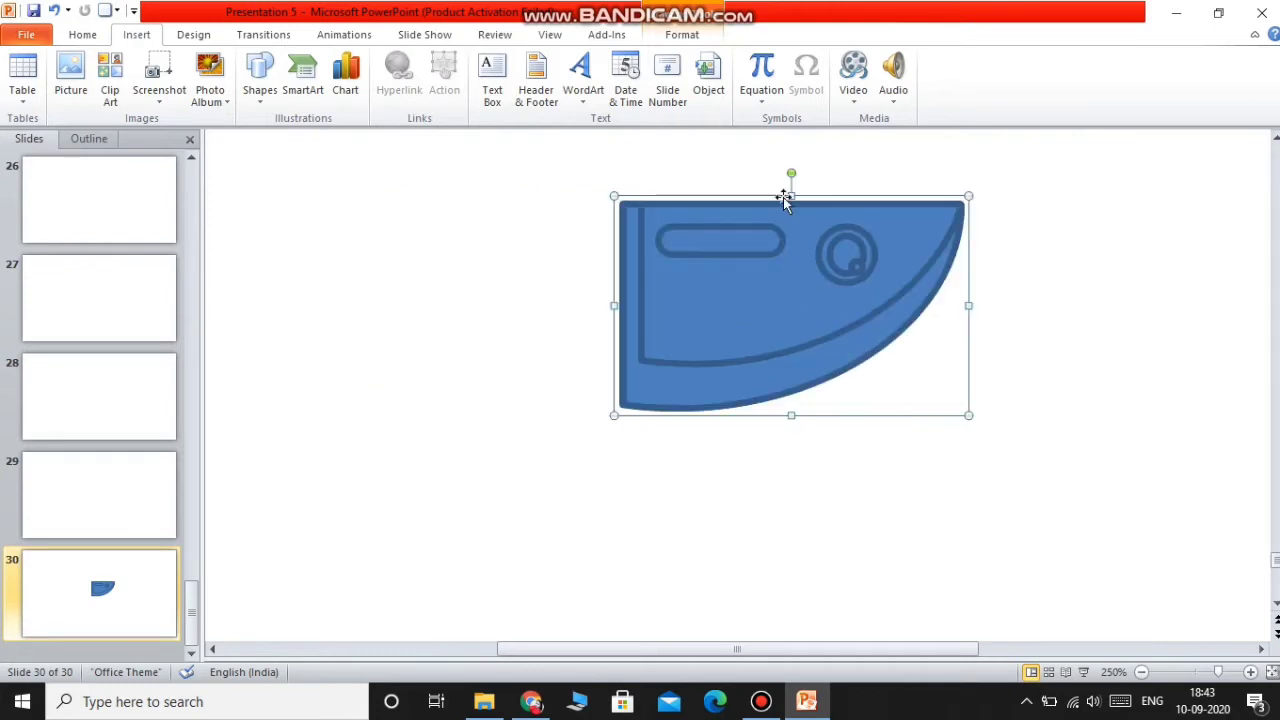
drag(792, 169, 746, 178)
drag(730, 327, 727, 276)
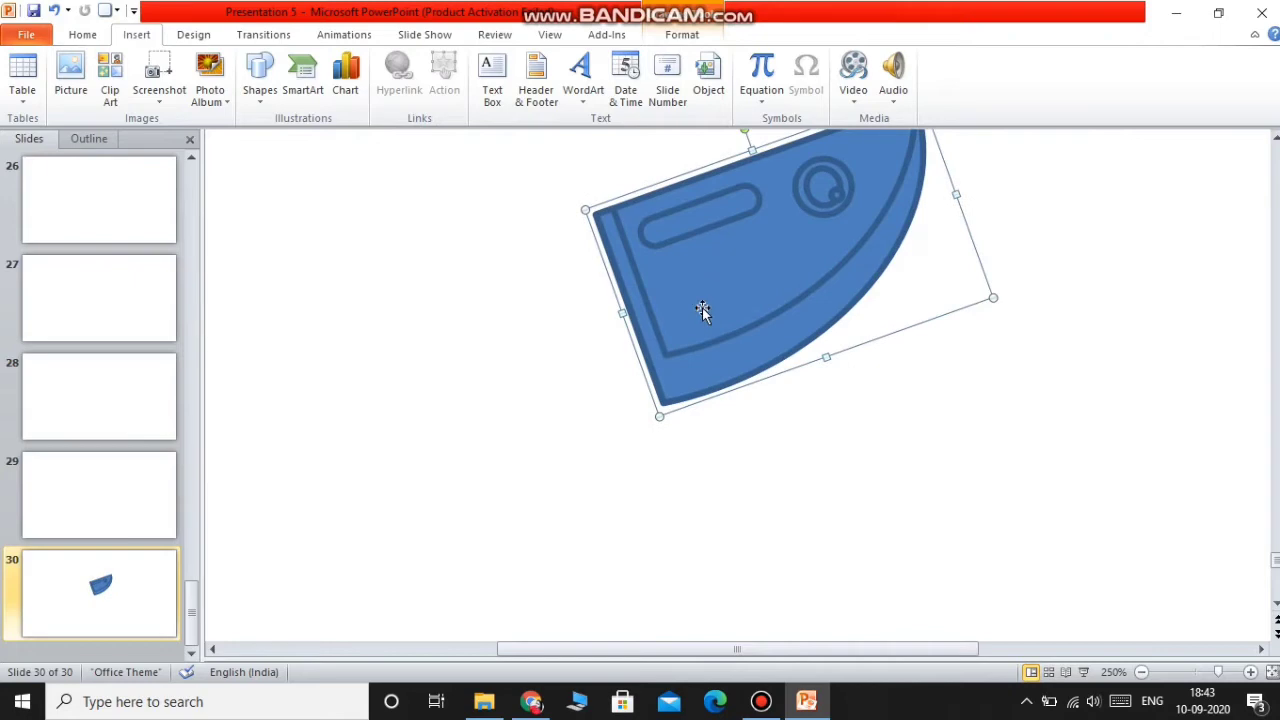
Step: Draw a large rounded rectangle for the body left of the head and tilt it counterclockwise to match the head
click(261, 72)
click(271, 228)
drag(274, 278, 500, 437)
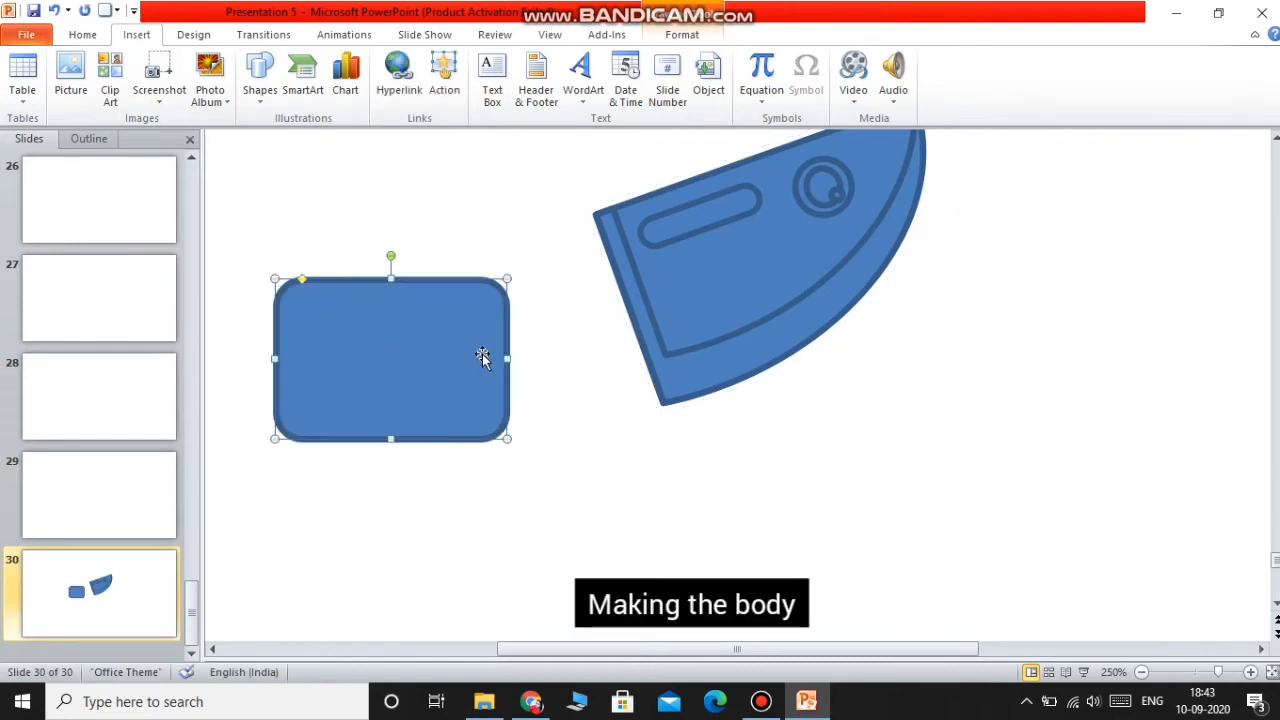
drag(391, 256, 350, 262)
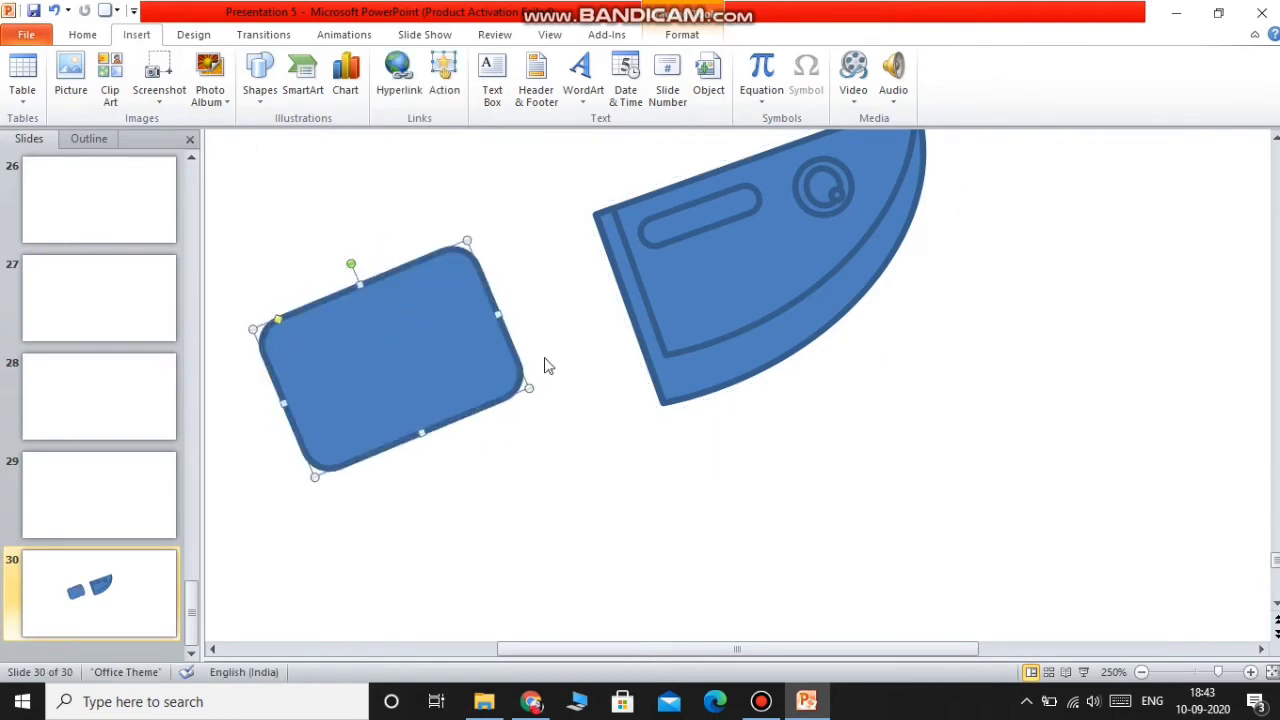
Step: Stretch the tilted head group taller from its upper edge
click(741, 244)
scroll(741, 244, up, 1)
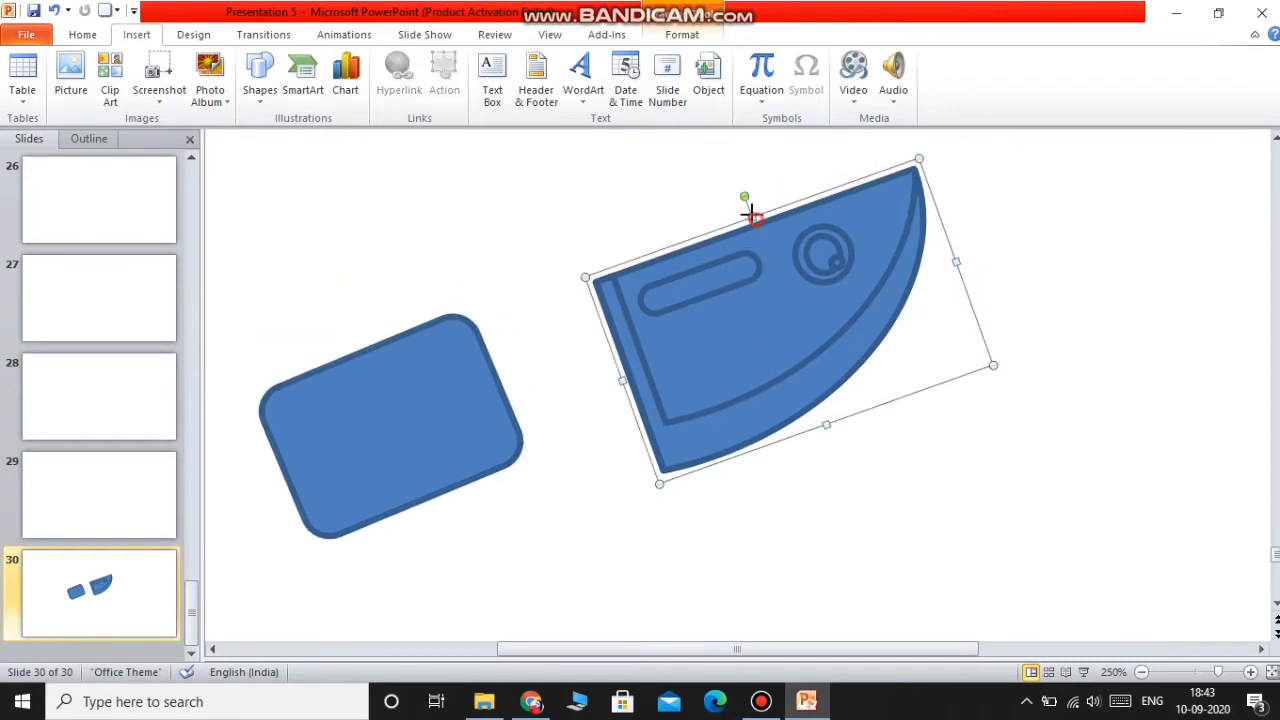
drag(750, 212, 725, 160)
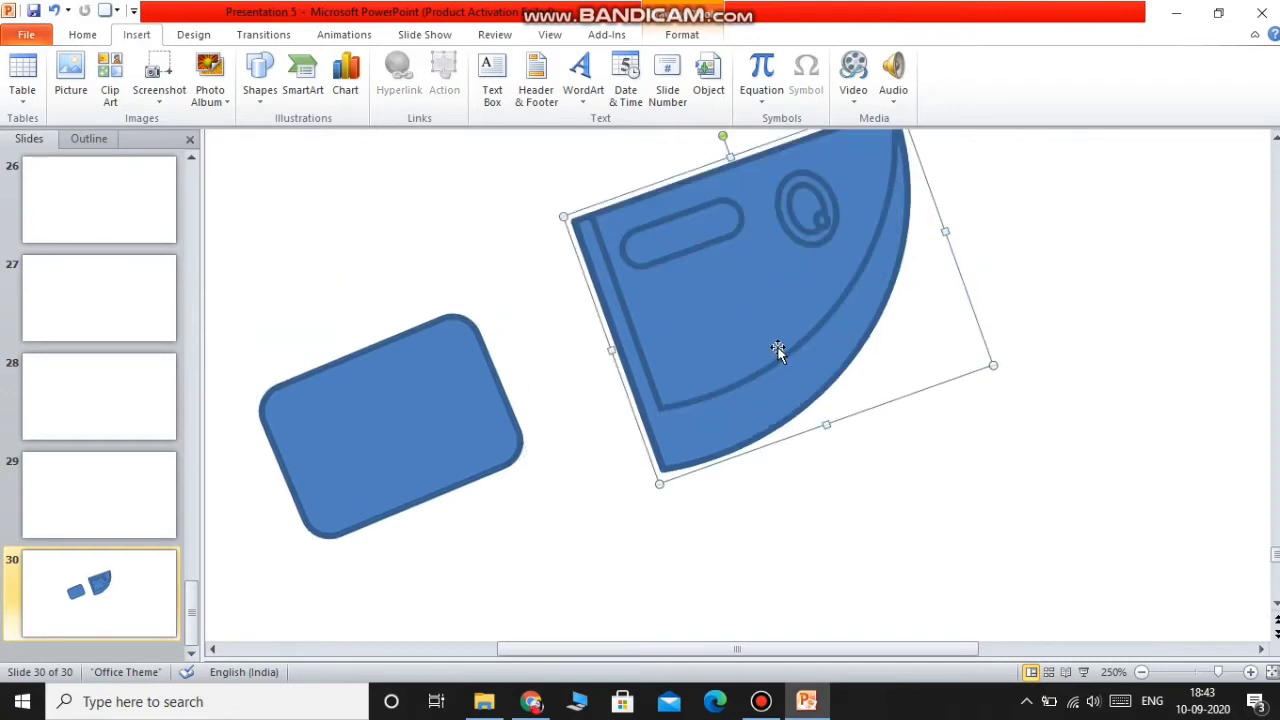
Step: Move the body rectangle against the head's rear edge, stretch its lower edge downward, and send it to the back
drag(428, 414, 550, 318)
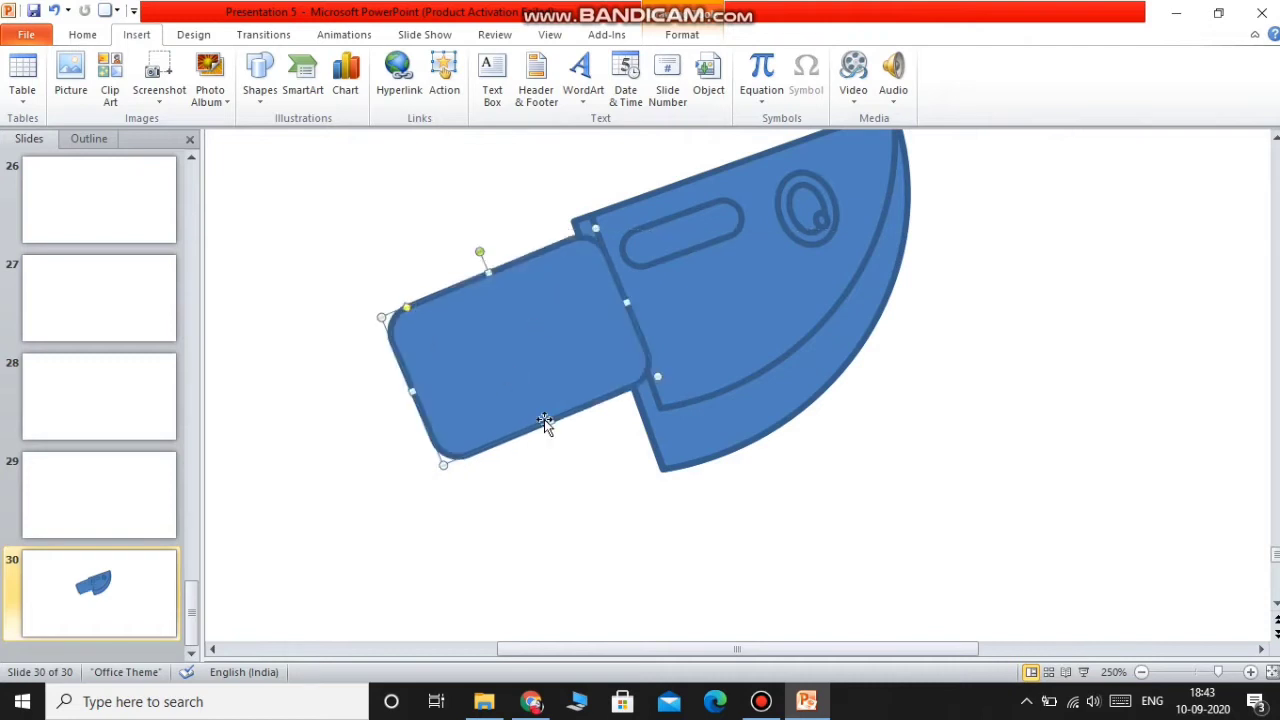
drag(544, 419, 576, 492)
right_click(549, 418)
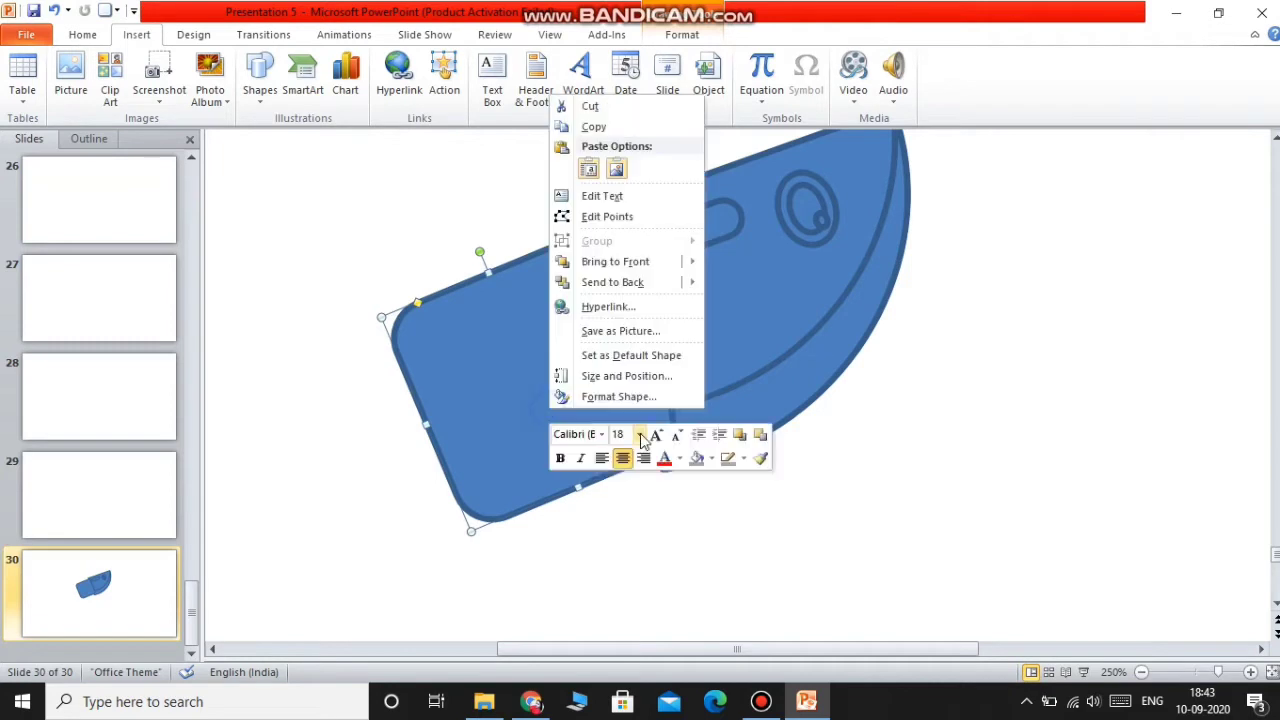
click(614, 283)
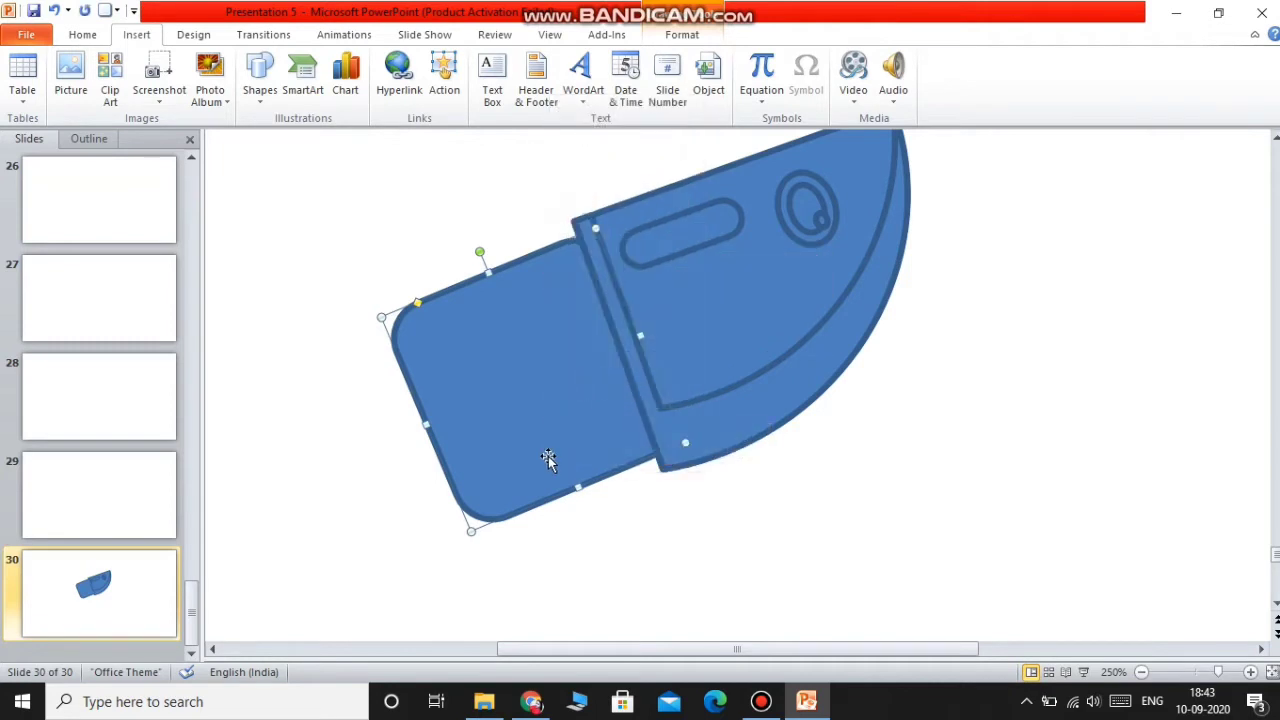
Step: Add a narrow rounded rectangle with fully rounded ends, tilted to match the body, just inside the body's upper edge
click(260, 80)
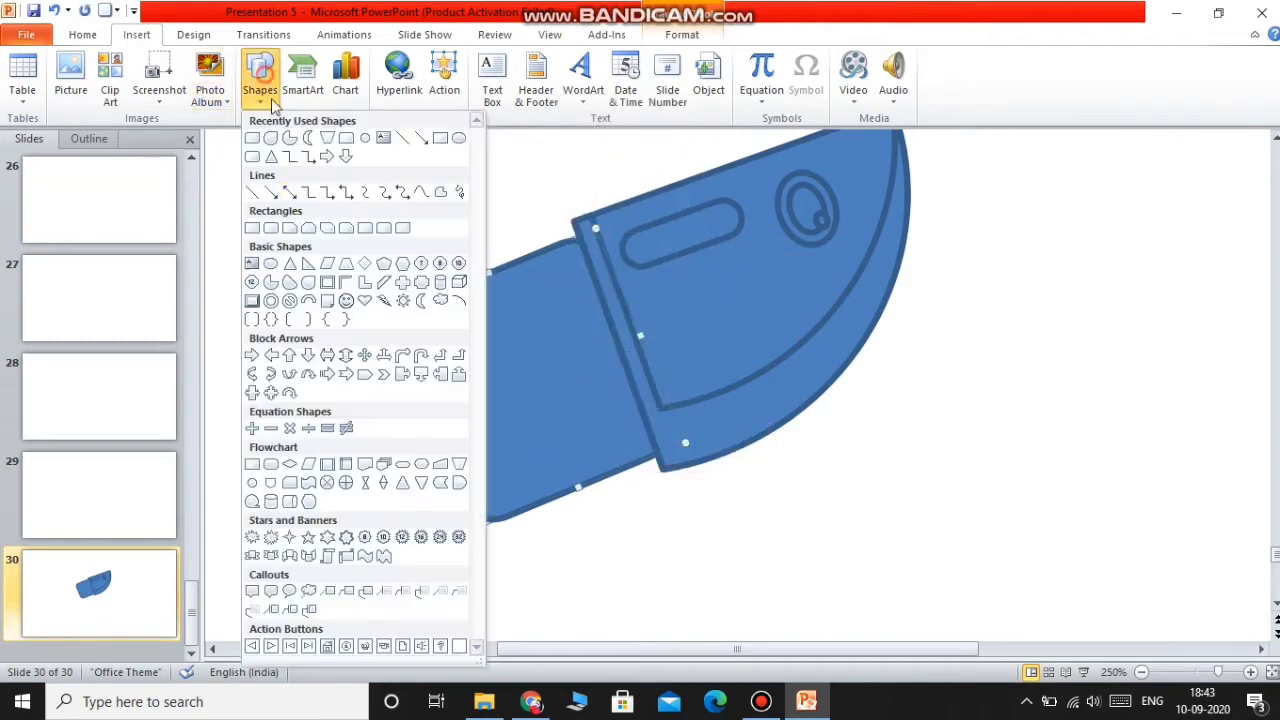
click(256, 156)
drag(258, 252, 437, 291)
drag(261, 255, 424, 305)
drag(468, 266, 478, 306)
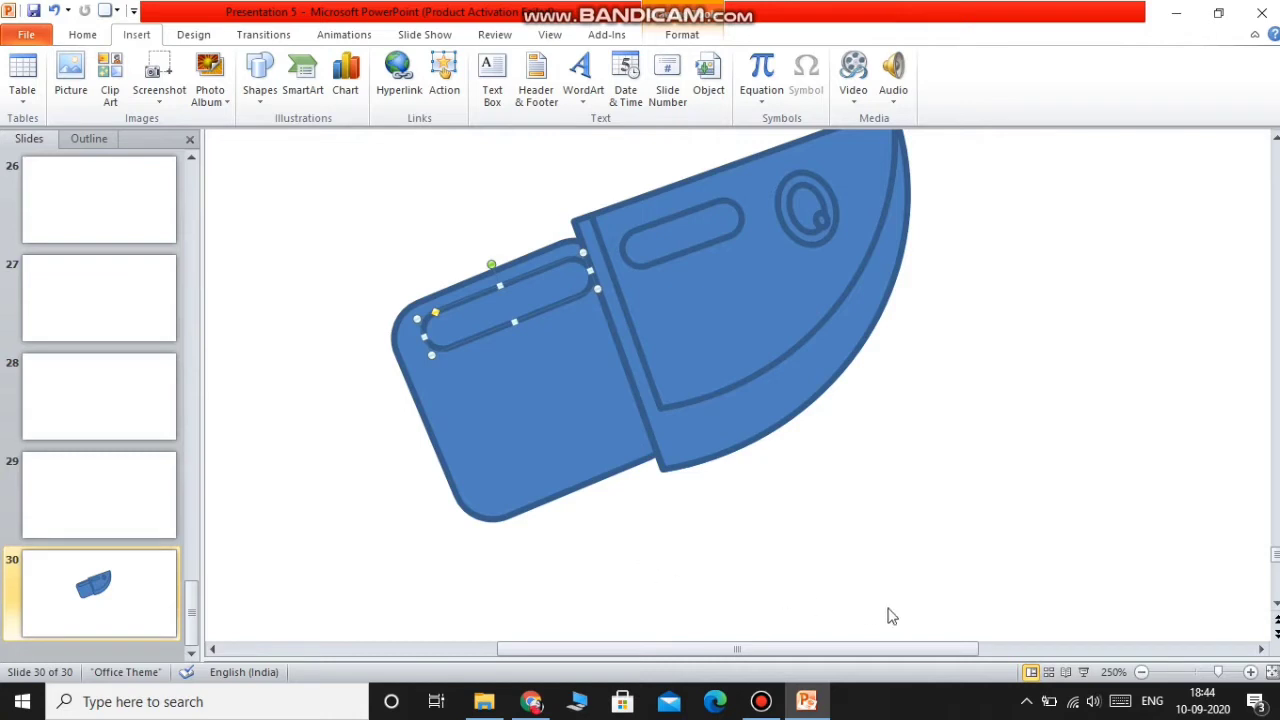
Step: Move the head away from the body, then copy the body rectangle and place the duplicate in the empty area below
drag(711, 387, 875, 337)
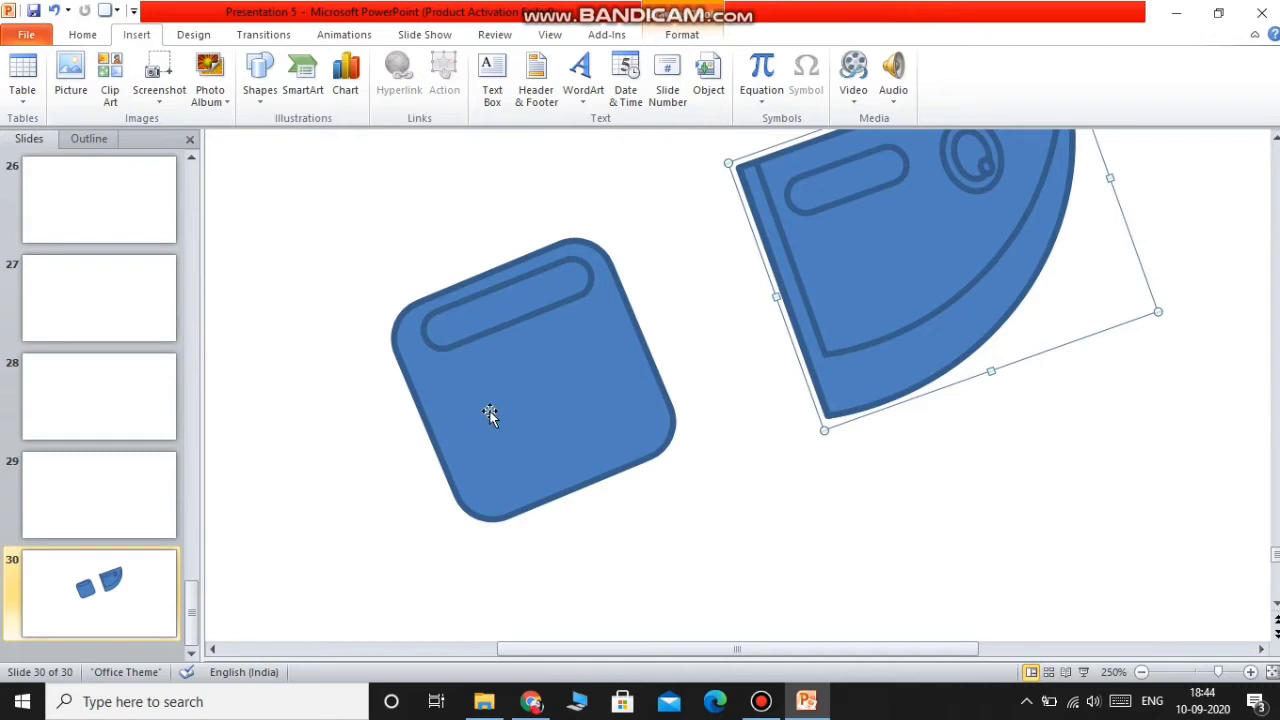
scroll(490, 413, down, 1)
right_click(536, 392)
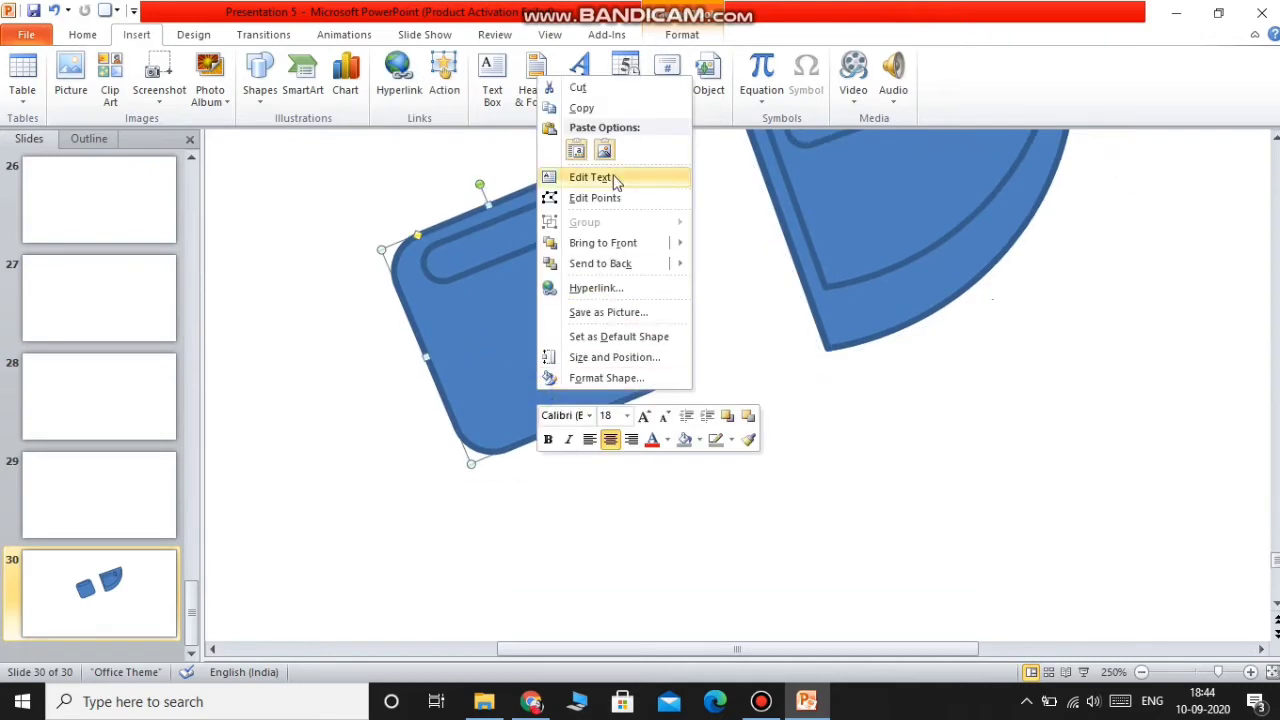
click(581, 108)
right_click(831, 472)
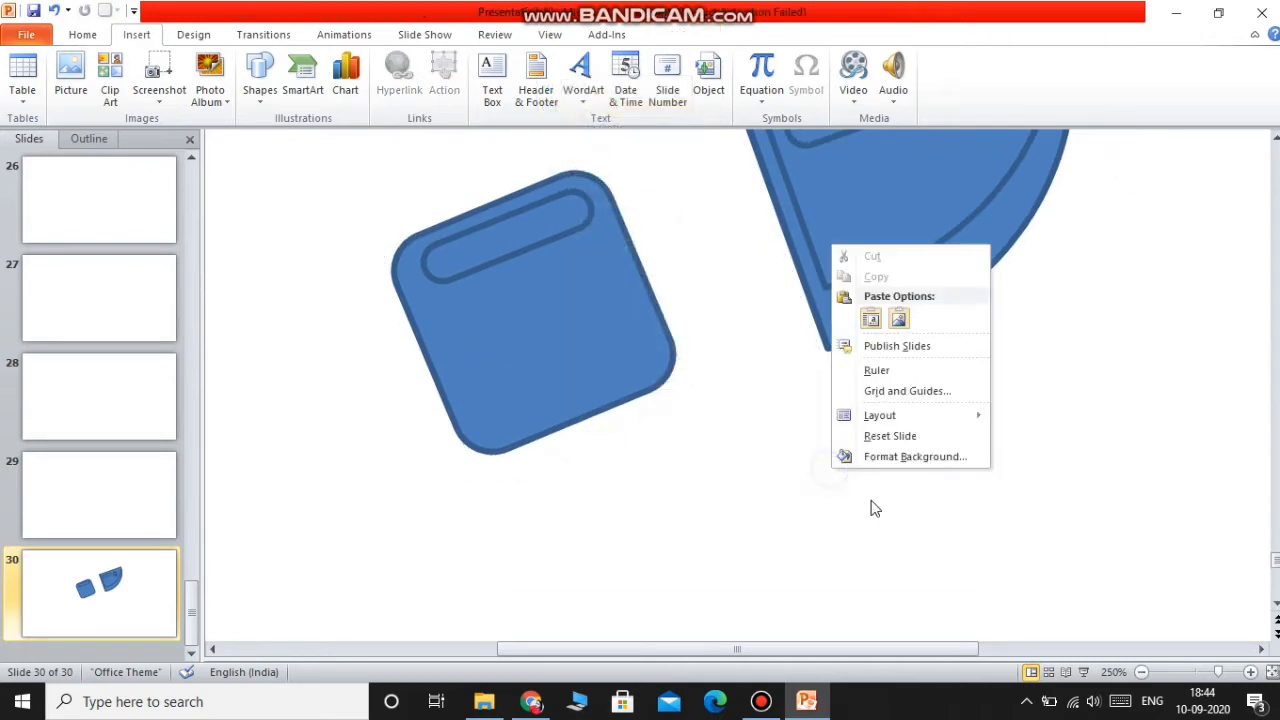
click(869, 320)
scroll(646, 316, down, 2)
scroll(644, 313, down, 1)
drag(590, 236, 787, 494)
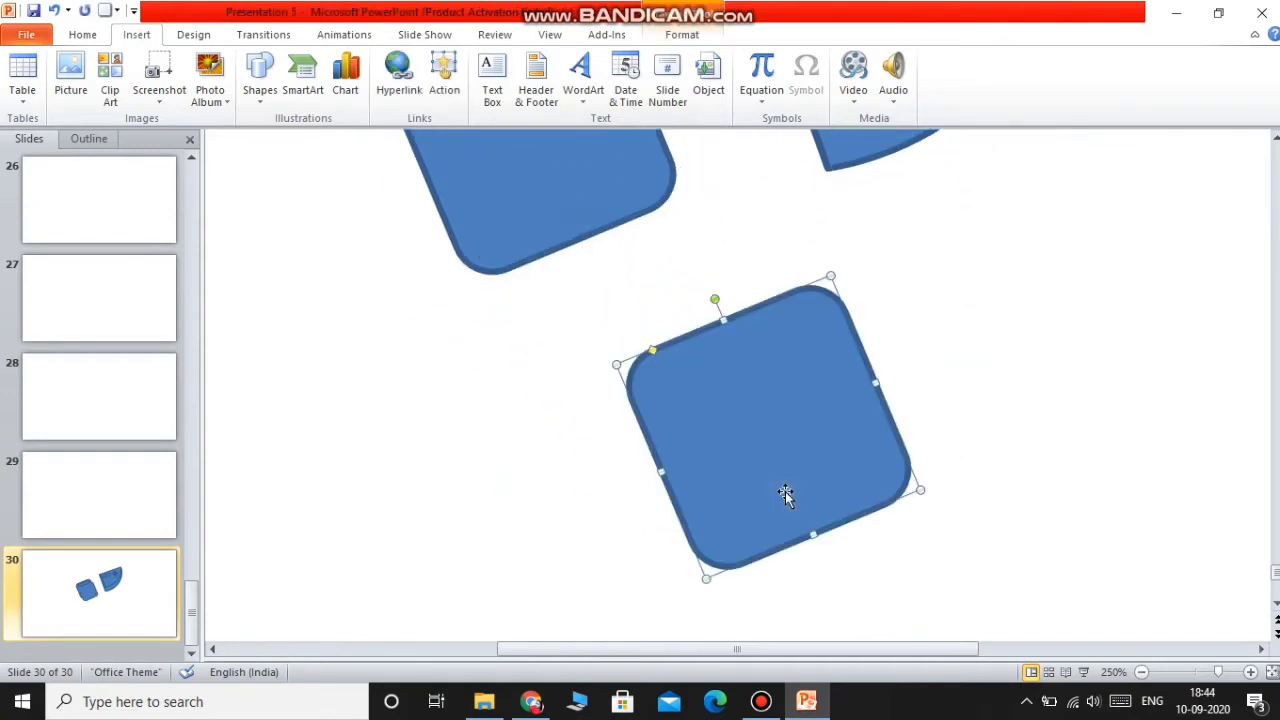
Step: Draw a large circle over the body copy, tilt and size it to the copy's width, leaving the copy's lower edge uncovered
click(258, 78)
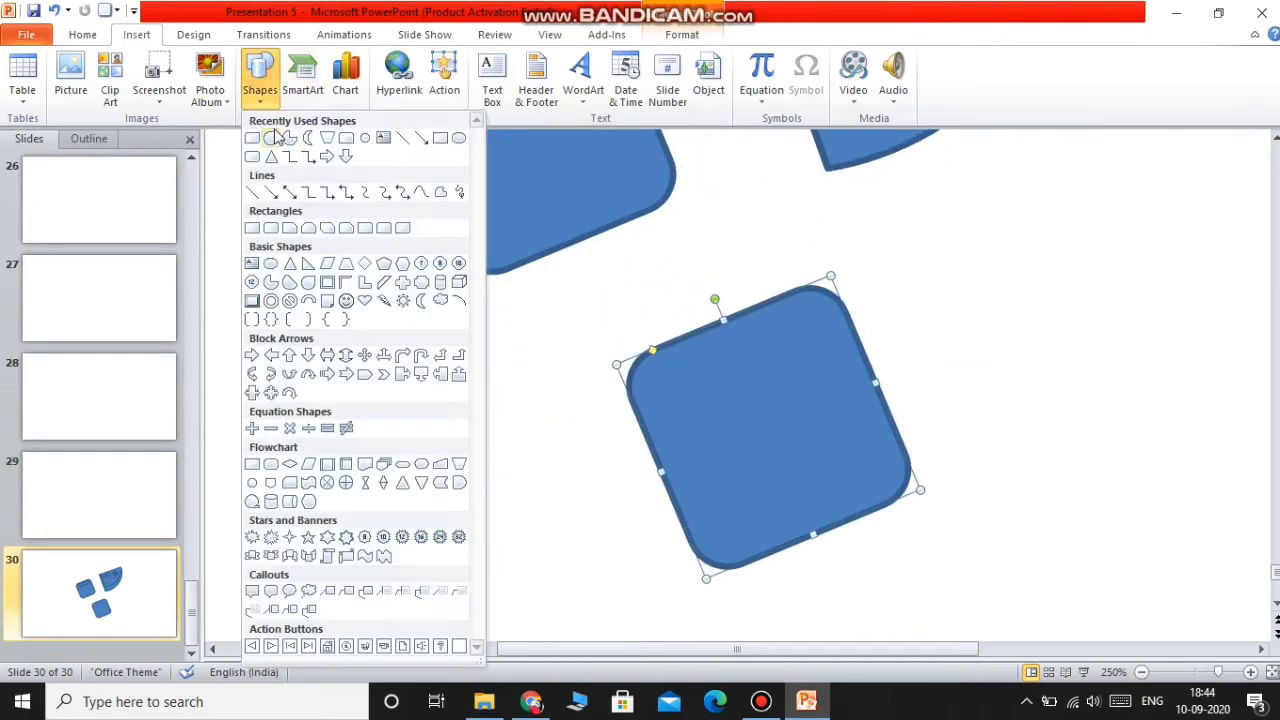
click(459, 140)
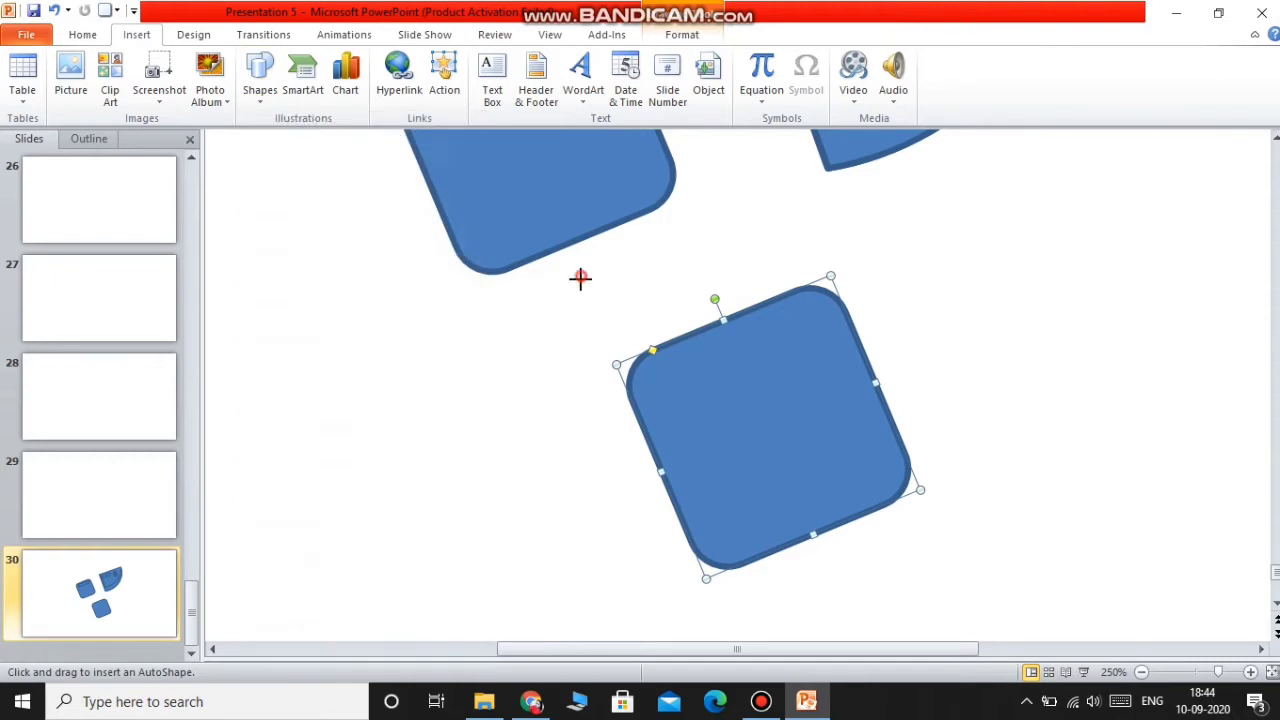
drag(577, 275, 850, 543)
drag(737, 451, 760, 434)
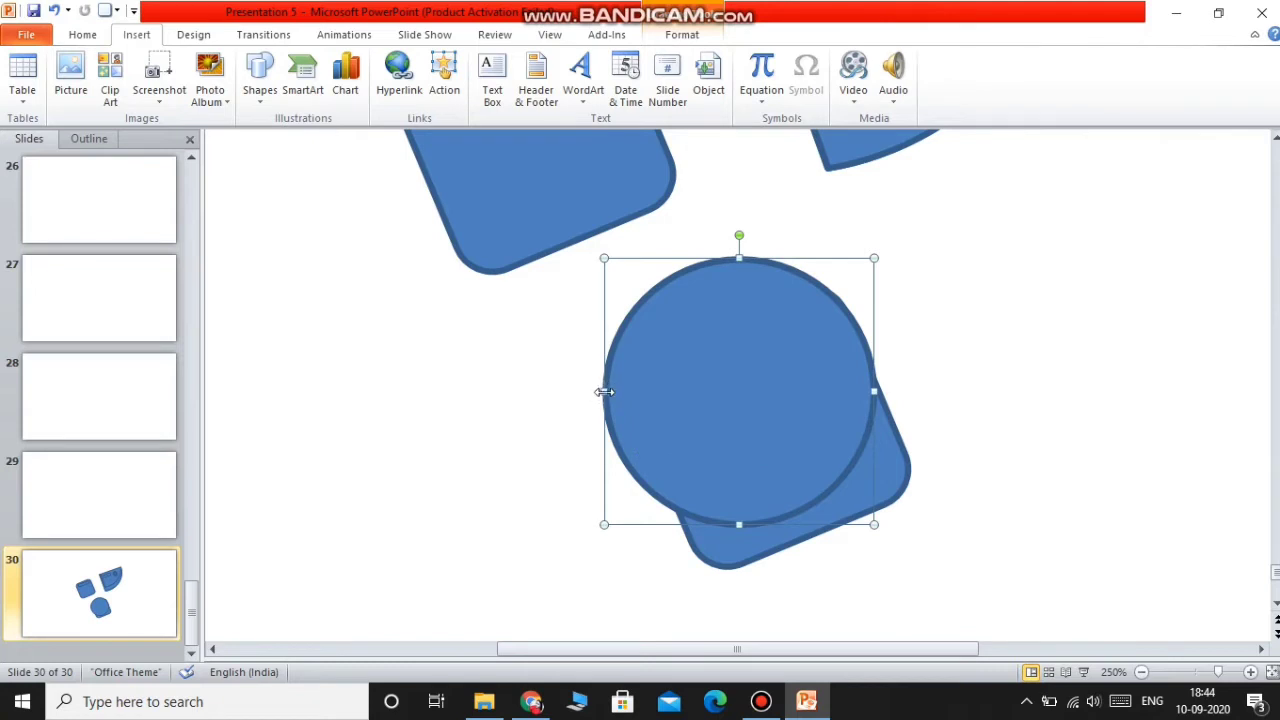
drag(604, 392, 648, 392)
drag(760, 235, 705, 261)
drag(660, 434, 645, 440)
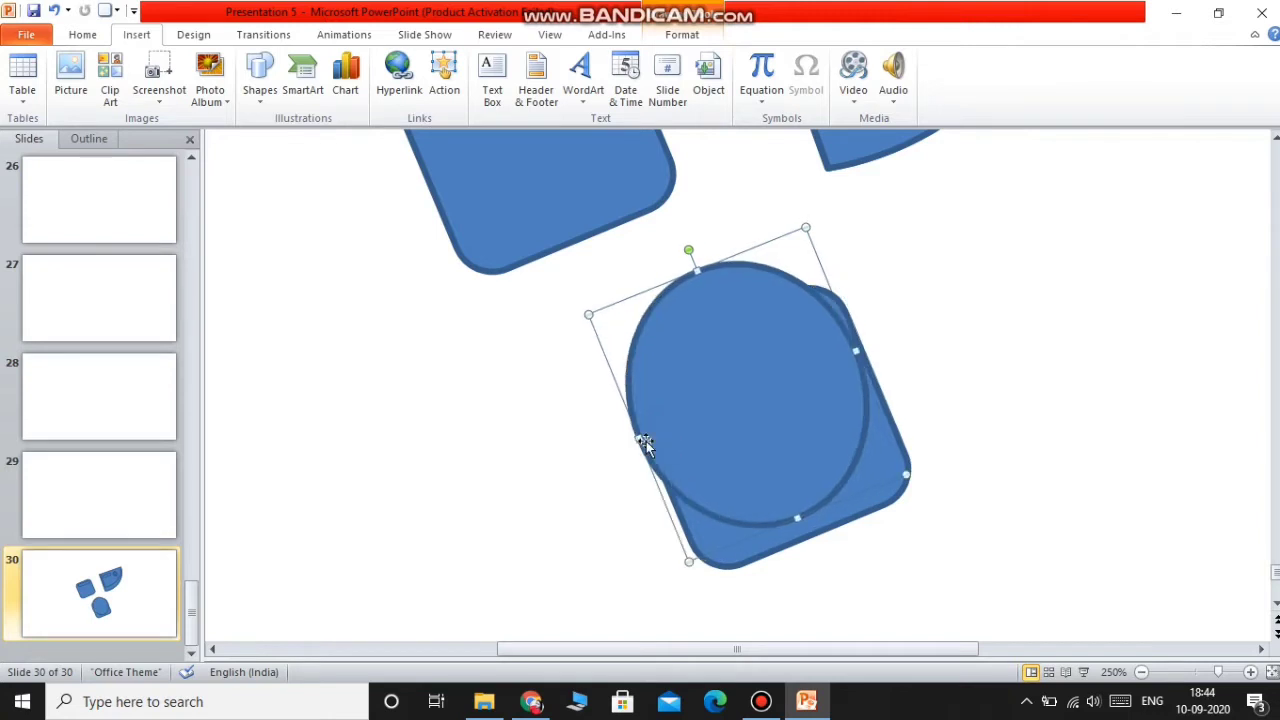
drag(857, 352, 884, 340)
drag(802, 387, 788, 383)
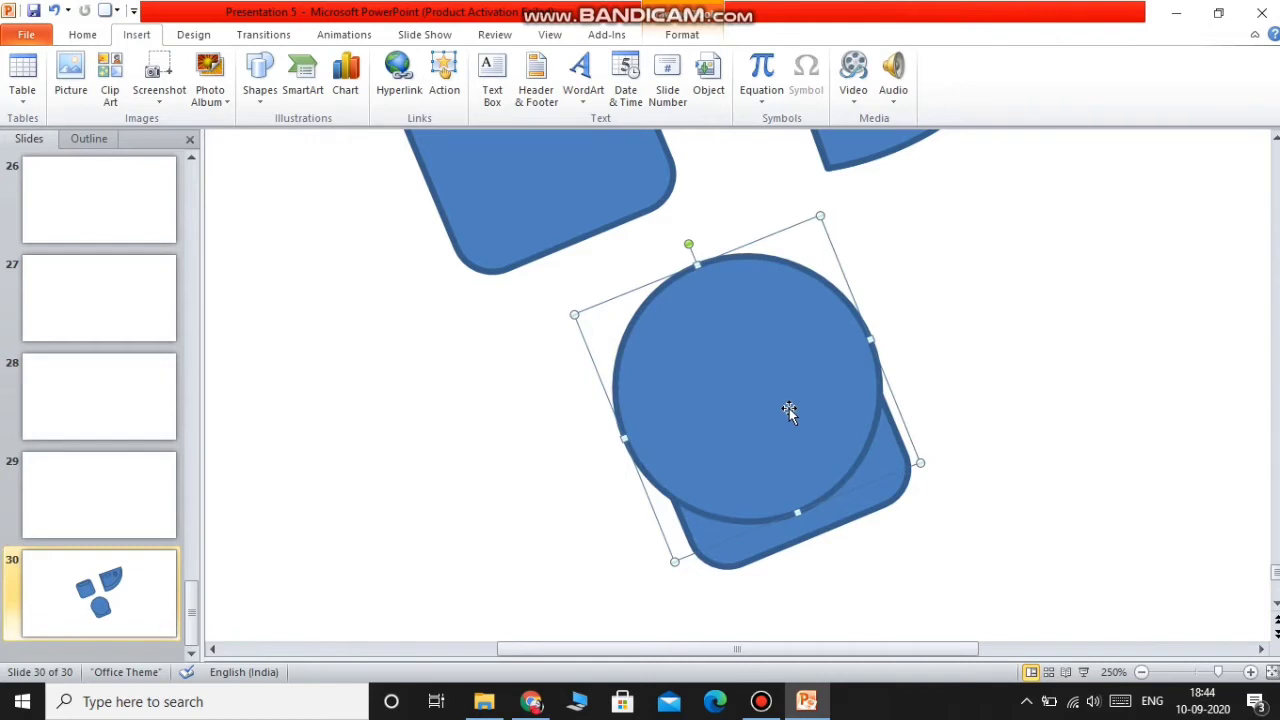
Step: Subtract the circle from the body copy and fit the remaining curved piece onto the original body's lower edge
scroll(890, 367, up, 1)
drag(357, 242, 1070, 634)
click(206, 34)
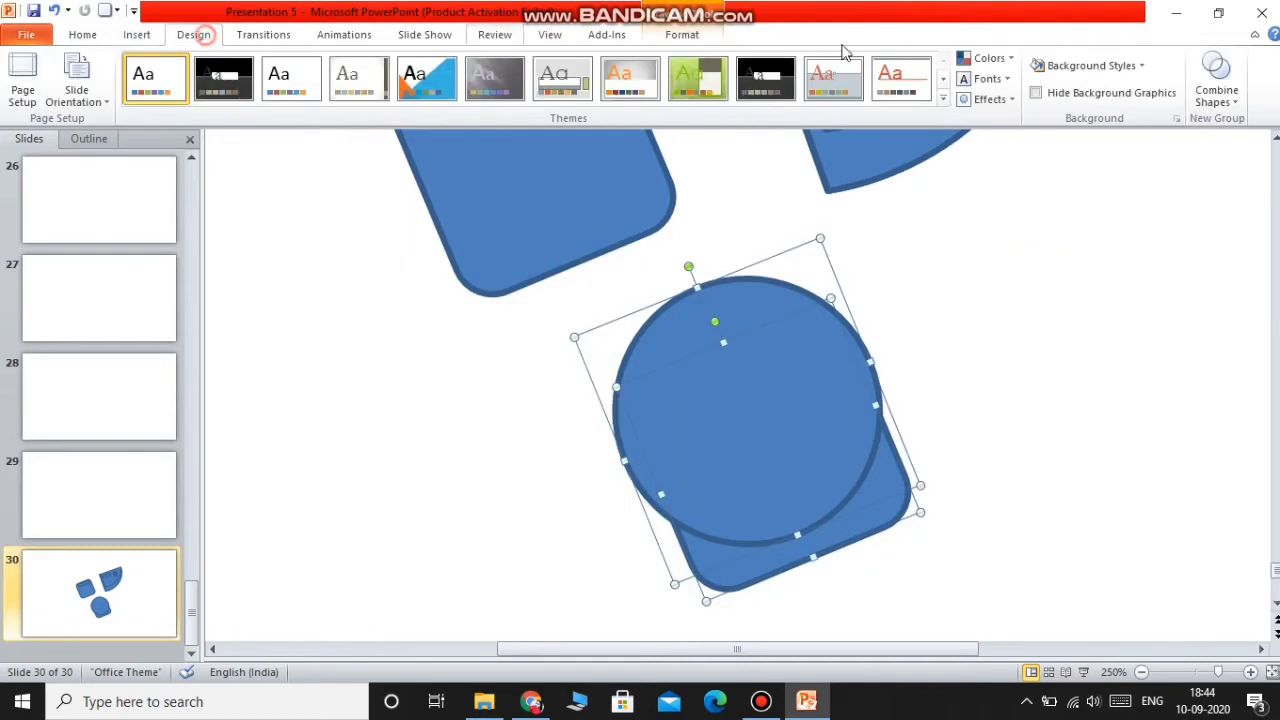
click(1240, 80)
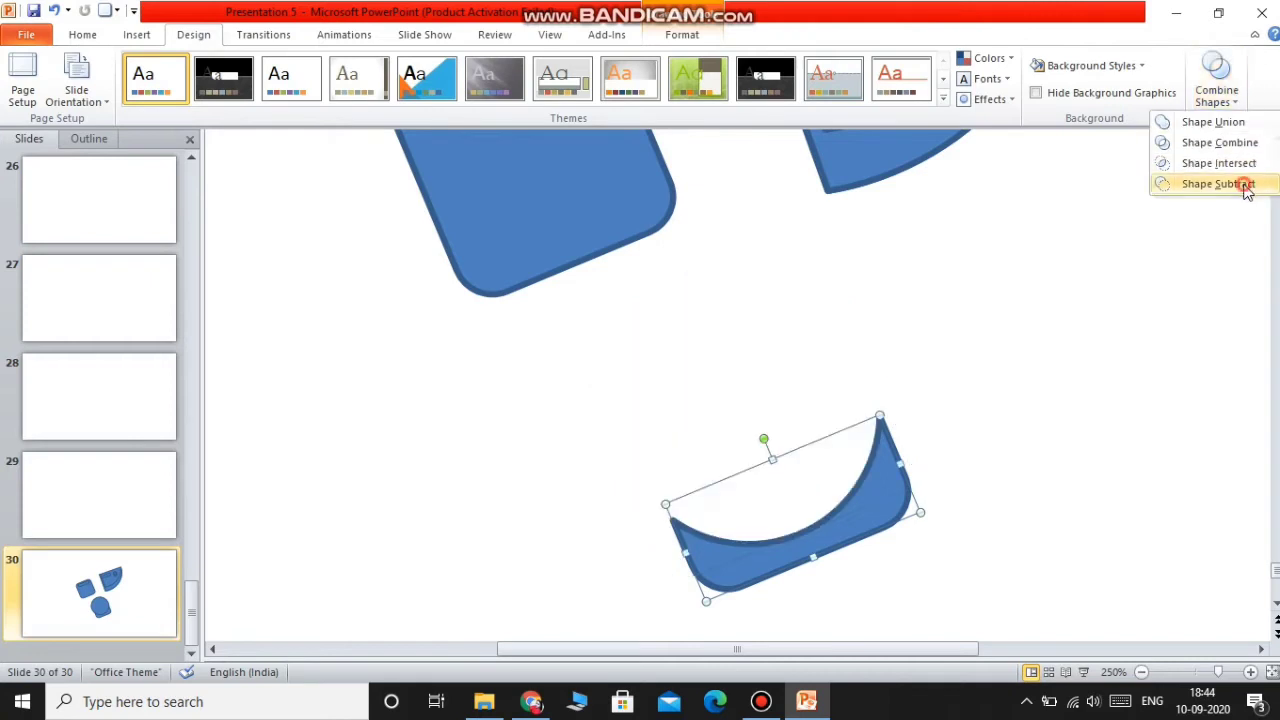
click(1248, 184)
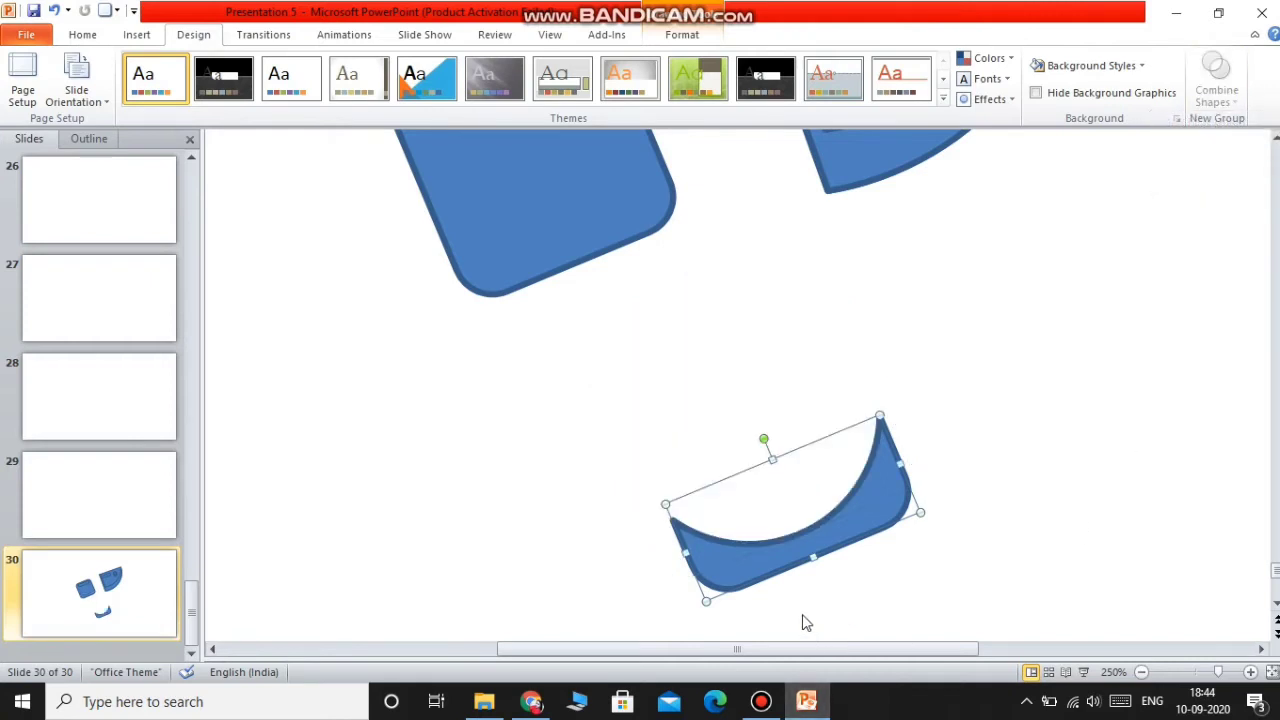
drag(741, 568, 506, 273)
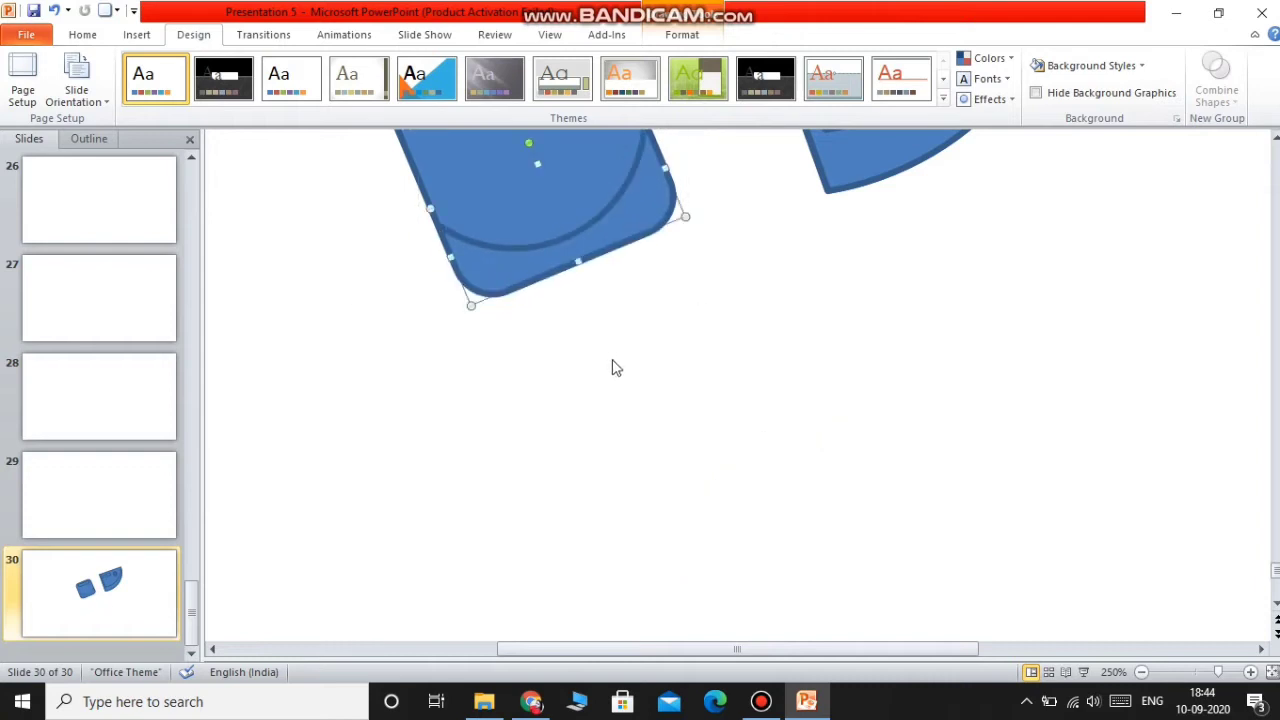
scroll(611, 366, up, 3)
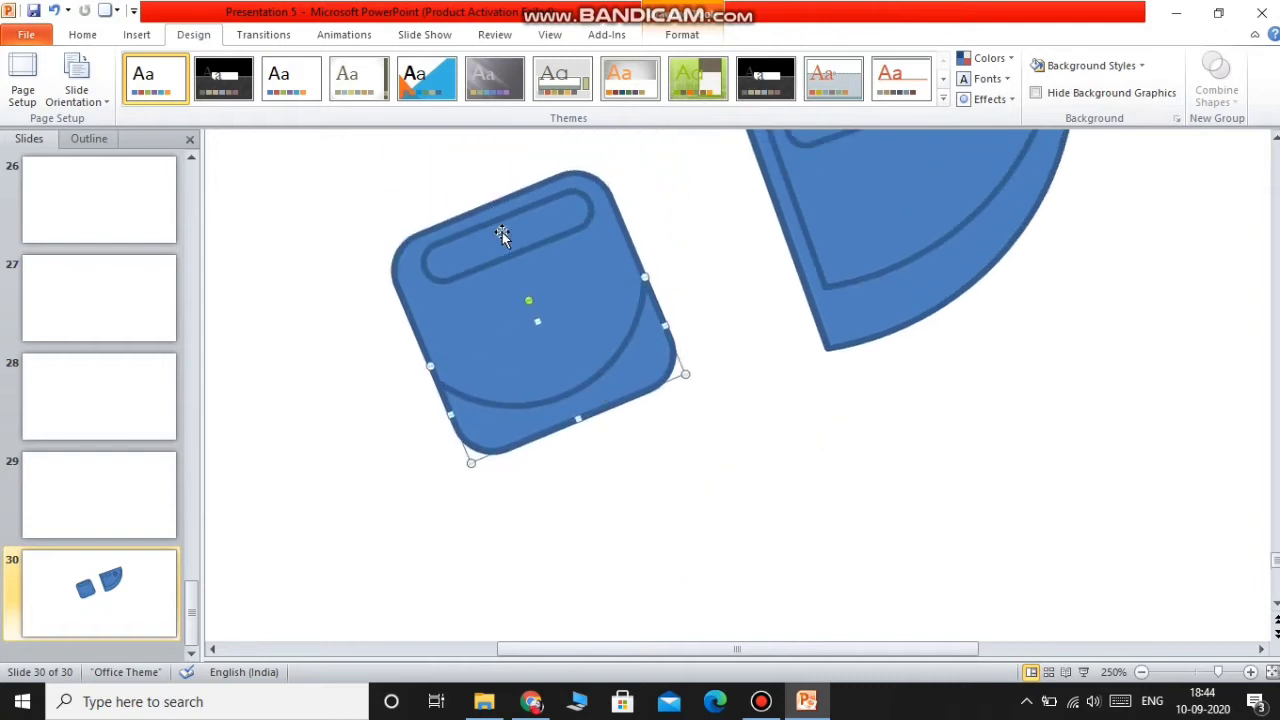
drag(272, 172, 737, 529)
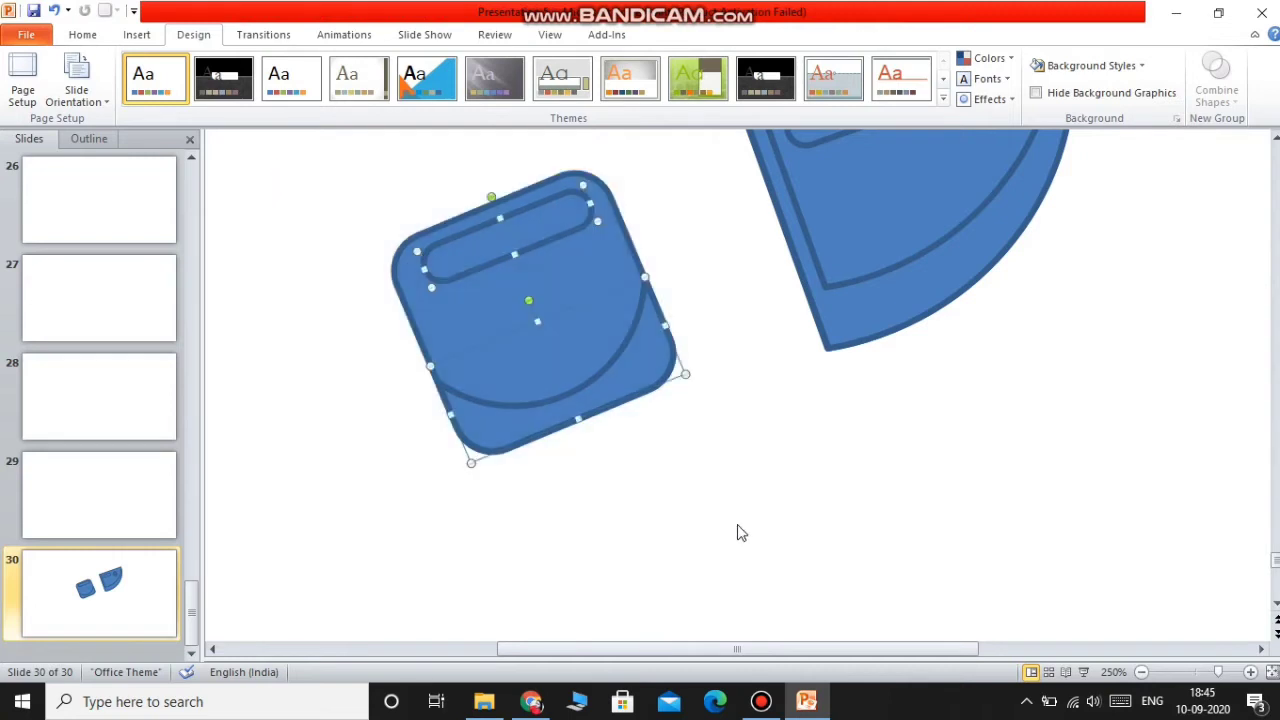
right_click(560, 389)
key(Escape)
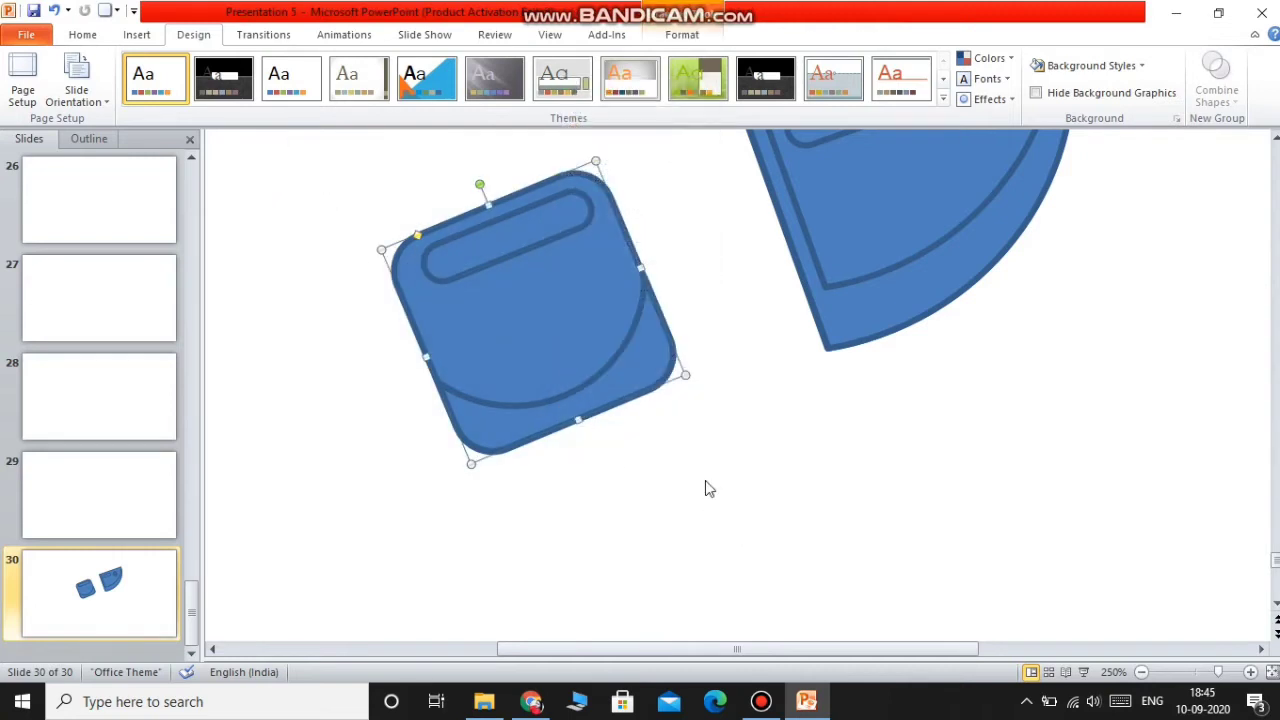
Step: Group the body rectangle, its narrow upper bar and the curved lower piece into one object
drag(260, 149, 820, 594)
right_click(600, 371)
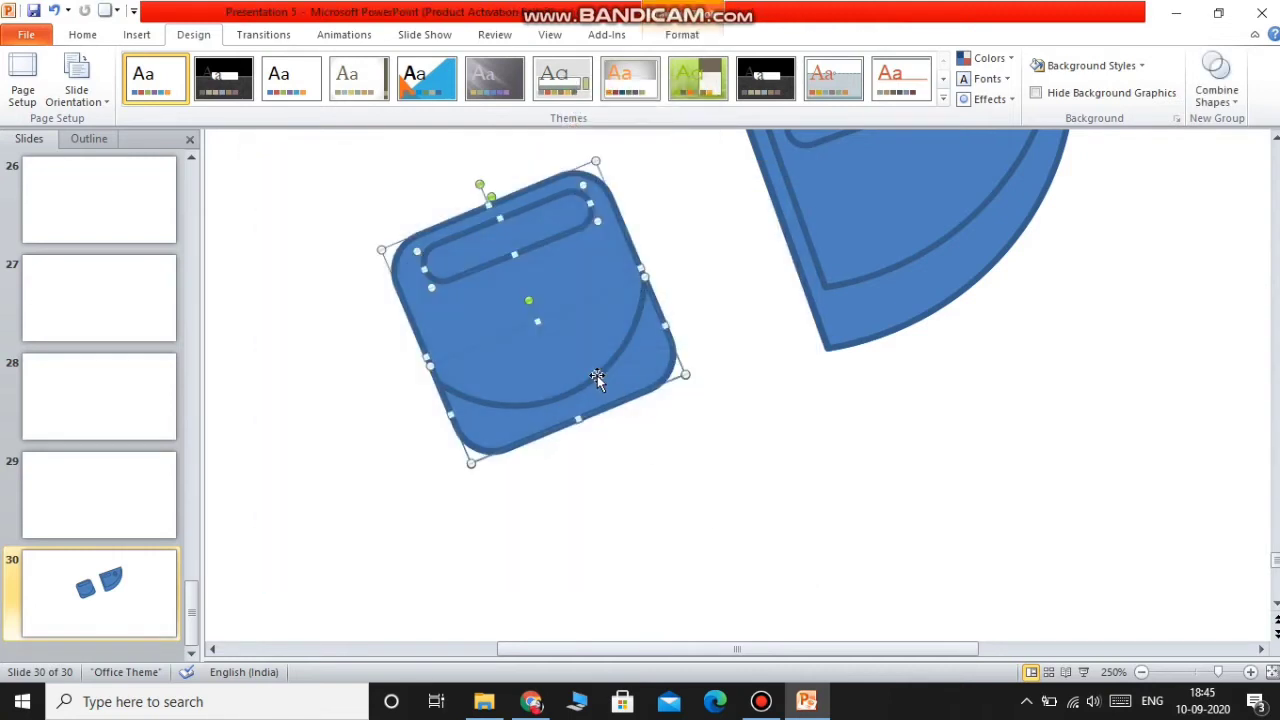
mouse_move(645, 480)
click(786, 481)
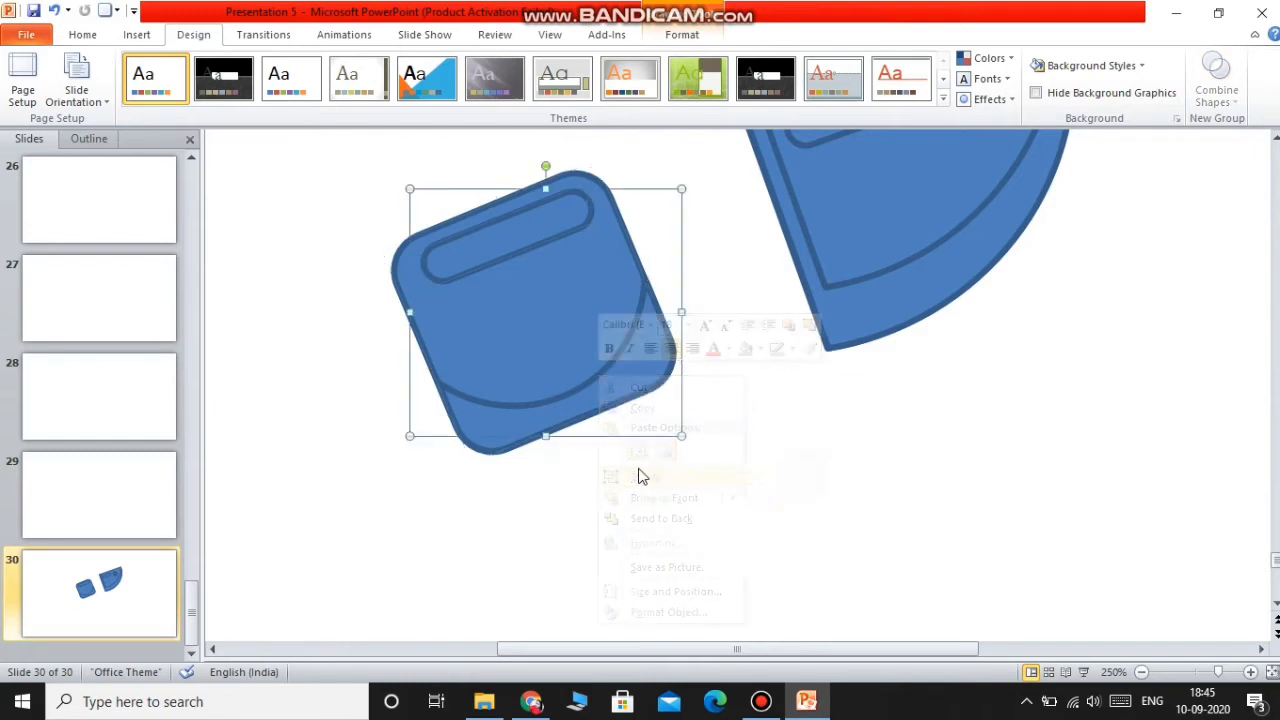
Step: Move the body group against the head's rear edge and send it behind the head
scroll(826, 517, up, 1)
drag(614, 434, 773, 385)
right_click(714, 300)
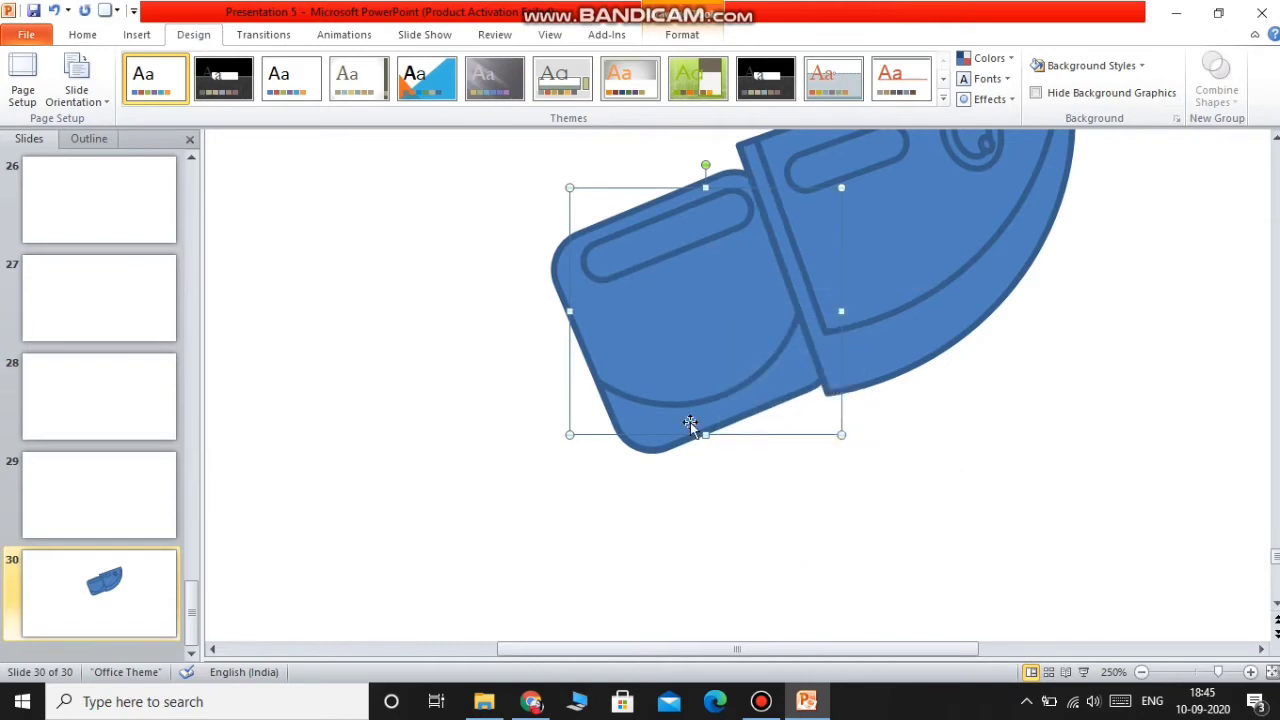
Step: Stretch the body group slightly upward, tuck it further behind the head, and align its curved lower piece with the body outline
click(696, 216)
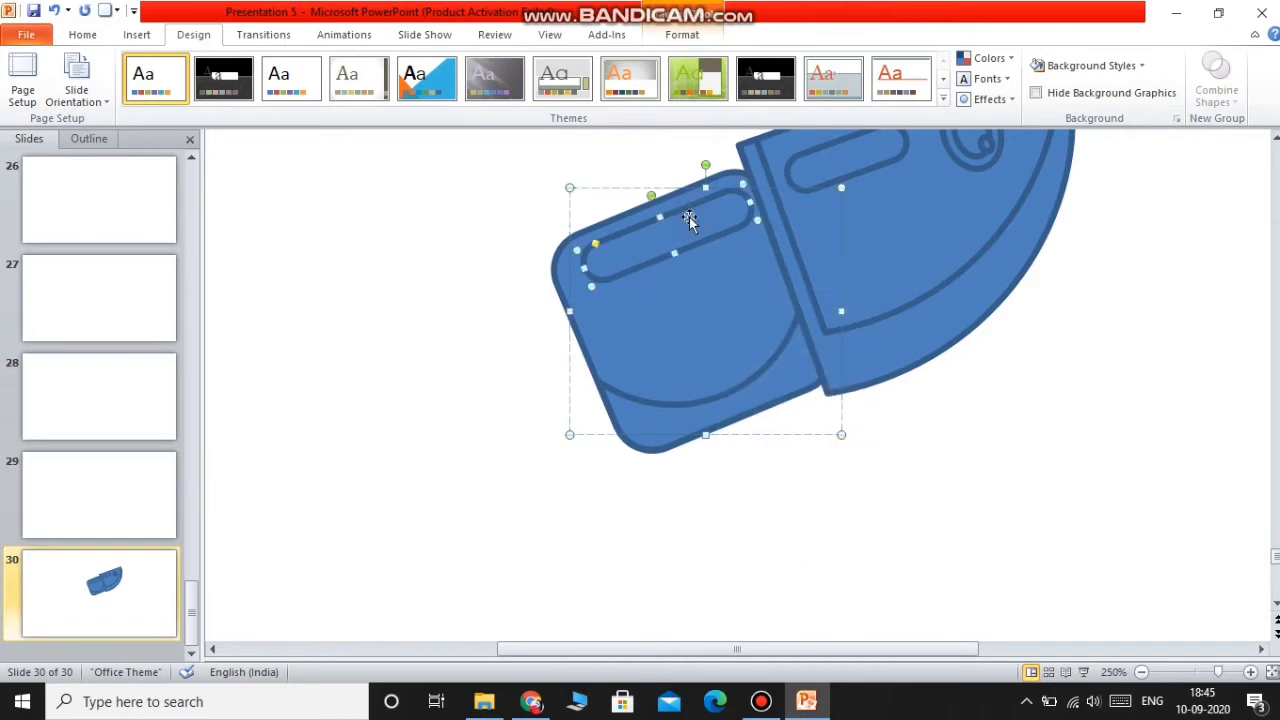
click(340, 420)
click(699, 337)
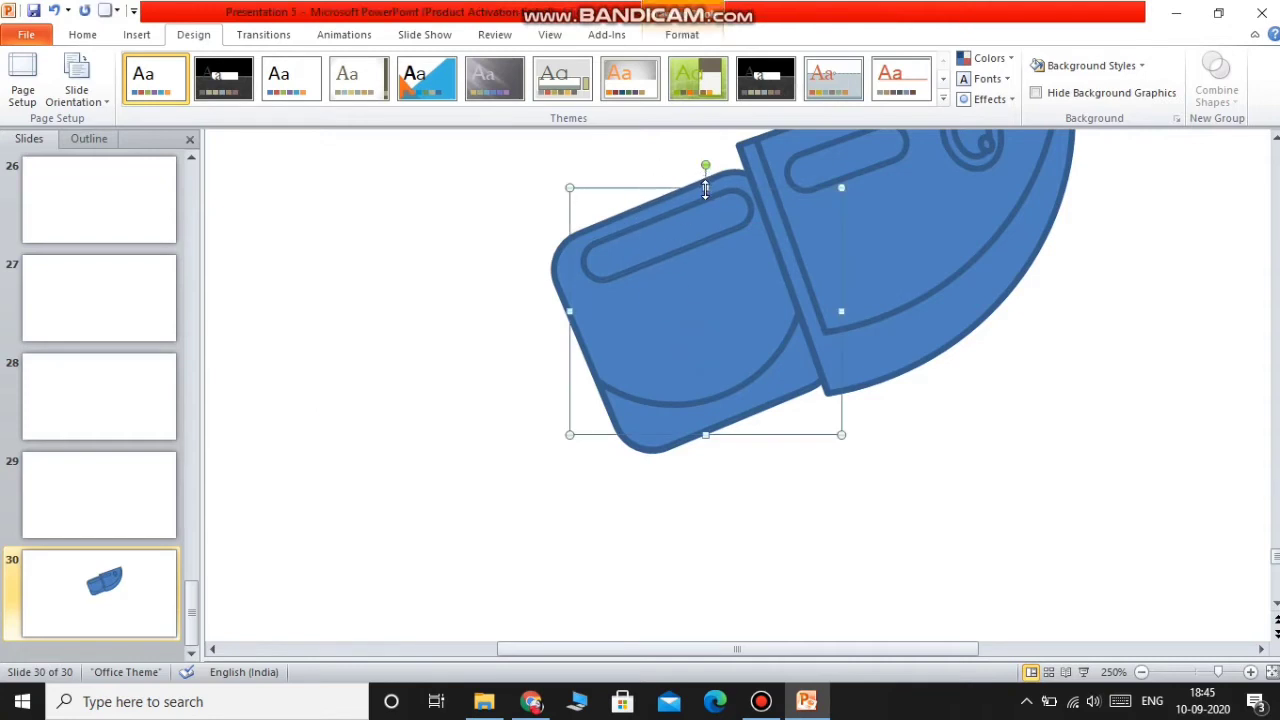
drag(705, 188, 705, 169)
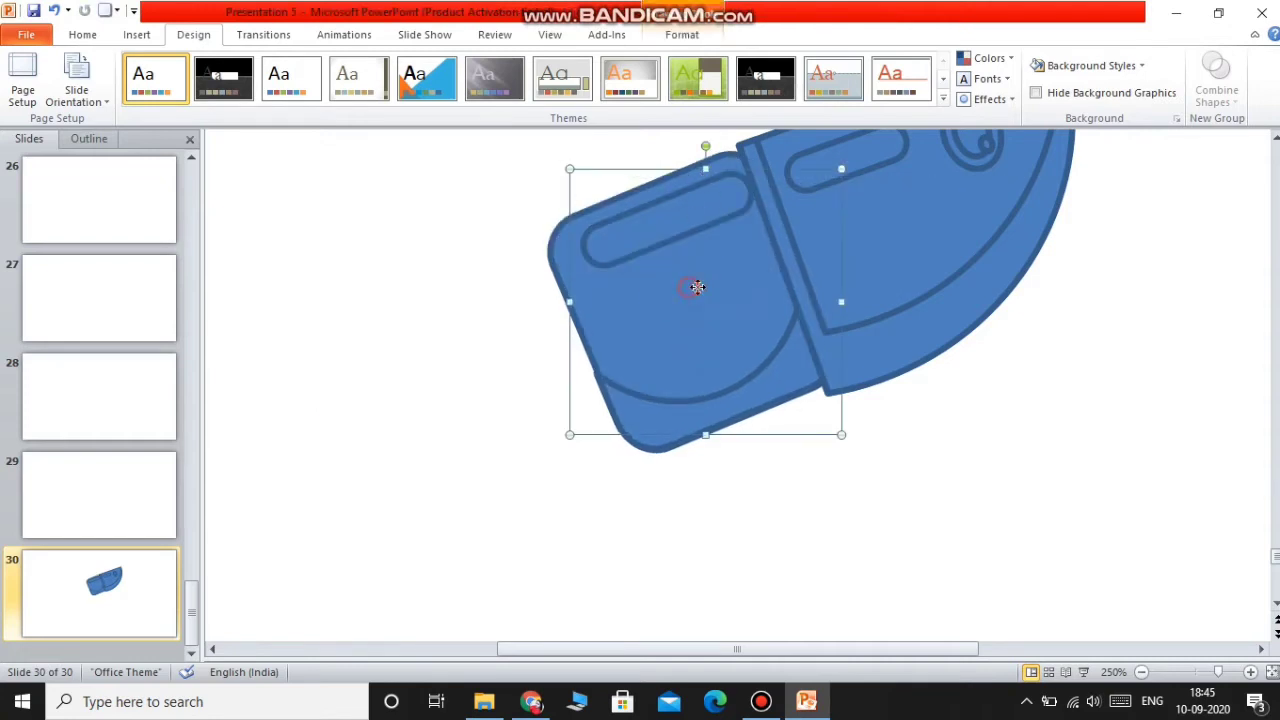
drag(694, 286, 706, 290)
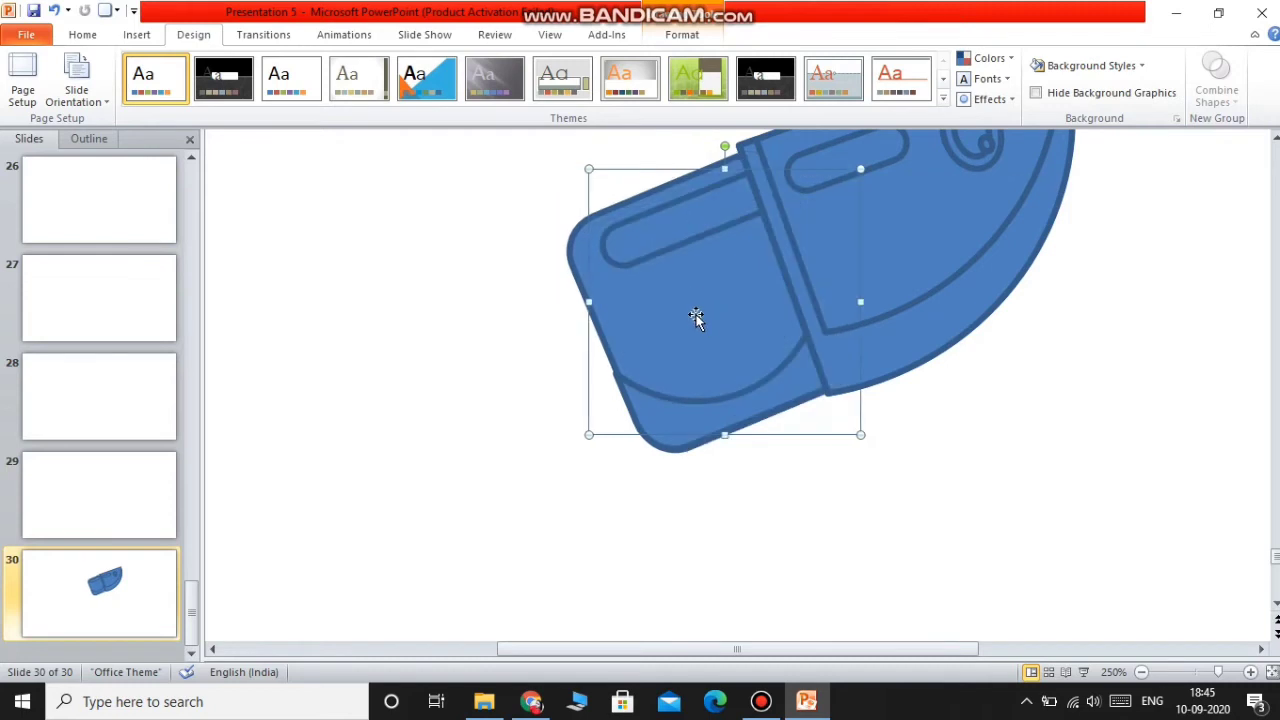
click(721, 418)
drag(721, 416, 727, 428)
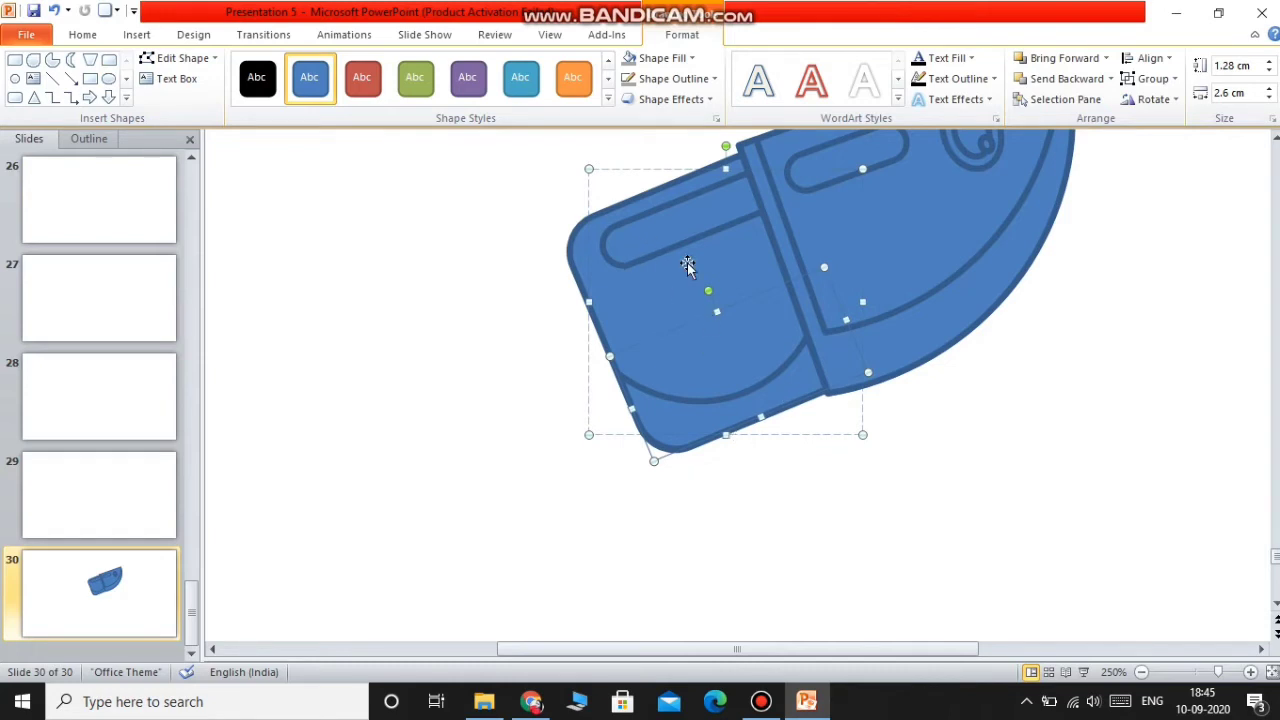
Step: Select the whole body group behind the head and rotate it slightly counter-clockwise
click(398, 305)
click(620, 276)
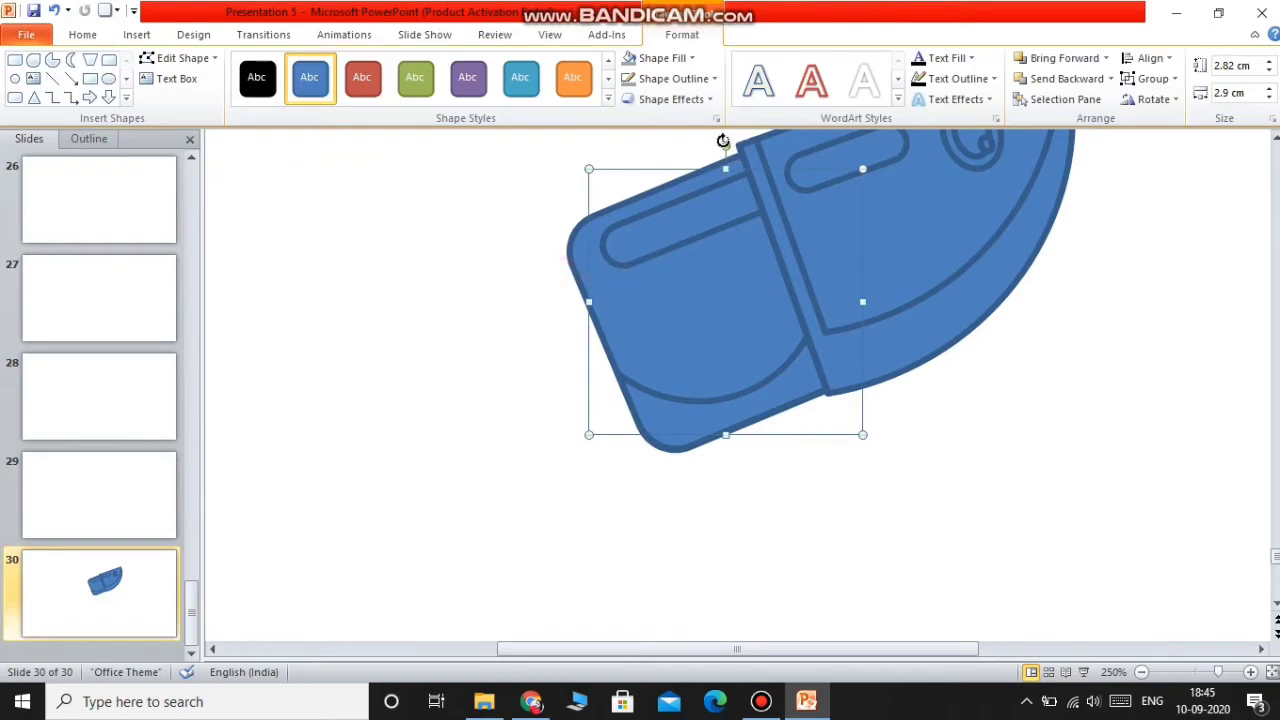
drag(723, 142, 713, 147)
Step: Copy the rotated body group and paste a duplicate of it onto slide 30
right_click(686, 288)
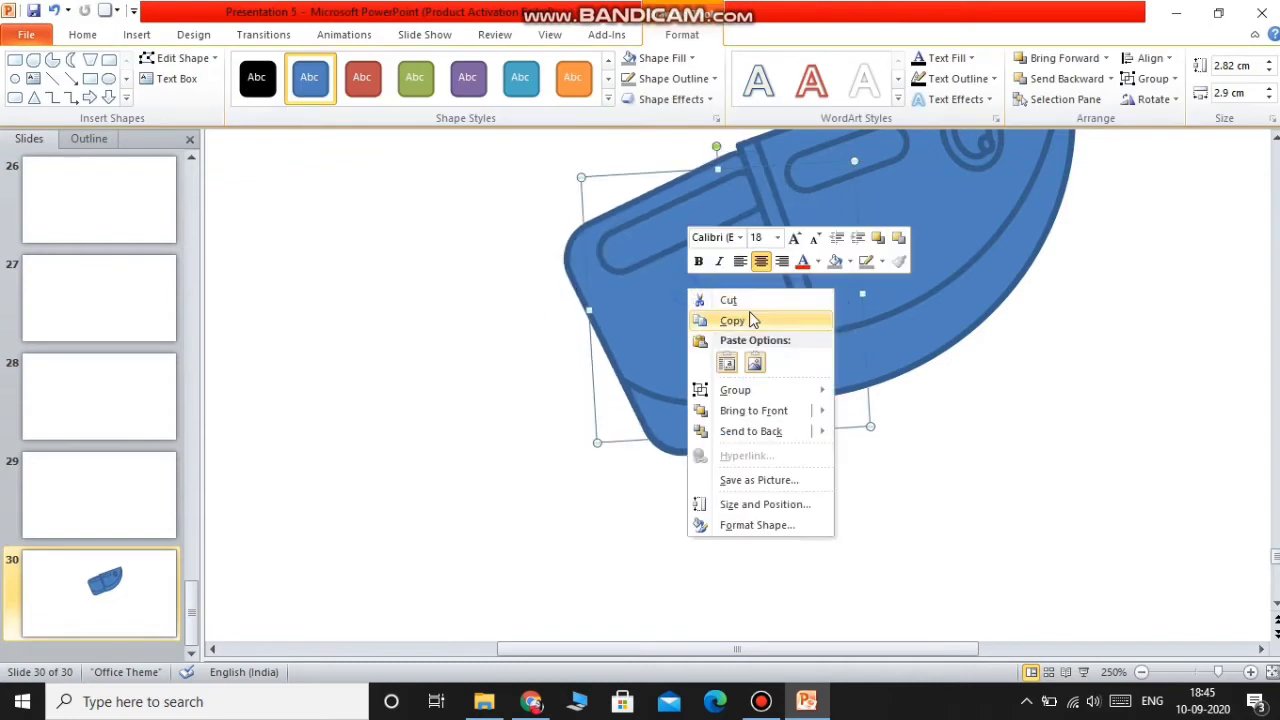
right_click(473, 320)
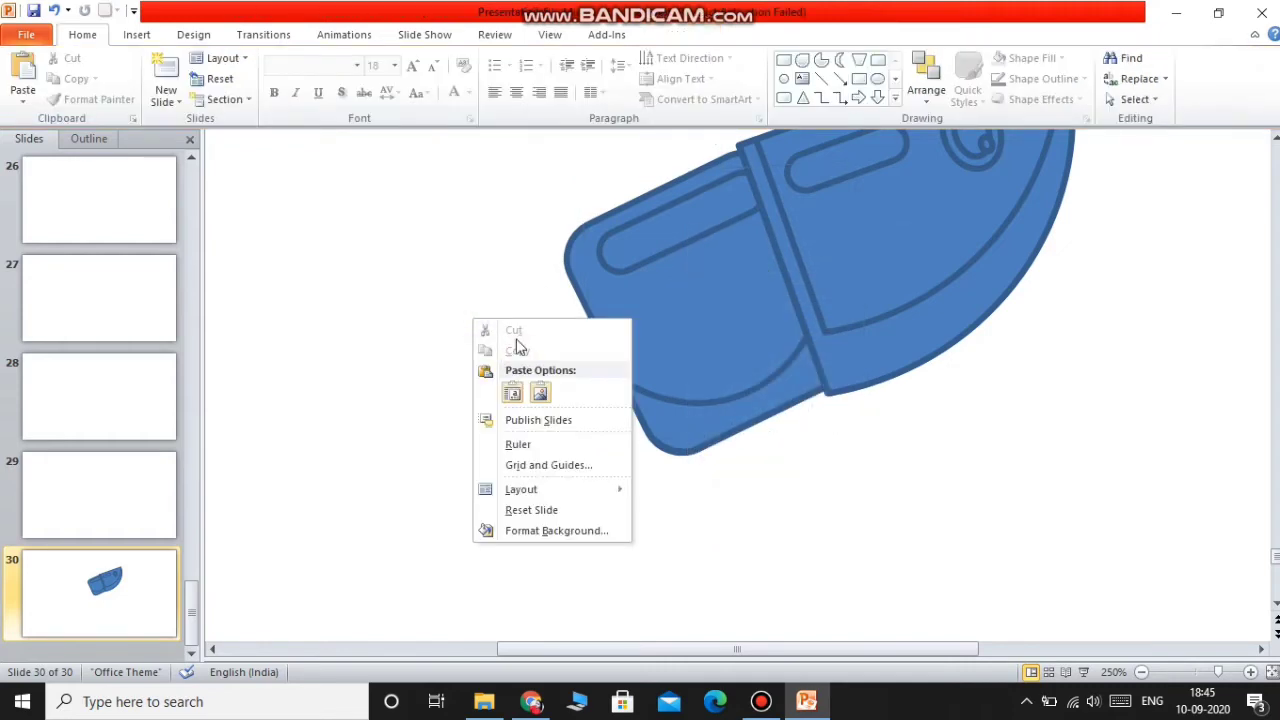
click(651, 297)
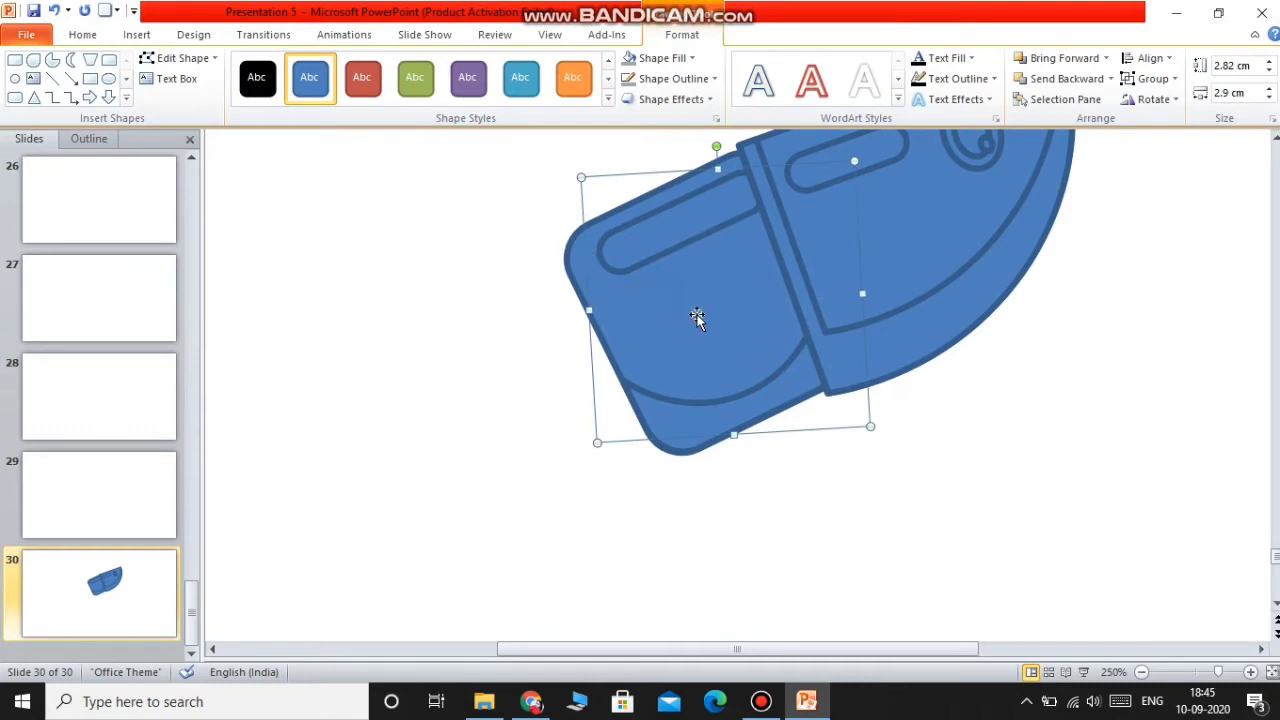
right_click(692, 300)
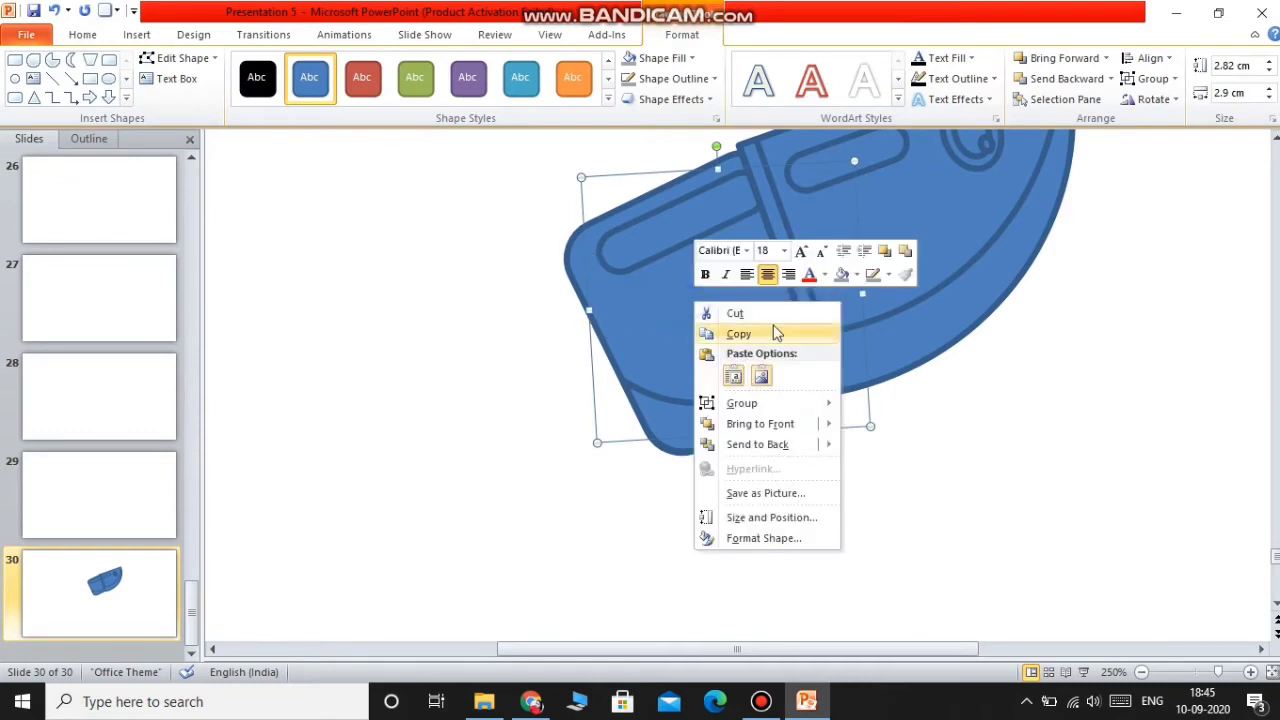
click(203, 354)
click(485, 311)
right_click(651, 309)
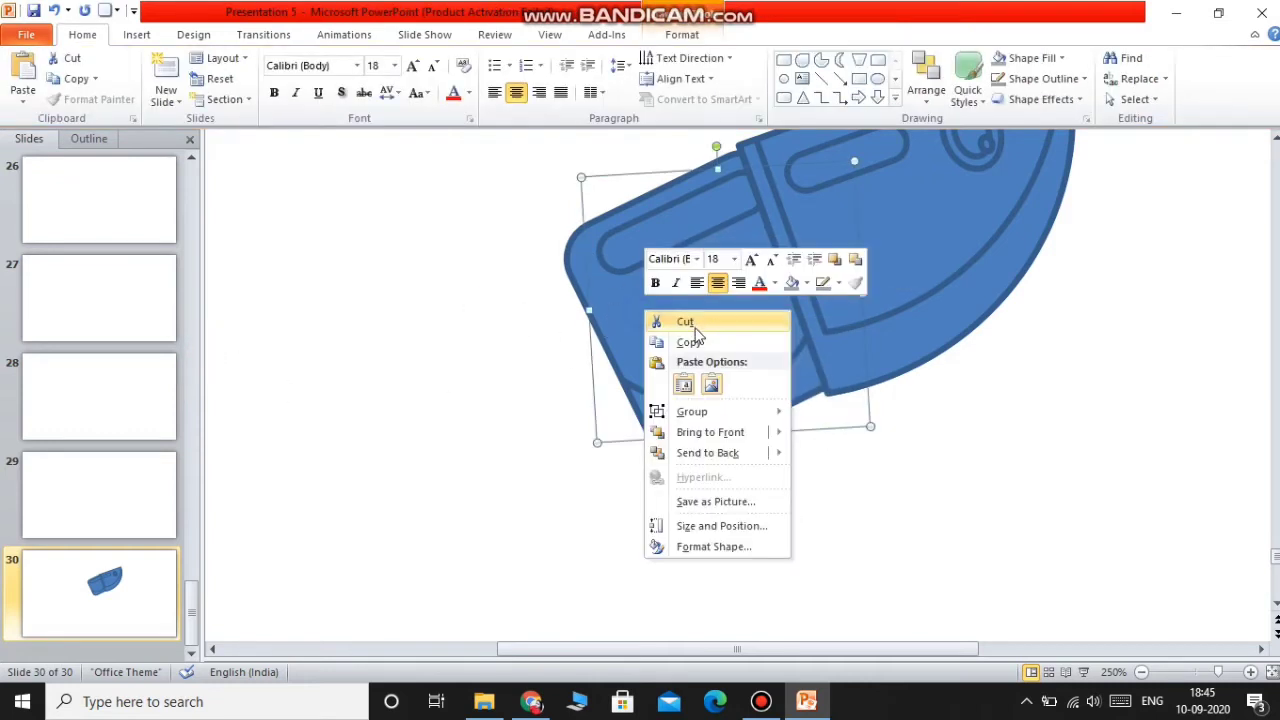
right_click(433, 352)
click(473, 426)
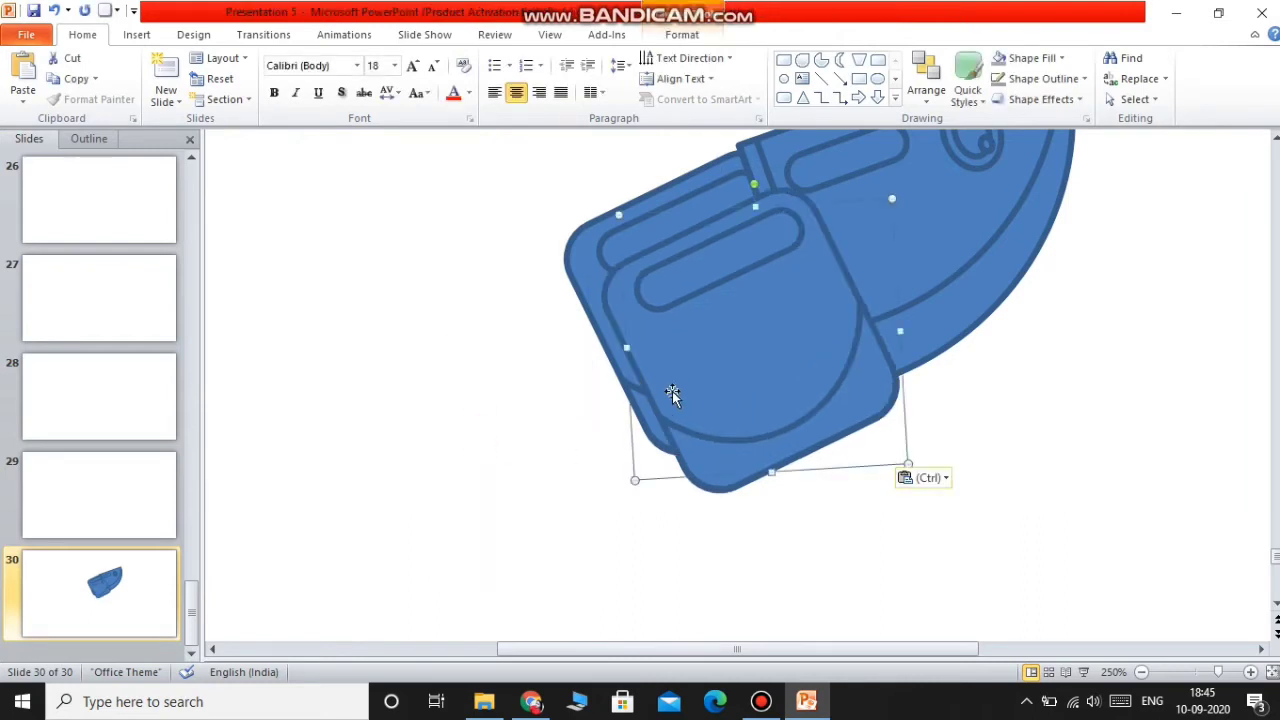
Step: Move the duplicate to the first body segment's rear end, shrink it slightly and rotate it counter-clockwise to continue the body's curve
drag(672, 395, 500, 441)
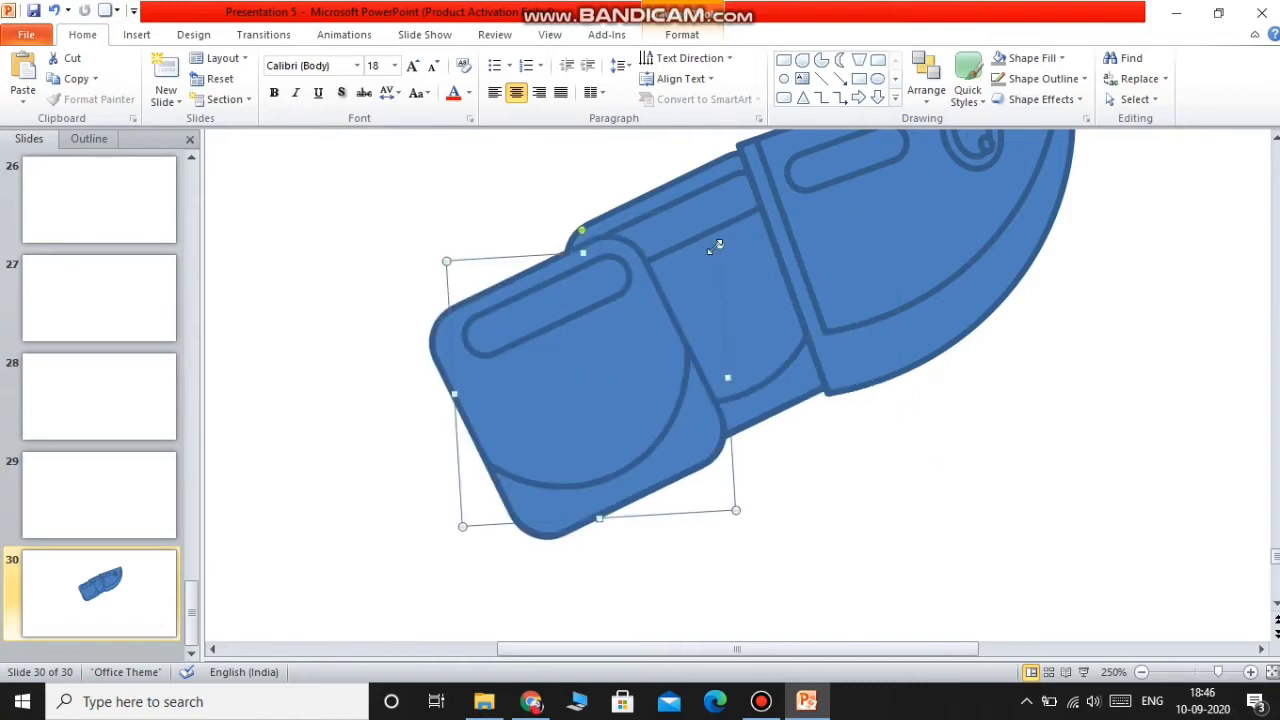
drag(717, 245, 688, 271)
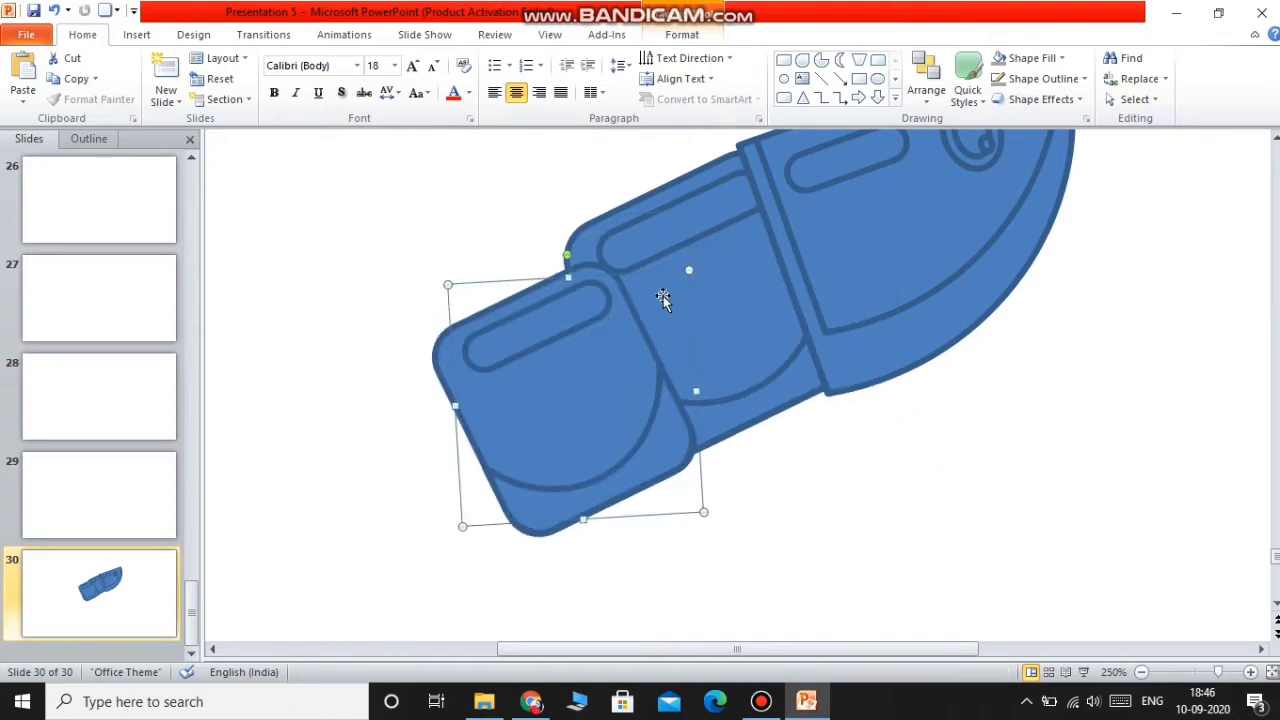
drag(569, 256, 551, 264)
drag(574, 366, 550, 366)
Step: Send the second body segment behind the first, rotate it further counter-clockwise and tuck it against the first segment's rear edge
right_click(563, 380)
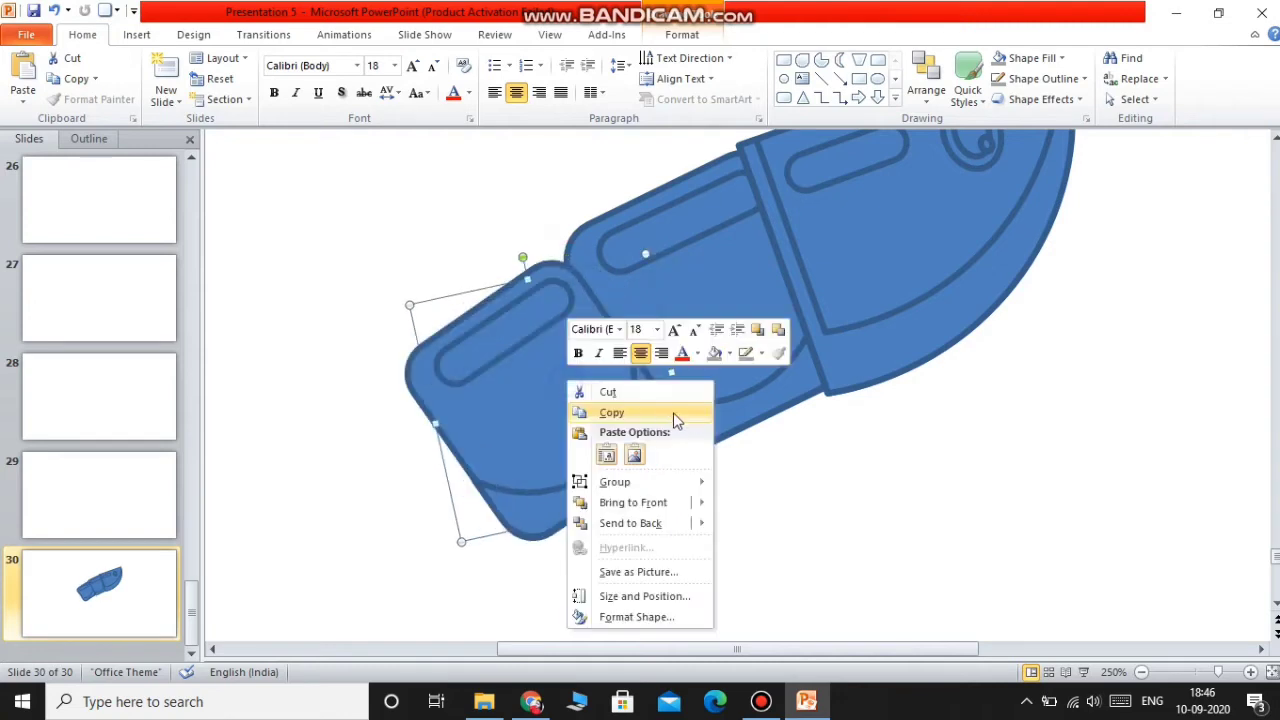
click(645, 530)
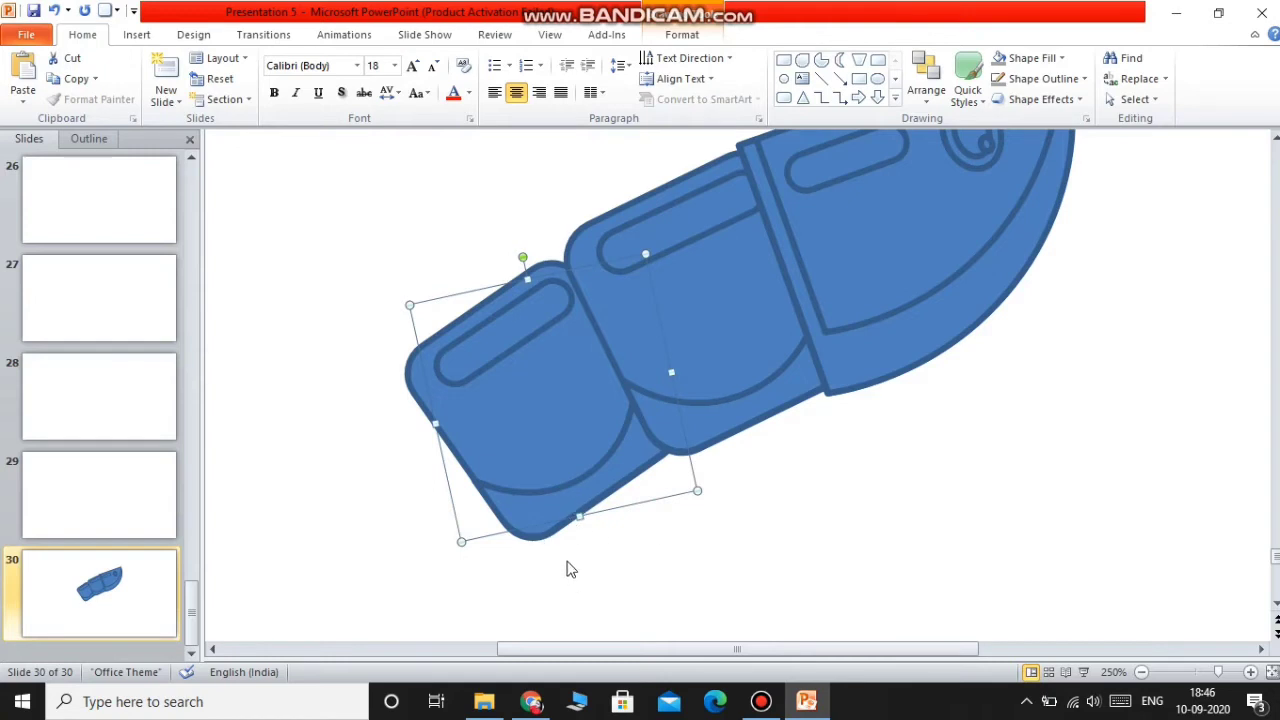
drag(522, 255, 488, 272)
drag(531, 417, 586, 420)
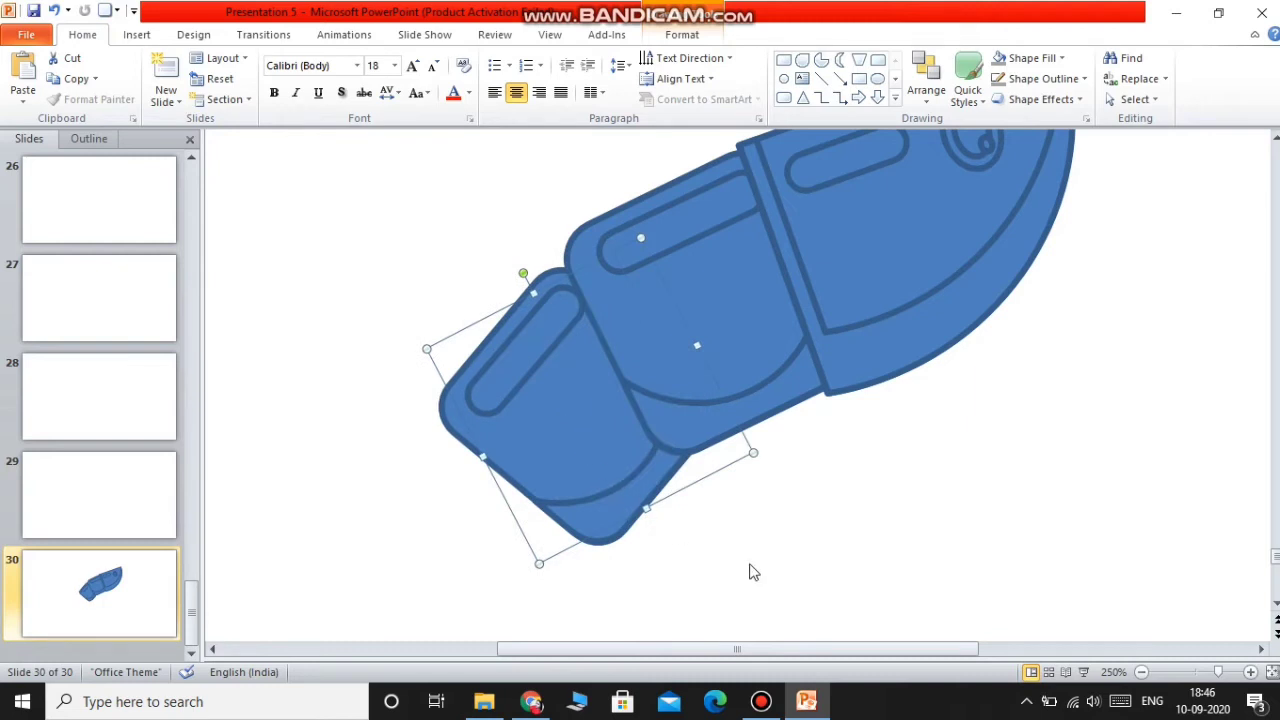
Step: Duplicate the second body segment and move the copy to that segment's lower rear end
scroll(730, 505, down, 1)
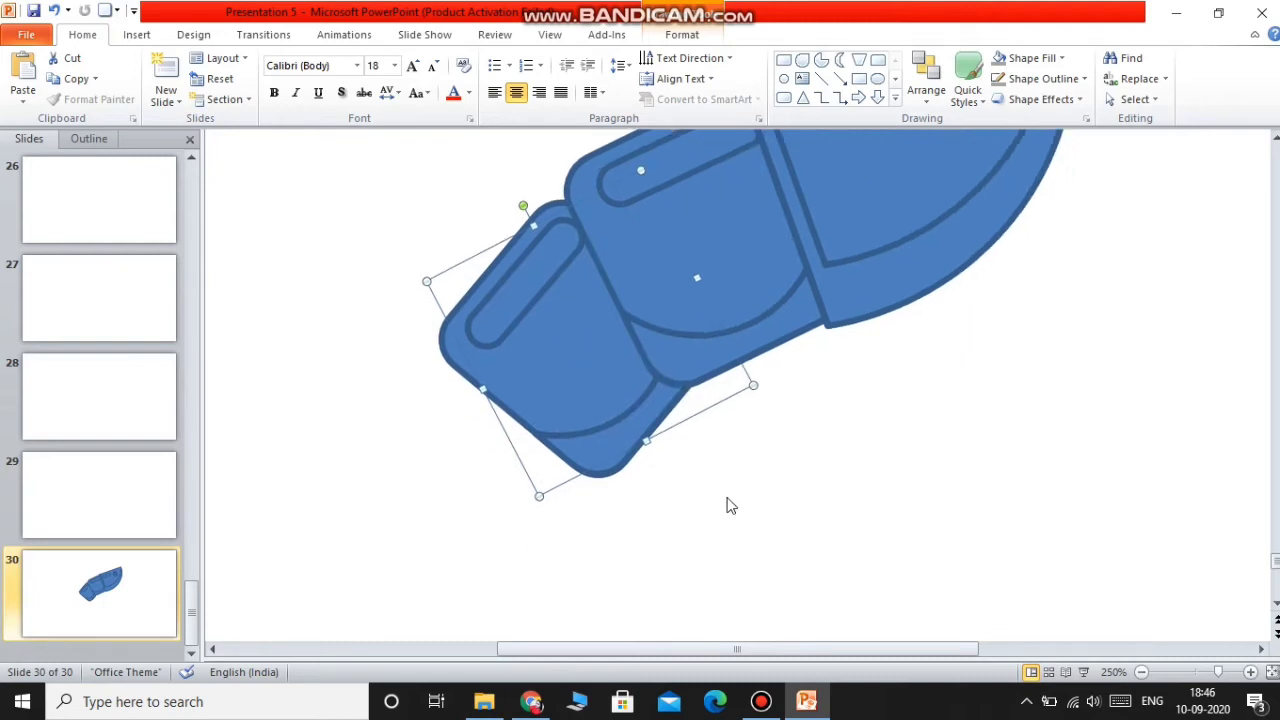
right_click(561, 356)
click(659, 388)
right_click(886, 451)
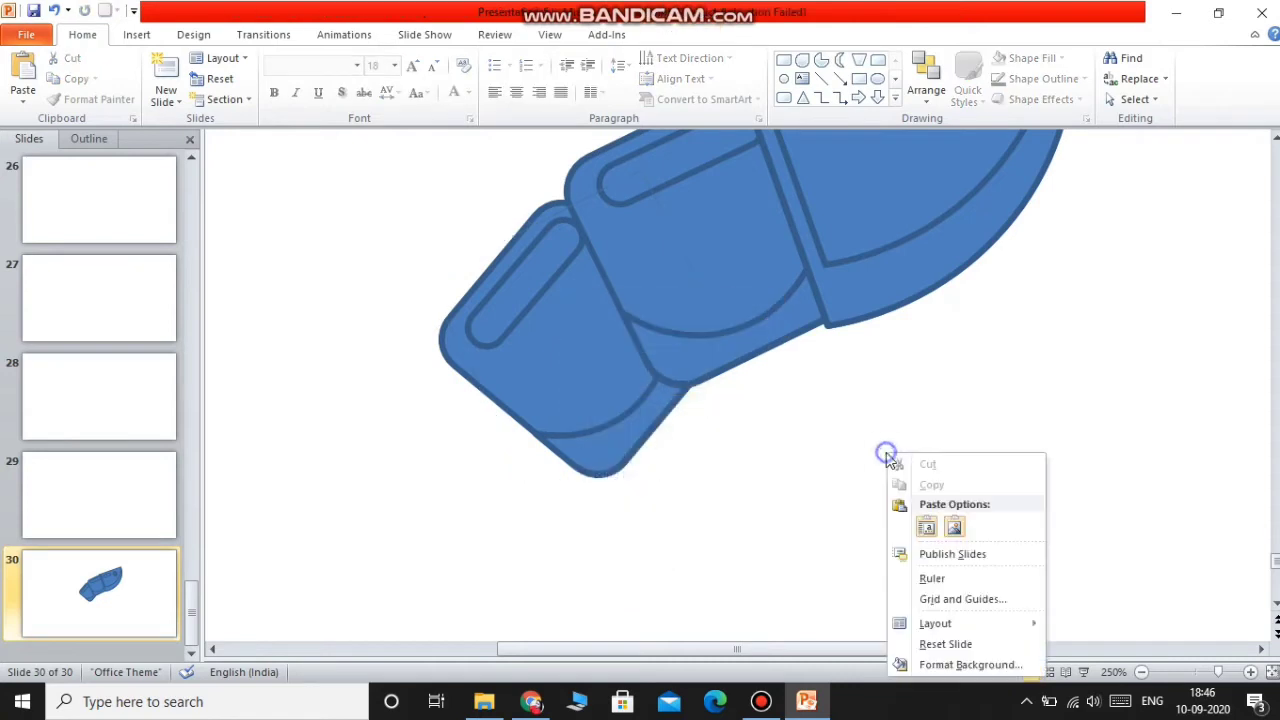
click(929, 527)
drag(622, 432, 507, 497)
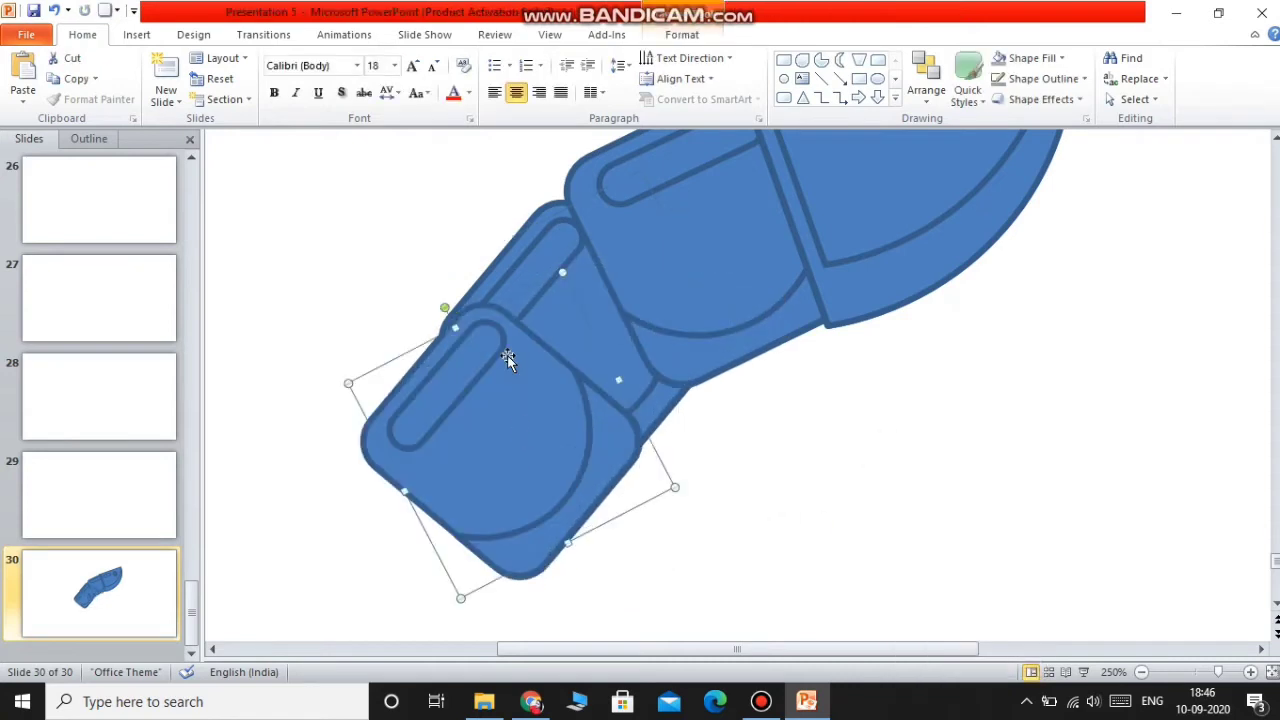
Step: Send the third body segment behind the other segments
right_click(505, 370)
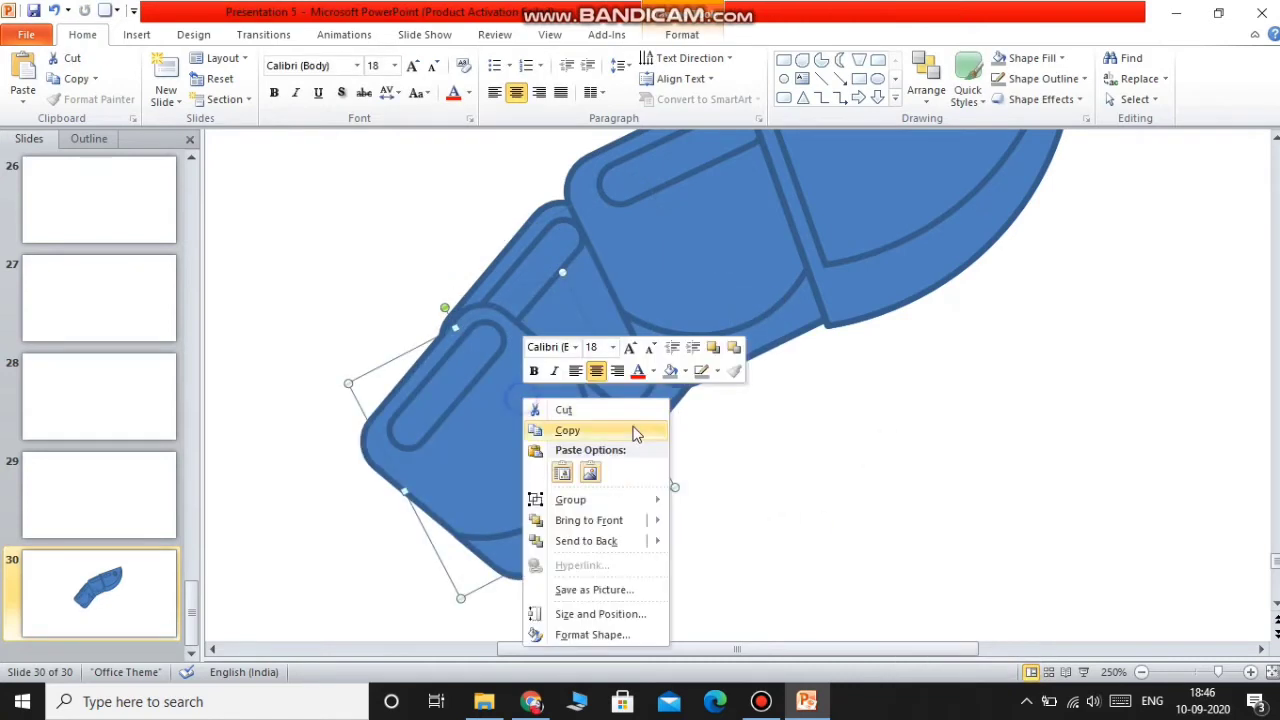
click(592, 540)
scroll(479, 365, down, 1)
click(483, 385)
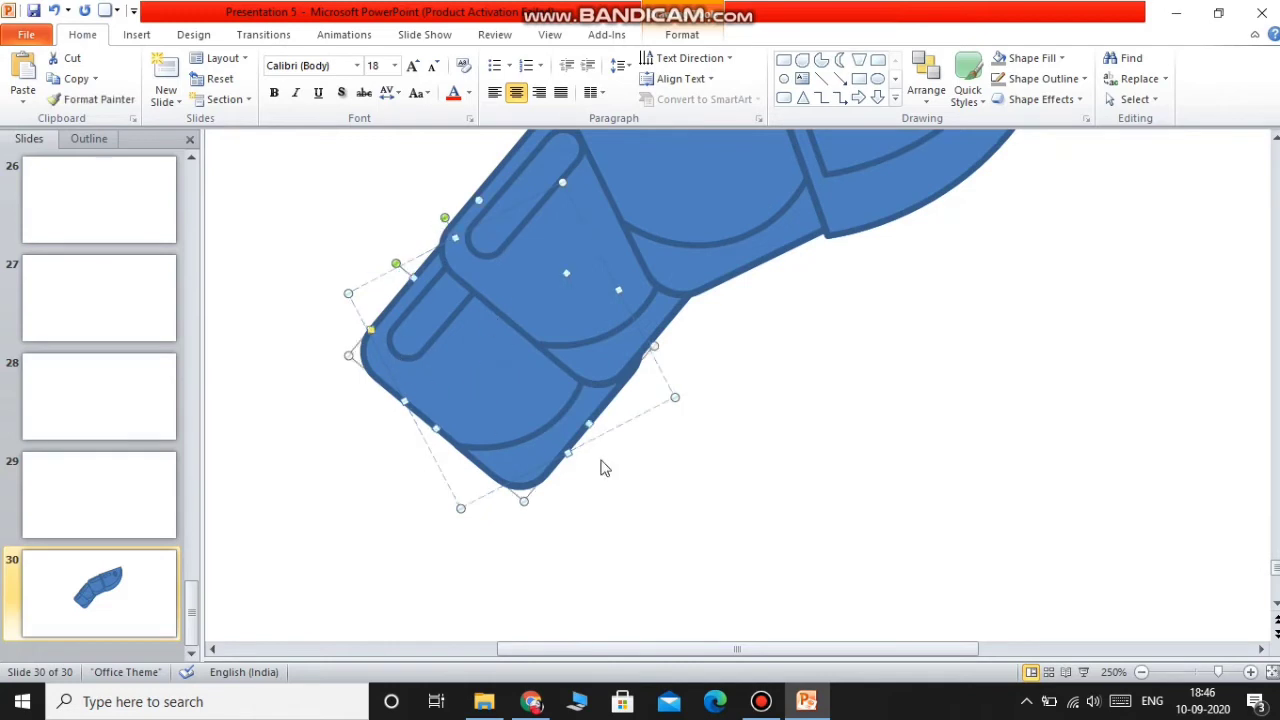
click(940, 531)
Step: Rotate the third segment almost upright, shrink it and fit it against the second segment's lower edge
click(477, 349)
drag(444, 218, 440, 322)
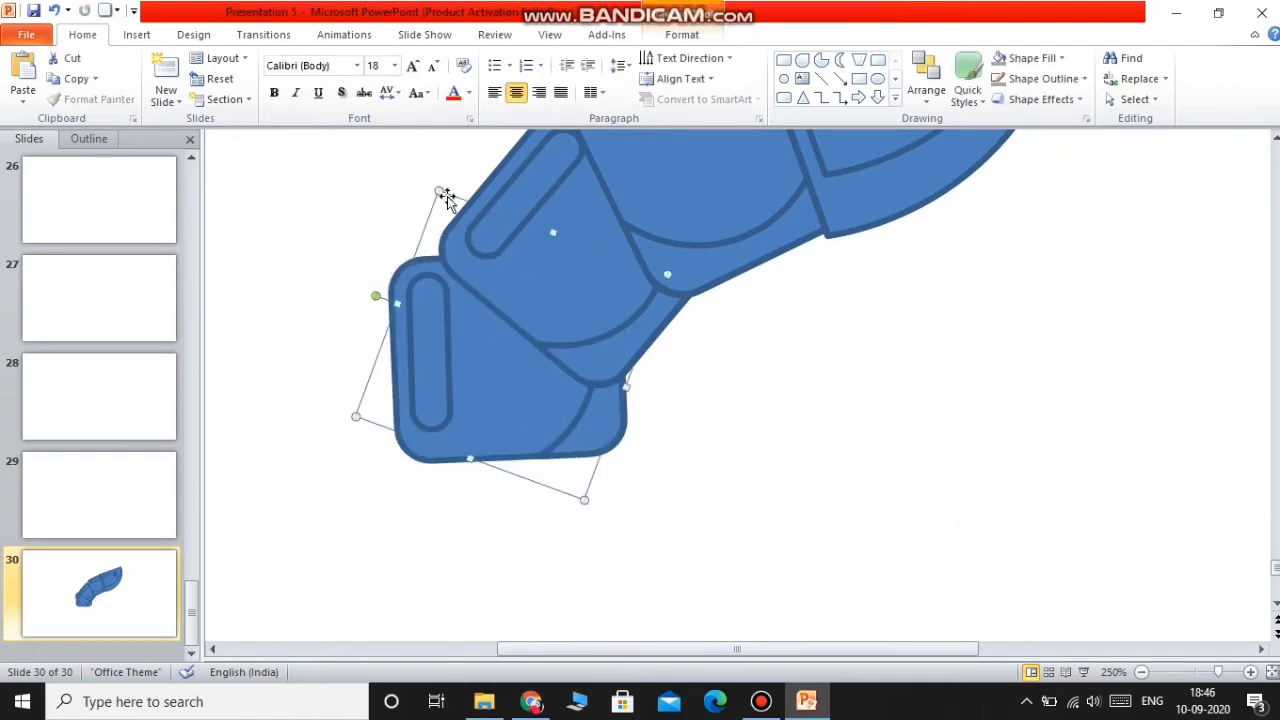
drag(434, 190, 466, 240)
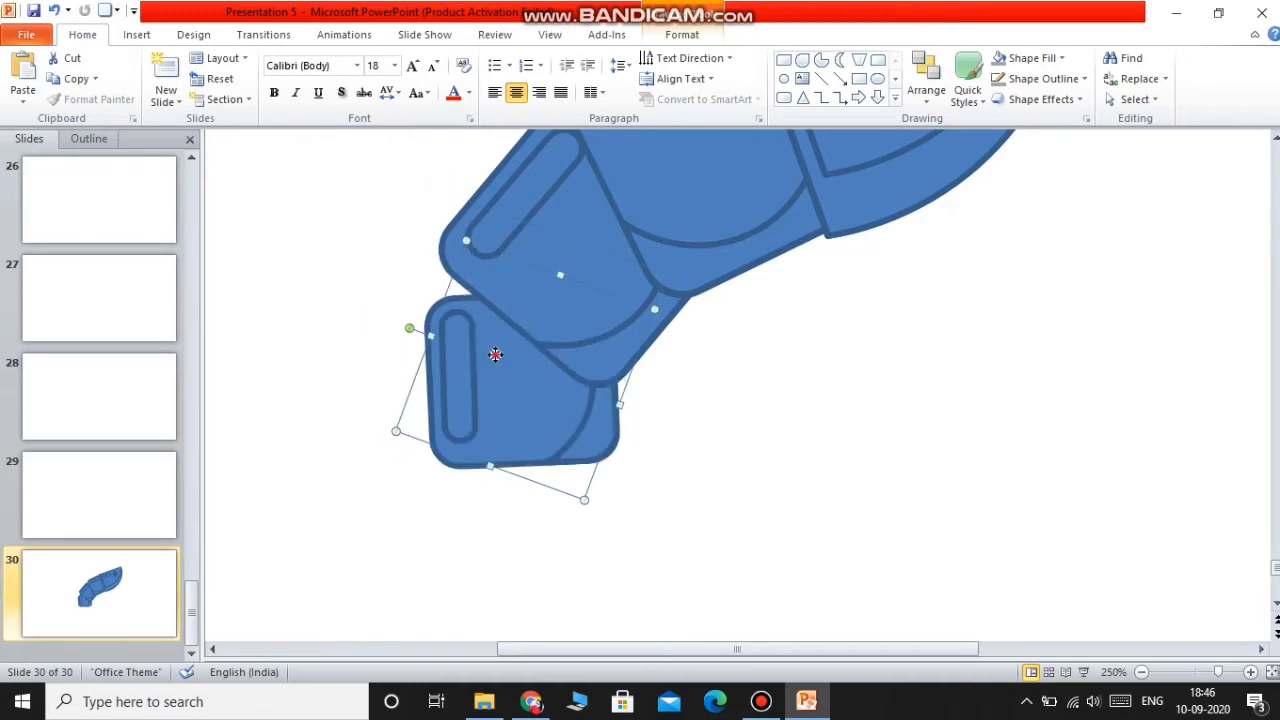
drag(495, 354, 492, 344)
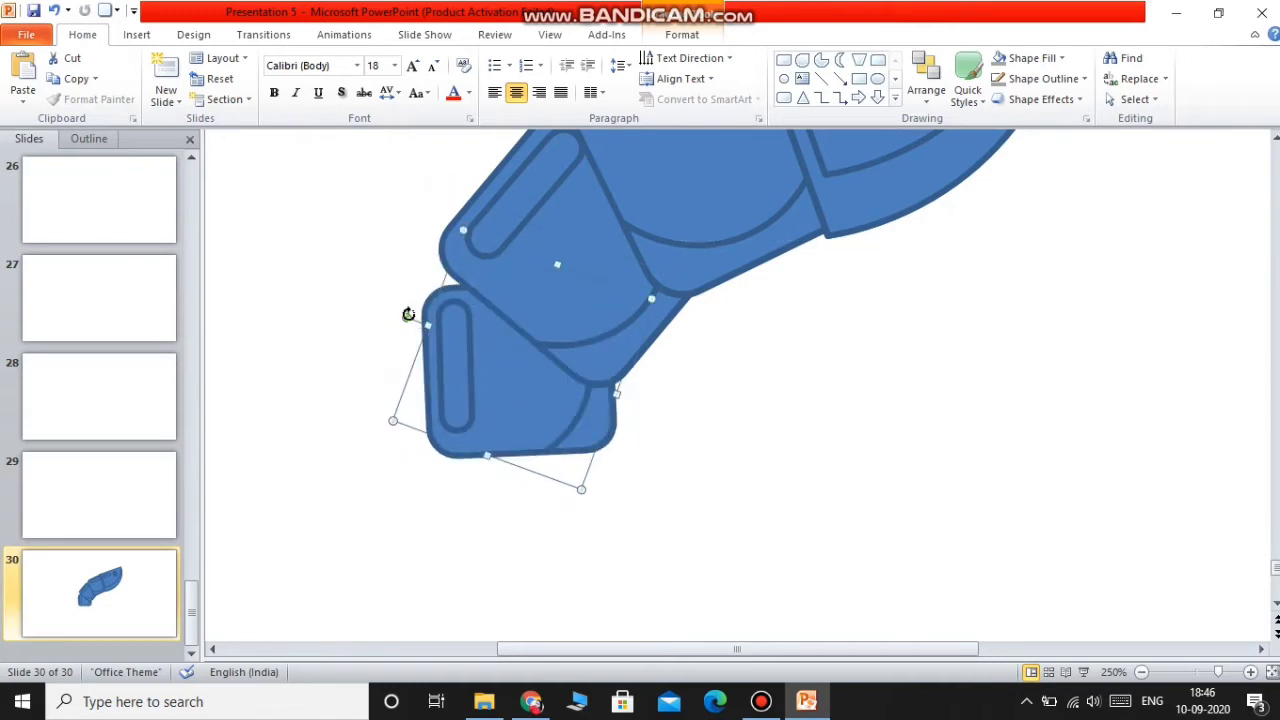
drag(408, 314, 413, 297)
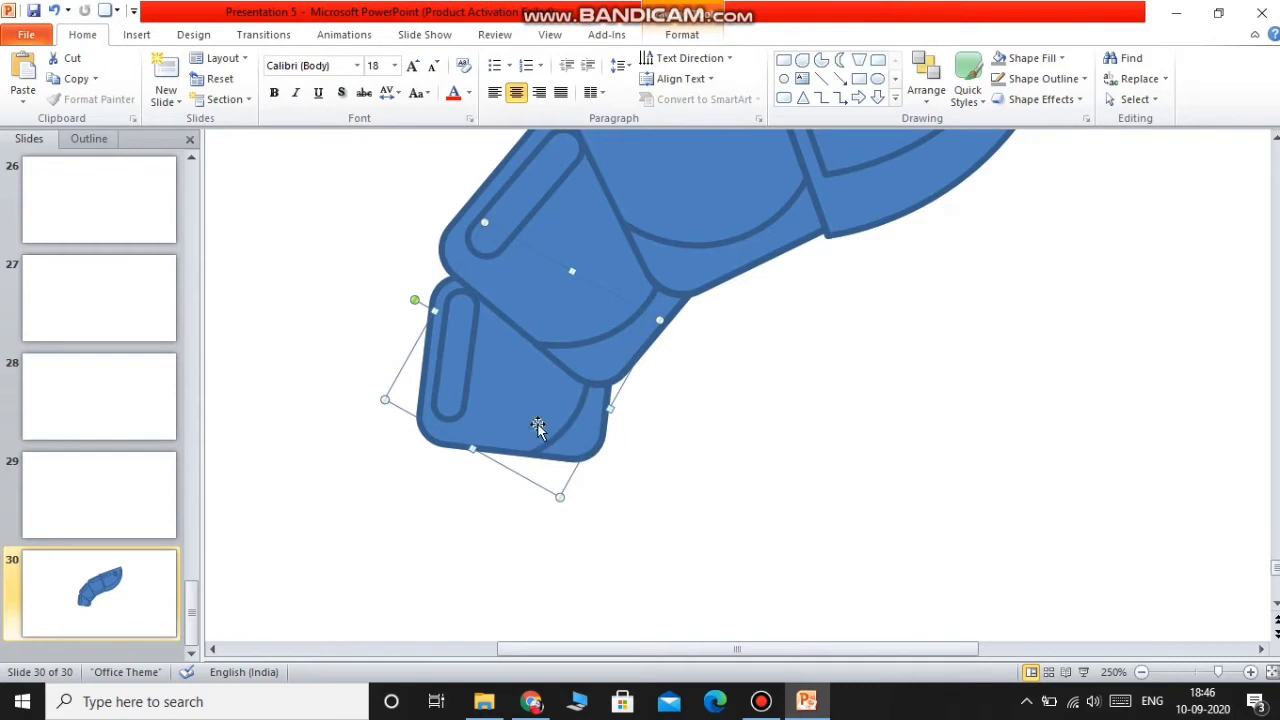
drag(538, 427, 530, 418)
click(645, 498)
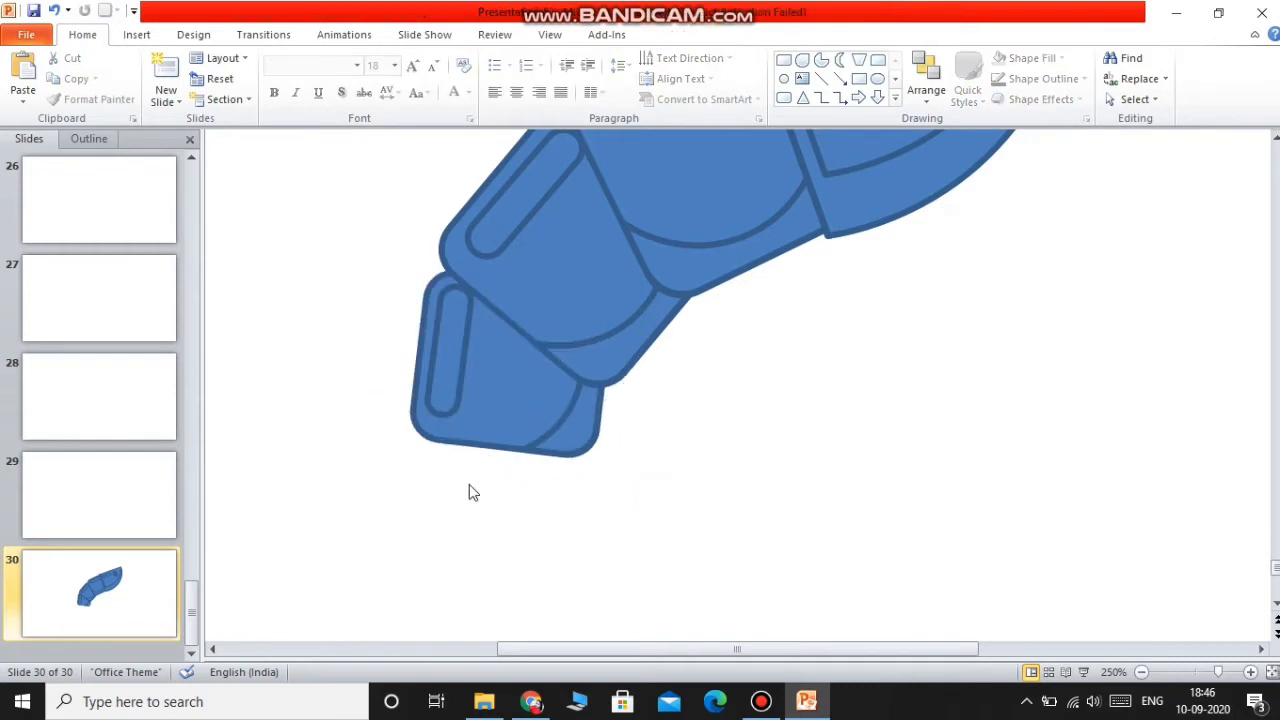
Step: Duplicate the third body segment, shrink the copy and move it below the third segment
right_click(512, 420)
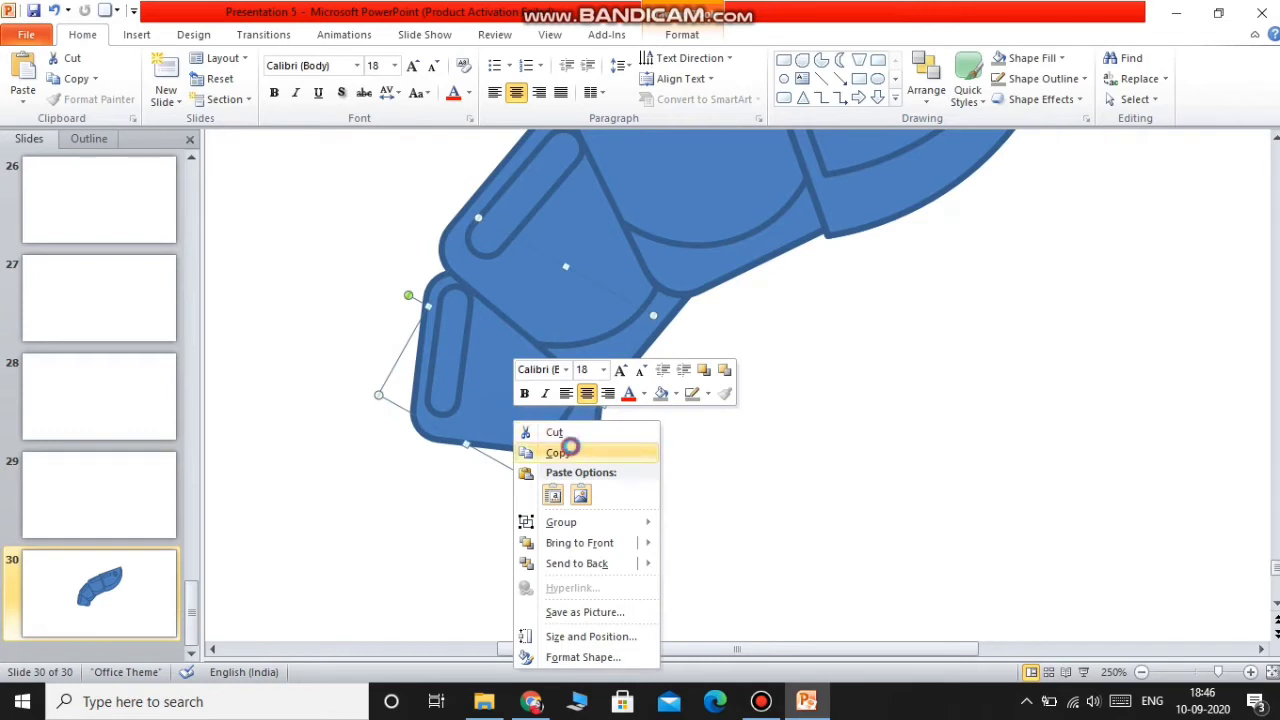
click(571, 455)
right_click(694, 422)
click(745, 508)
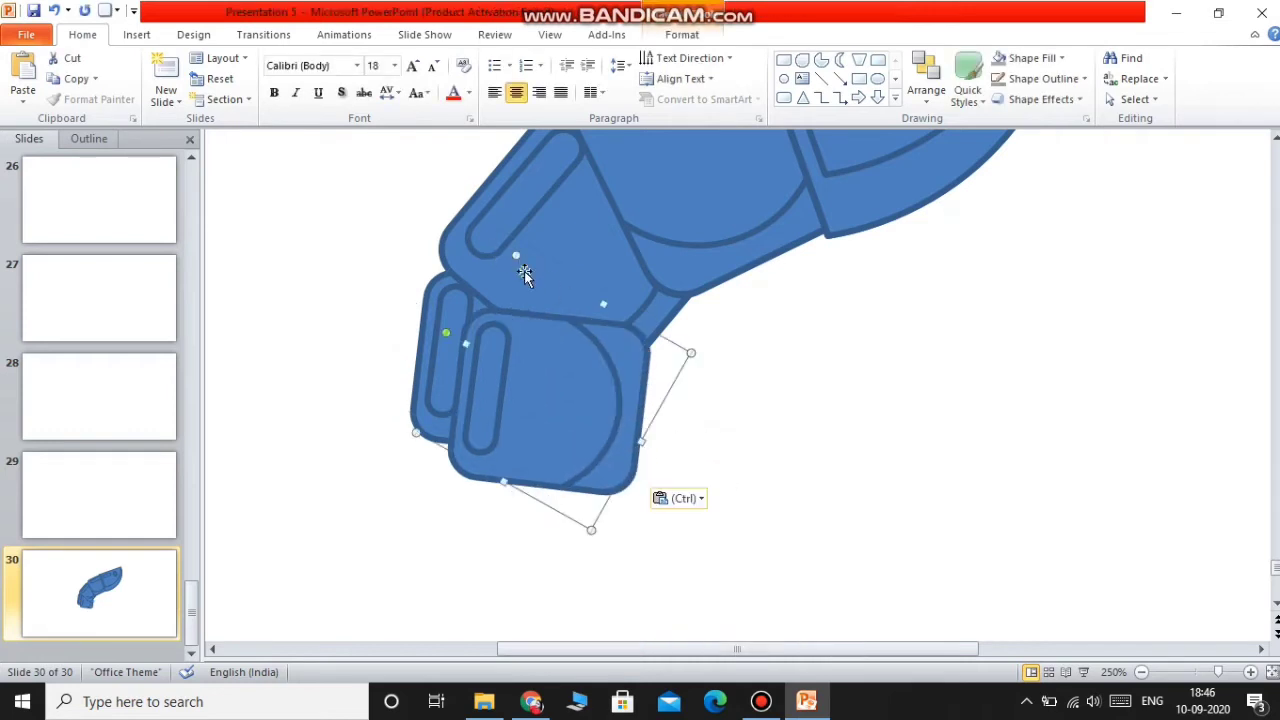
drag(518, 259, 520, 312)
drag(558, 462, 516, 498)
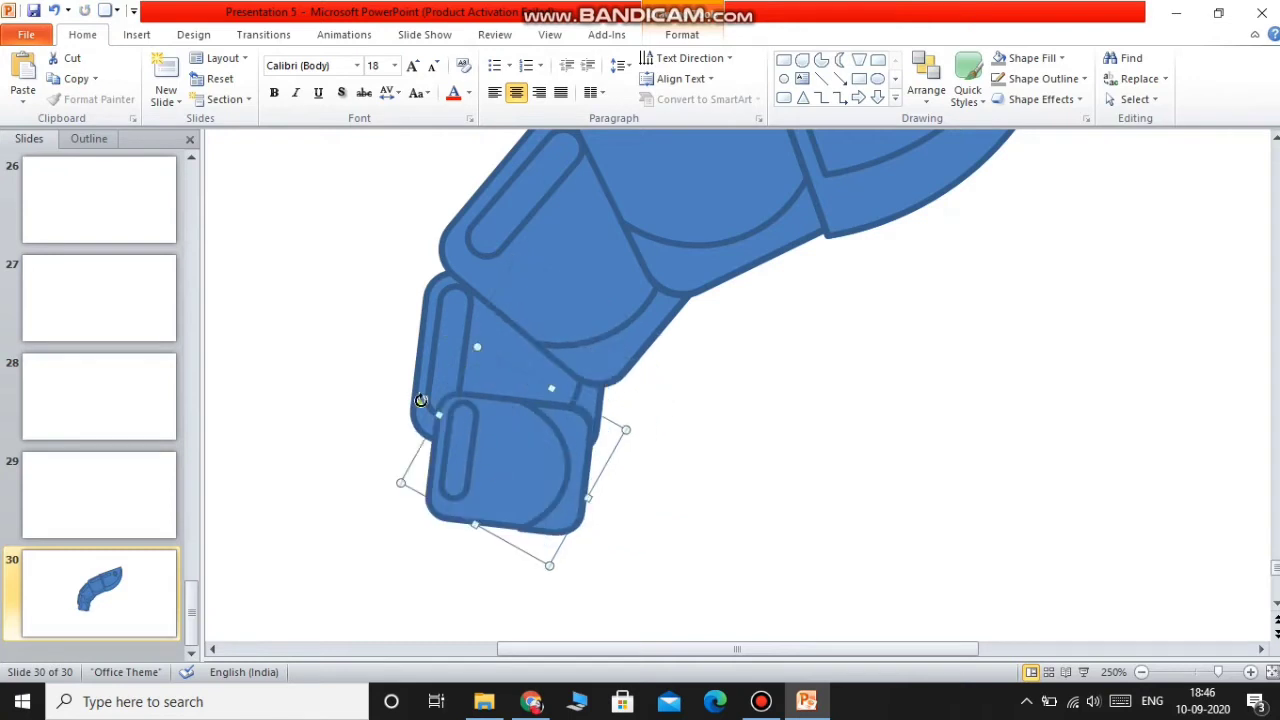
Step: Rotate the fourth segment counter-clockwise, align it under the third segment and send it to the back
drag(421, 400, 408, 445)
drag(491, 471, 522, 490)
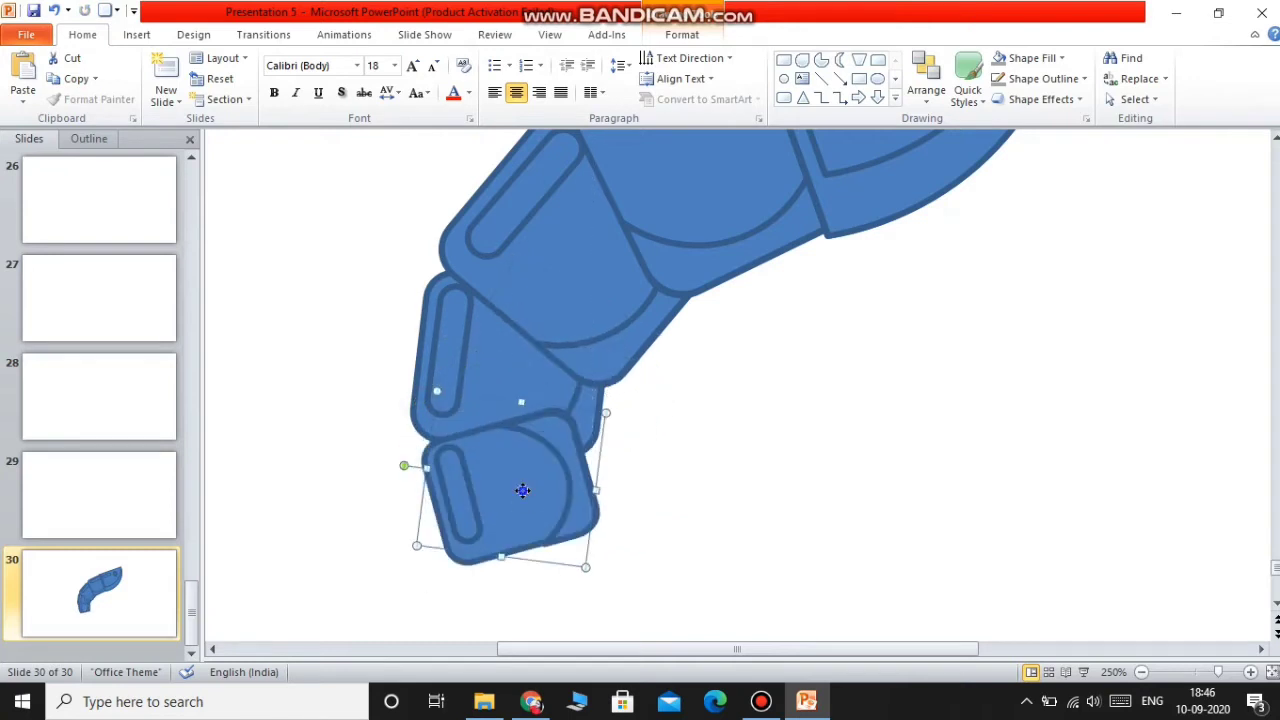
right_click(522, 490)
click(592, 393)
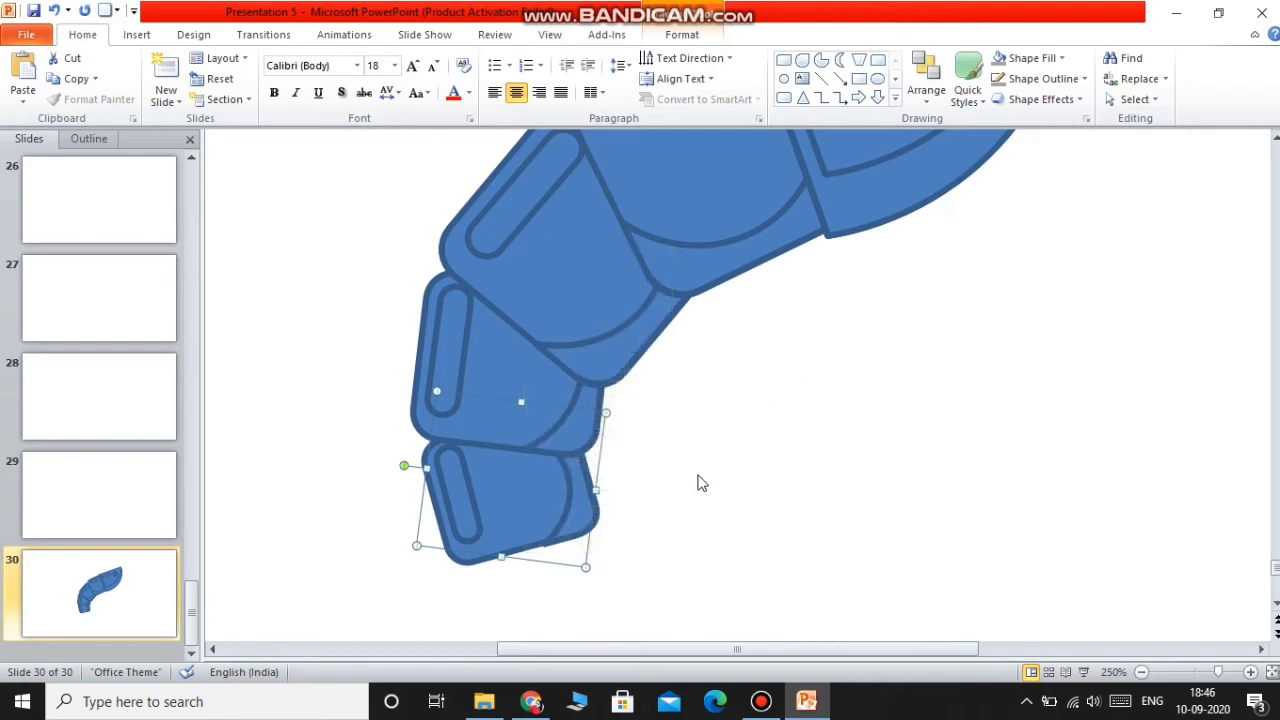
Step: Draw a Round Diagonal Corner Rectangle beside the body and move it below the fourth segment as a tail piece
scroll(701, 483, up, 3)
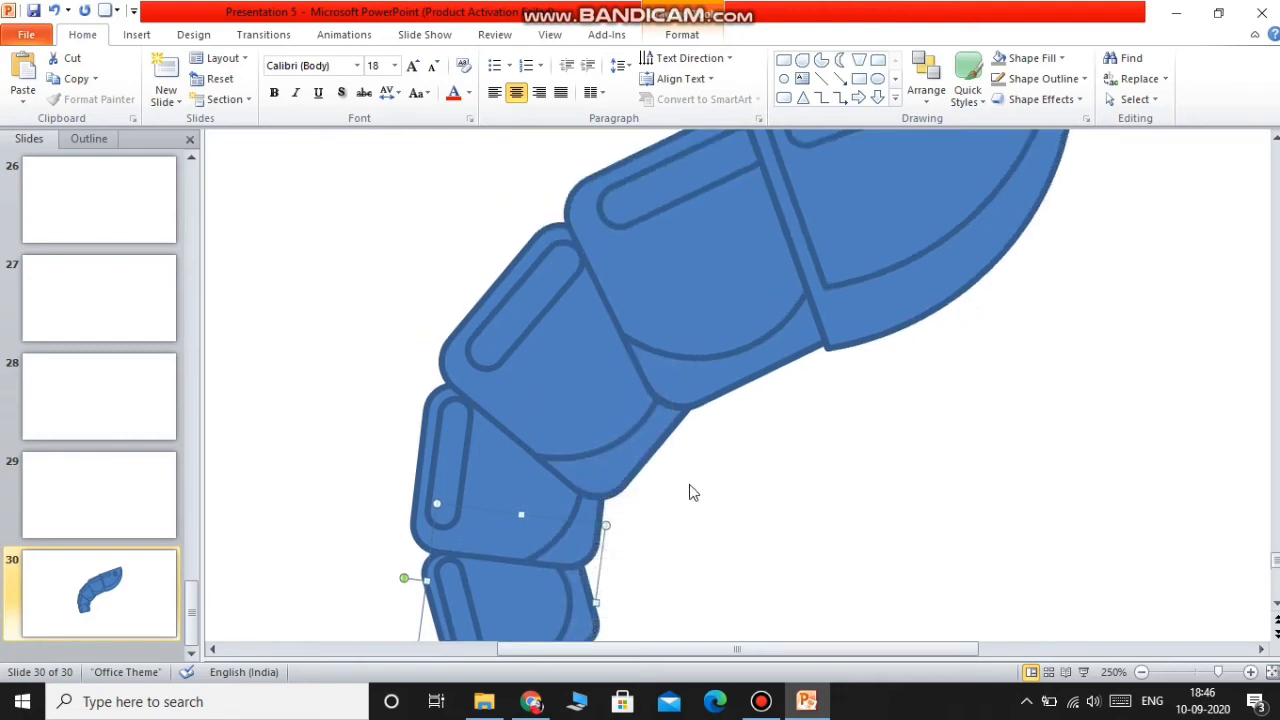
scroll(705, 577, down, 2)
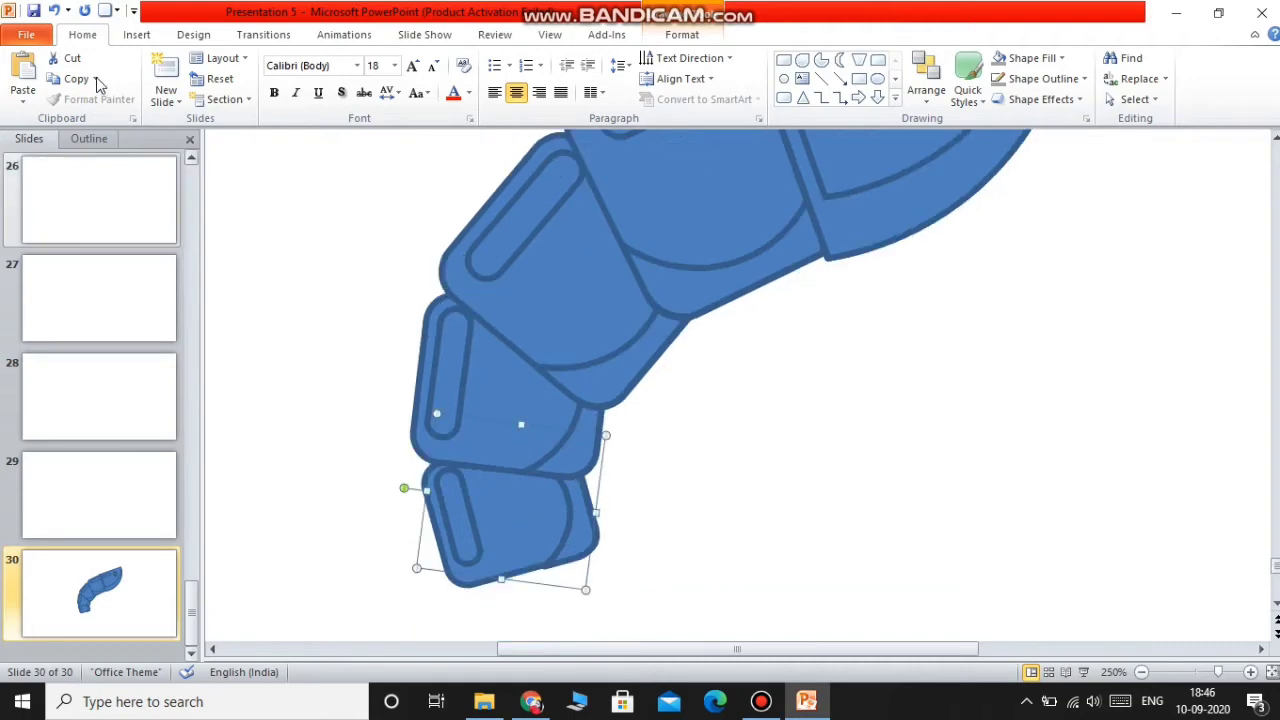
click(140, 35)
click(259, 75)
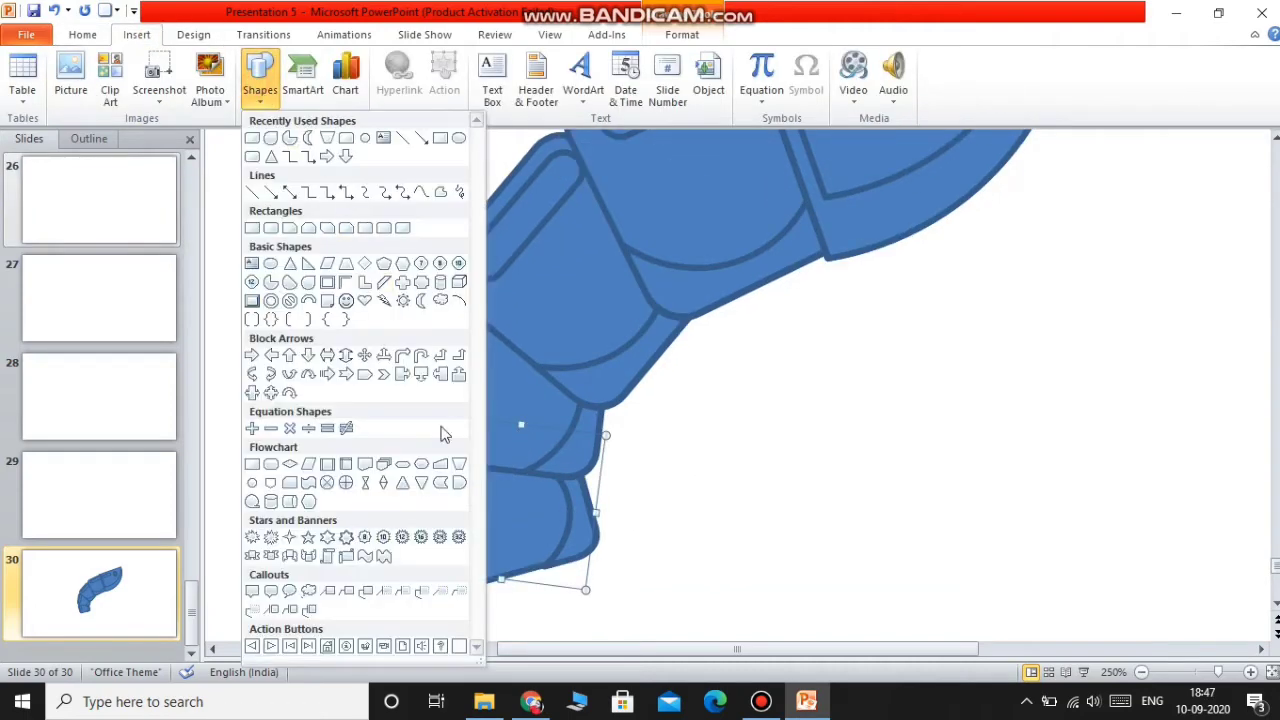
click(402, 228)
drag(770, 421, 944, 570)
drag(793, 421, 420, 572)
Step: Enlarge the tail piece, move it up against the fourth segment's lower end and send it to the back
scroll(844, 512, down, 1)
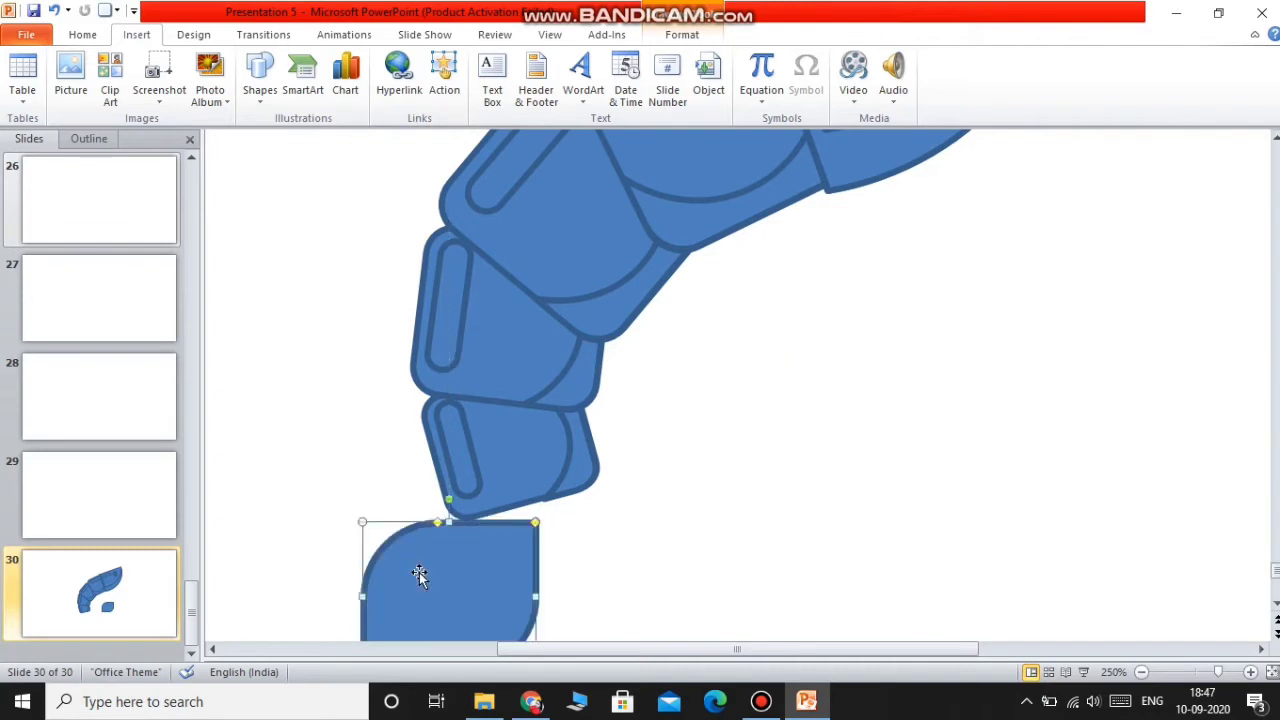
scroll(424, 574, down, 1)
scroll(421, 583, down, 1)
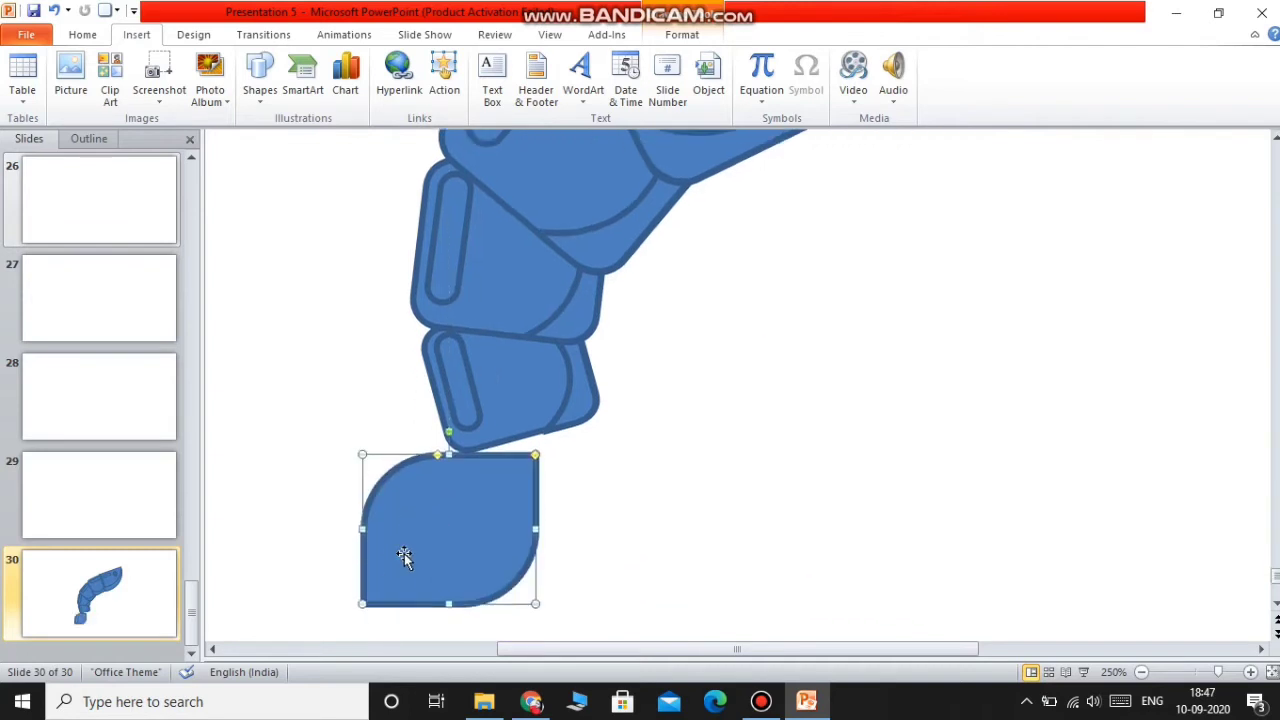
drag(354, 590, 305, 613)
drag(449, 571, 438, 527)
right_click(438, 494)
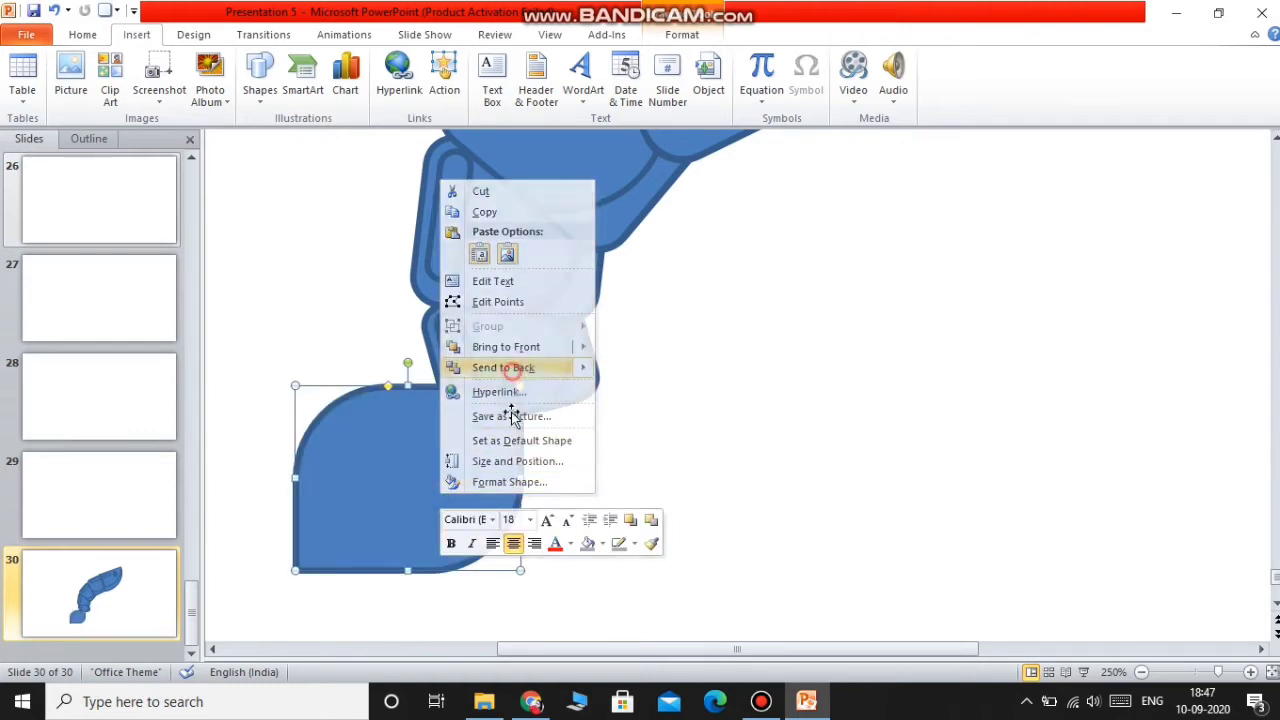
Step: Copy the tail piece and paste a duplicate of it onto the slide
right_click(487, 181)
click(531, 213)
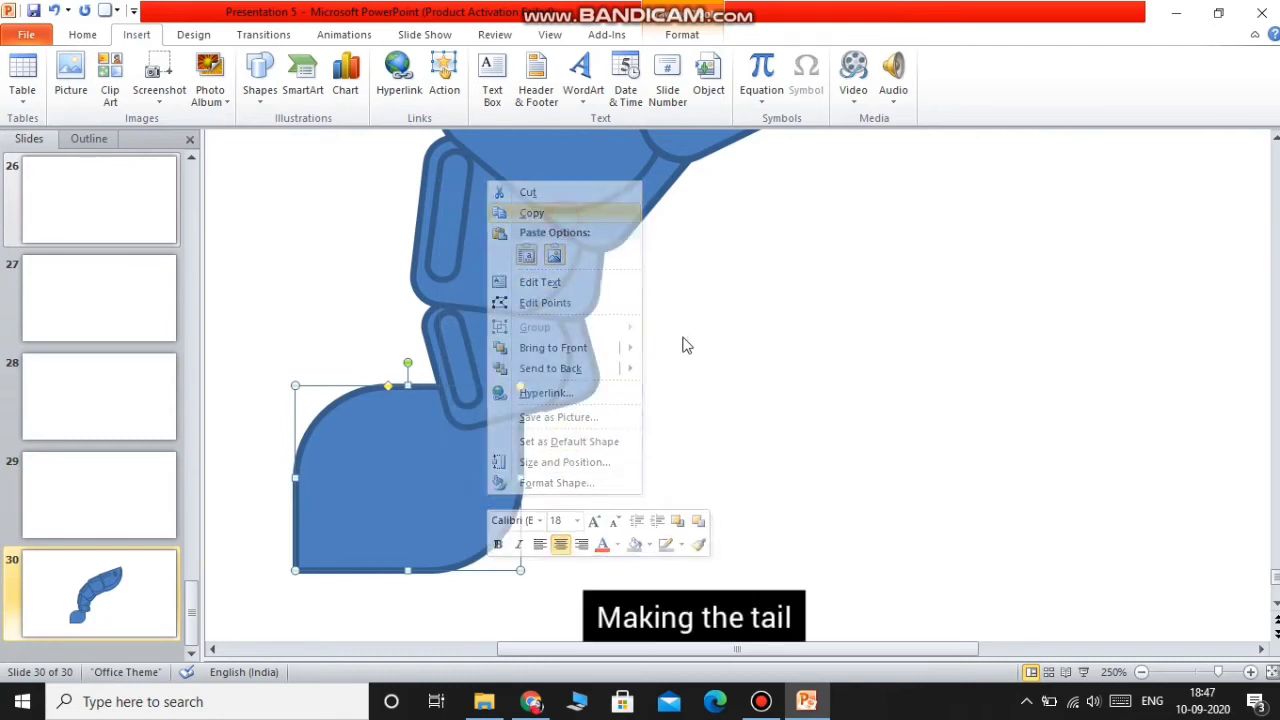
right_click(703, 335)
click(749, 424)
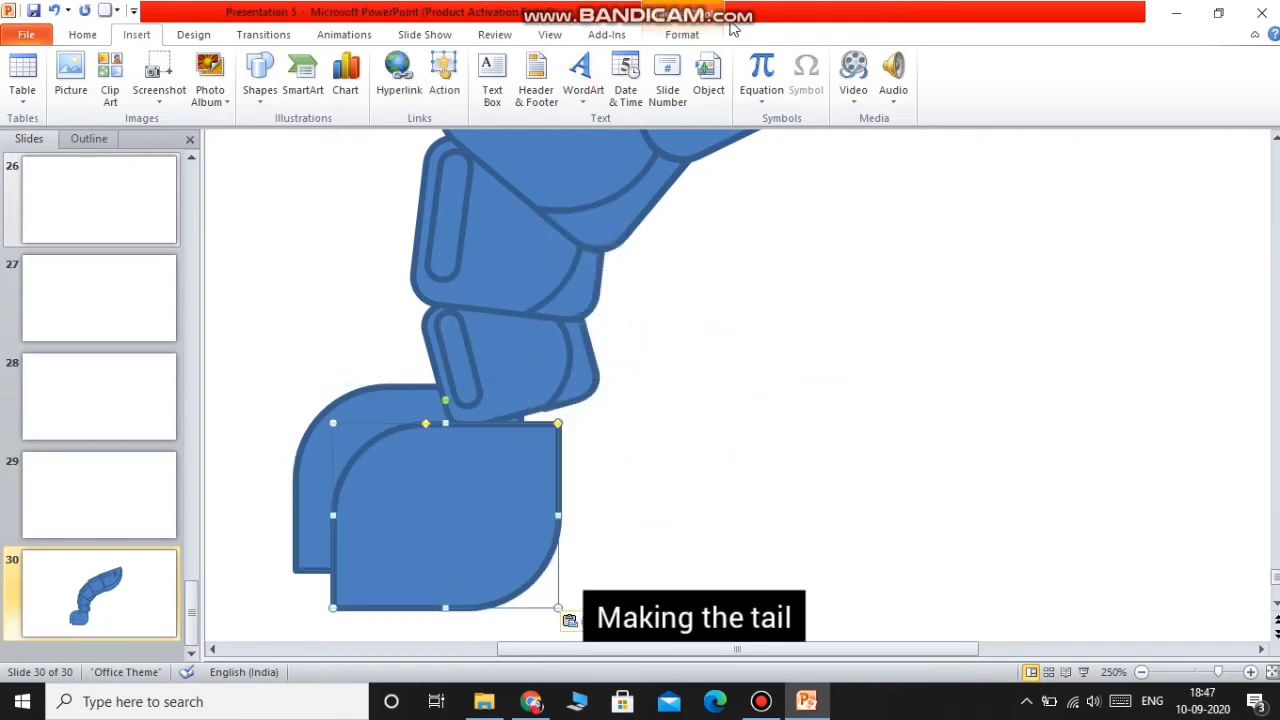
Step: Flip the duplicated tail piece horizontally and move it beside the original under the fourth segment
click(700, 34)
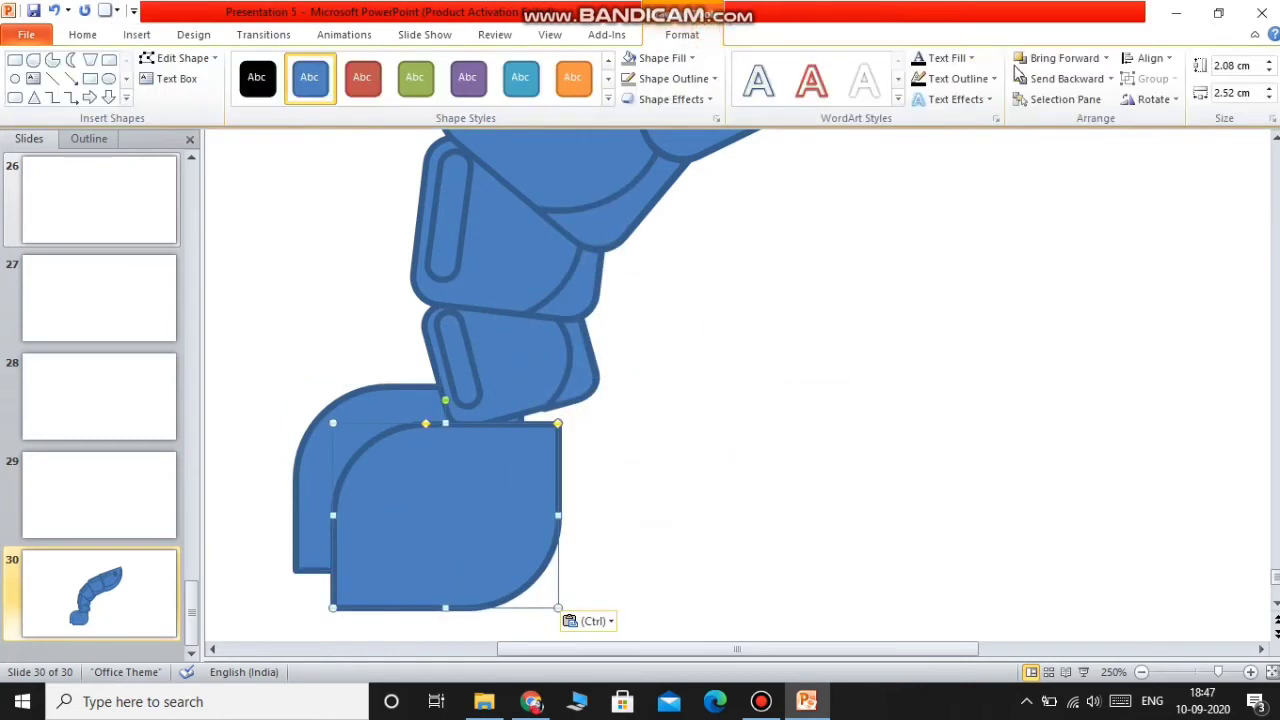
click(1153, 99)
click(1152, 189)
drag(449, 503, 590, 475)
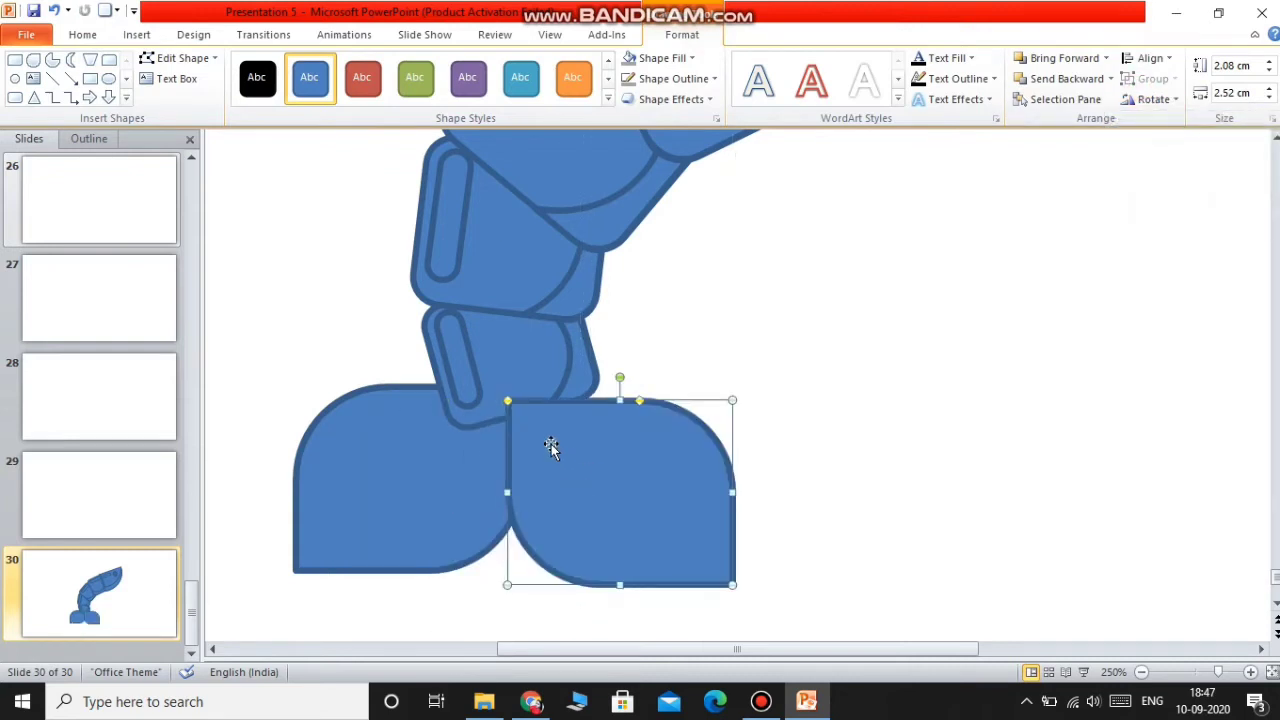
Step: Rotate the original tail piece slightly counter-clockwise and shift it under the fourth segment's lower end
click(418, 436)
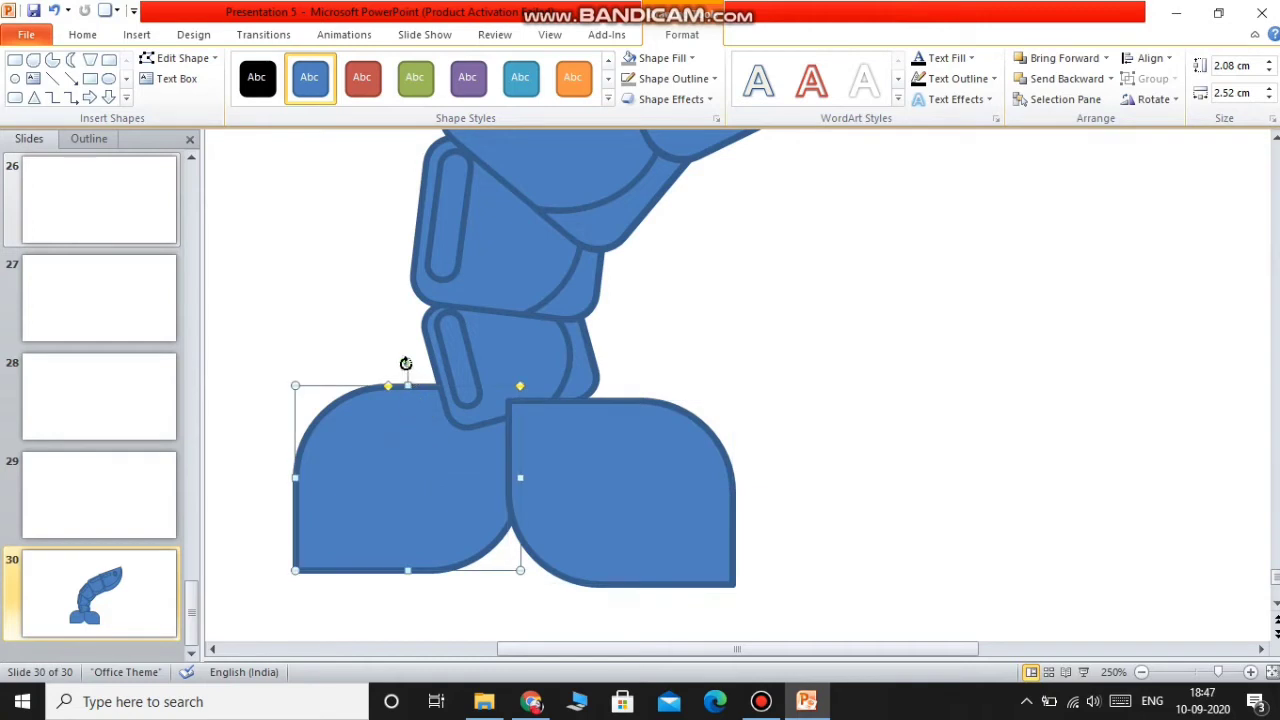
drag(406, 364, 393, 422)
drag(420, 469, 428, 492)
Step: Rotate the mirrored tail piece counter-clockwise to match, fit it against the fourth segment and send it to the back
click(566, 487)
drag(622, 379, 600, 385)
mouse_move(597, 460)
mouse_down()
mouse_move(597, 414)
mouse_move(614, 448)
mouse_up()
right_click(614, 448)
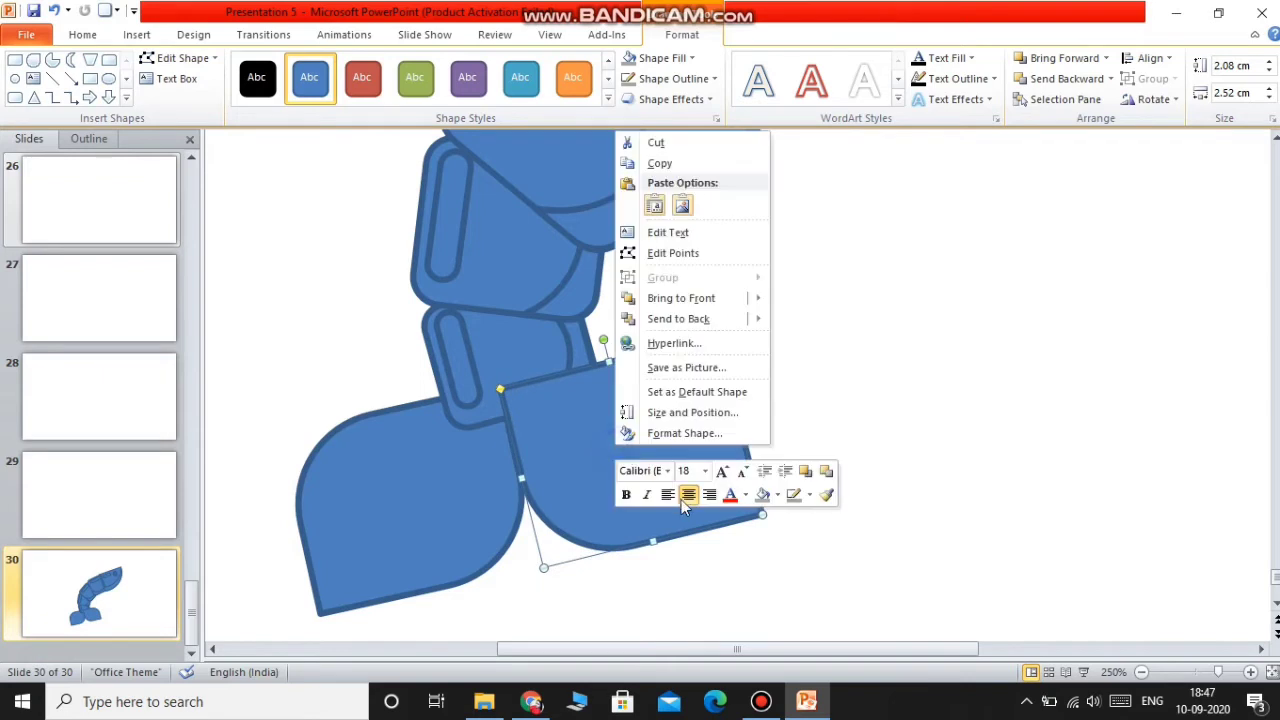
click(676, 320)
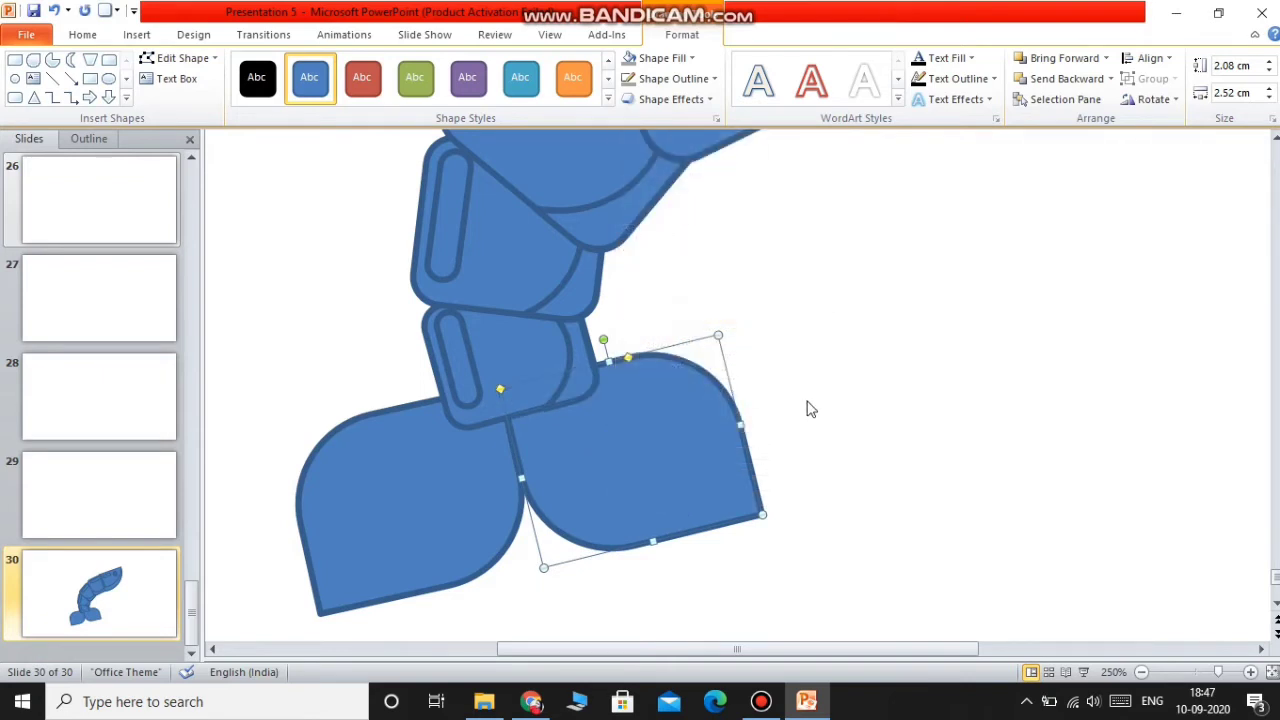
Step: Shift the original tail piece slightly toward the mirrored one so the two fins overlap under the fourth segment
click(585, 398)
click(579, 391)
drag(577, 387, 577, 382)
click(689, 346)
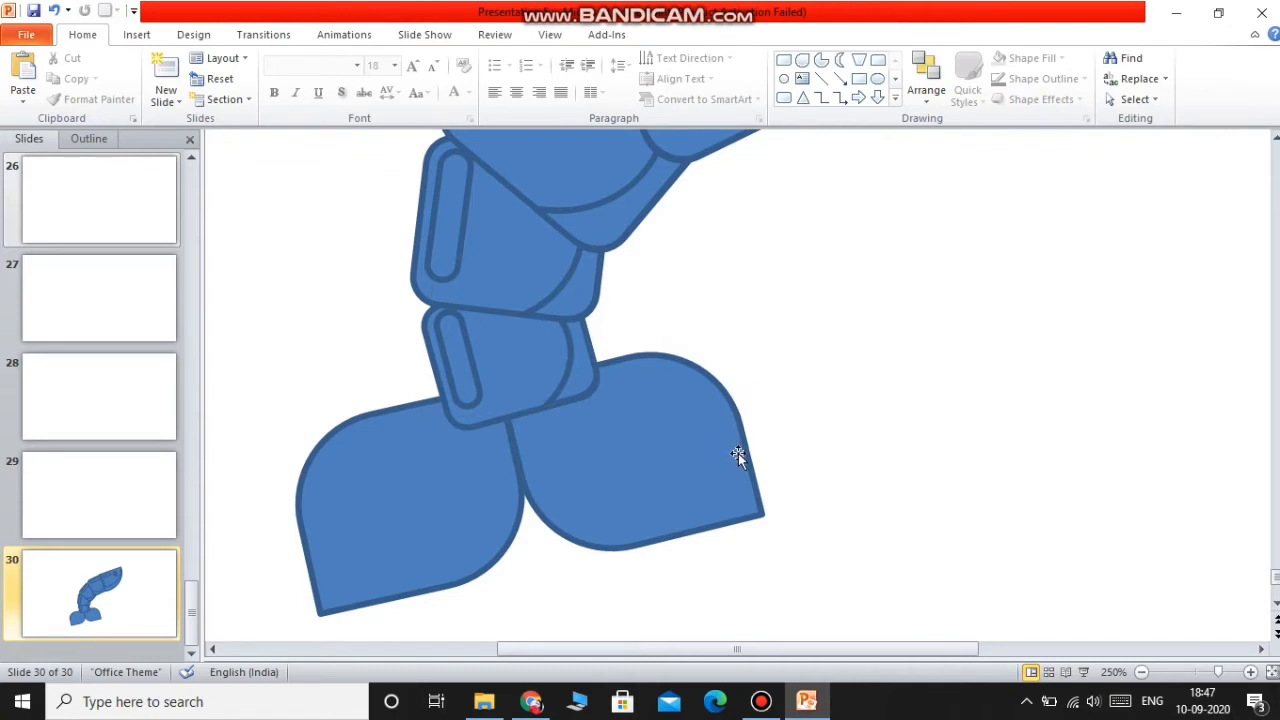
click(641, 511)
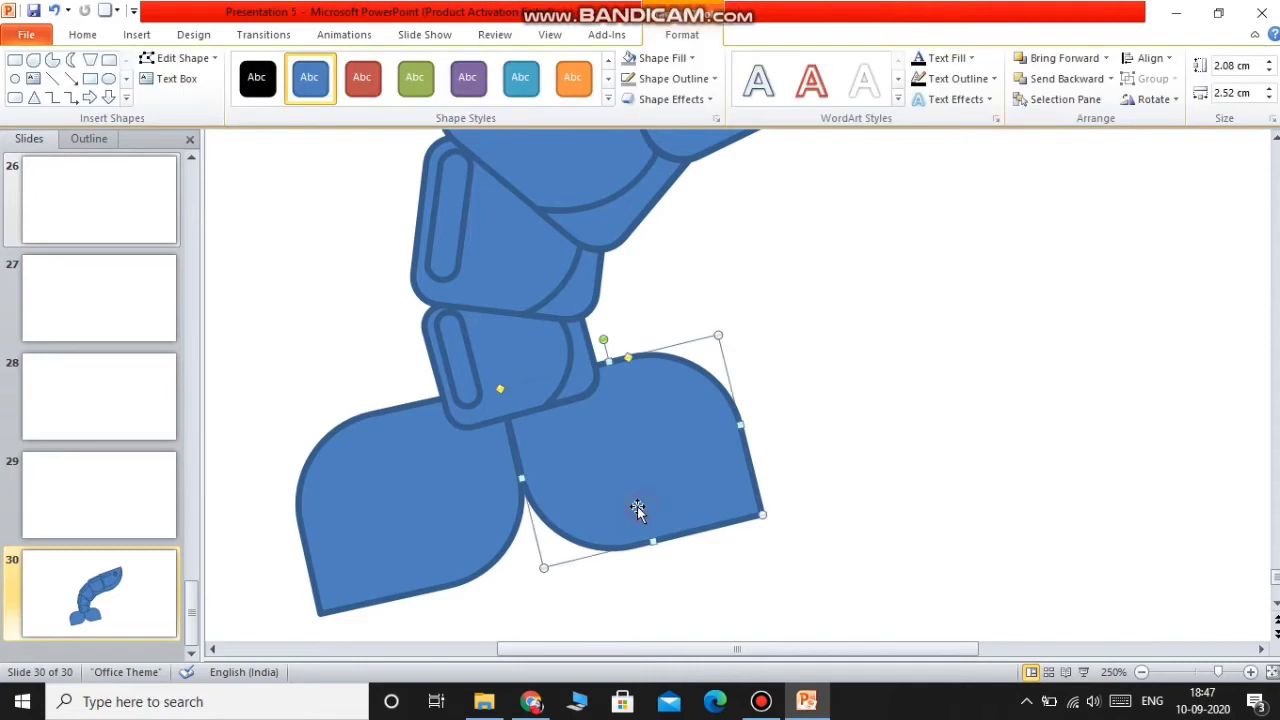
click(466, 500)
drag(466, 500, 484, 503)
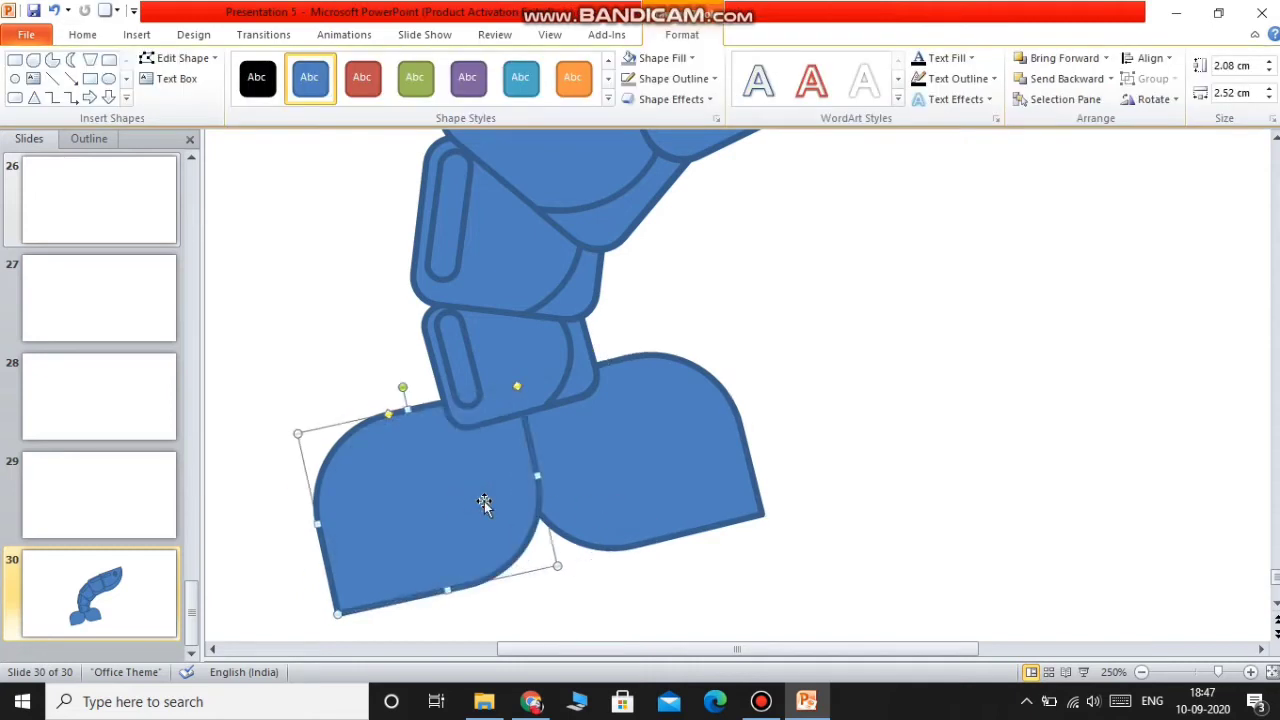
click(824, 456)
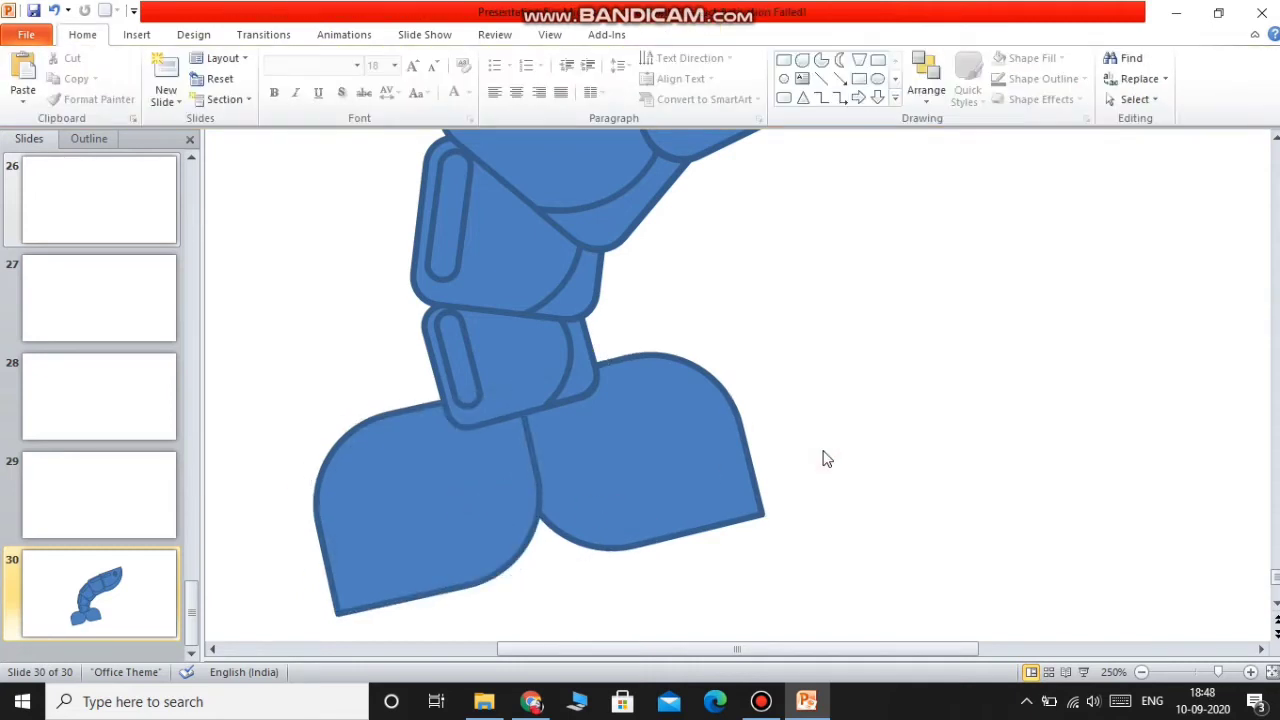
Step: Enlarge the head group and reposition it against the first body segment
scroll(820, 447, up, 6)
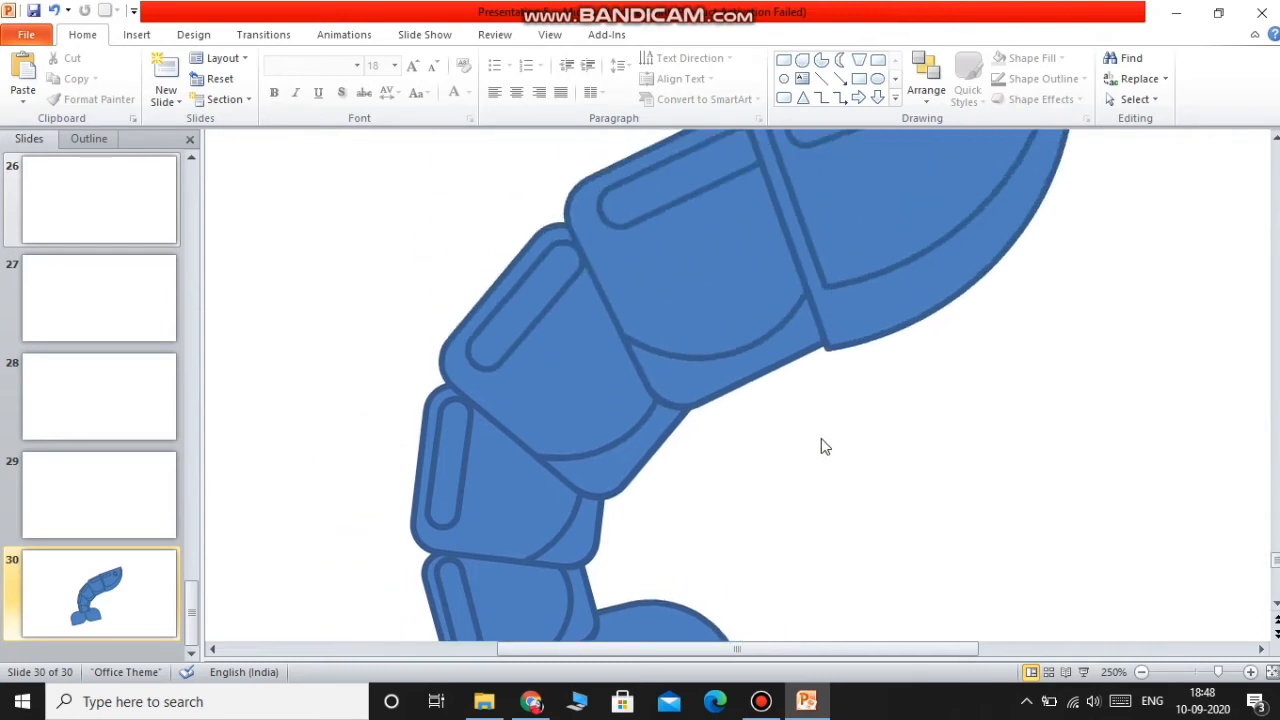
drag(700, 652, 785, 652)
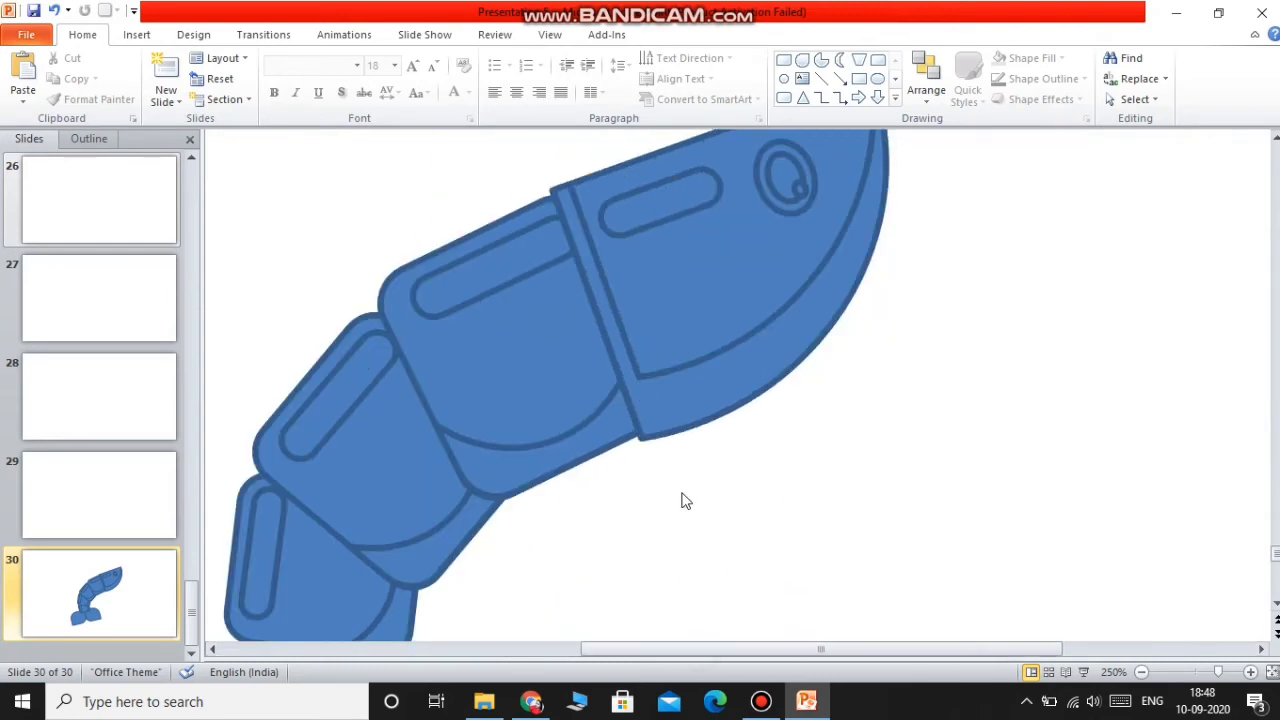
scroll(698, 480, up, 2)
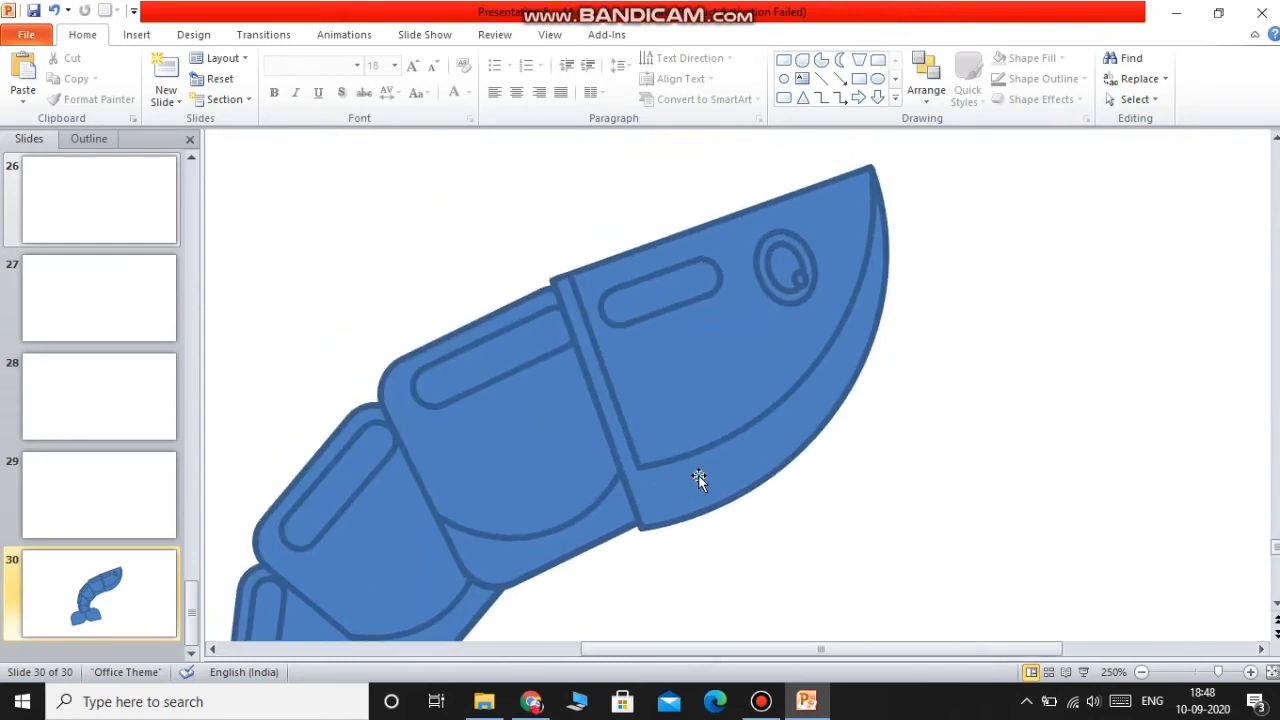
click(725, 337)
scroll(696, 276, up, 1)
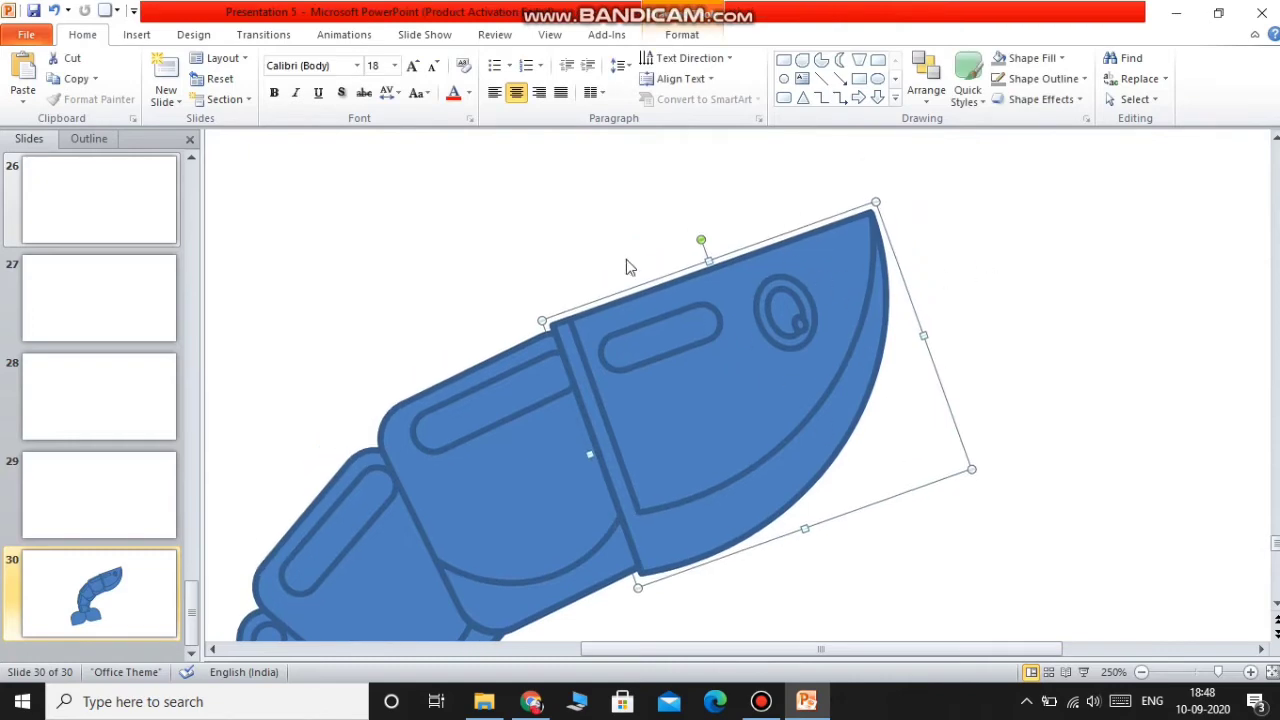
drag(542, 320, 416, 290)
drag(580, 423, 717, 430)
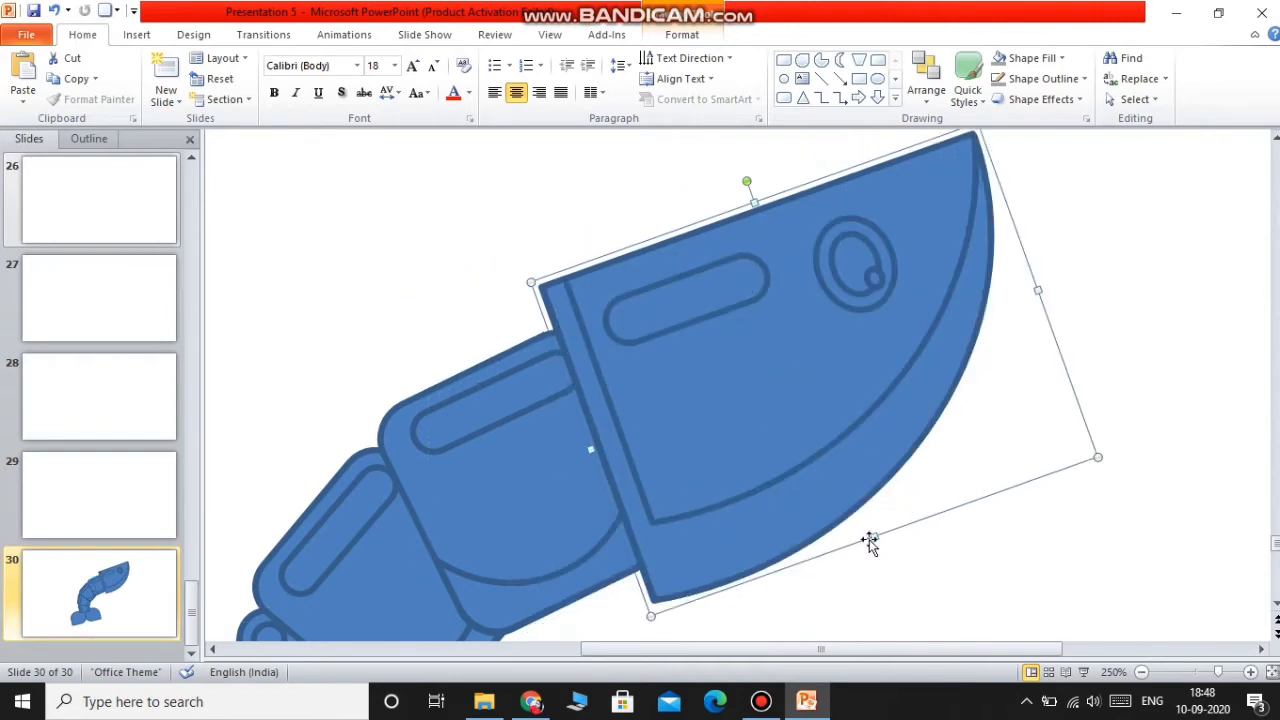
Step: Reduce the head group's height slightly and rotate it a little counter-clockwise
drag(873, 533, 865, 512)
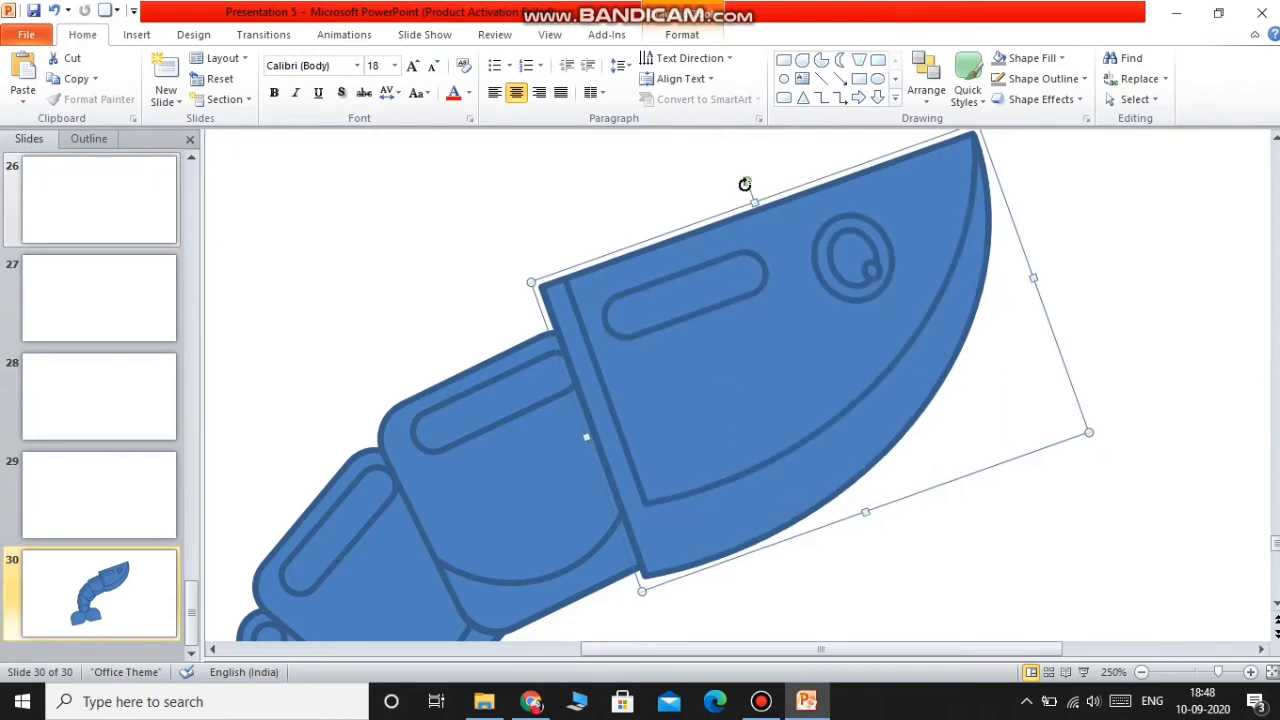
drag(745, 184, 750, 208)
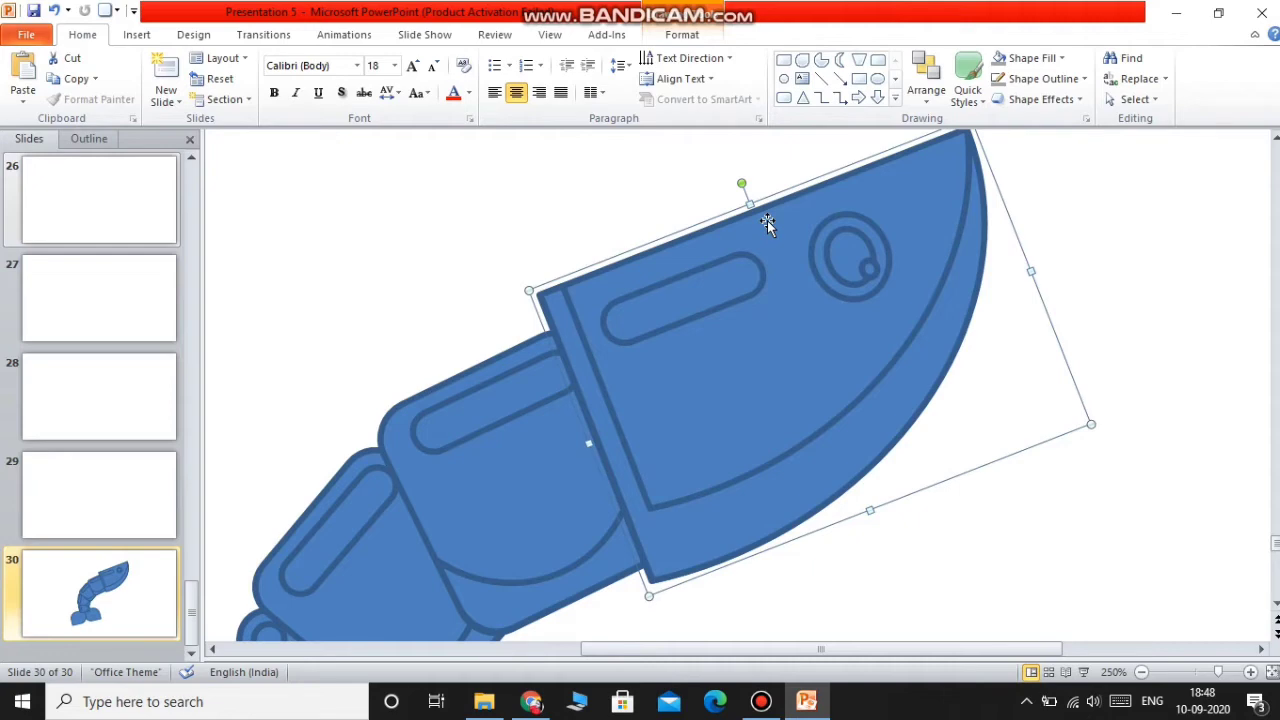
scroll(872, 434, up, 2)
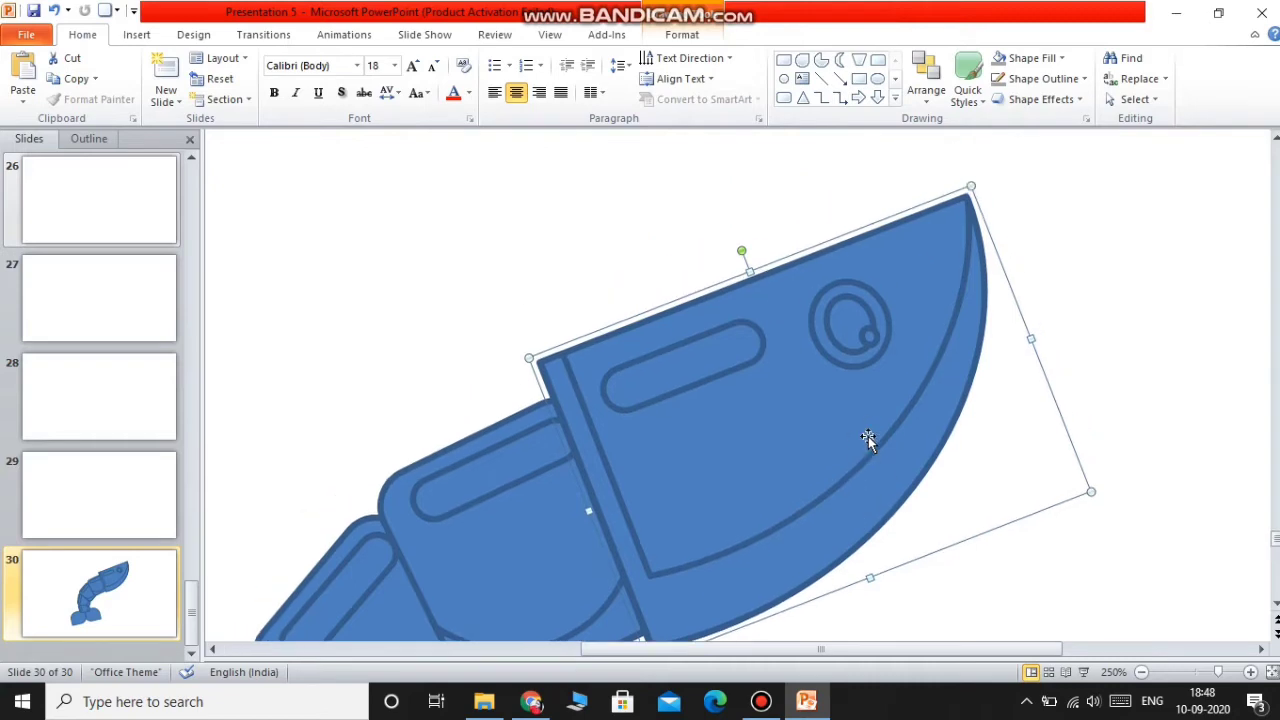
scroll(826, 552, down, 3)
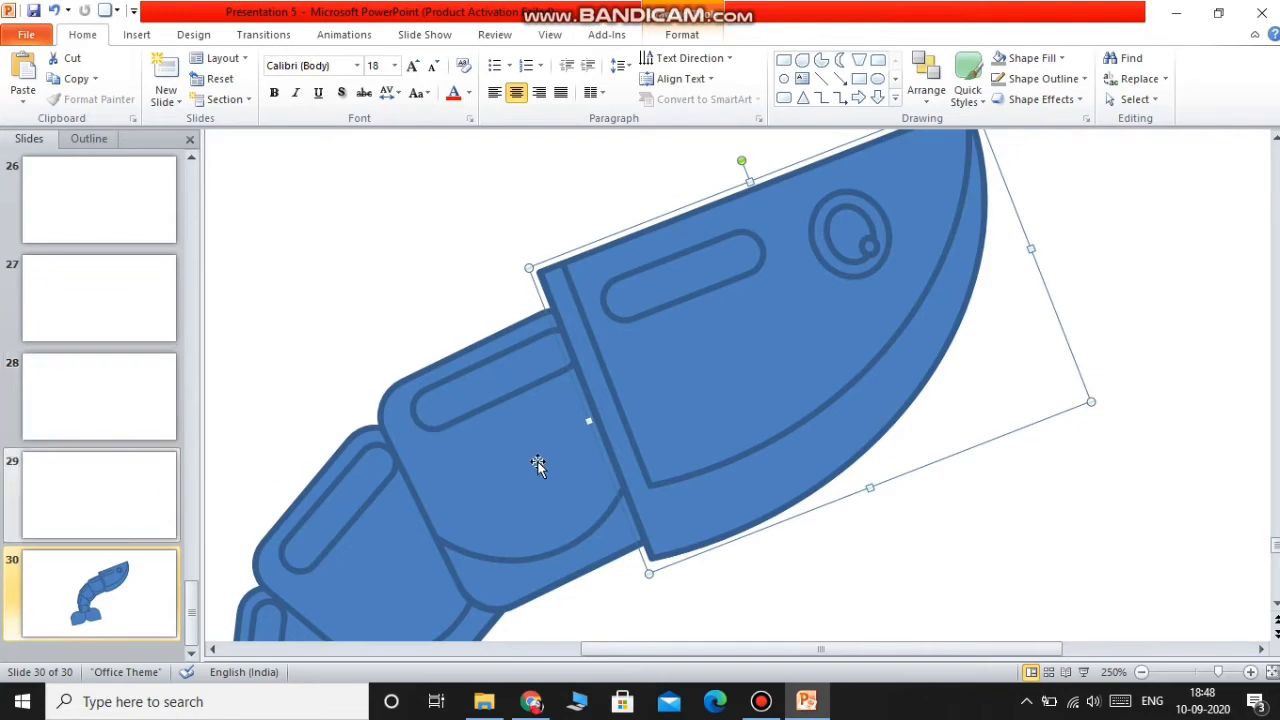
Step: Nudge the head group to the right and enlarge it a little further
key(ctrl+Right)
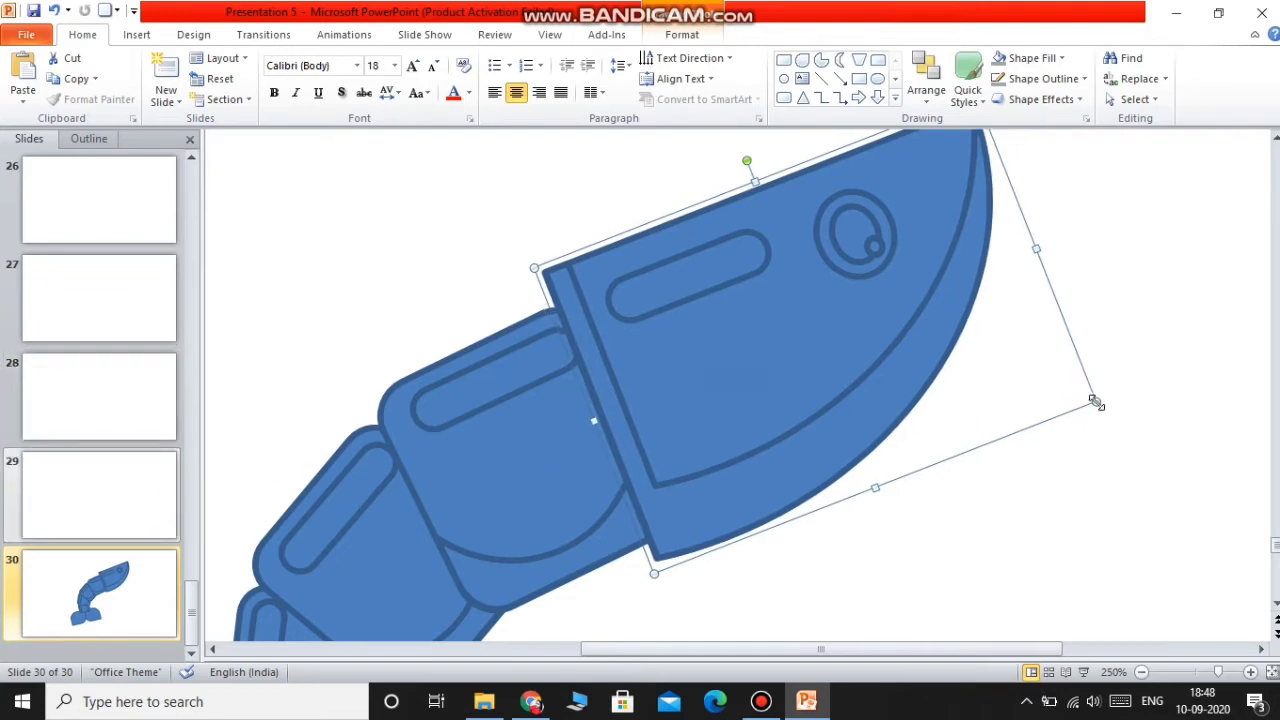
drag(1096, 402, 1136, 384)
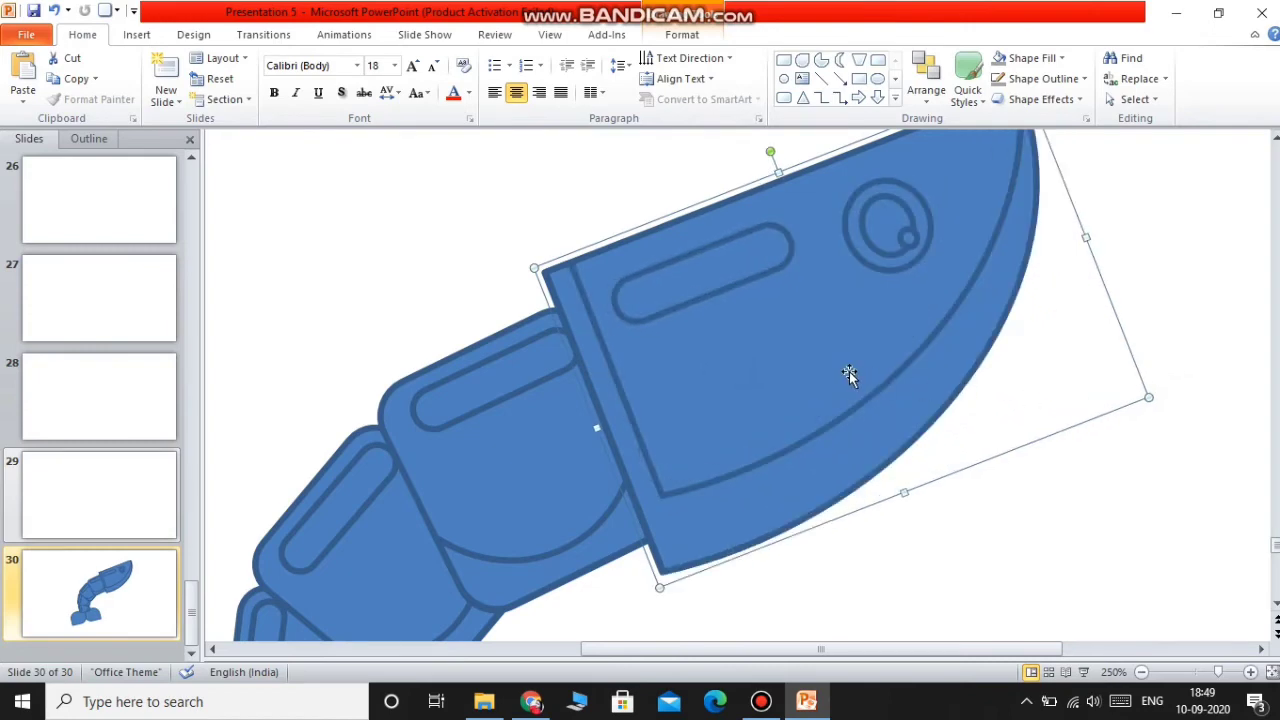
scroll(870, 390, up, 1)
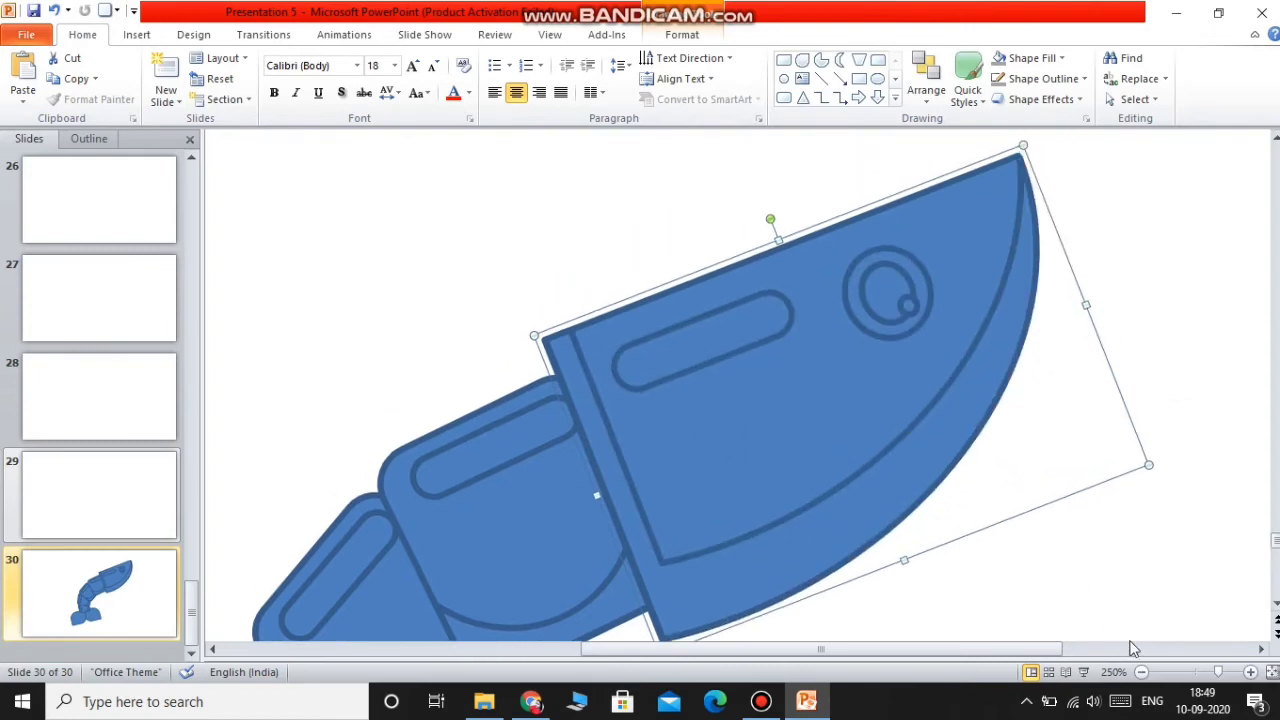
Step: Shorten the head group's length and reduce its height slightly to suit the body
click(1141, 672)
click(1141, 672)
click(1141, 672)
click(1141, 672)
click(1141, 672)
click(1141, 672)
click(1141, 672)
click(1141, 672)
click(1141, 672)
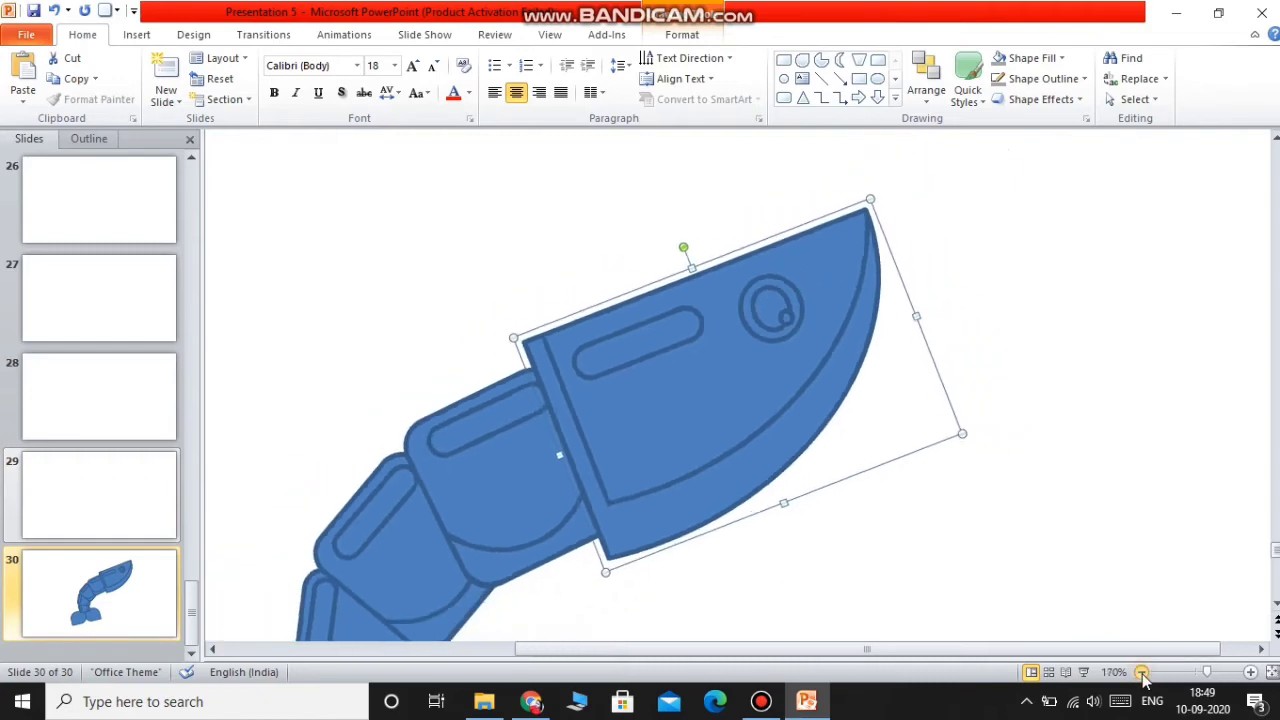
click(1141, 672)
click(1141, 672)
click(1141, 672)
click(1141, 672)
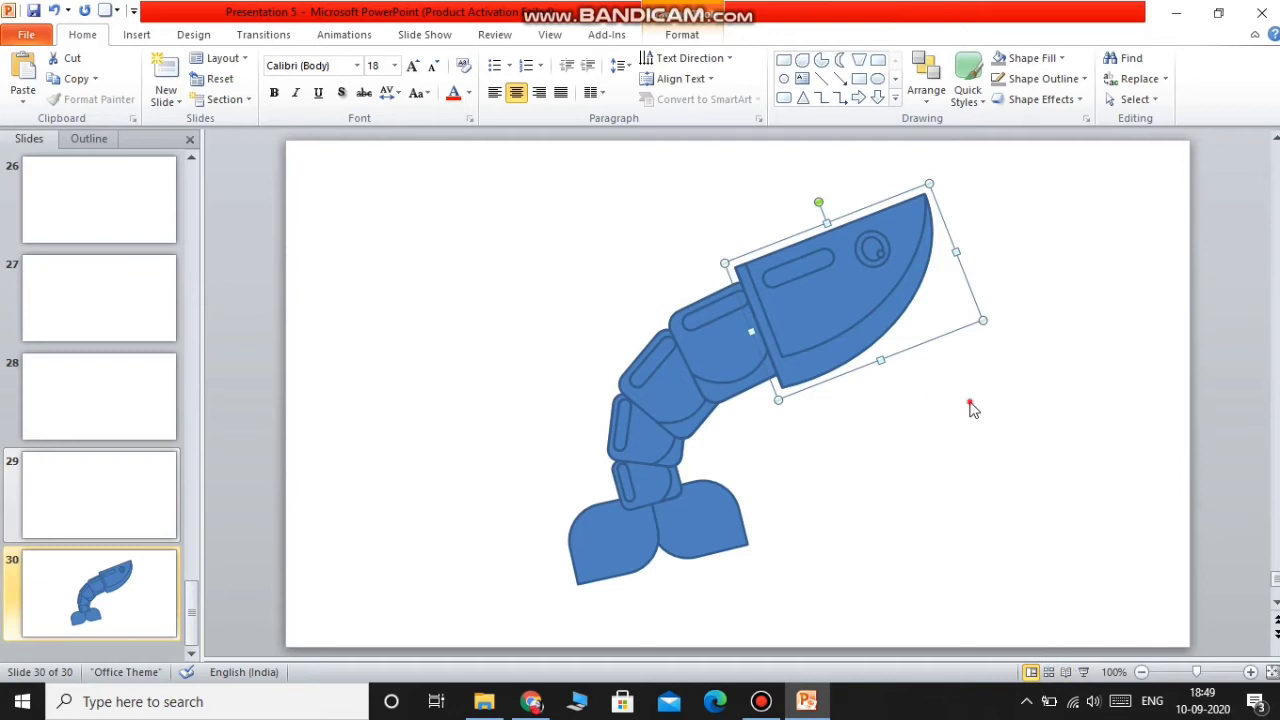
drag(952, 252, 929, 263)
click(996, 278)
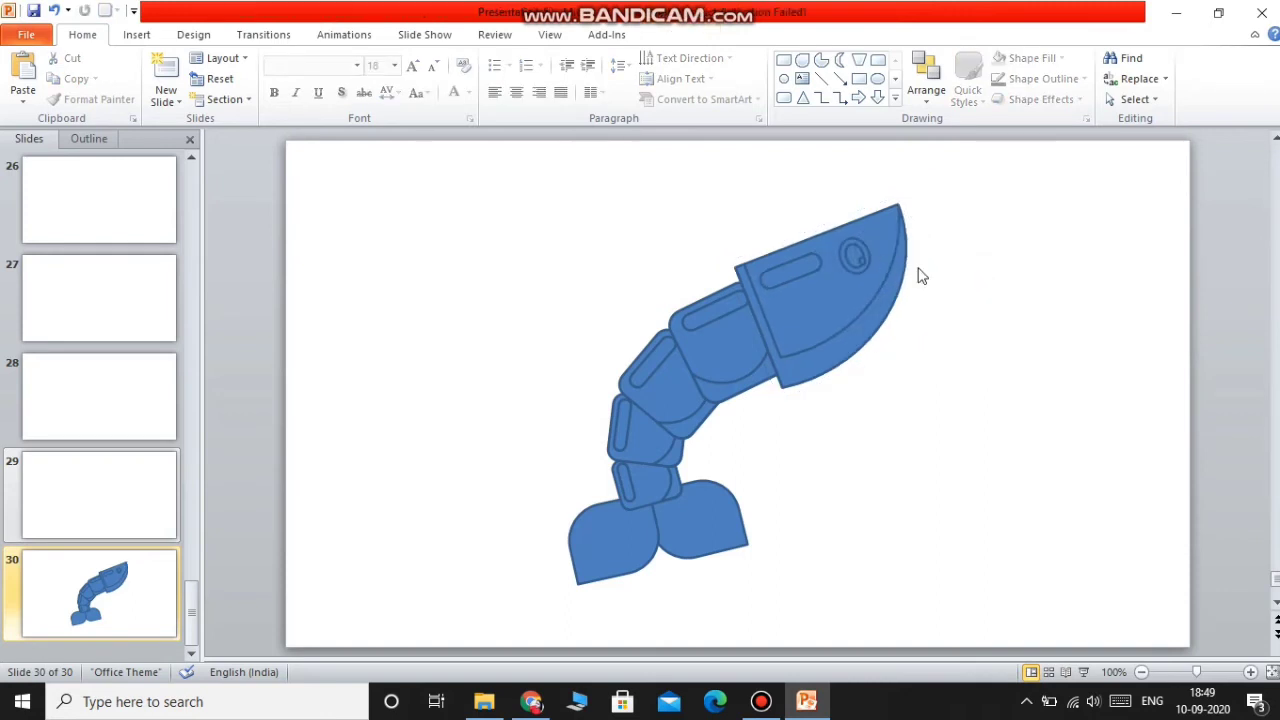
click(773, 273)
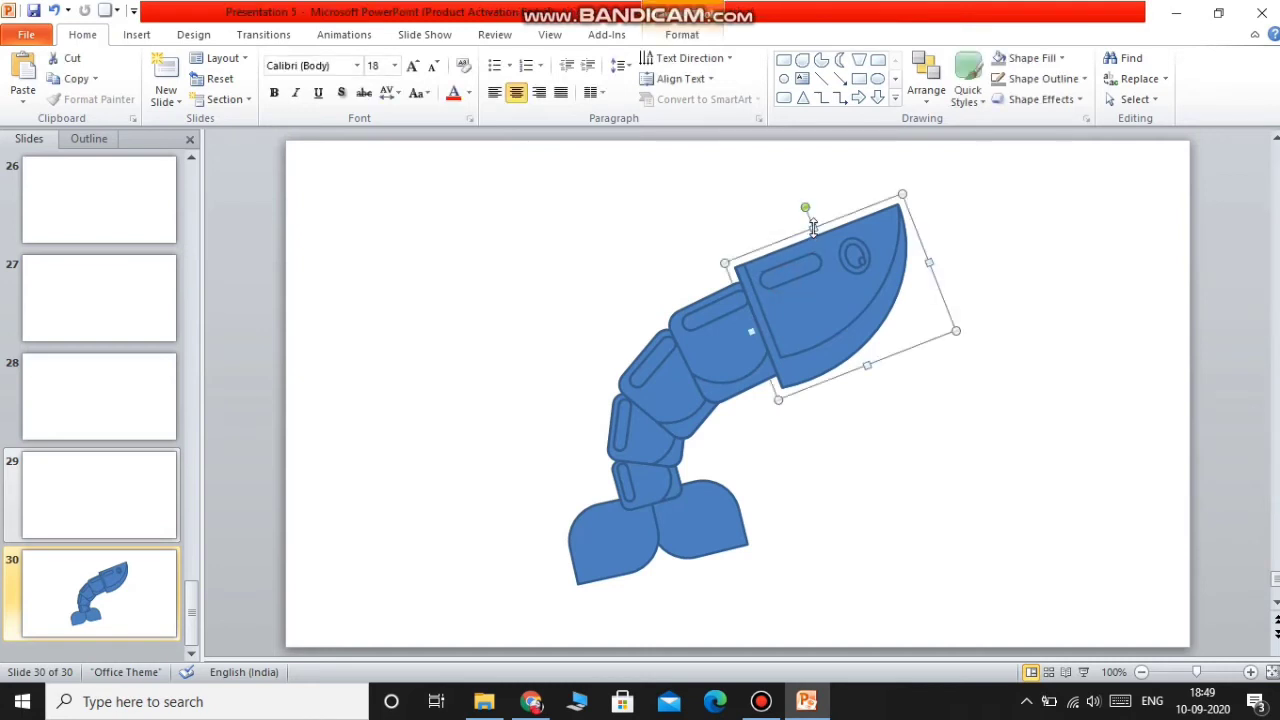
drag(814, 233, 818, 242)
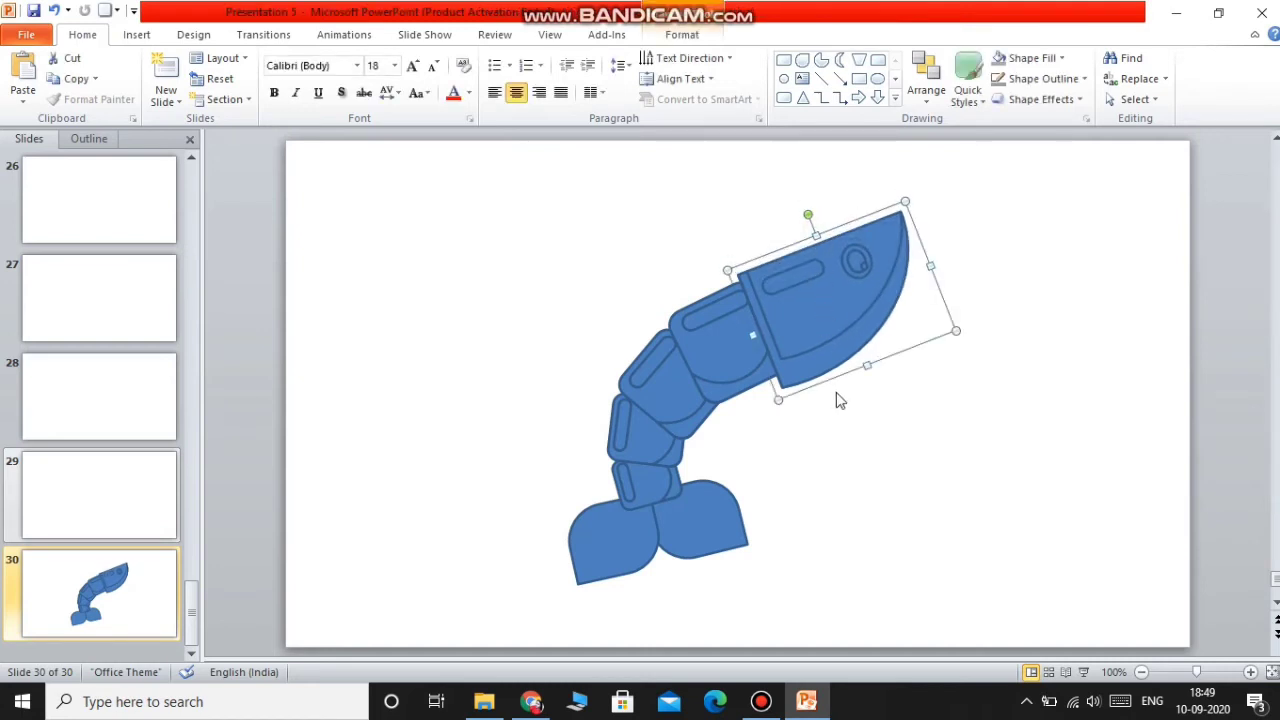
Step: Rotate the head group slightly clockwise over the first body segment
click(832, 321)
click(1008, 257)
click(862, 264)
drag(808, 214, 814, 209)
click(942, 265)
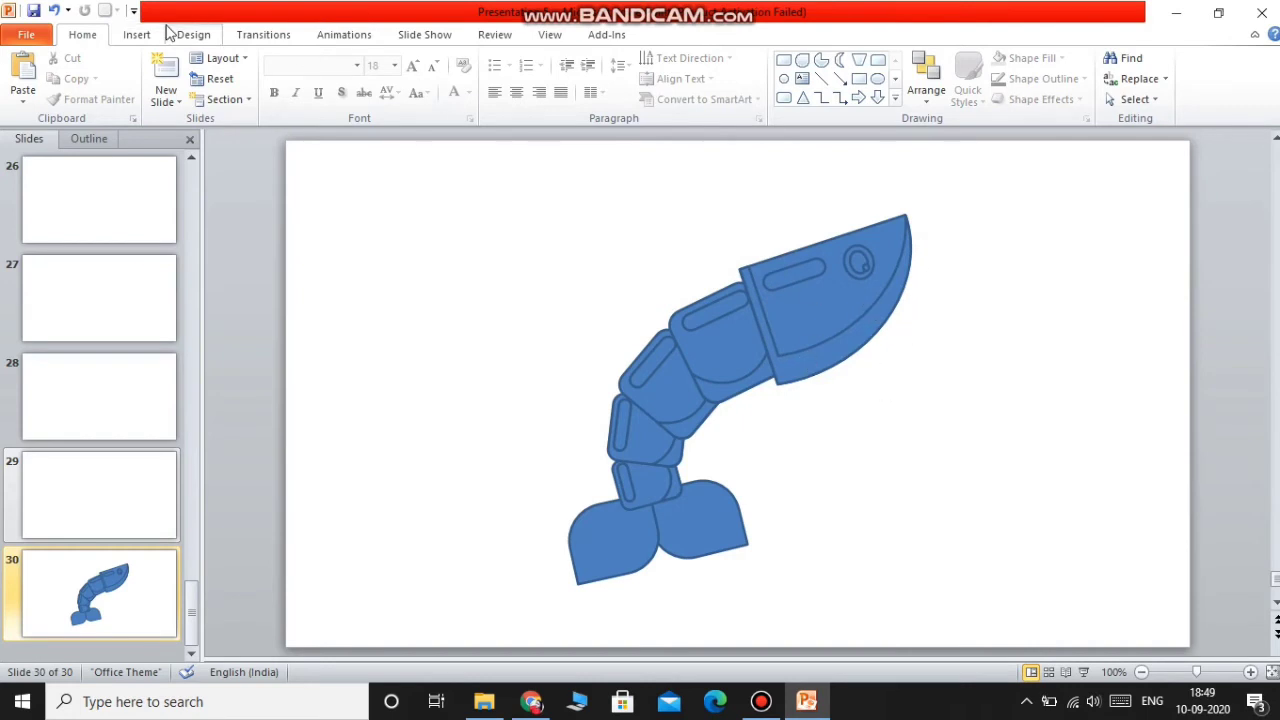
Step: Draw a small Pie shape and place it just below the front of the head
click(136, 34)
click(259, 78)
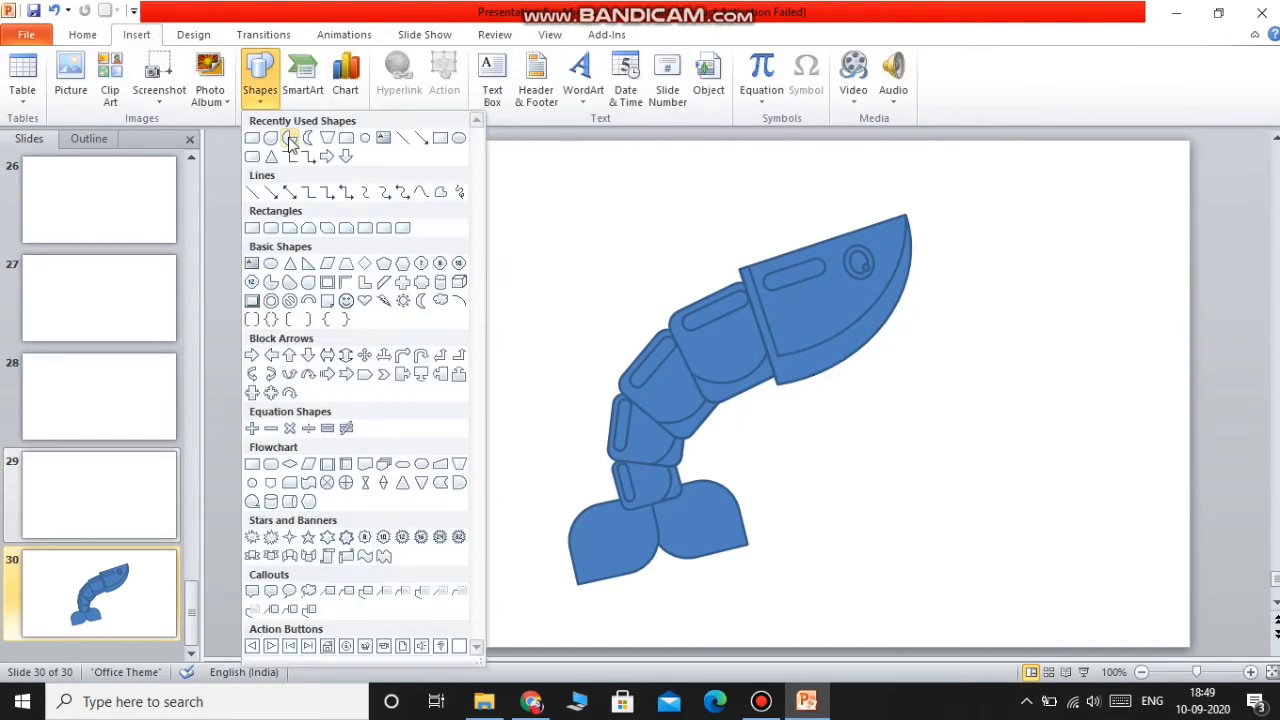
click(290, 140)
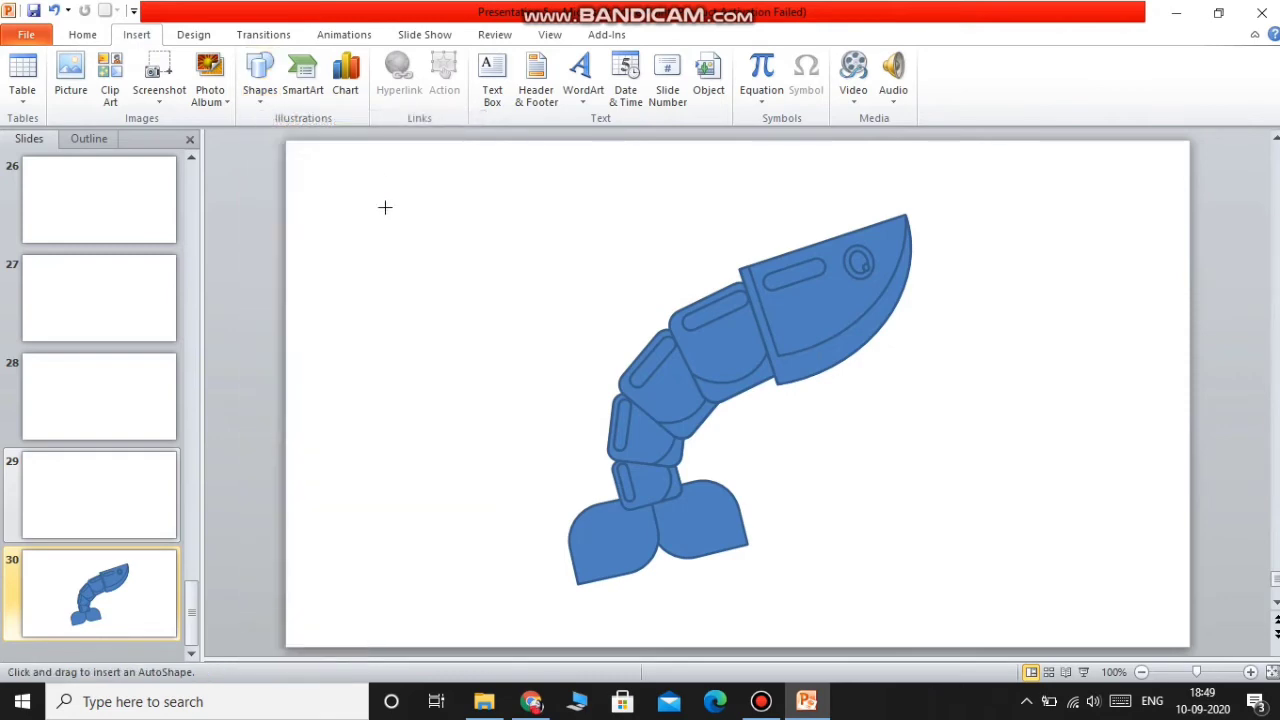
drag(384, 208, 934, 374)
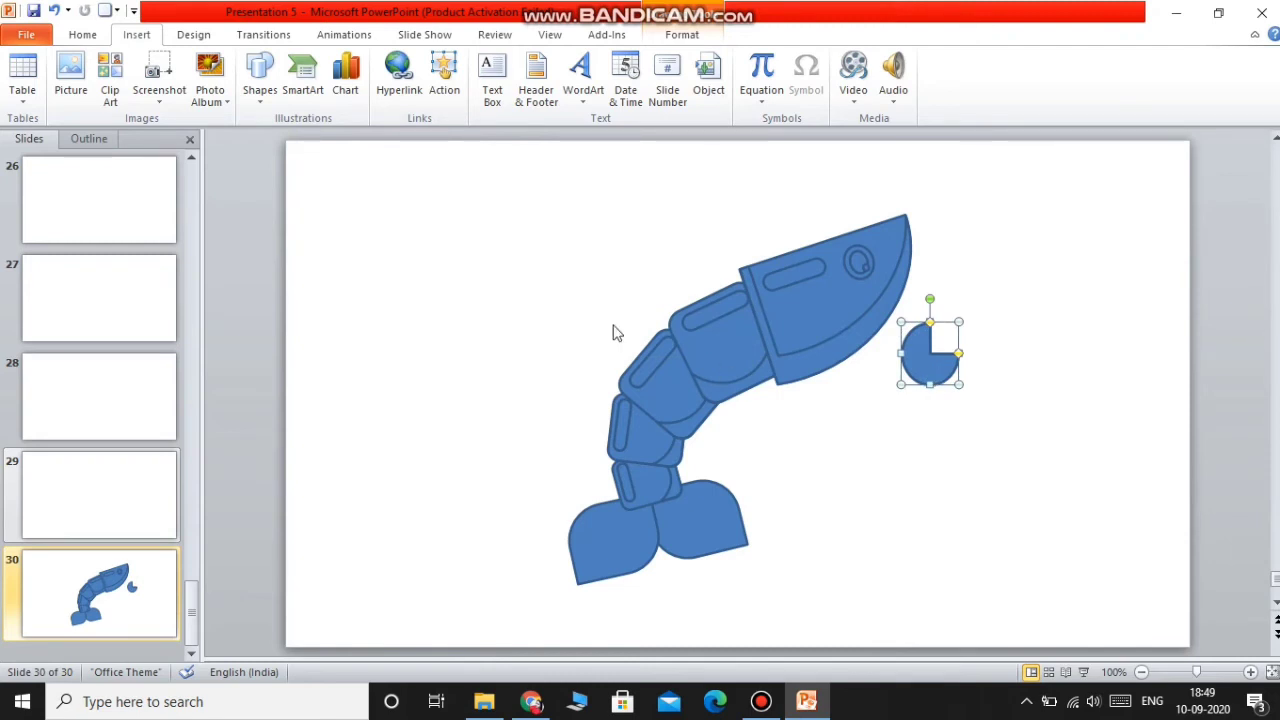
Step: Draw a flowchart Delay shape in the empty area beside the body and rotate it 90° clockwise
click(259, 80)
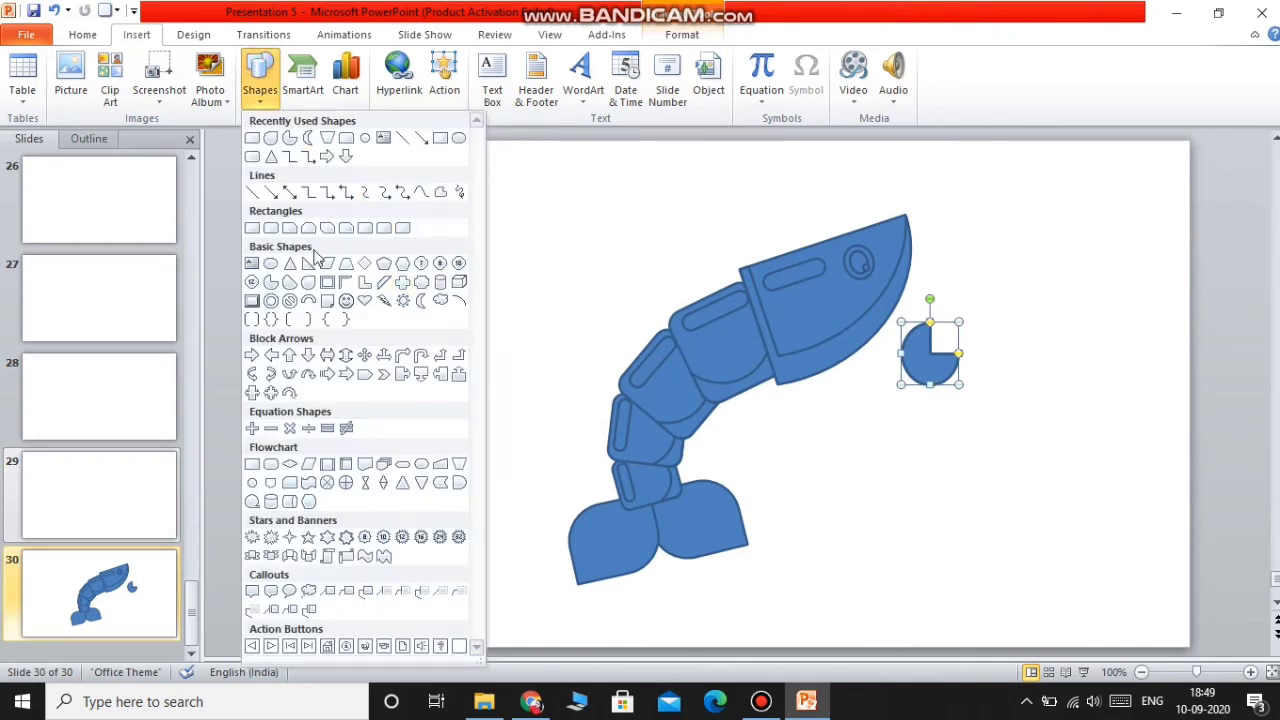
click(459, 482)
drag(410, 326, 467, 400)
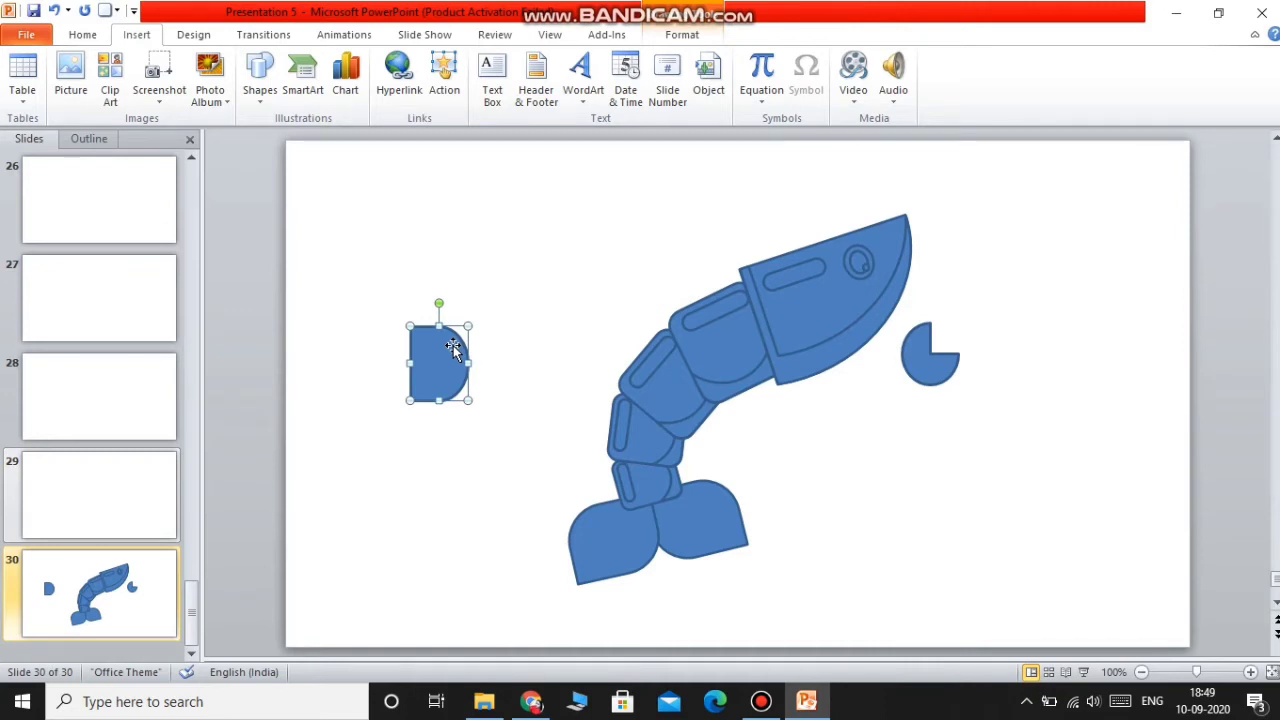
click(440, 311)
click(442, 340)
drag(441, 302, 495, 370)
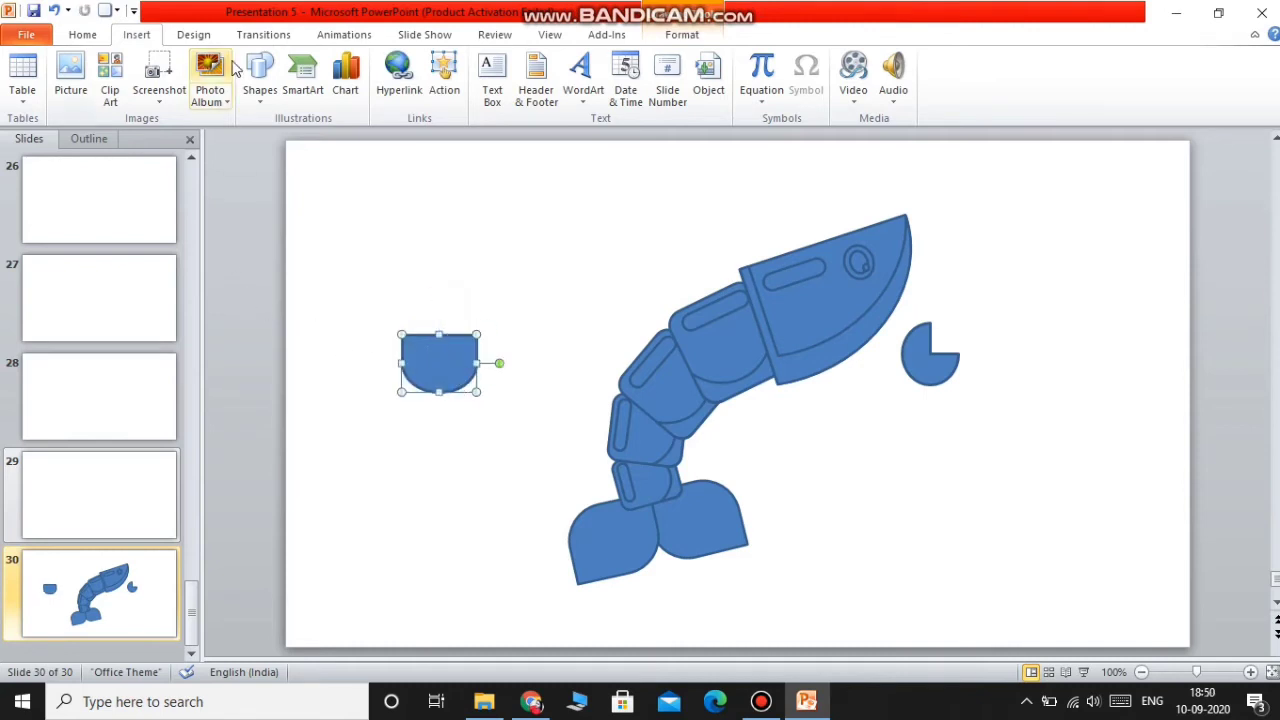
Step: Draw a rectangle over the upper half of the rotated Delay shape and subtract it, leaving a half-round piece
click(259, 75)
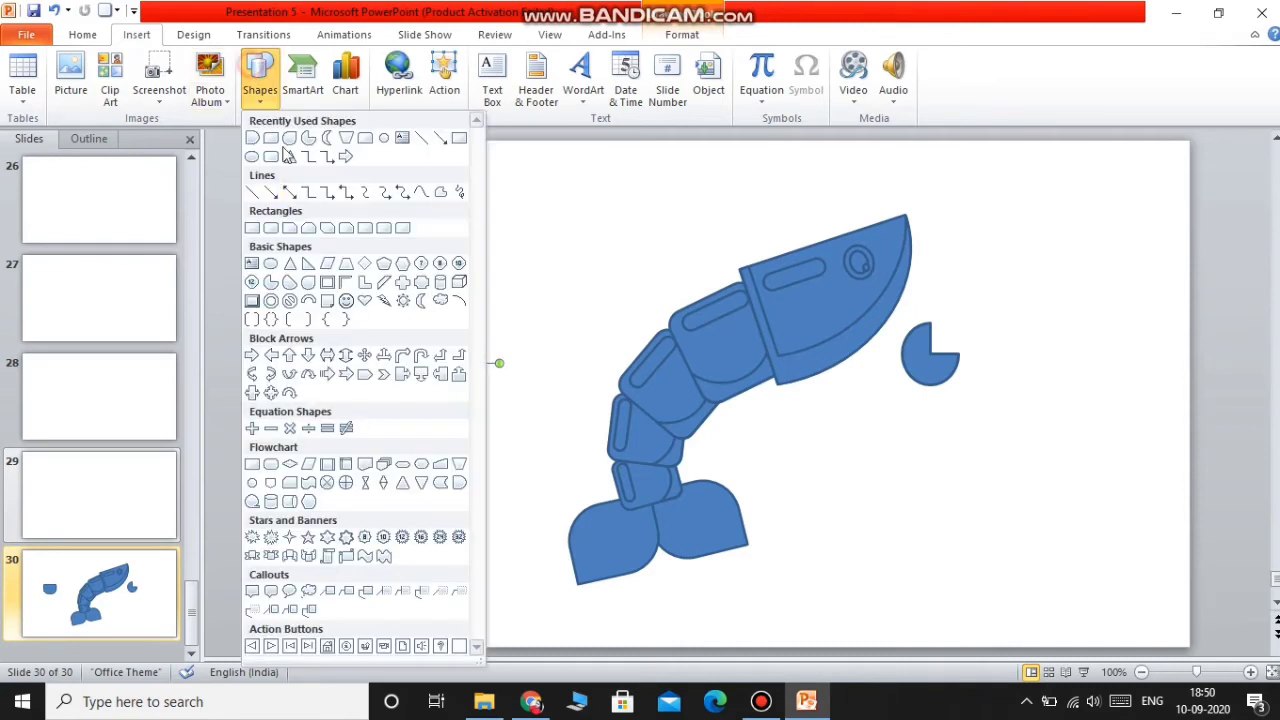
click(457, 138)
drag(393, 308, 497, 364)
click(390, 343)
drag(348, 286, 545, 440)
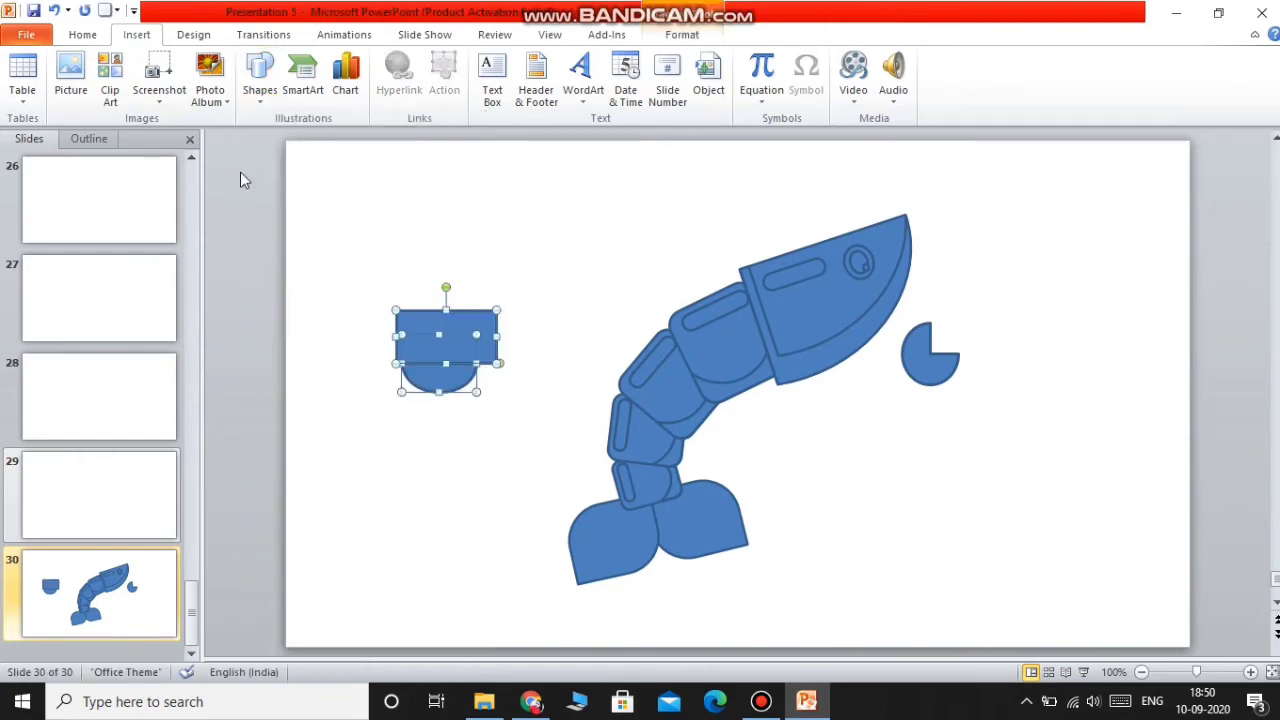
click(194, 34)
click(1216, 82)
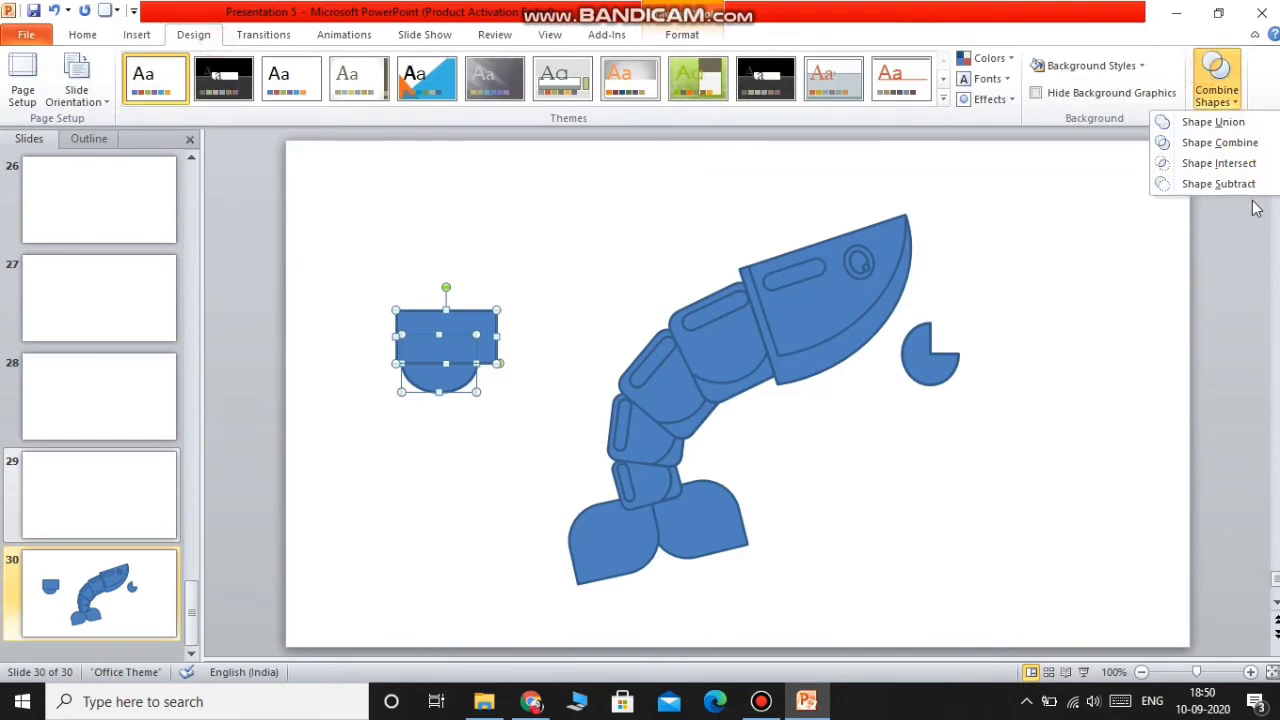
click(1172, 183)
Step: Try fitting the Pie shape onto the half-round piece, rotated with its notch facing up and enlarged to match the width
drag(930, 376, 437, 367)
click(437, 368)
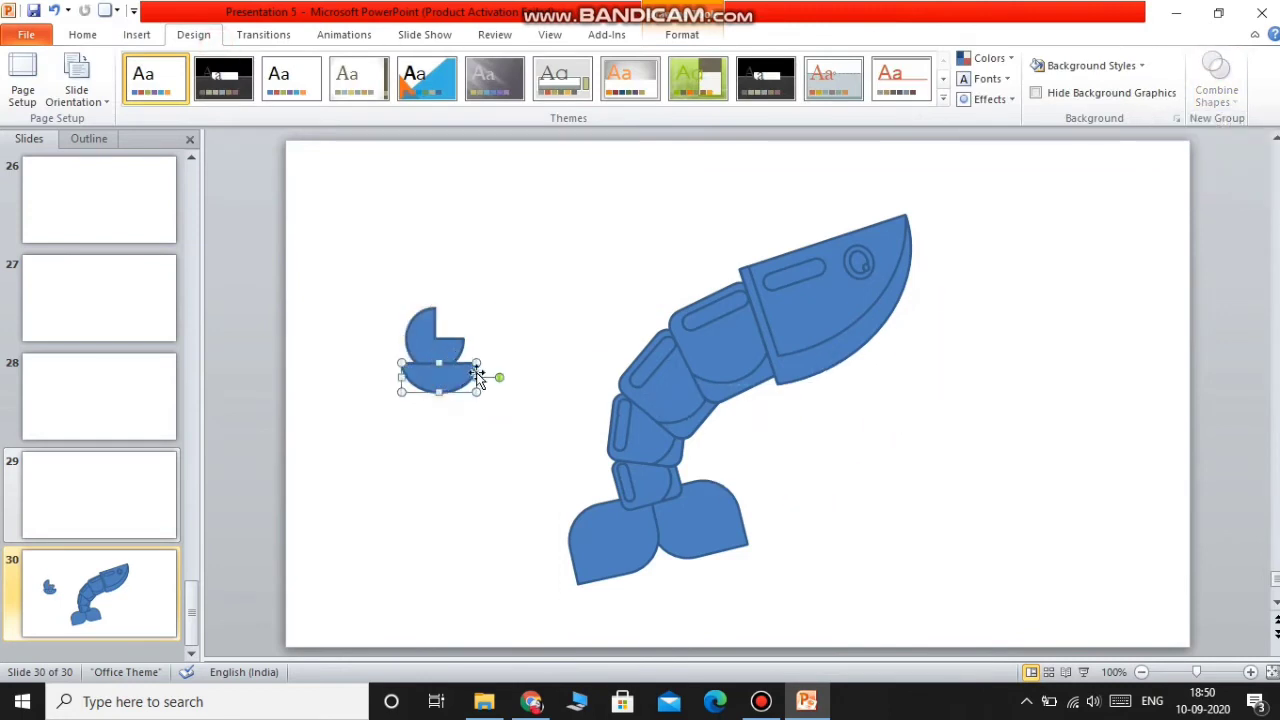
click(438, 350)
drag(434, 280, 392, 303)
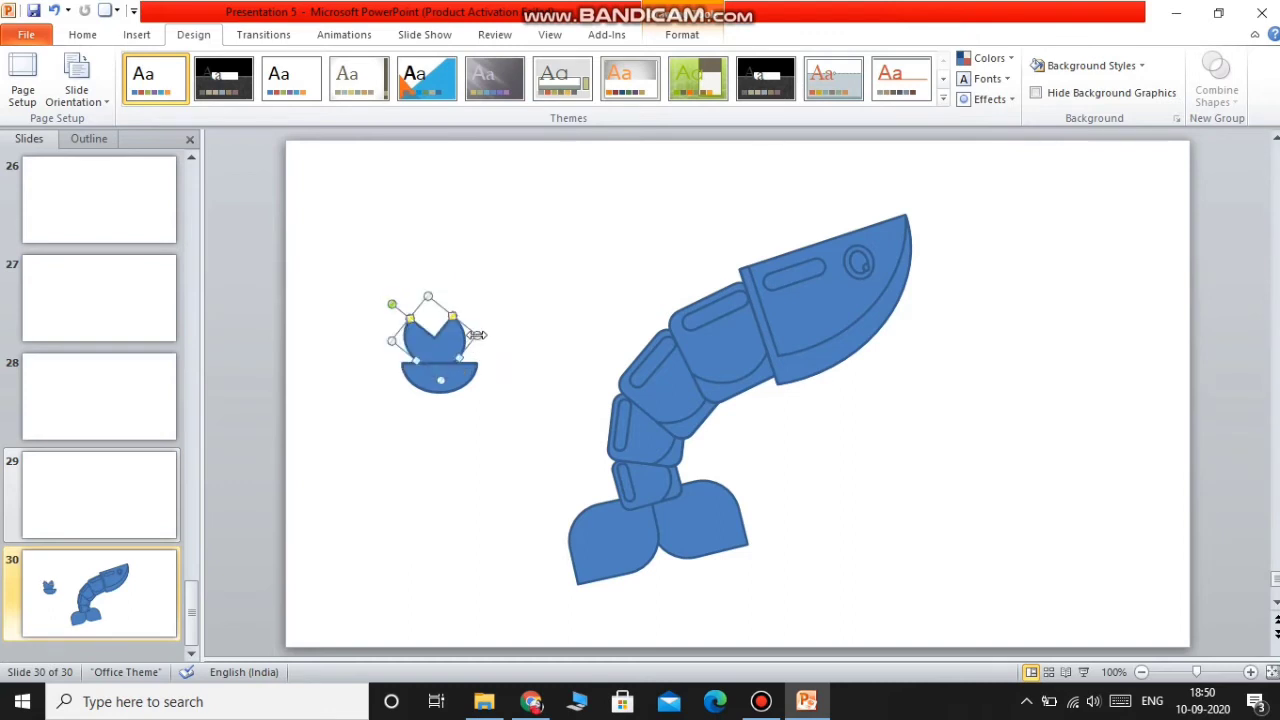
drag(476, 335, 450, 357)
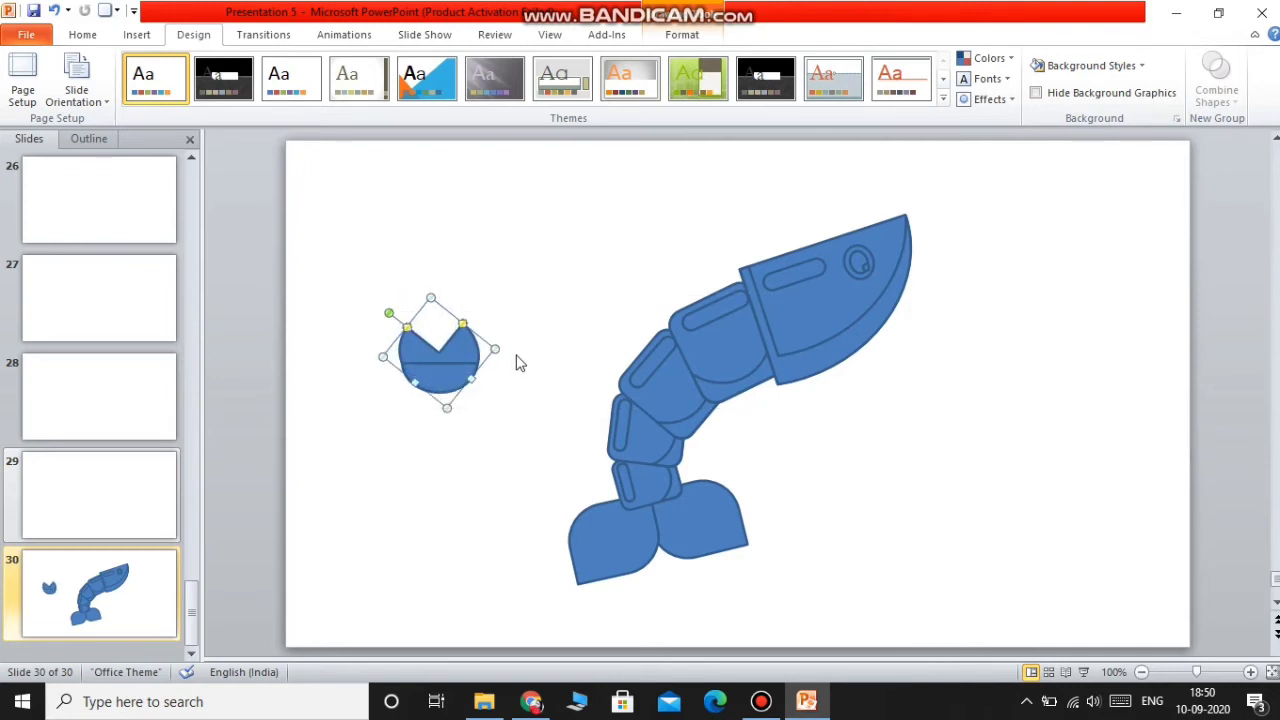
Step: Fine-tune the Pie shape's size and rotation so its outline lines up with the half-round piece
click(517, 360)
click(457, 357)
drag(383, 357, 386, 354)
drag(430, 296, 438, 300)
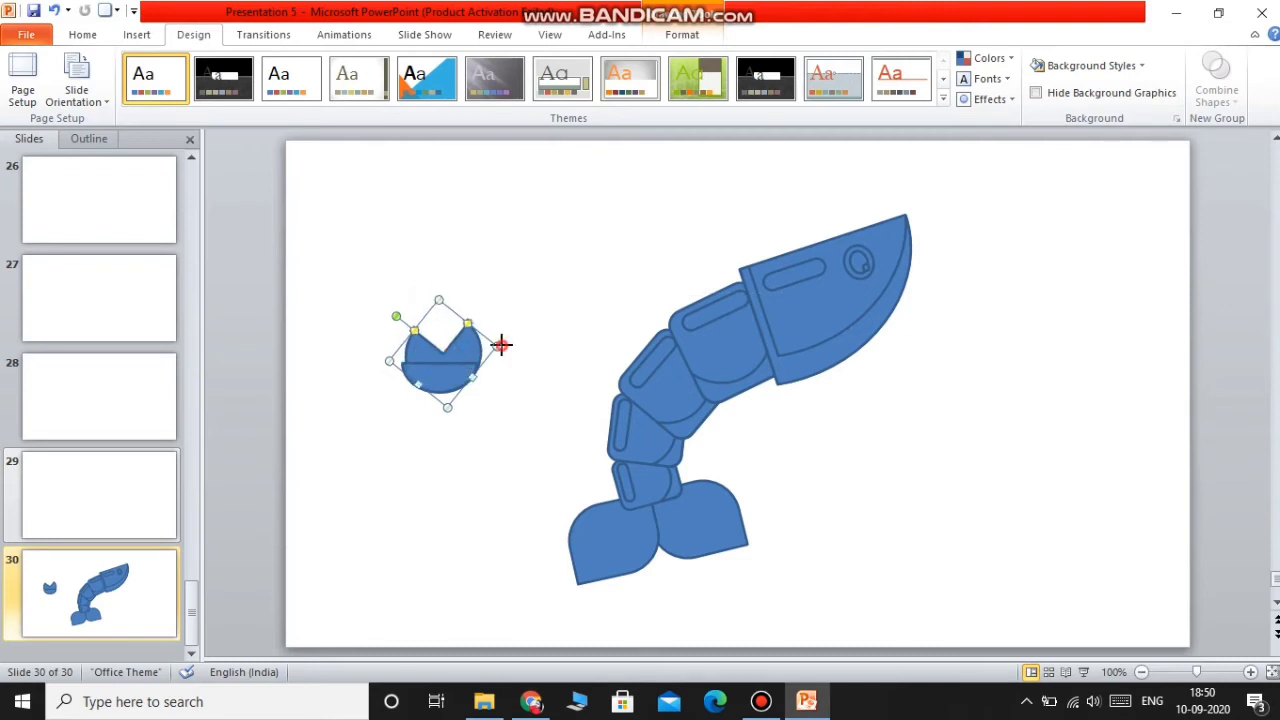
drag(501, 345, 497, 353)
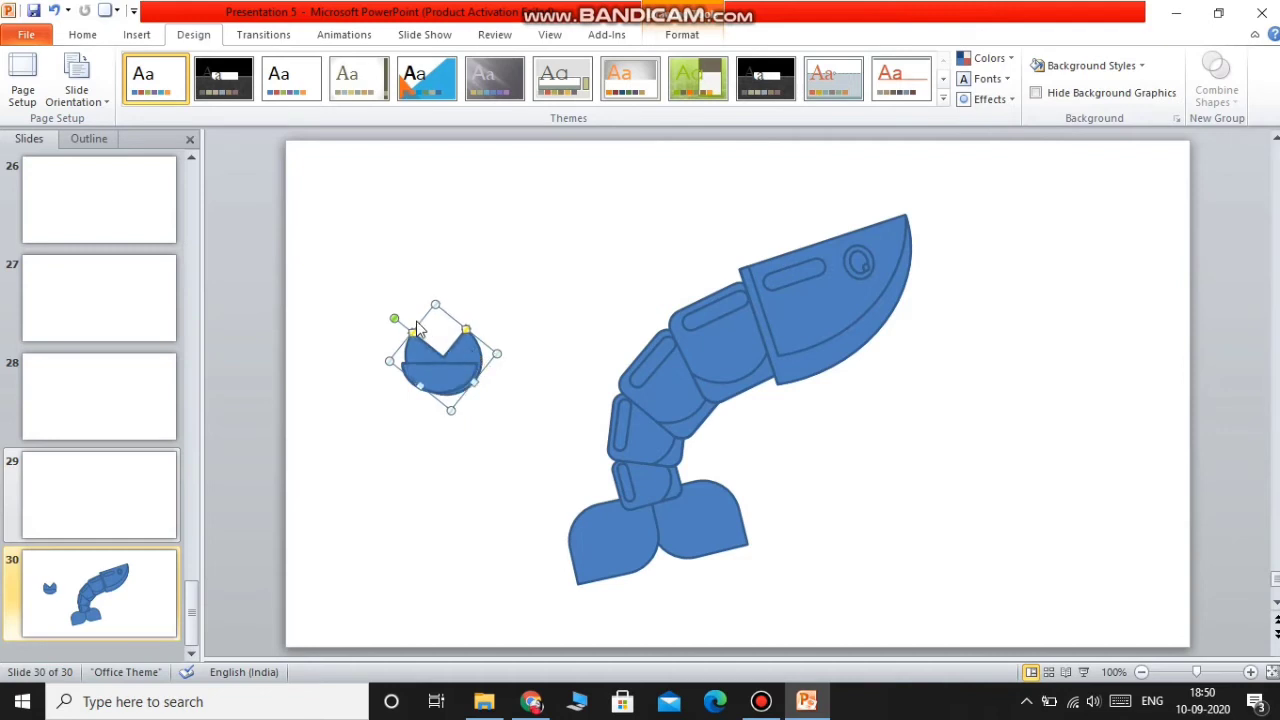
drag(394, 318, 401, 312)
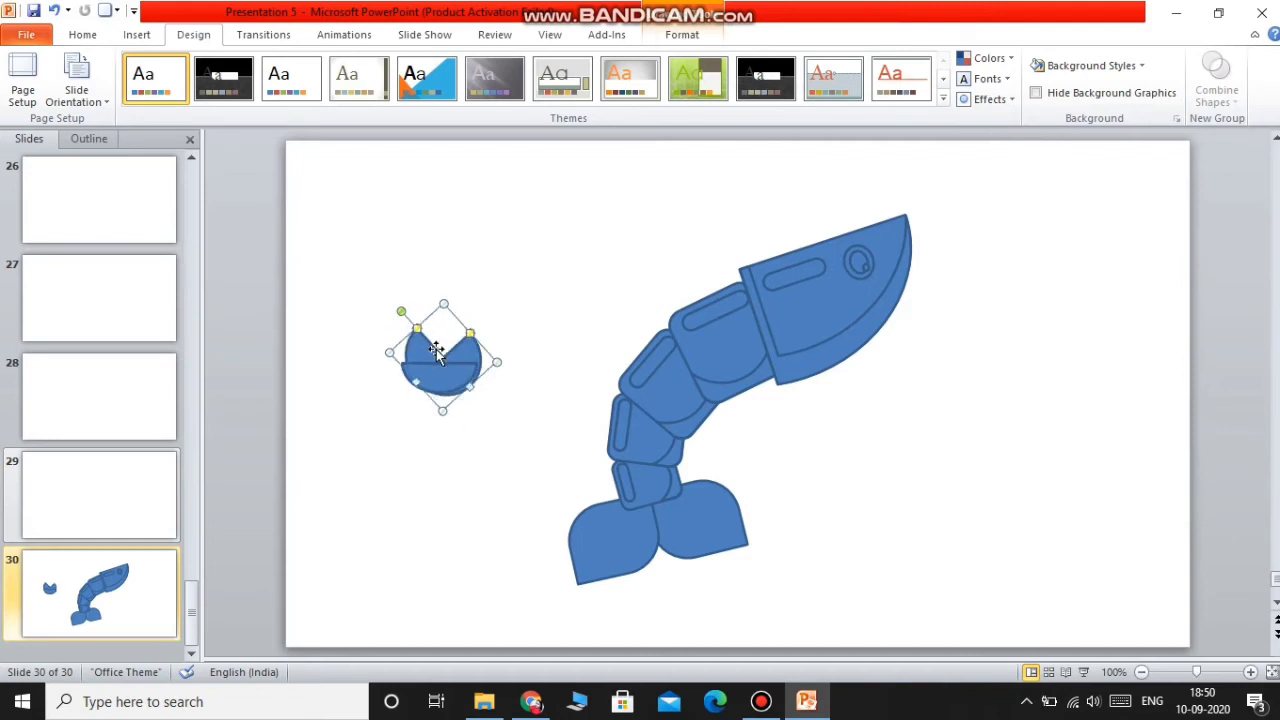
click(557, 333)
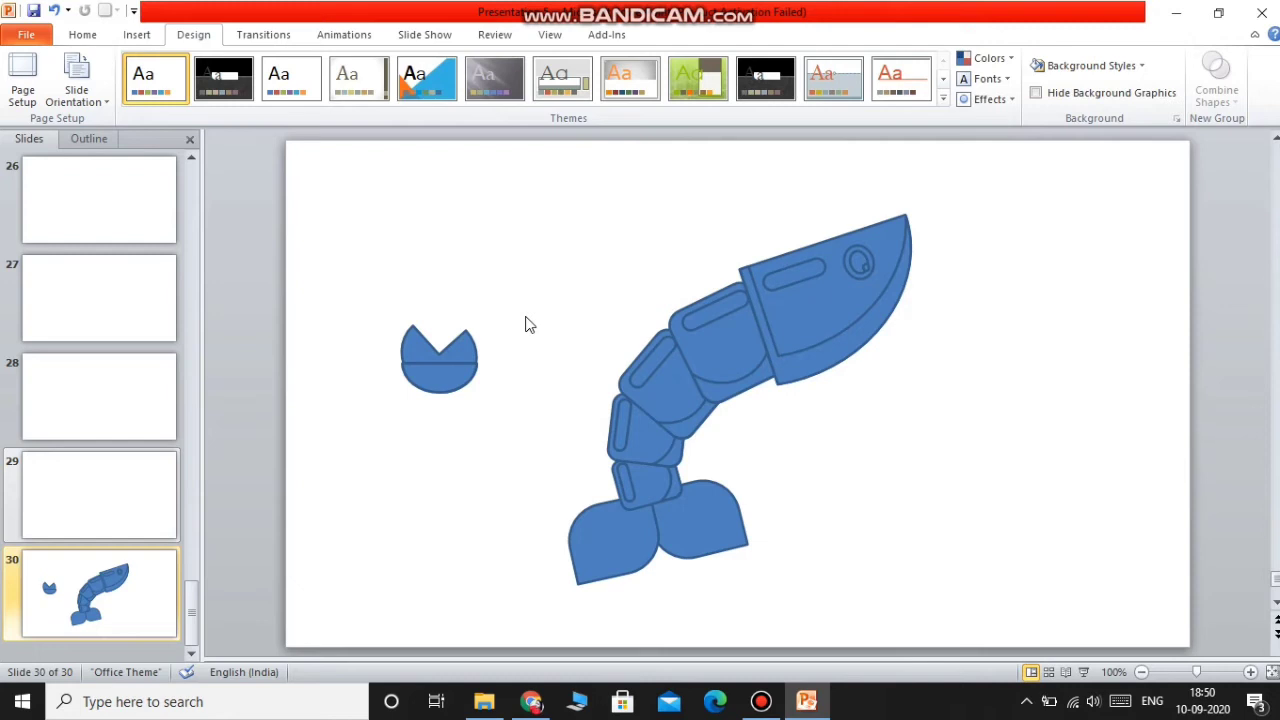
Step: Remove the Pie shape from the slide and paste a copy of the half-round piece beside the original
right_click(433, 360)
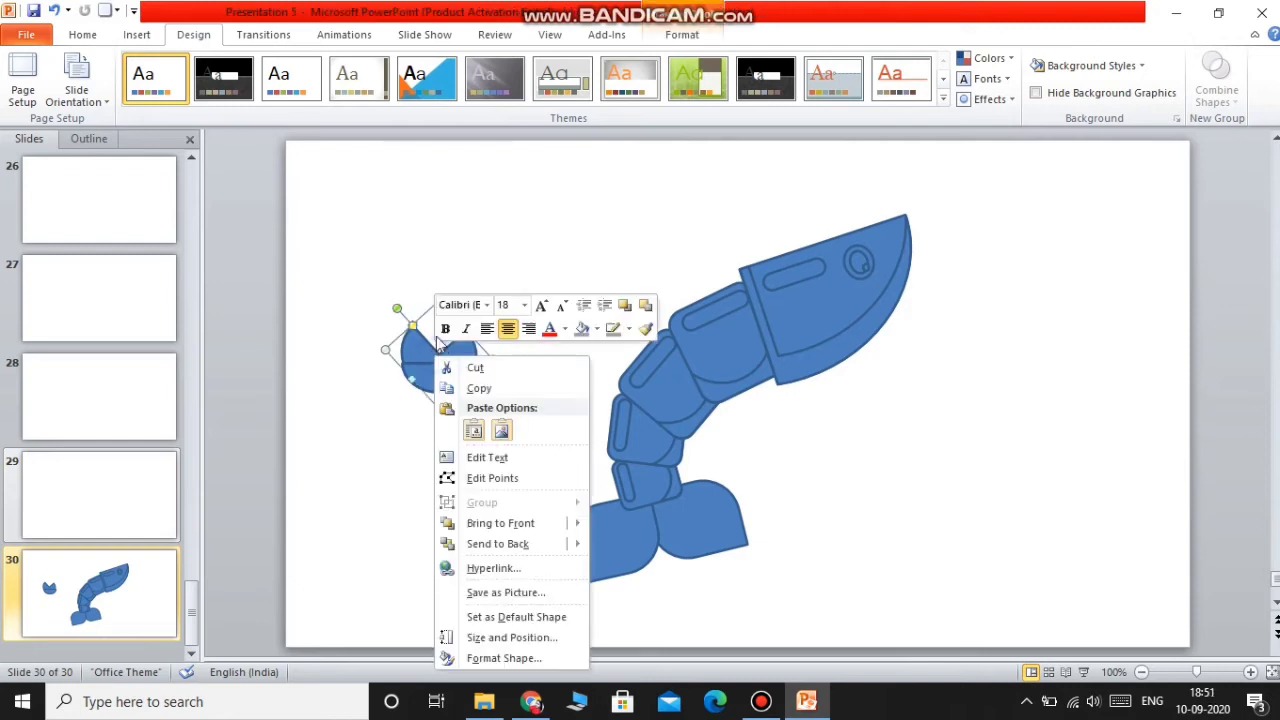
click(487, 367)
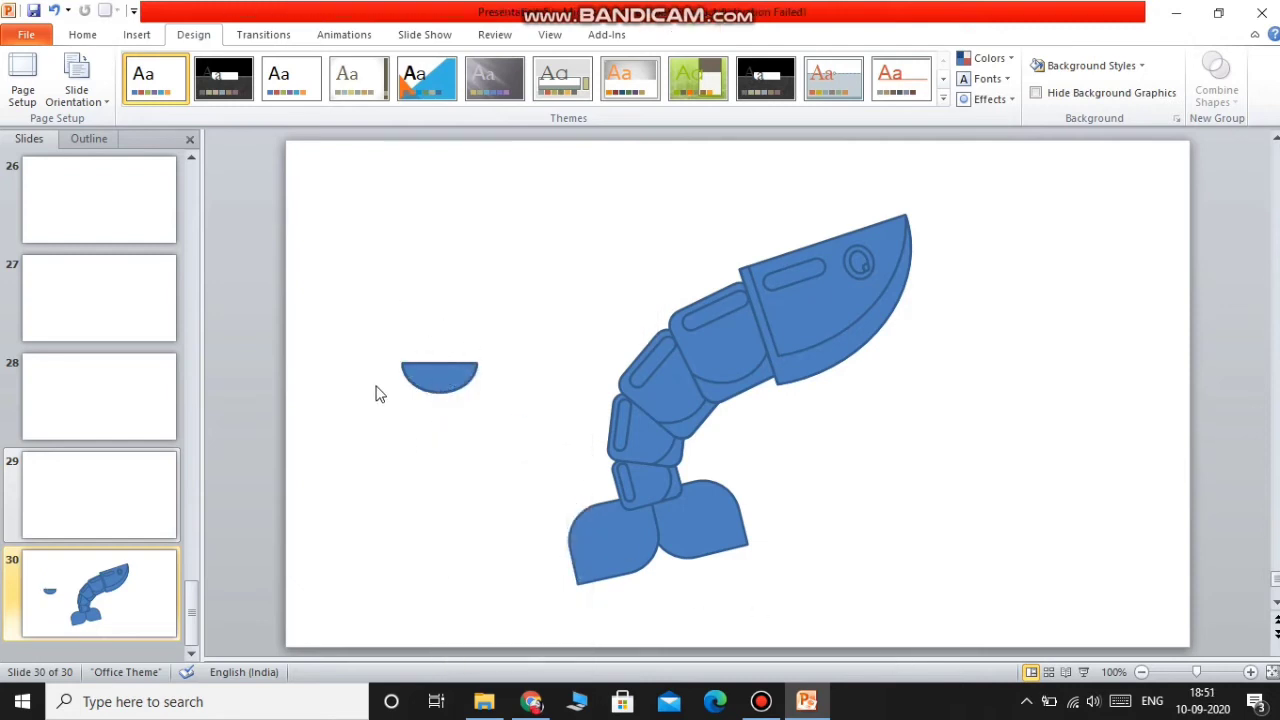
click(432, 378)
right_click(440, 378)
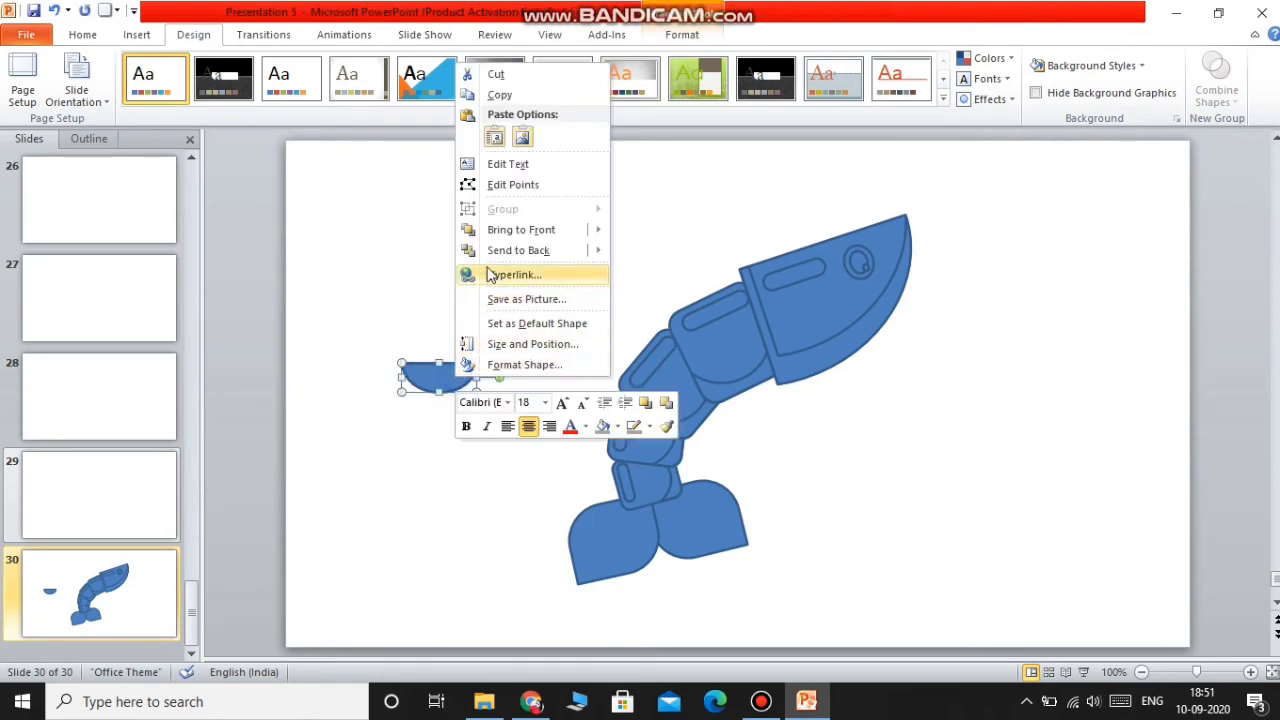
right_click(405, 195)
click(438, 263)
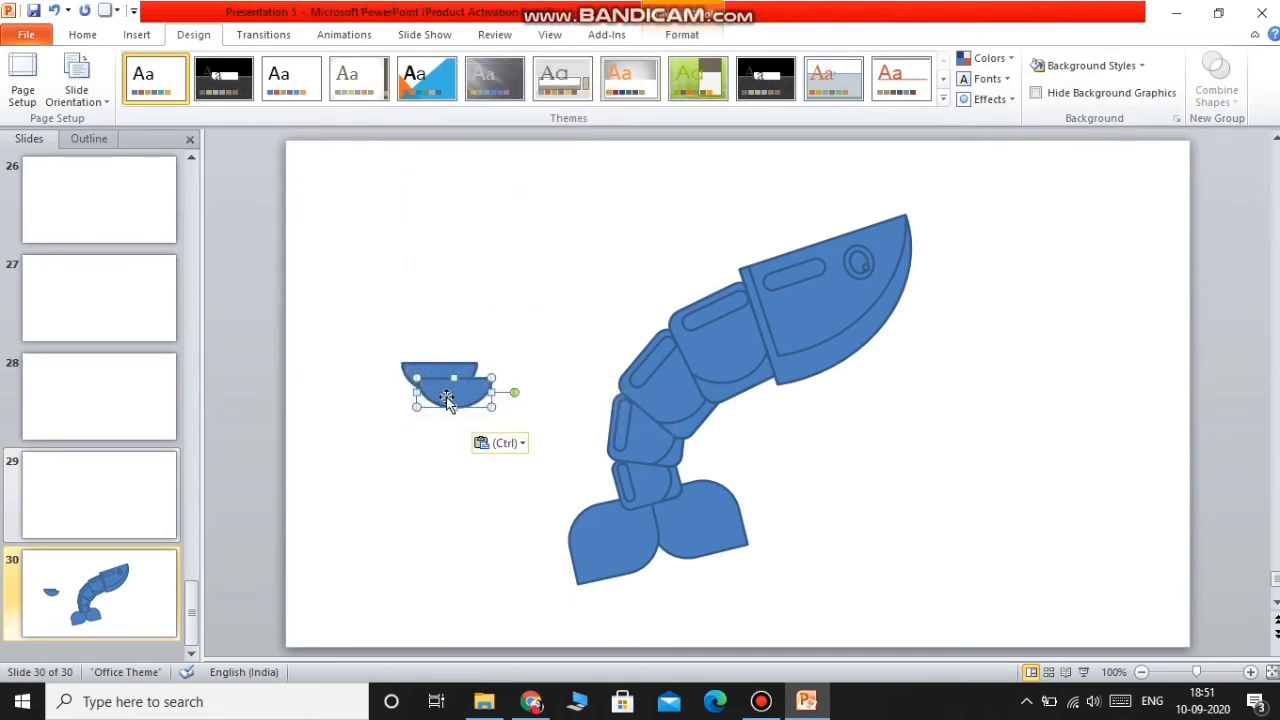
Step: Stand the half-round copy upright over the left end of the base piece, curved side outward, and send it to the back
drag(1196, 672, 1237, 677)
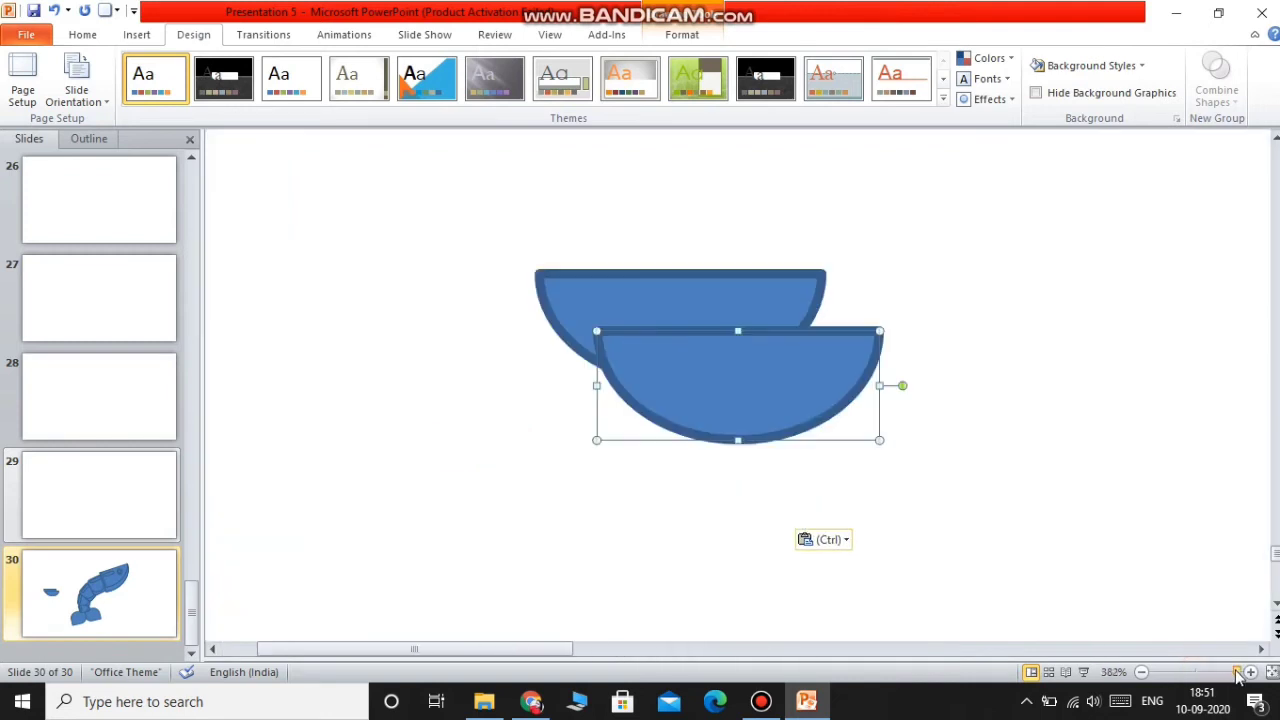
drag(902, 453, 622, 373)
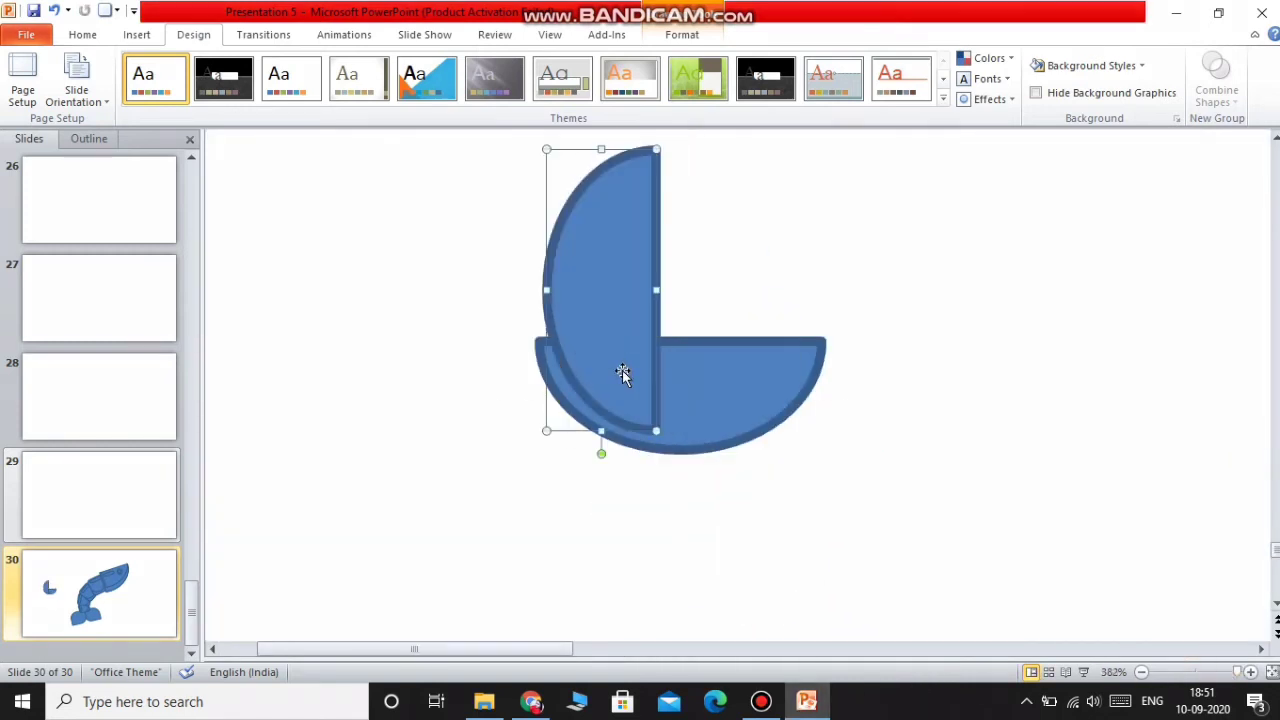
click(630, 352)
right_click(631, 352)
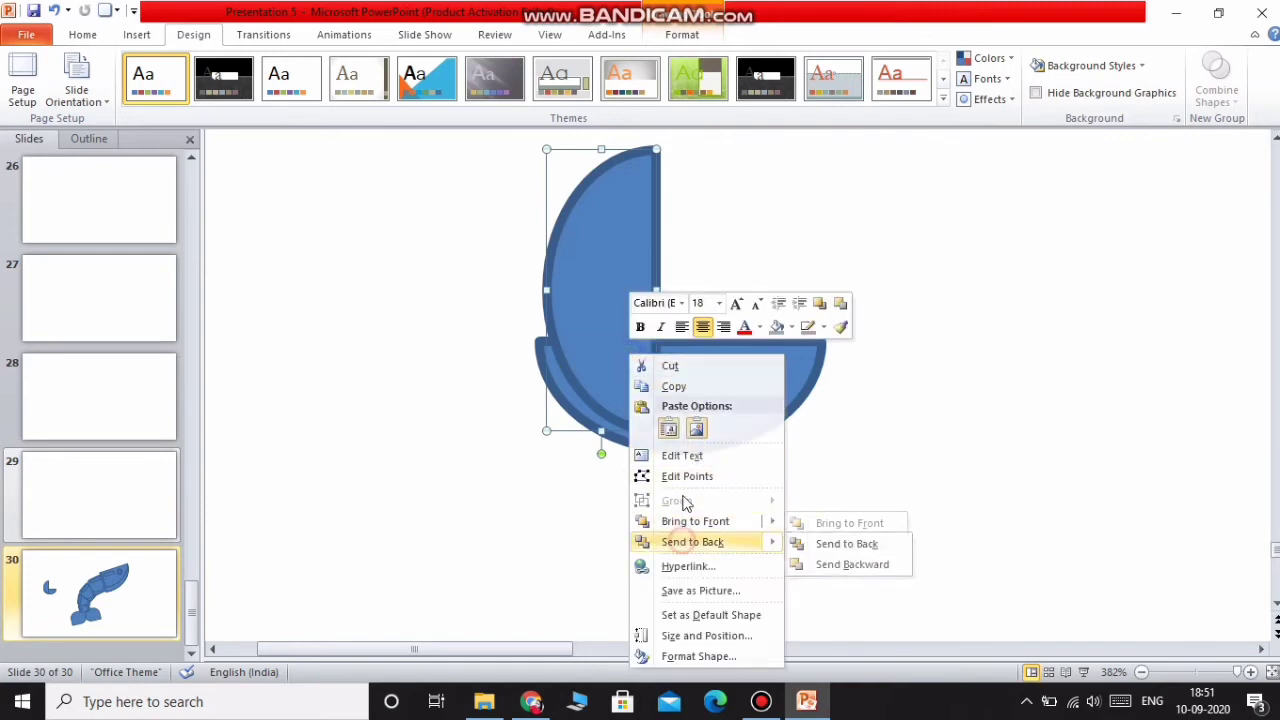
click(683, 541)
Step: Paste another half-round copy and stand it upright over the right end of the base piece, curved side outward
right_click(609, 291)
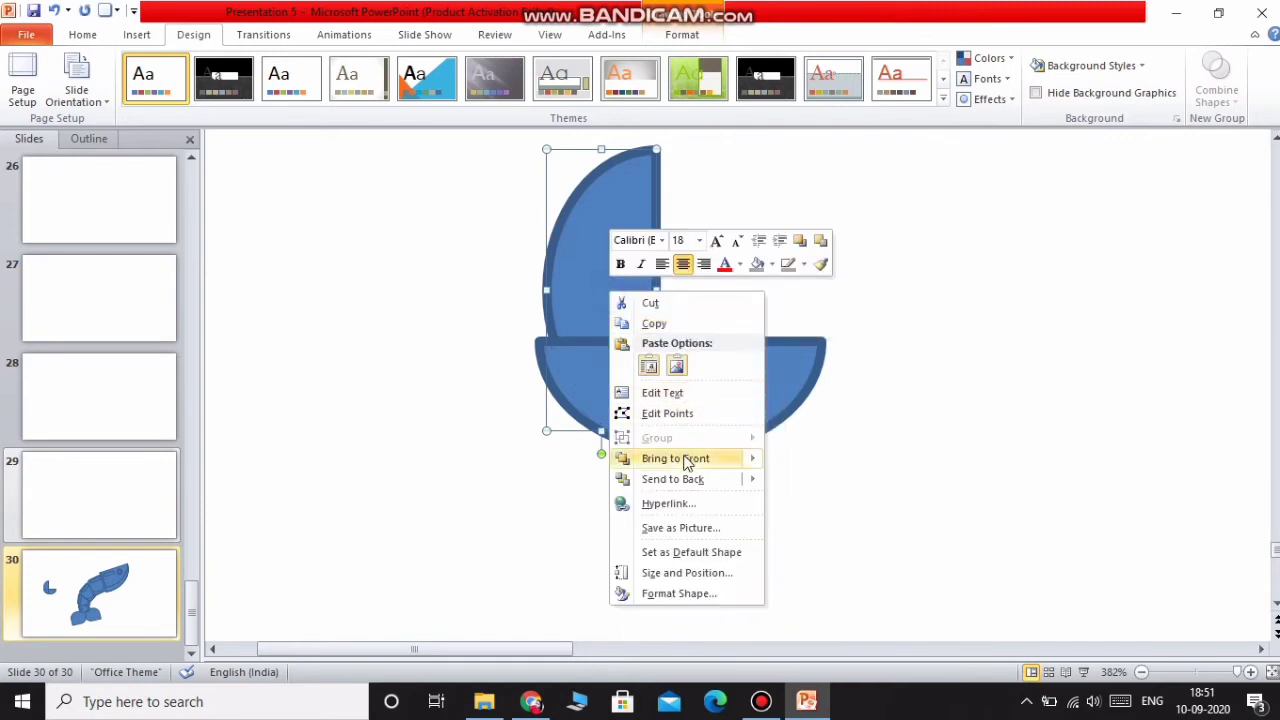
mouse_move(686, 463)
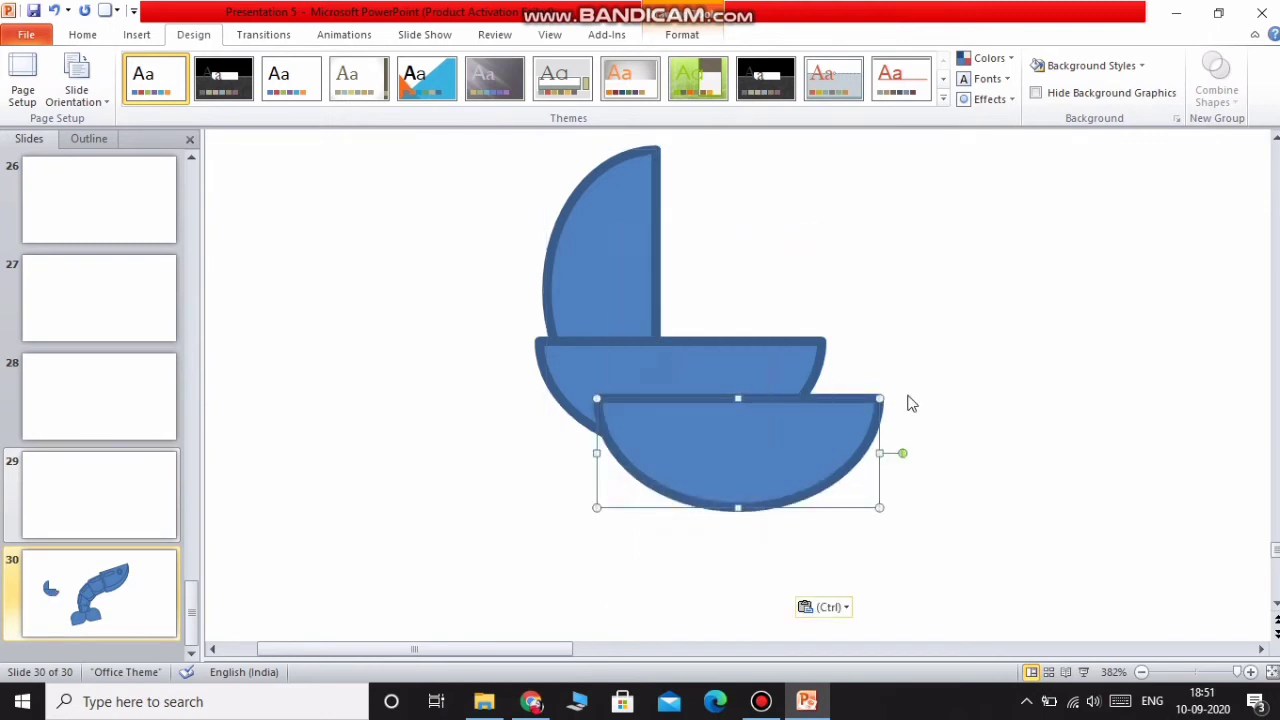
click(649, 366)
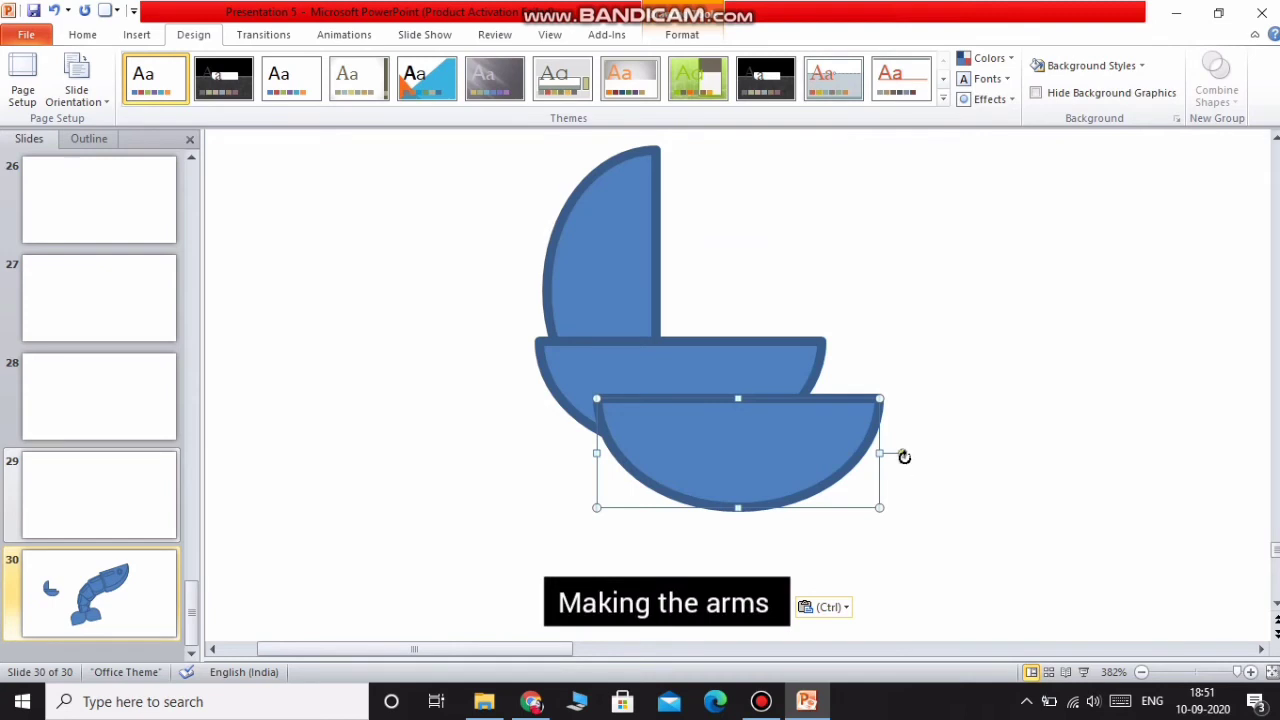
drag(904, 456, 738, 310)
drag(746, 449, 764, 297)
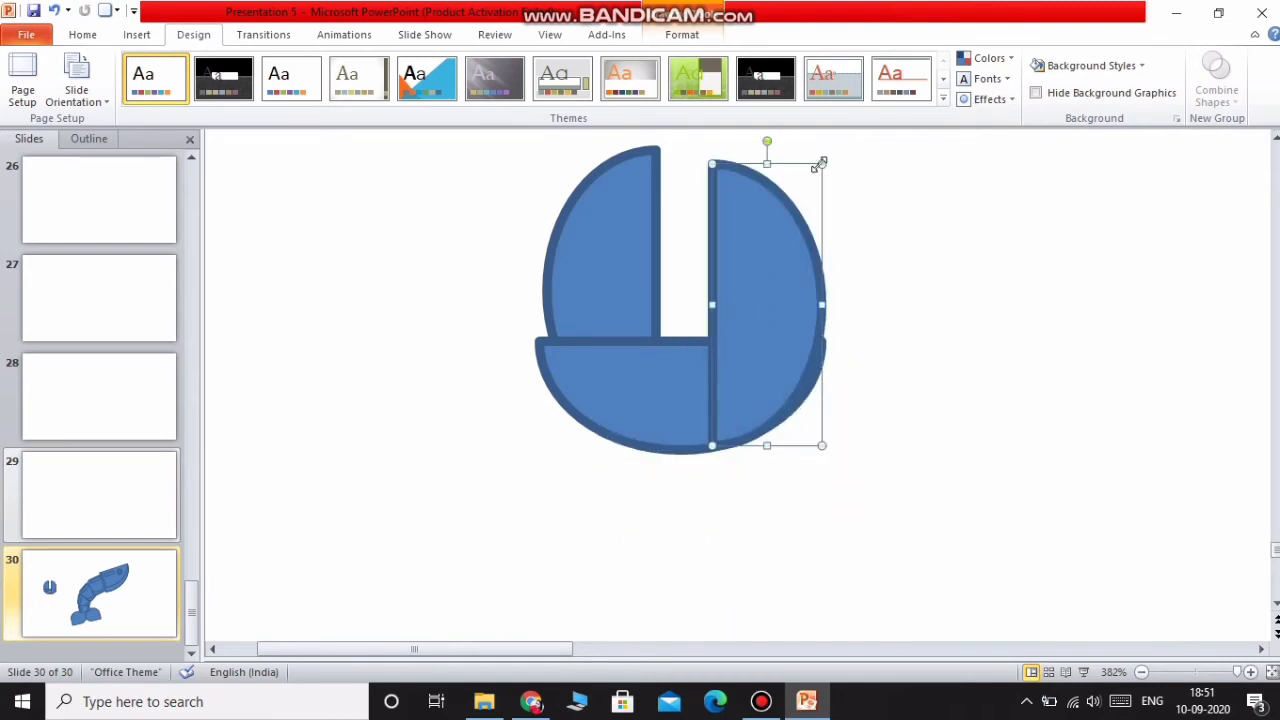
Step: Shorten the right upright piece and widen it to the middle of the base, with the base piece brought to the front
drag(818, 165, 820, 202)
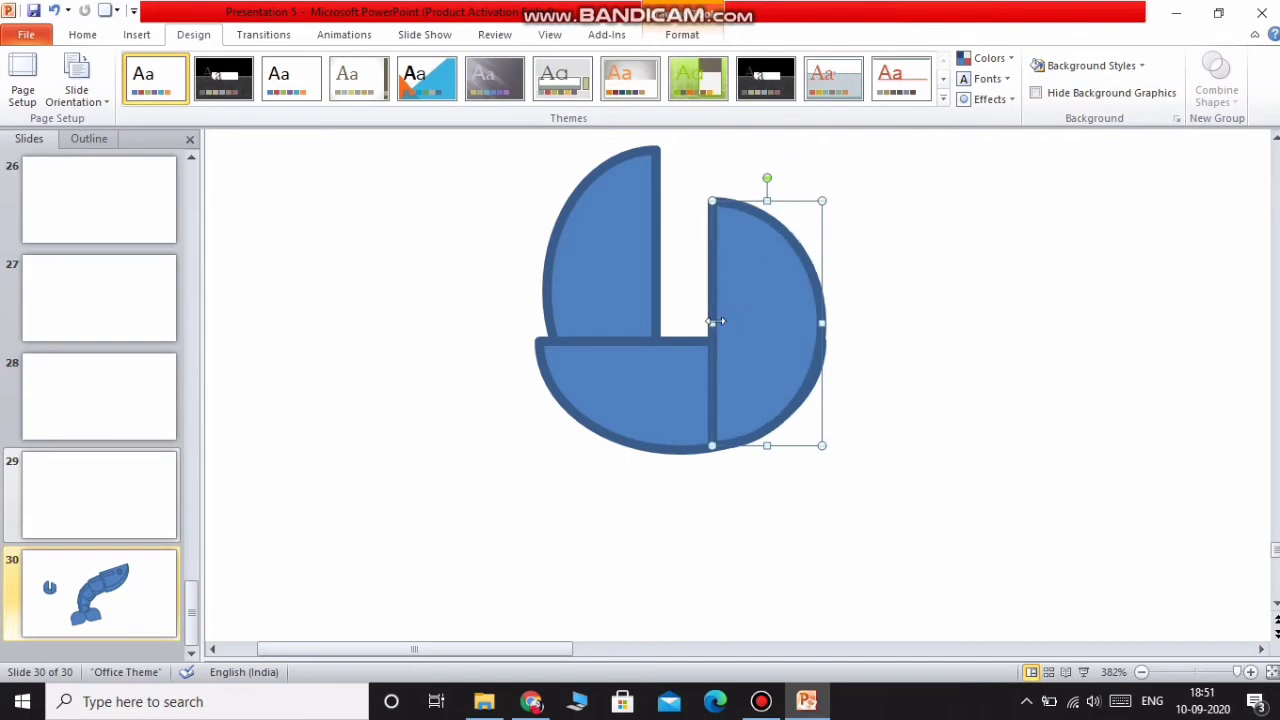
drag(715, 322, 679, 320)
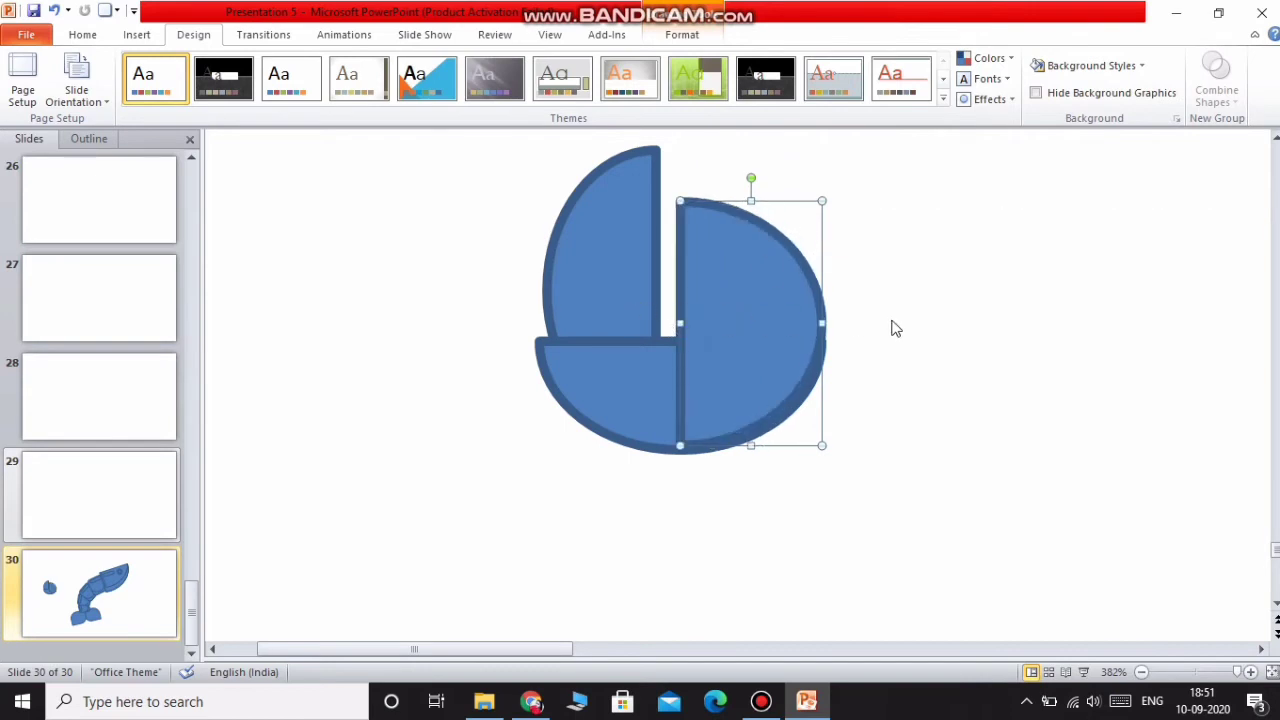
click(637, 369)
right_click(637, 369)
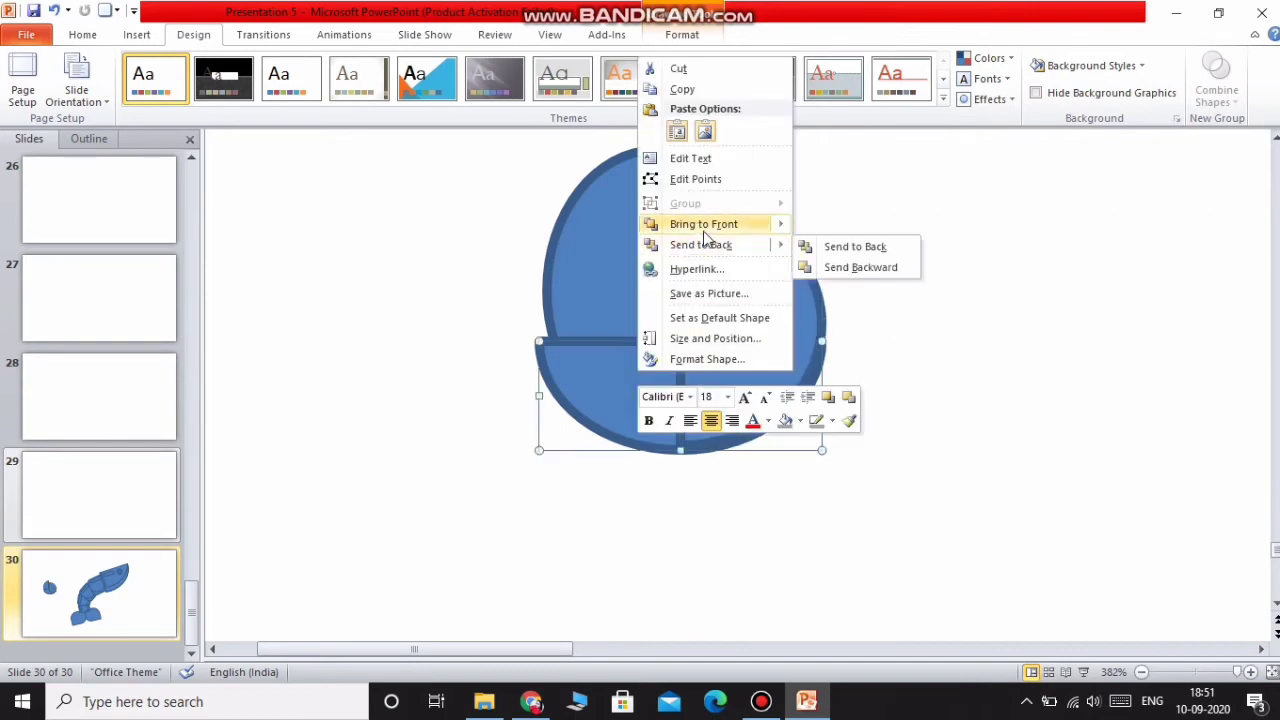
click(703, 224)
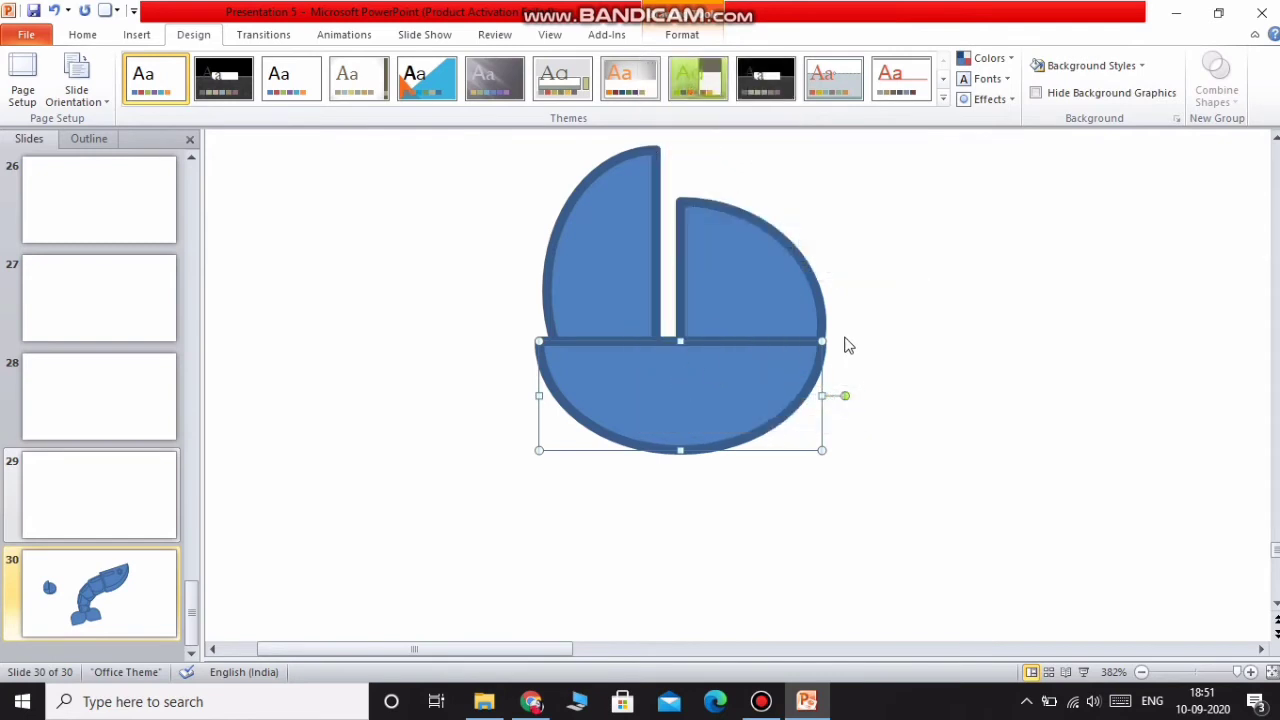
Step: Widen and shift the left upright piece so its curve meets the base edge, leaving a narrow gap between the two uprights
click(626, 326)
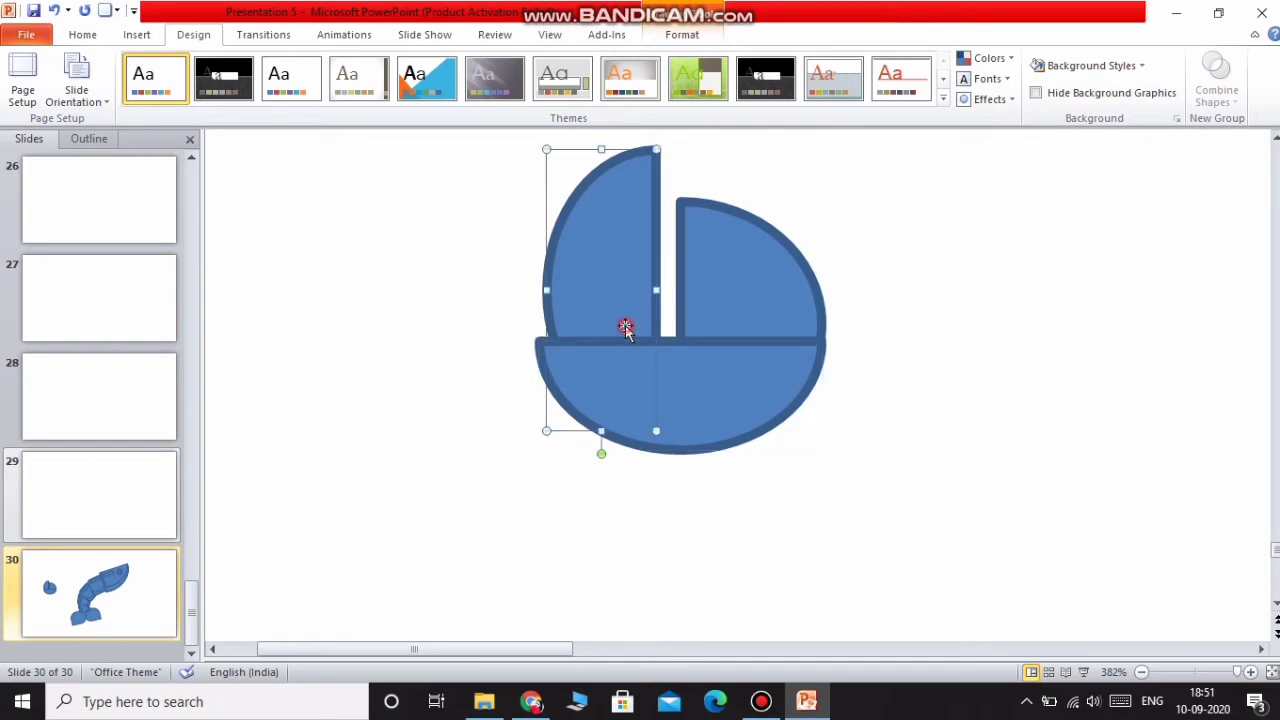
drag(597, 289, 641, 305)
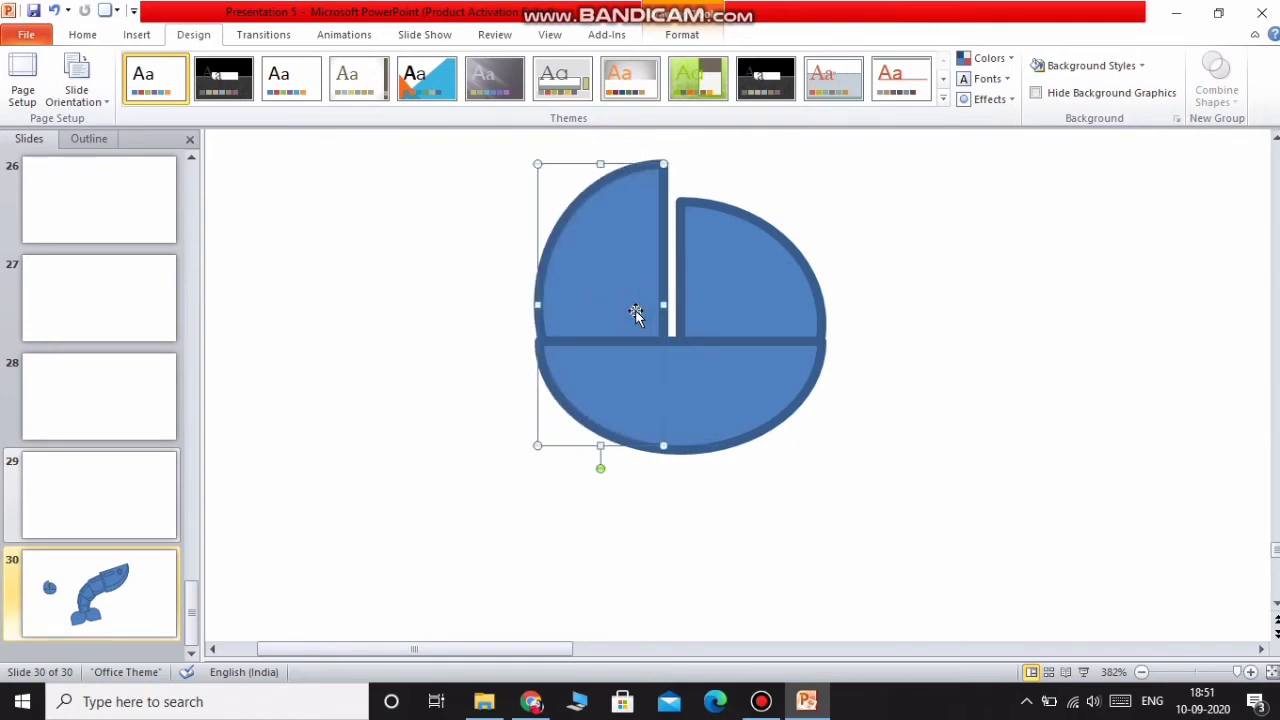
click(943, 344)
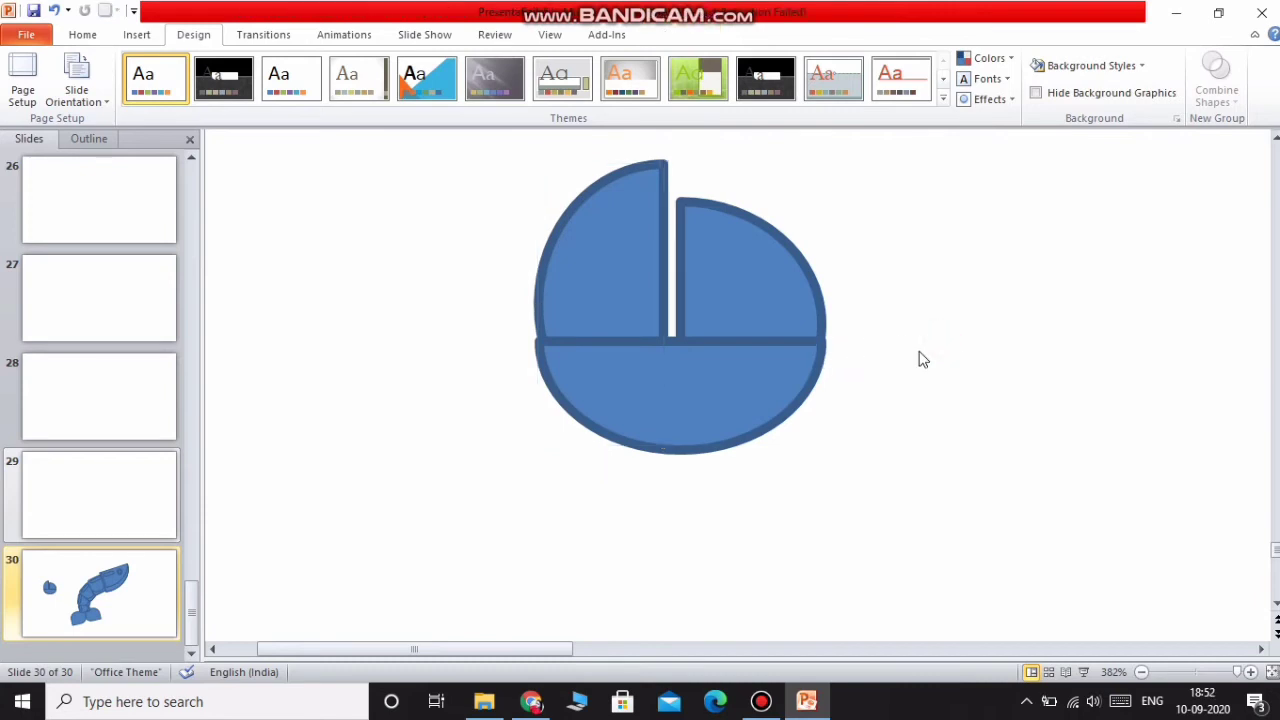
Step: Draw a Block Arc below the claw shape, extending to its lower right and slightly wider than the claw
click(133, 36)
click(260, 68)
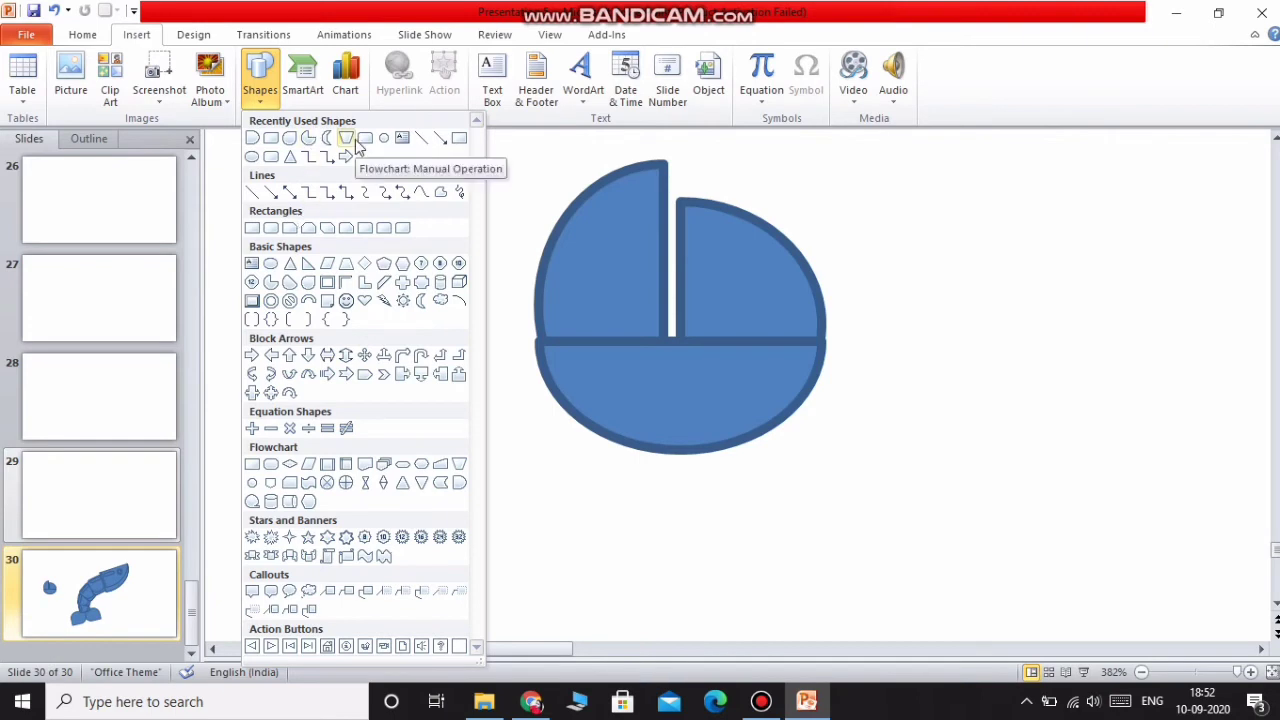
click(308, 300)
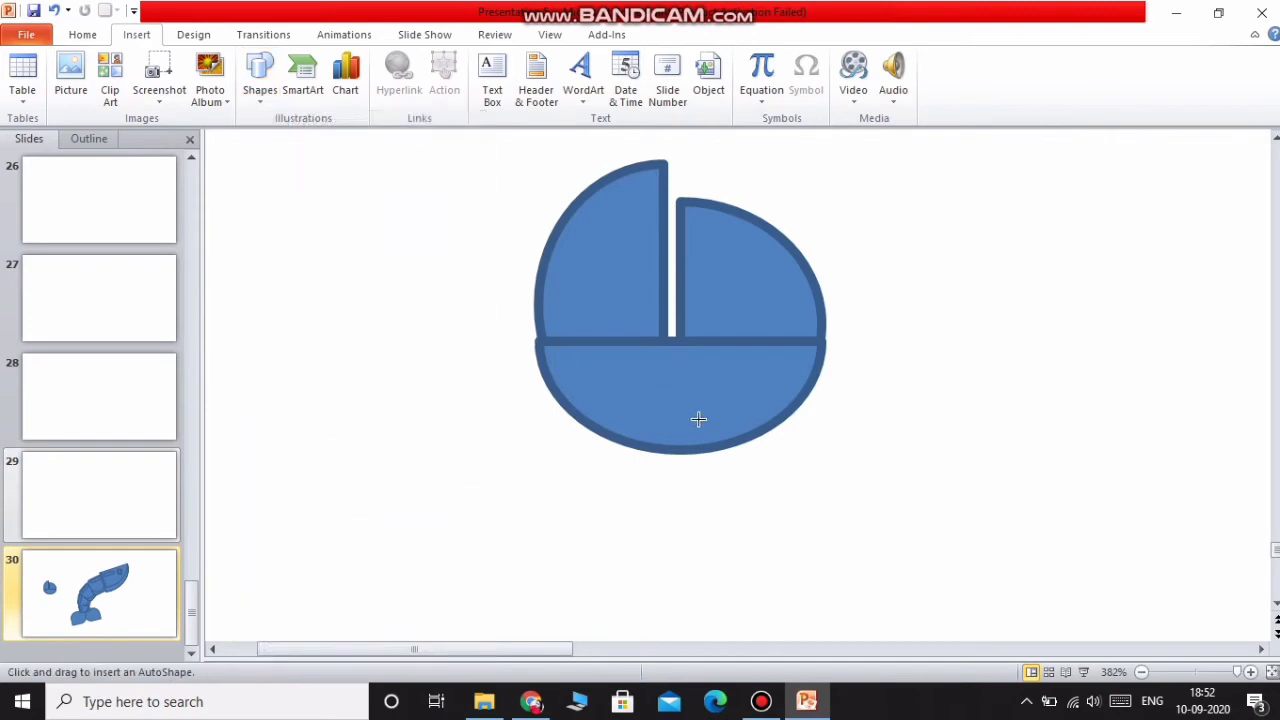
scroll(698, 418, down, 1)
drag(705, 371, 1086, 660)
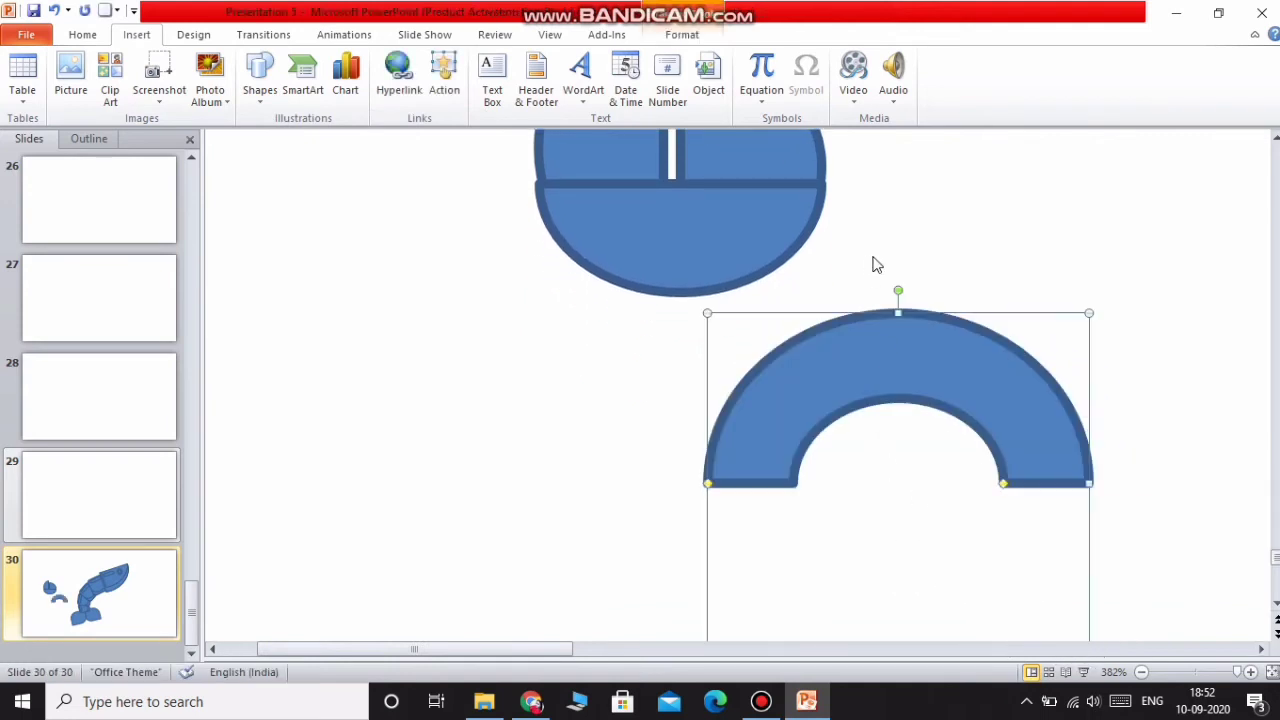
Step: Rotate the Block Arc almost upside down so it opens upward with a slight tilt
drag(898, 291, 902, 564)
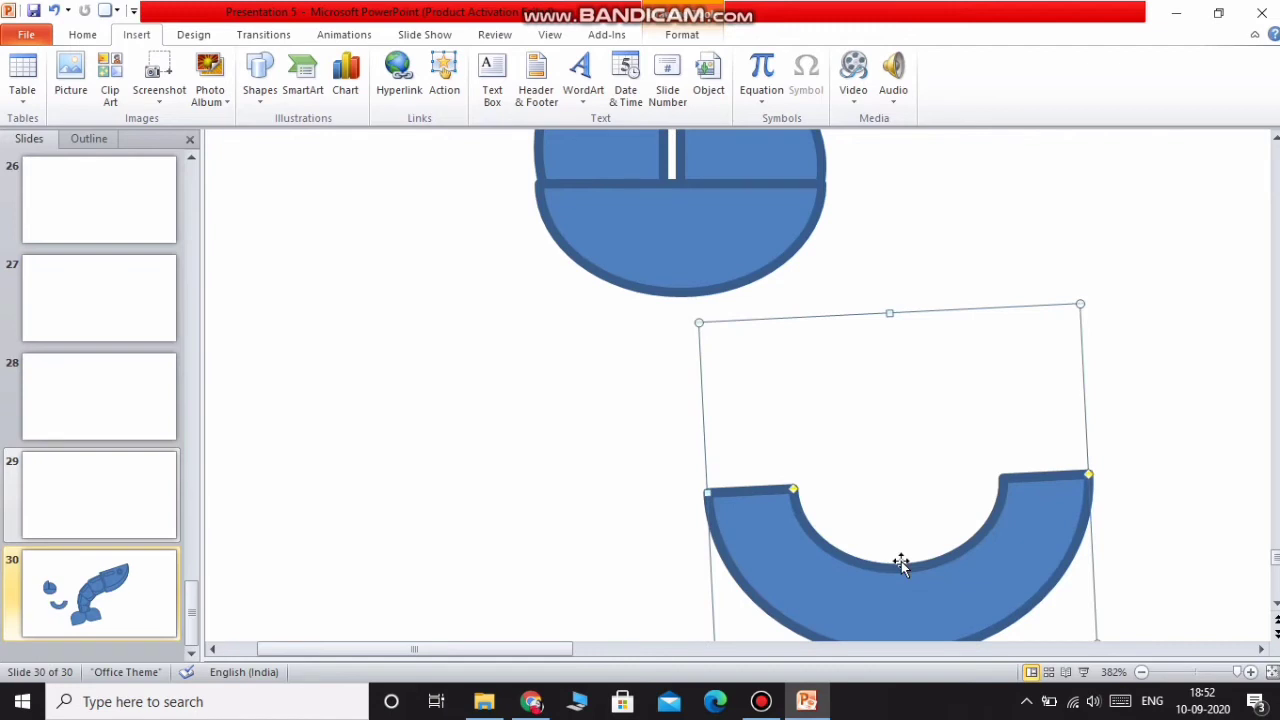
scroll(897, 452, down, 2)
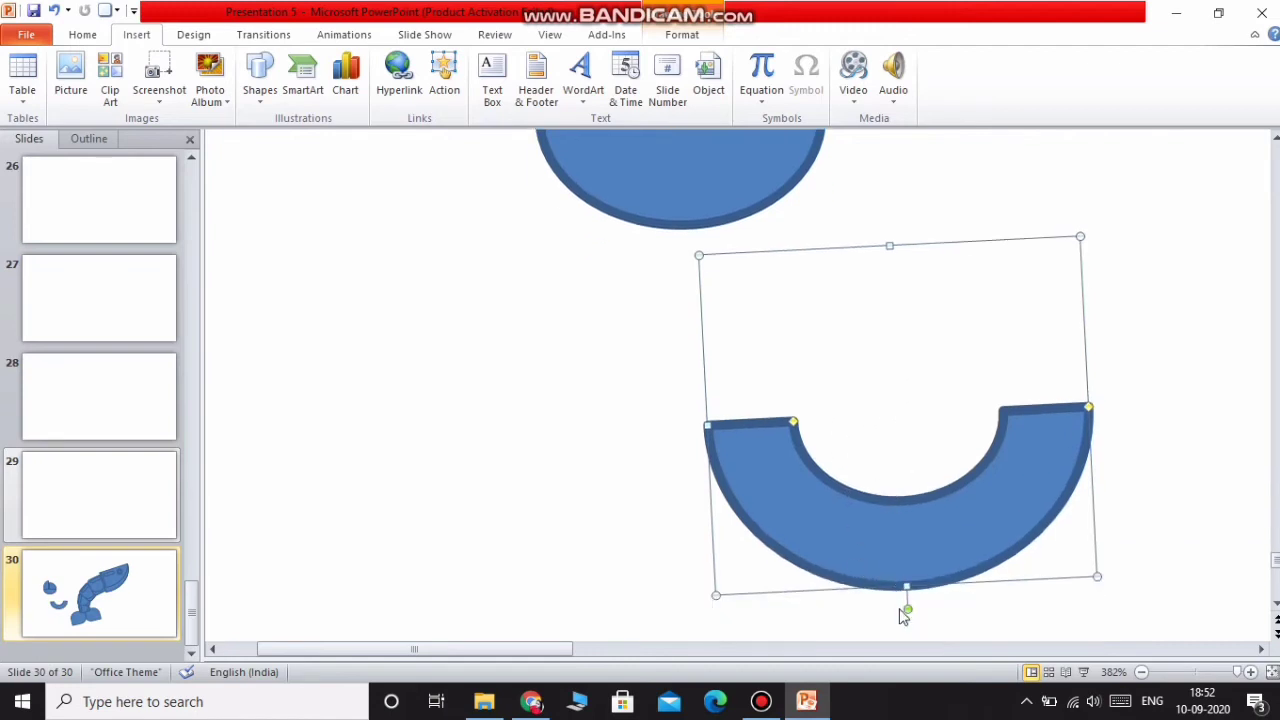
drag(903, 610, 883, 643)
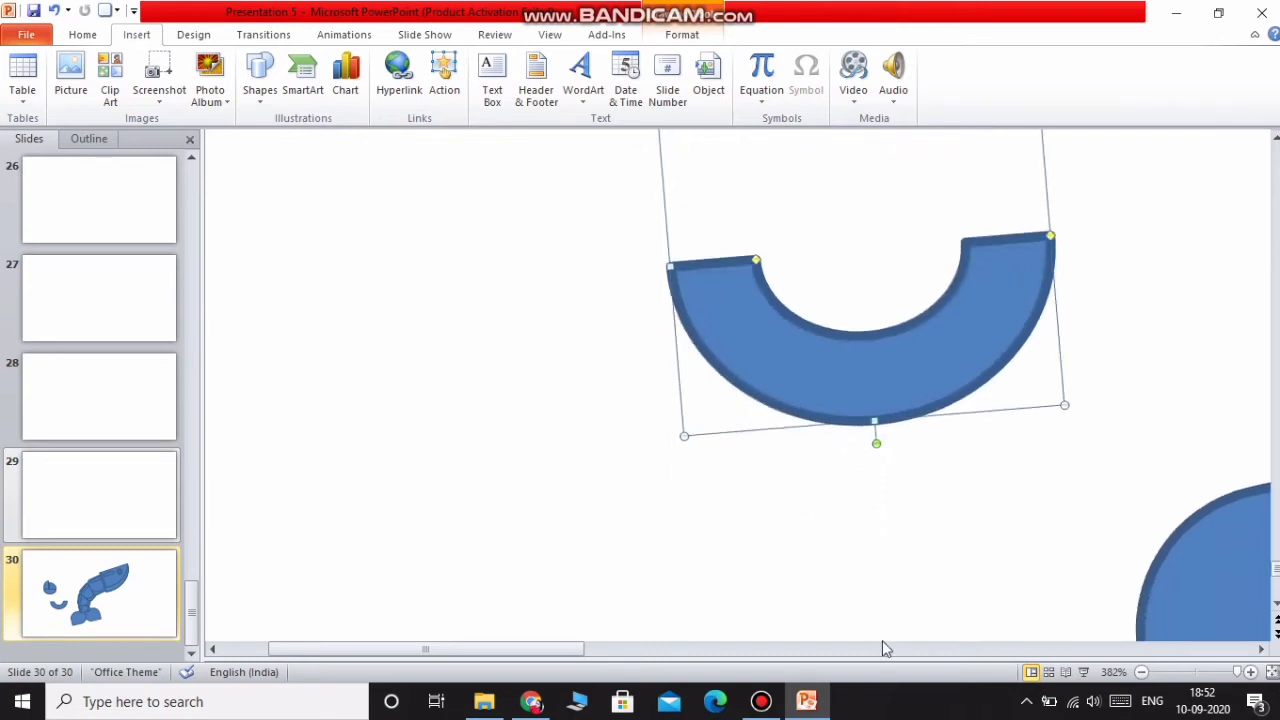
scroll(958, 508, up, 2)
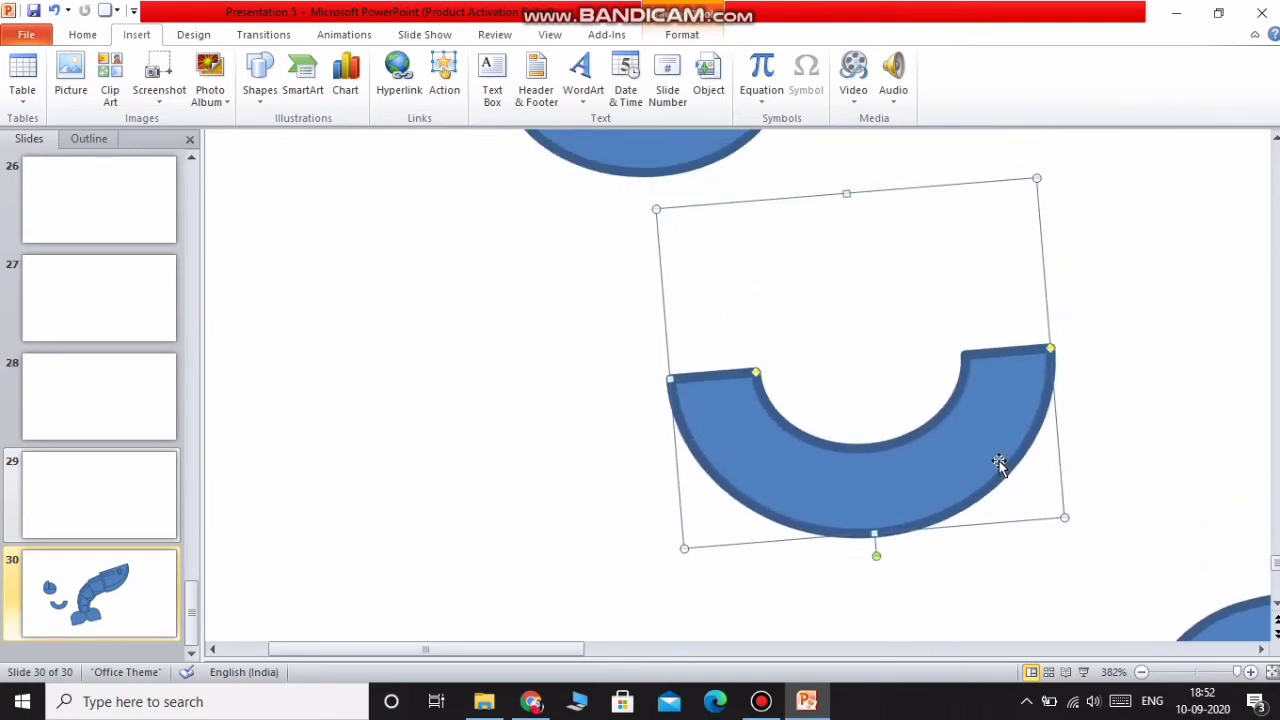
Step: Move the Block Arc up beneath the claw and rotate it level, with its left end meeting the claw's base
scroll(901, 386, up, 1)
drag(692, 520, 615, 288)
drag(759, 489, 733, 313)
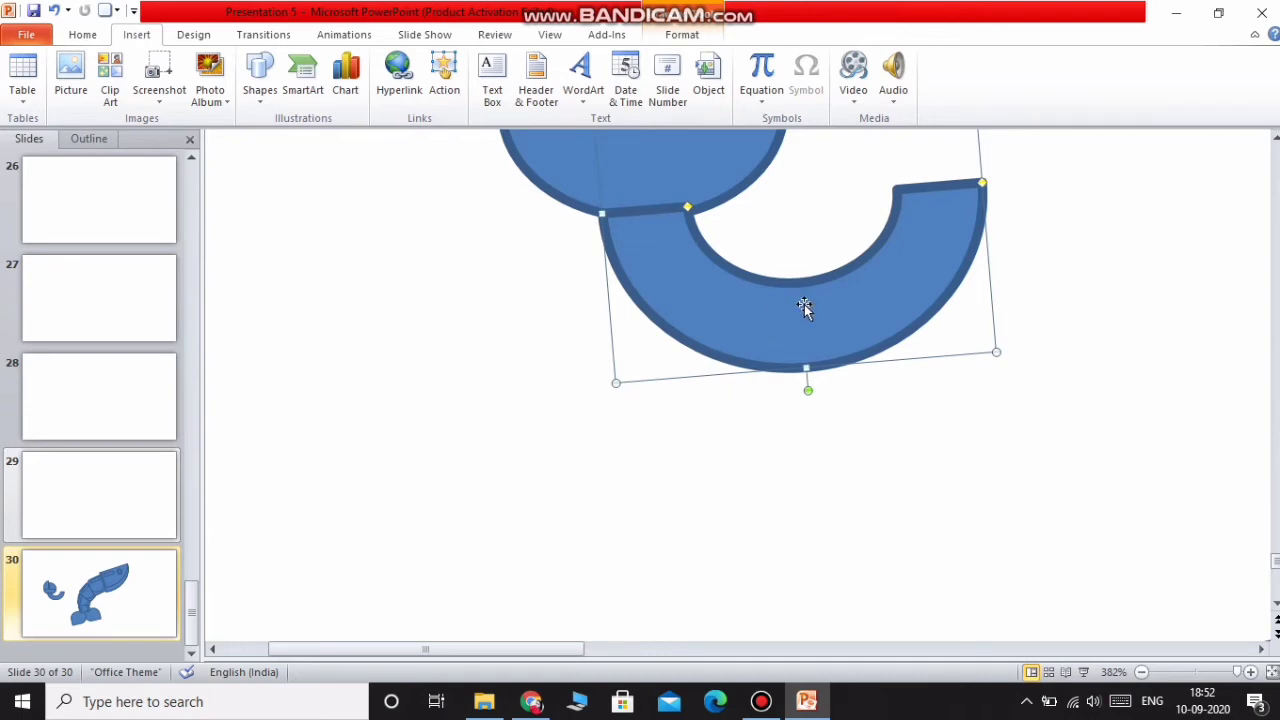
scroll(771, 314, up, 1)
click(703, 339)
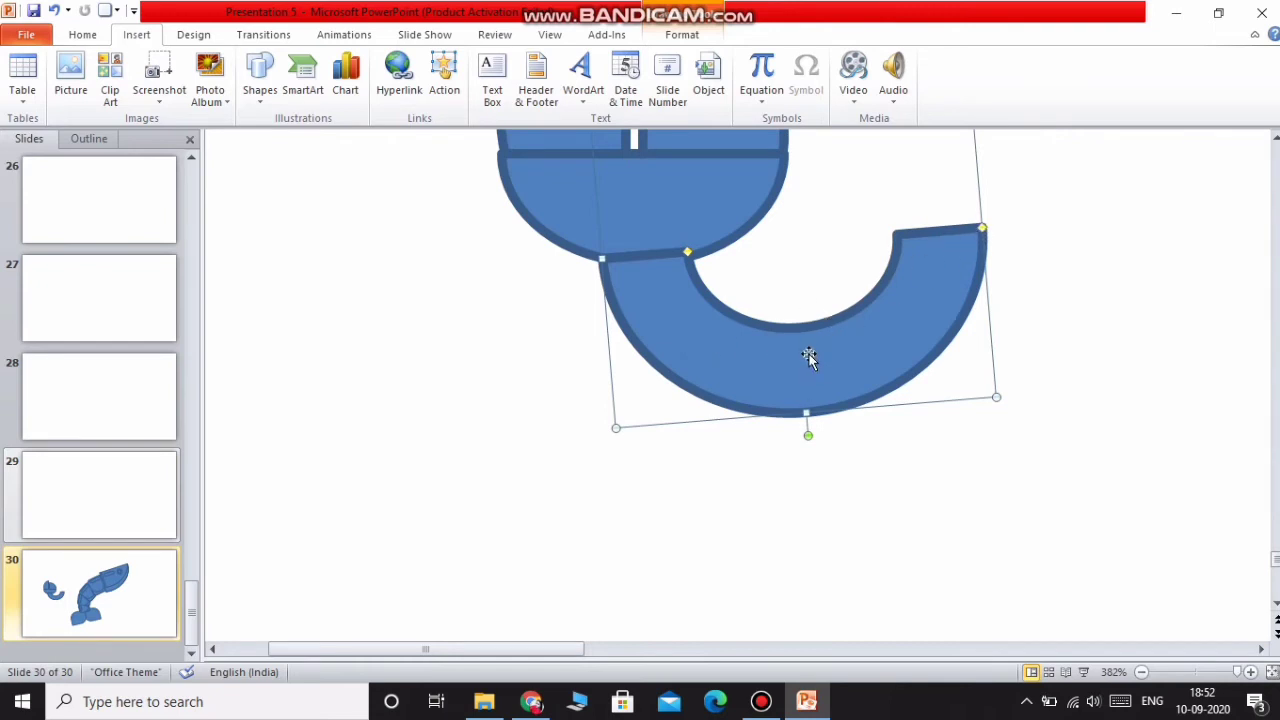
drag(805, 434, 793, 437)
drag(791, 377, 769, 379)
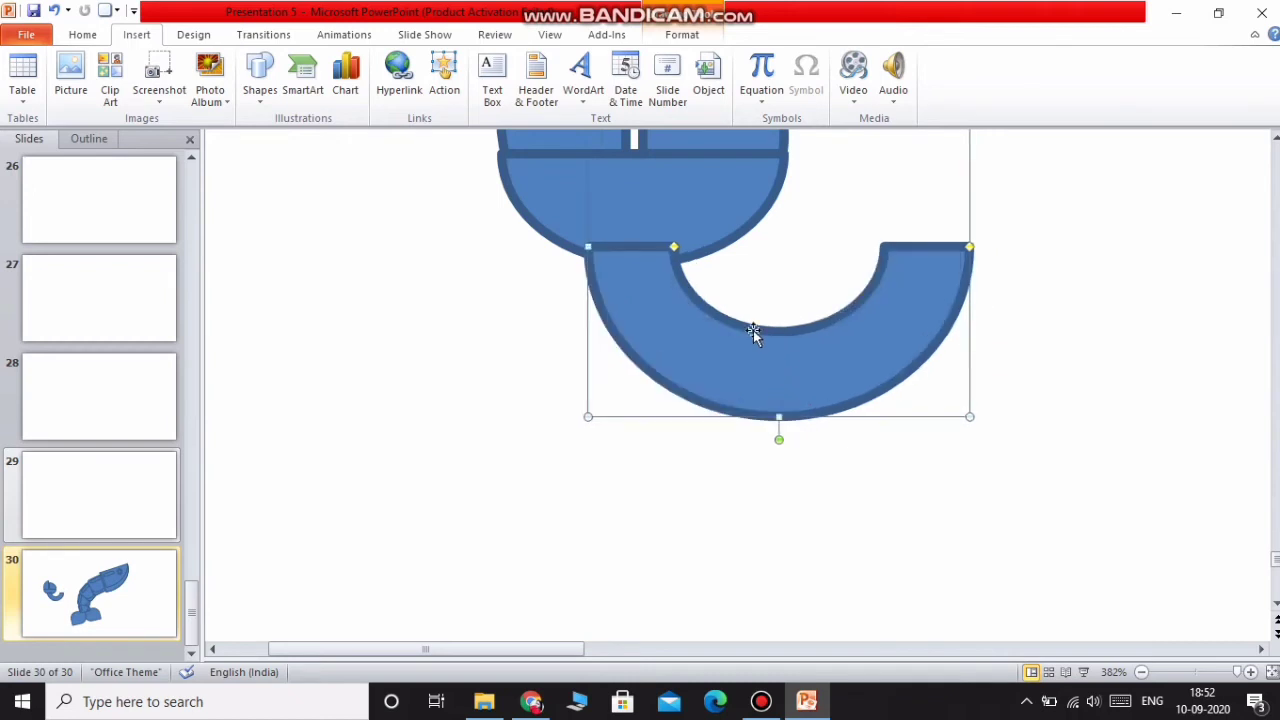
Step: Thicken the Block Arc, shift it slightly to the left and send it to the back behind the claw
drag(673, 248, 693, 247)
drag(686, 314, 678, 321)
right_click(679, 321)
mouse_move(765, 507)
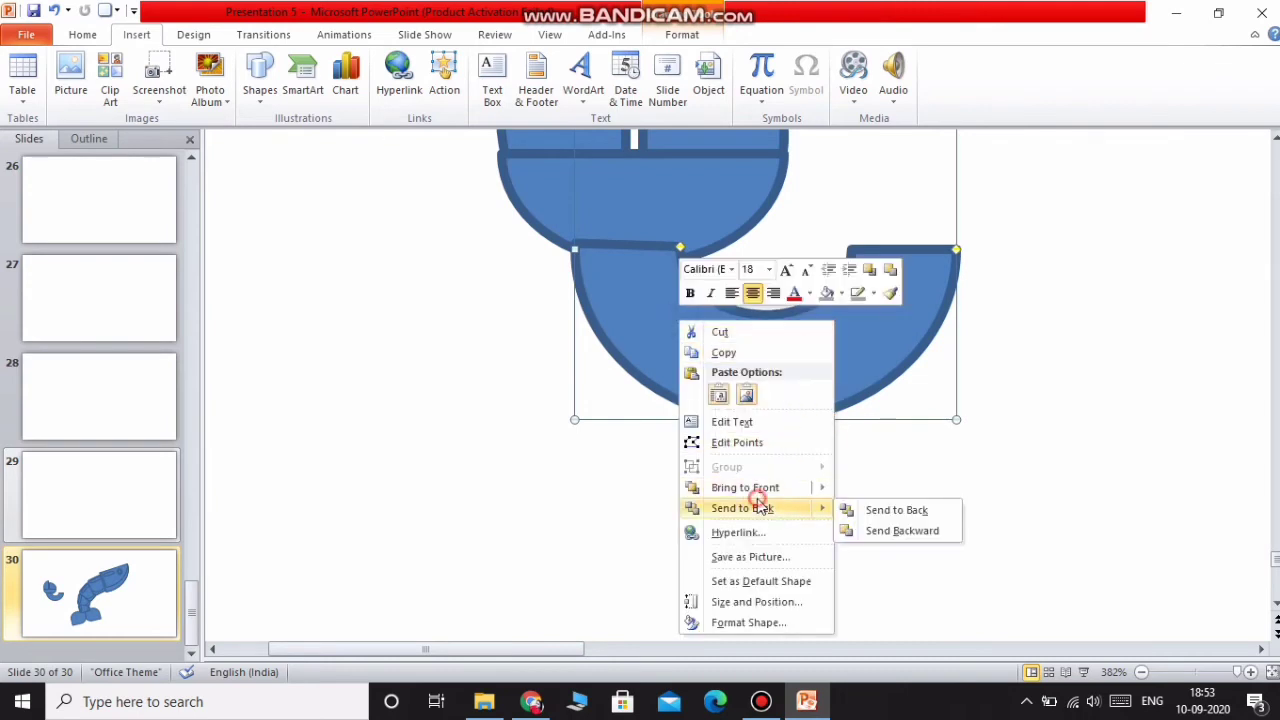
click(918, 509)
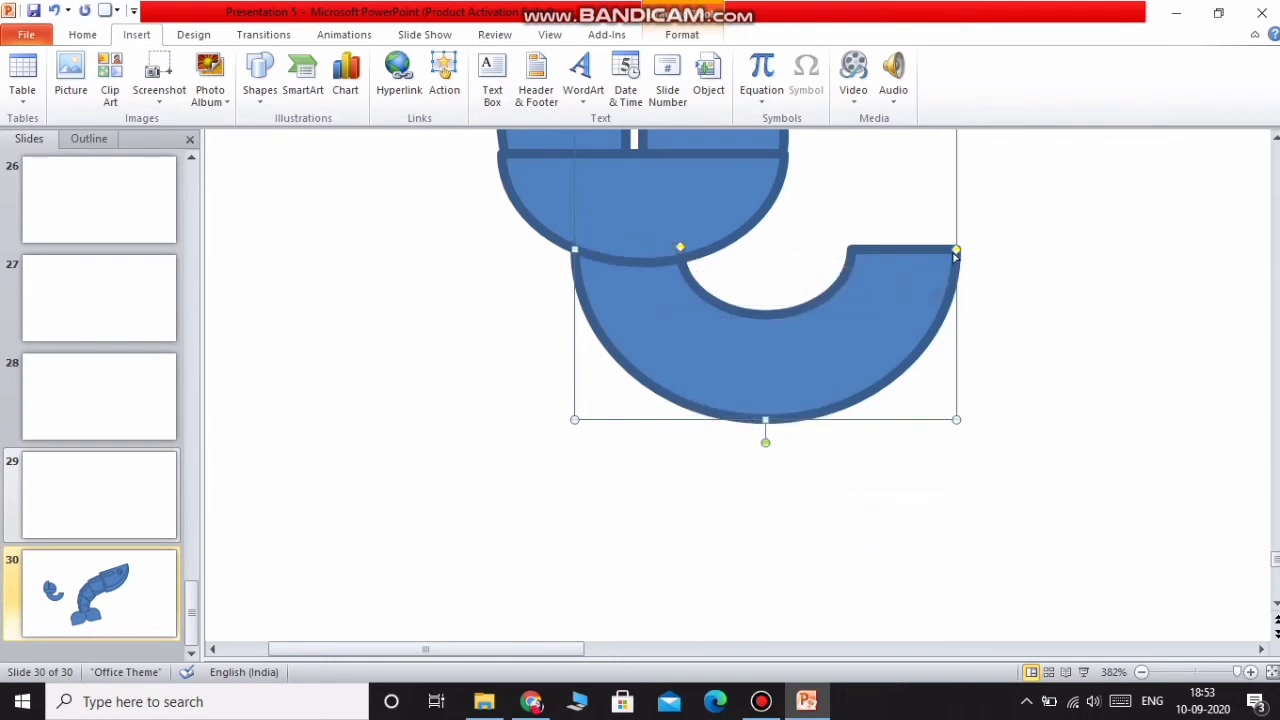
Step: Shorten the Block Arc to its left half, ending in a nearly vertical edge at its lowest point
drag(957, 251, 771, 420)
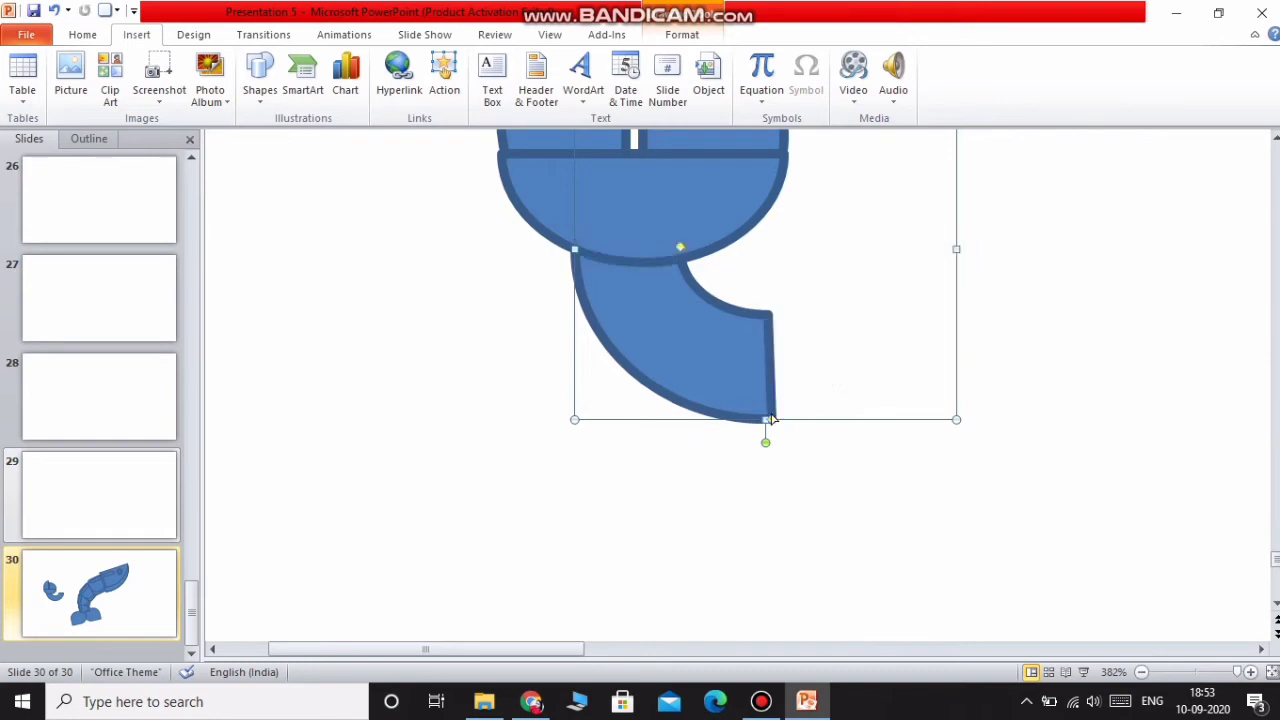
click(786, 480)
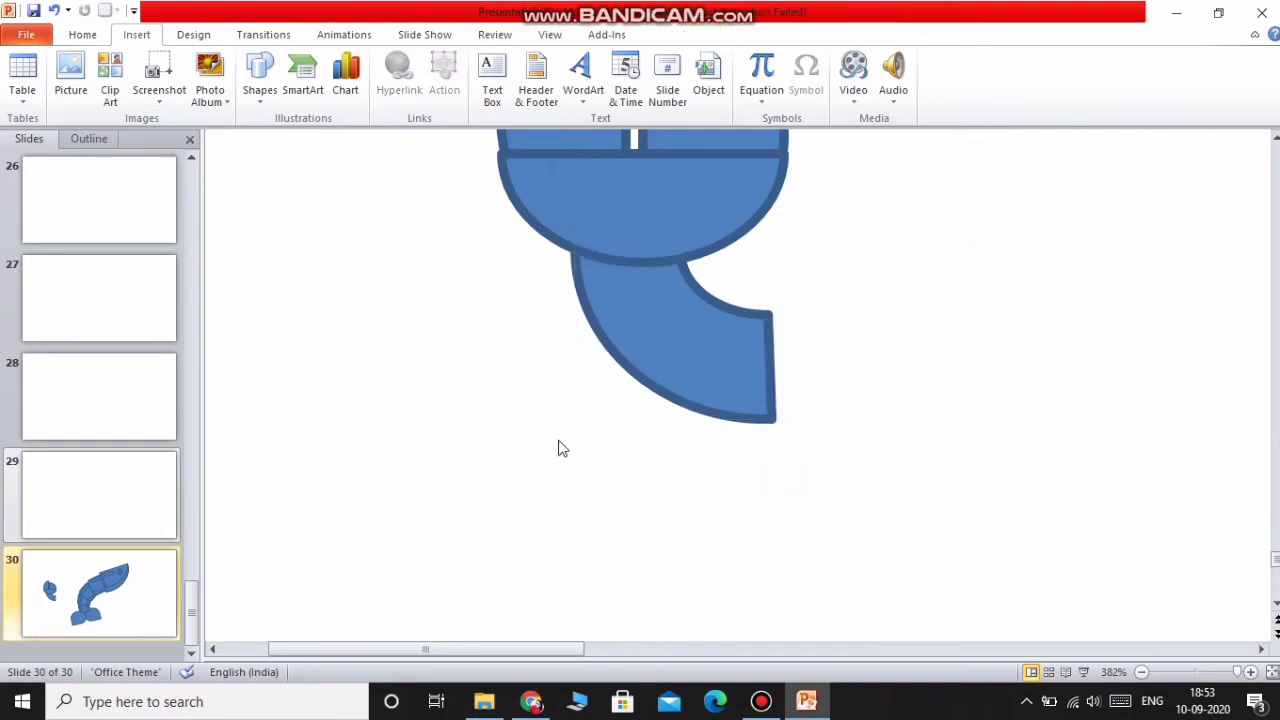
Step: Draw a long horizontal rounded rectangle from the arc's cut end, fully round its ends and overlap it onto the arc
click(255, 78)
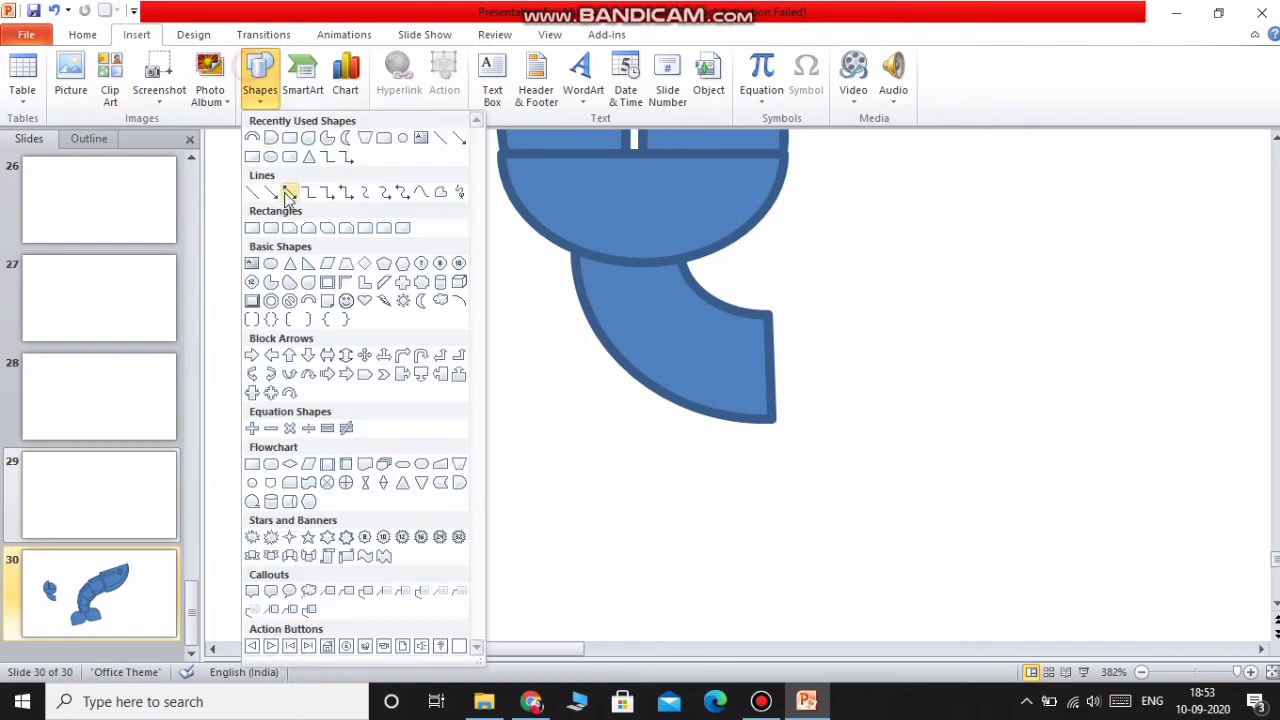
click(271, 228)
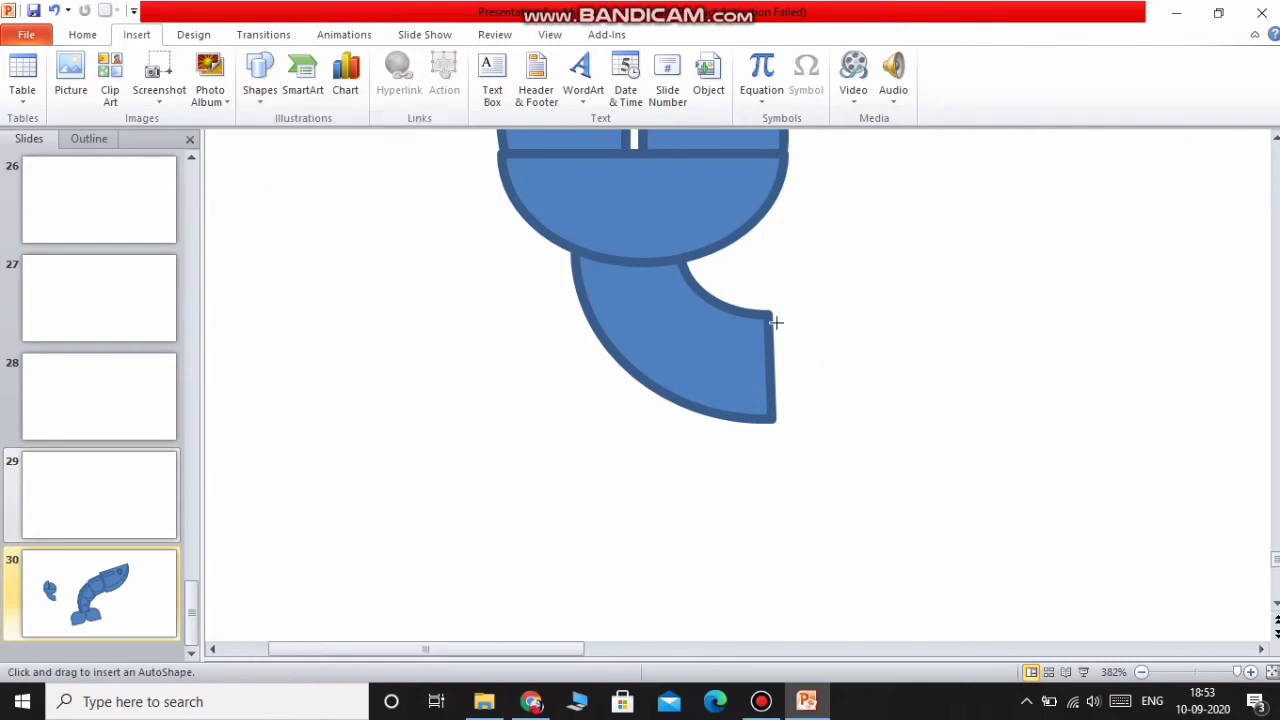
drag(769, 313, 1190, 419)
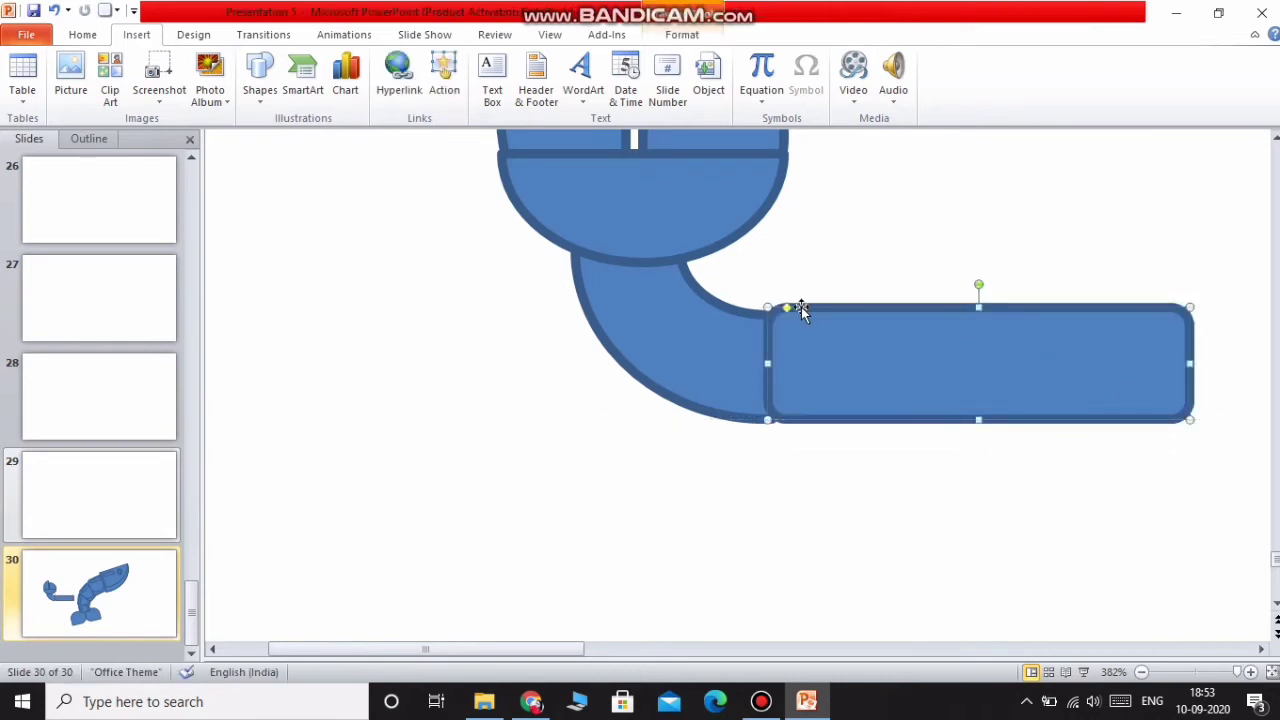
mouse_move(786, 311)
mouse_down()
mouse_move(821, 308)
mouse_move(826, 323)
mouse_move(794, 331)
mouse_move(766, 312)
mouse_up()
mouse_move(931, 305)
mouse_down()
mouse_move(931, 320)
mouse_move(931, 298)
mouse_up()
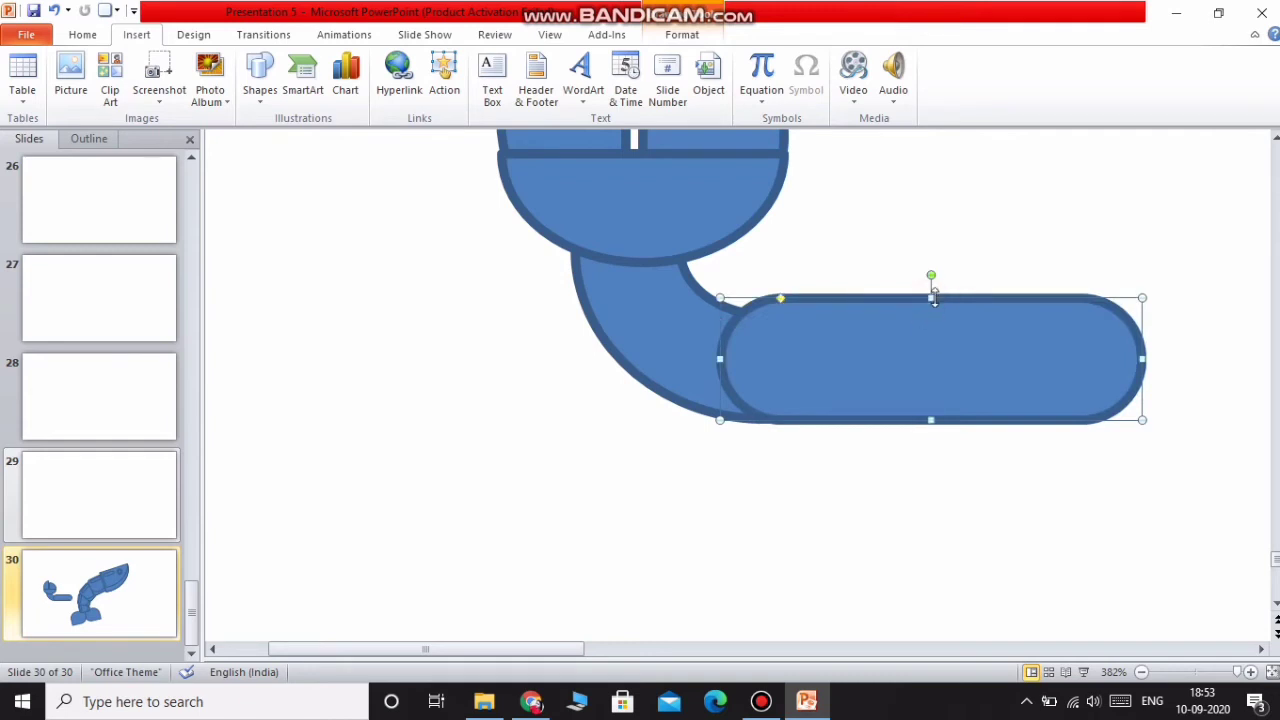
Step: Thicken the Block Arc so its inner curve meets the upper edge of the rounded bar
click(694, 326)
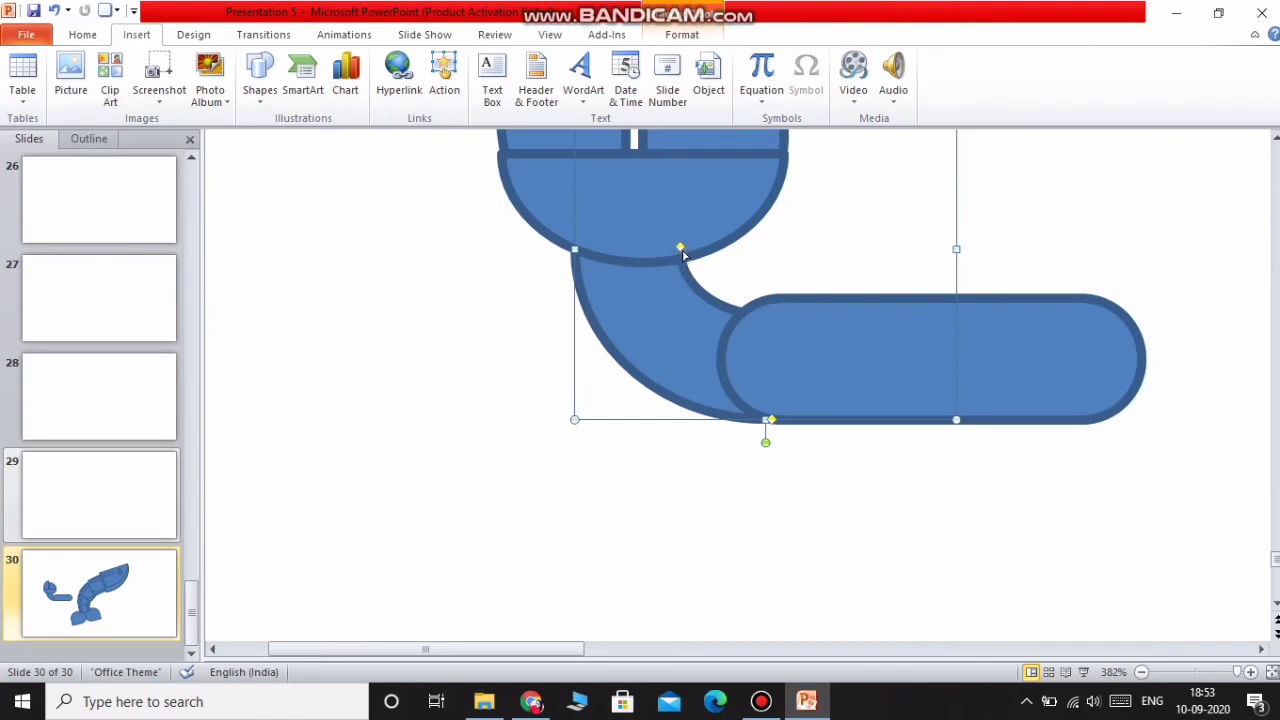
drag(680, 248, 700, 249)
click(506, 377)
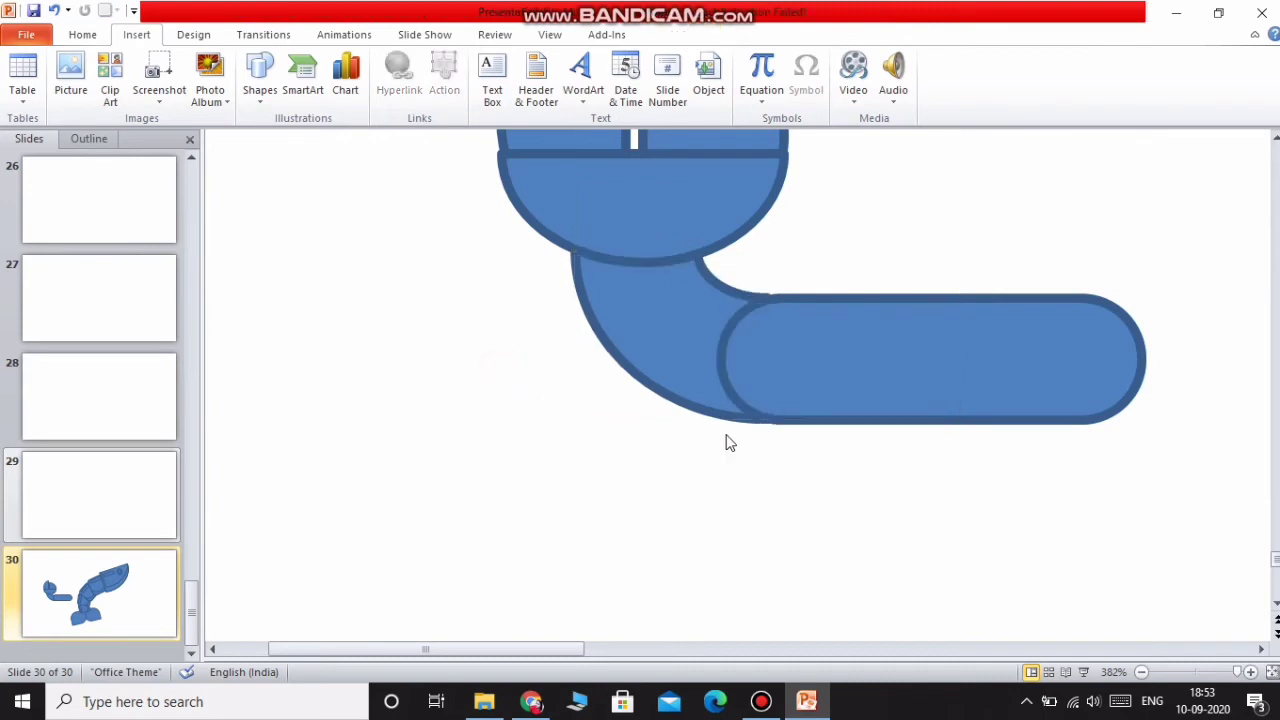
drag(1197, 180, 502, 508)
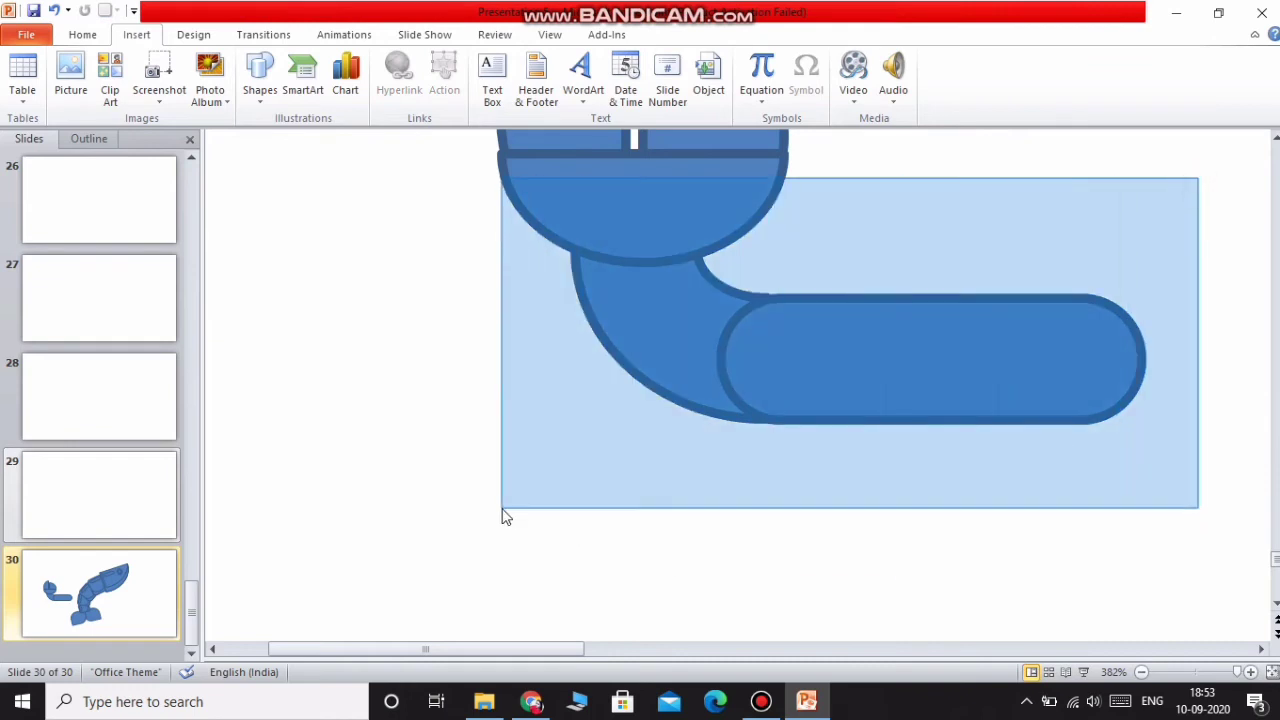
drag(1200, 180, 337, 477)
drag(1186, 183, 477, 584)
drag(446, 166, 1275, 537)
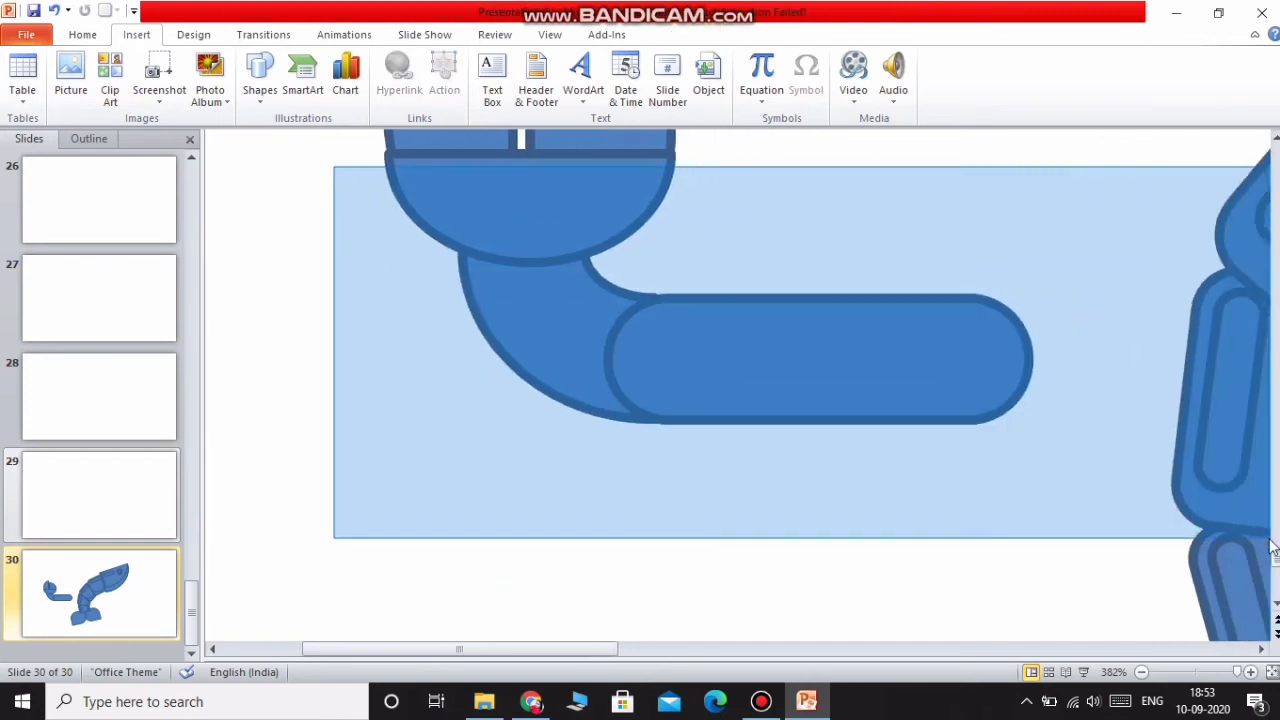
click(541, 300)
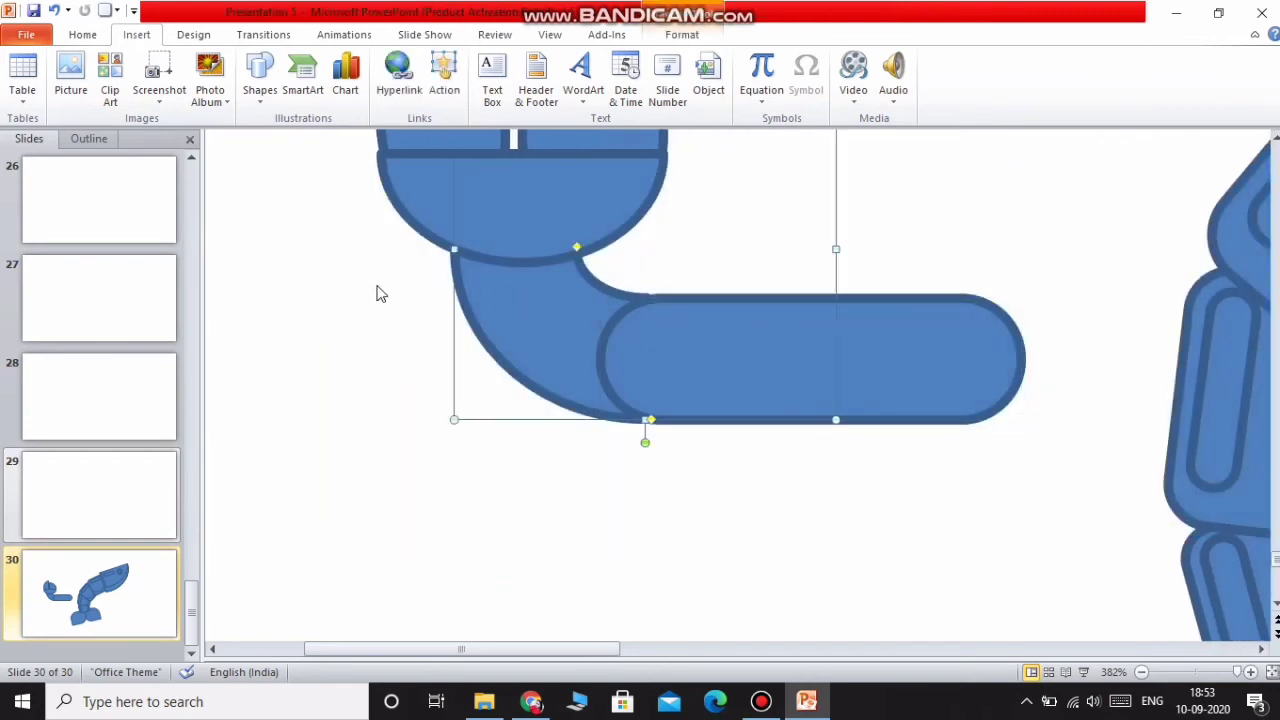
scroll(380, 293, up, 3)
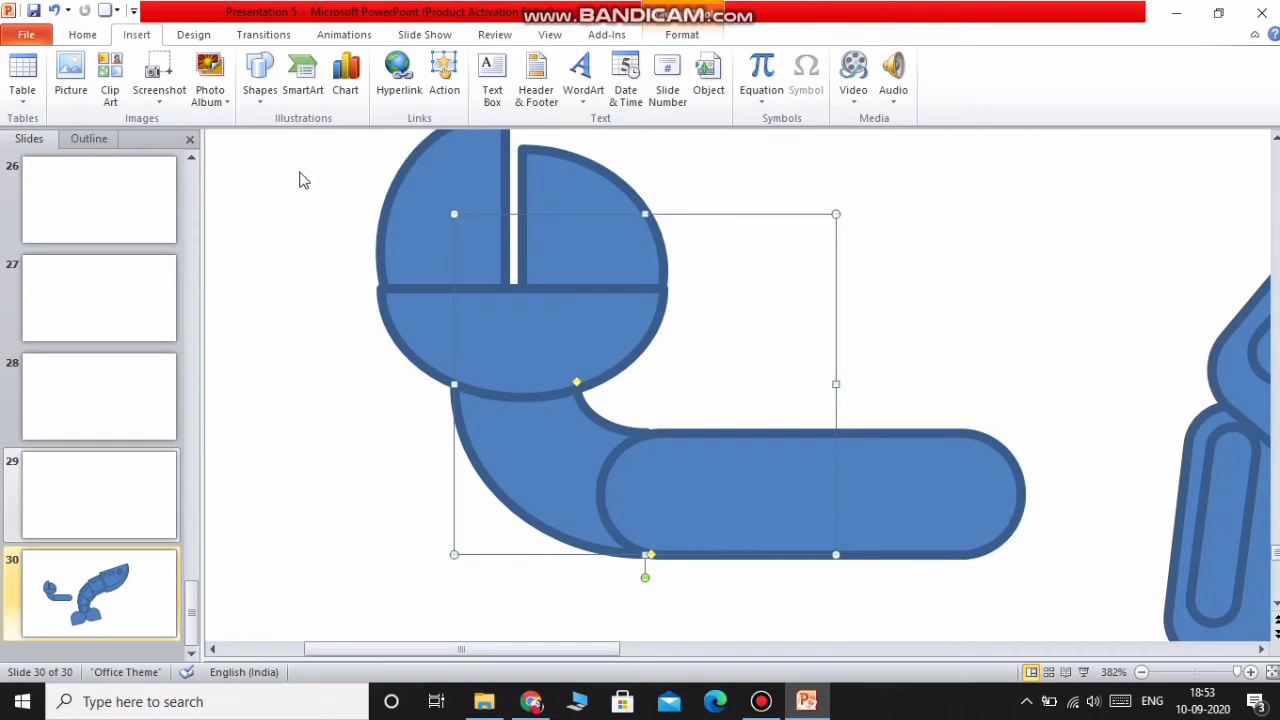
drag(274, 155, 1080, 625)
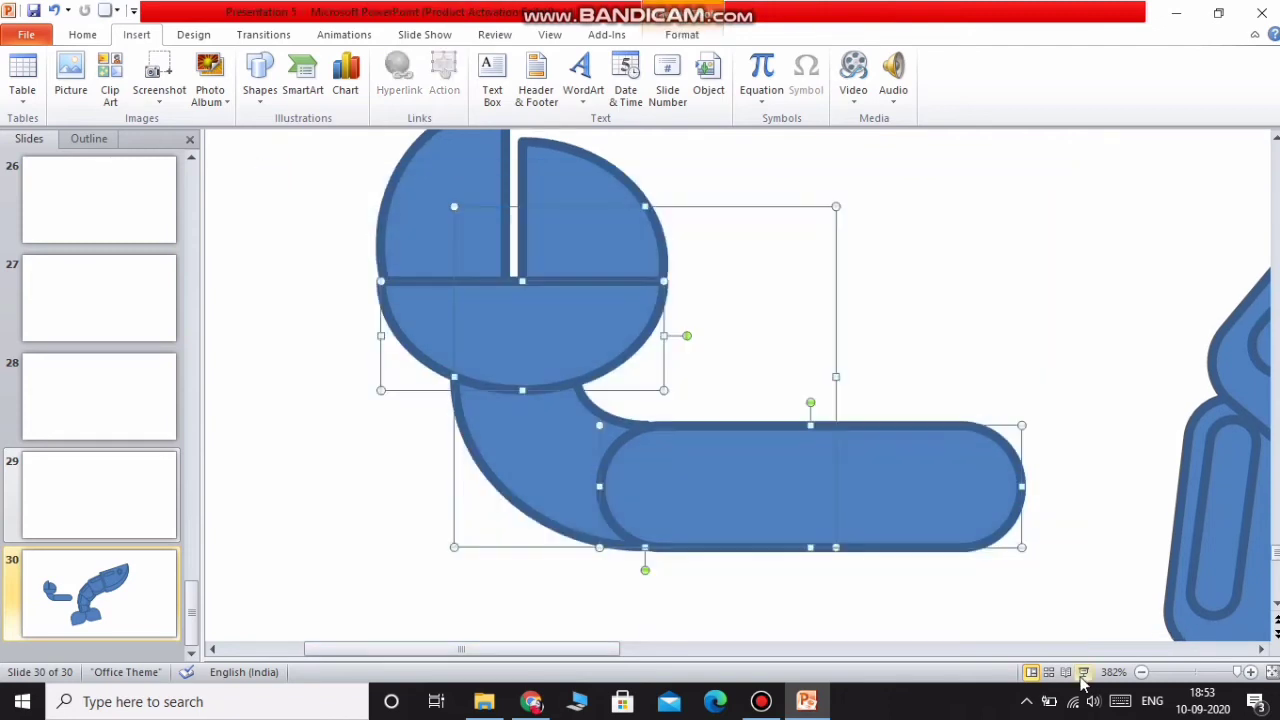
click(985, 329)
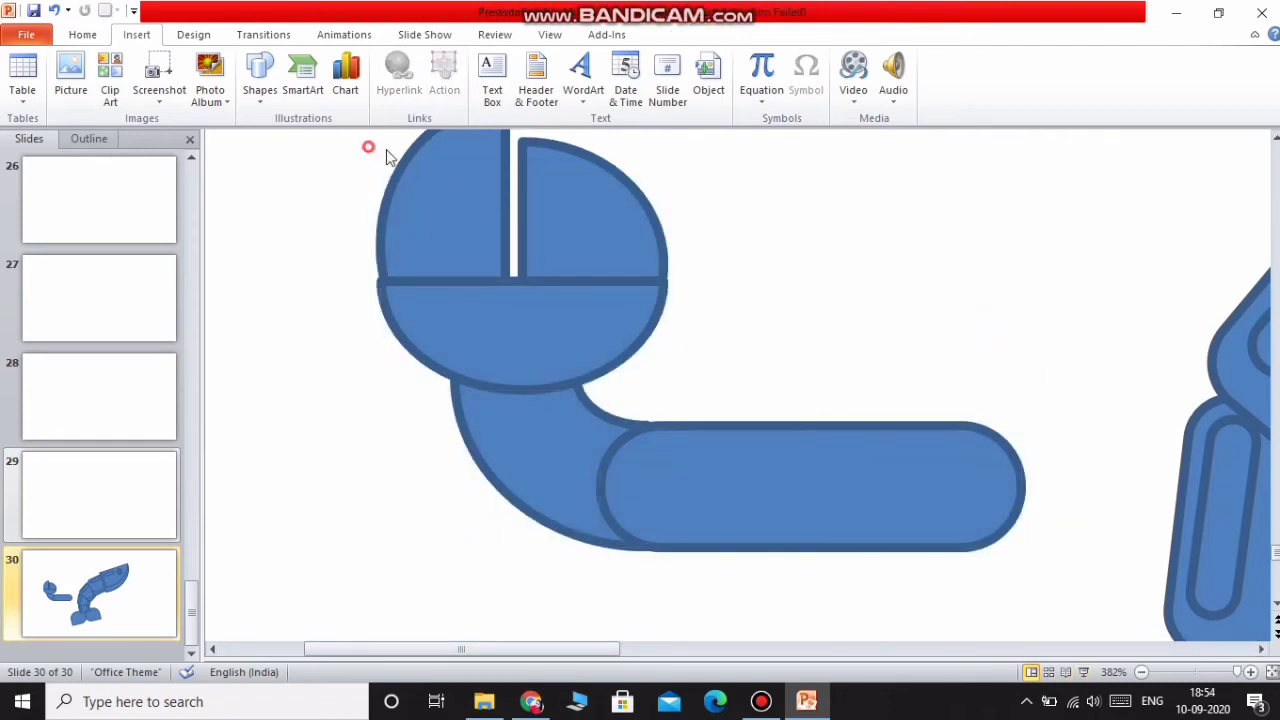
drag(386, 149, 1060, 617)
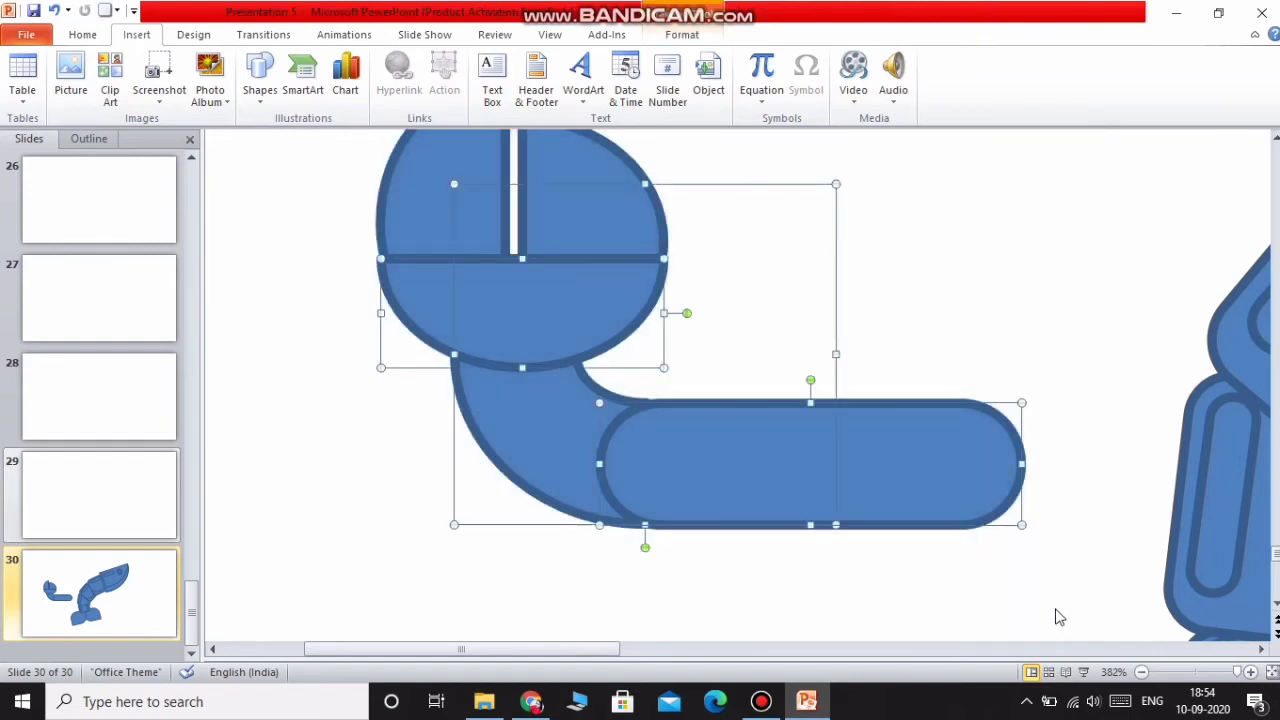
click(1172, 226)
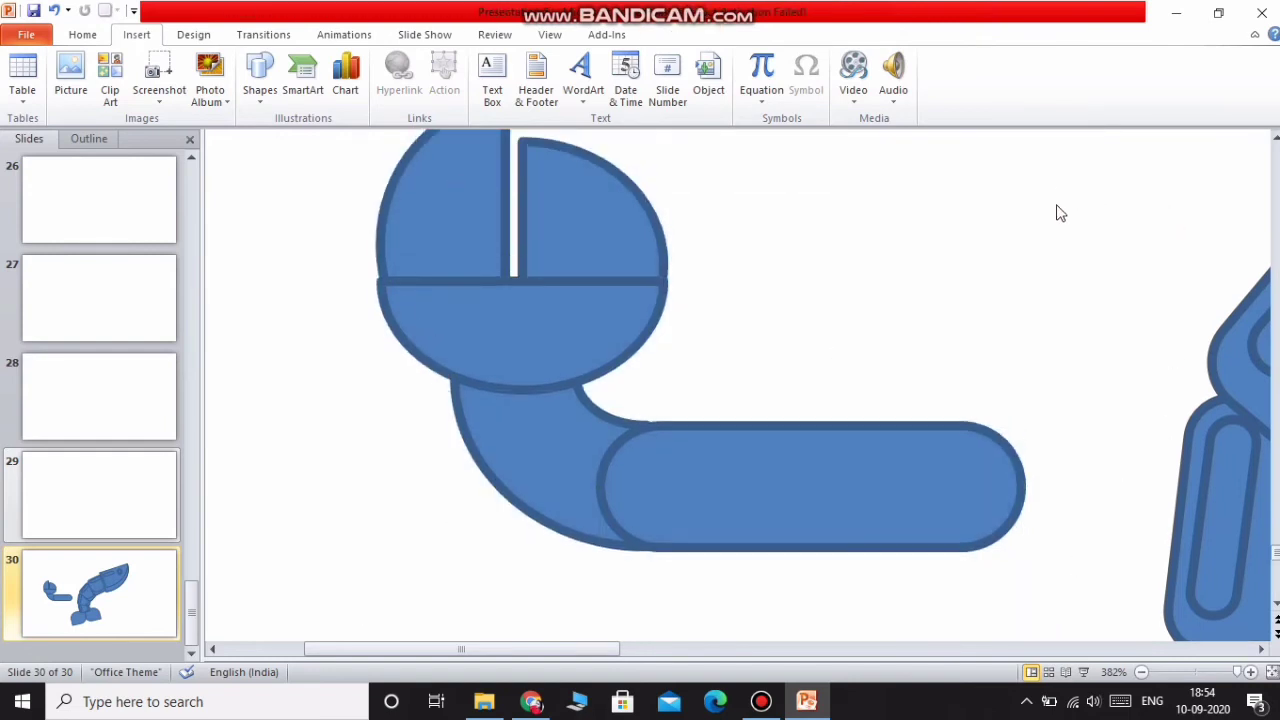
Step: Unite the Block Arc and the rounded bar with Shape Union and nudge the merged arm slightly down beneath the claw
drag(1075, 135, 424, 620)
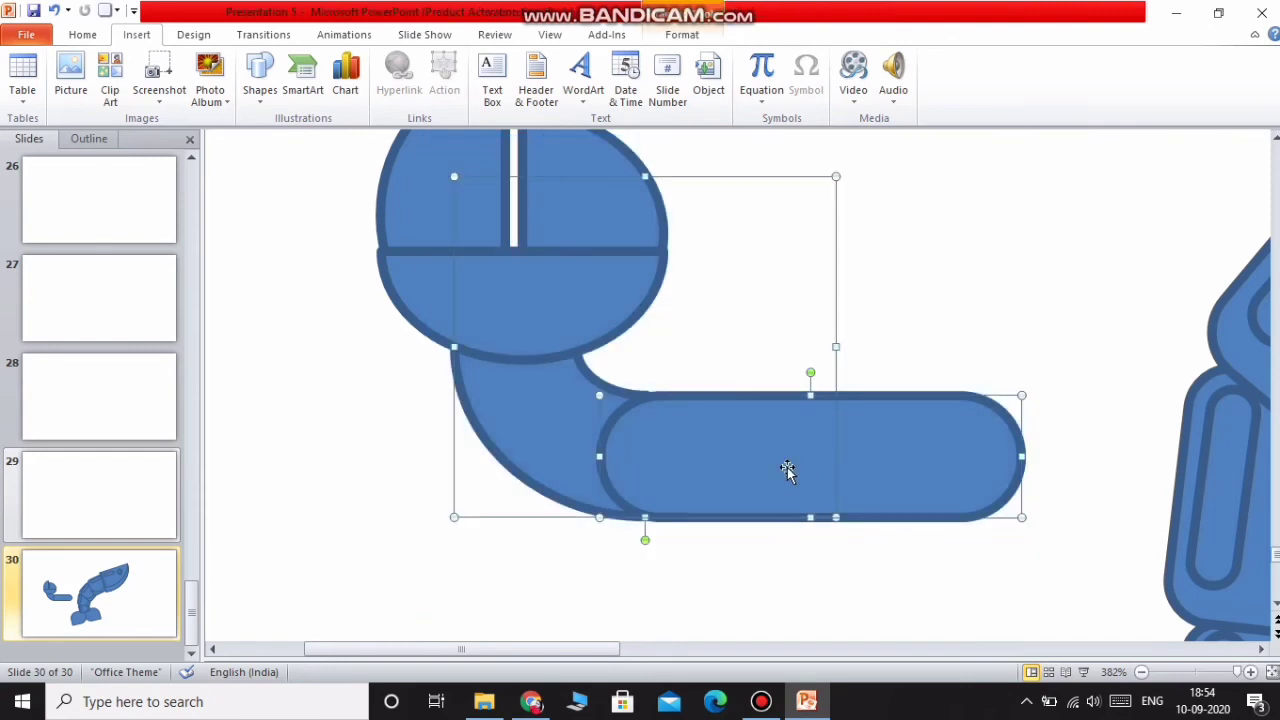
click(193, 34)
click(1216, 85)
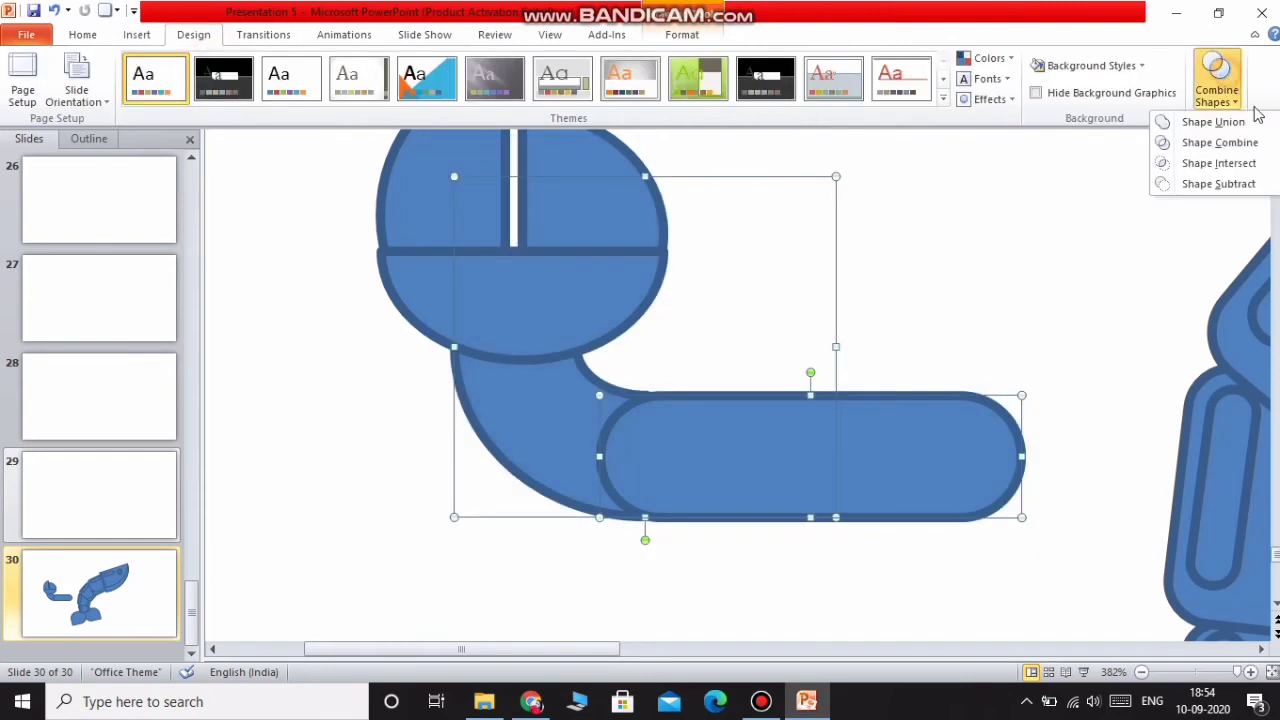
click(1237, 125)
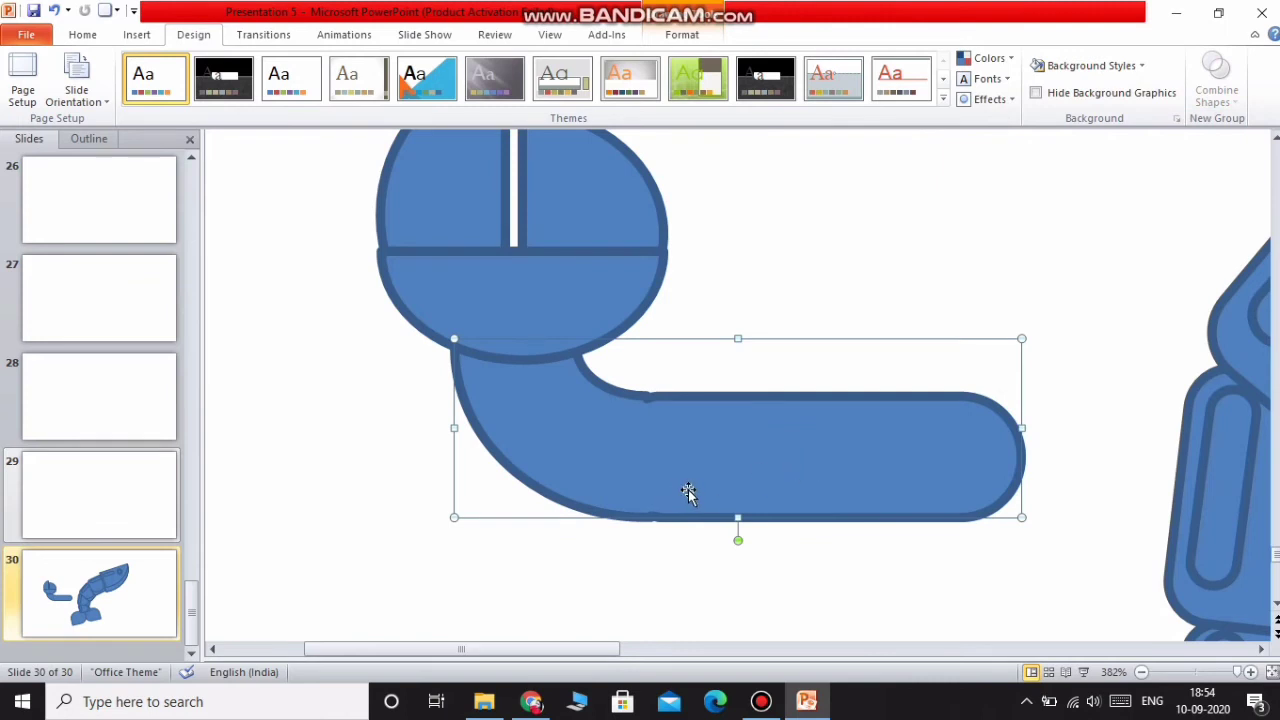
mouse_move(641, 453)
mouse_down()
mouse_move(634, 471)
mouse_move(643, 460)
mouse_up()
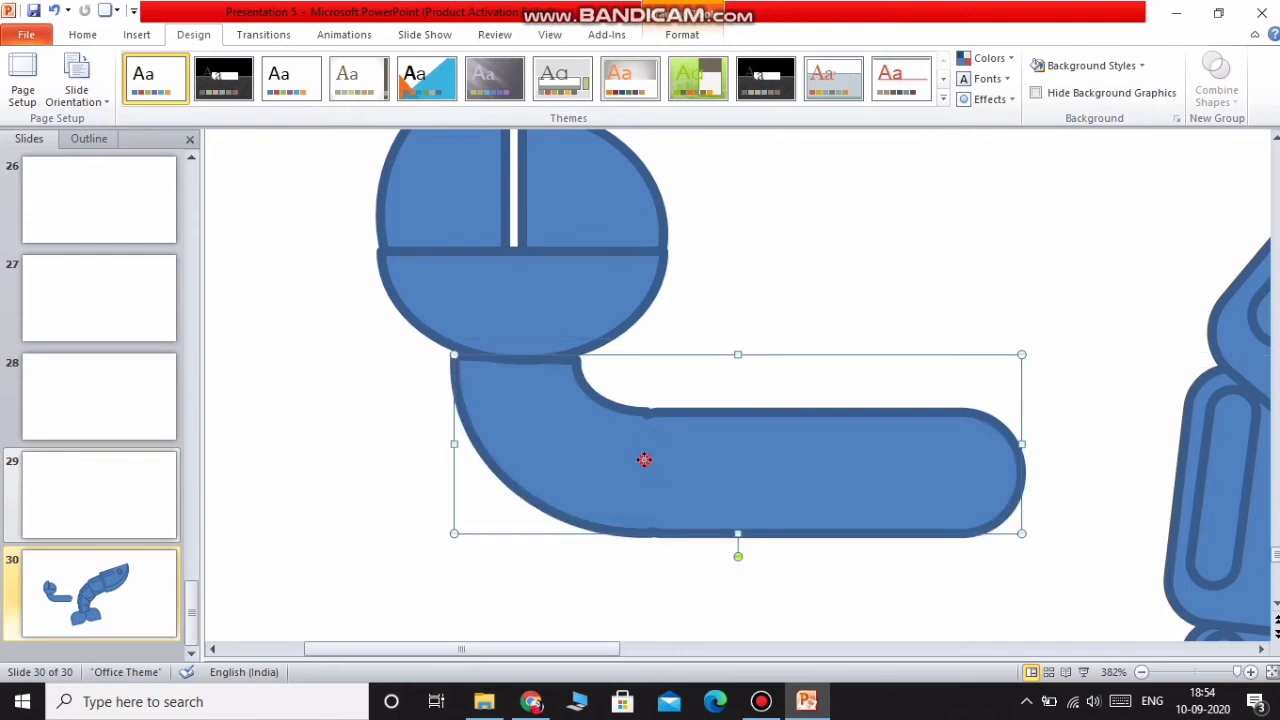
click(846, 279)
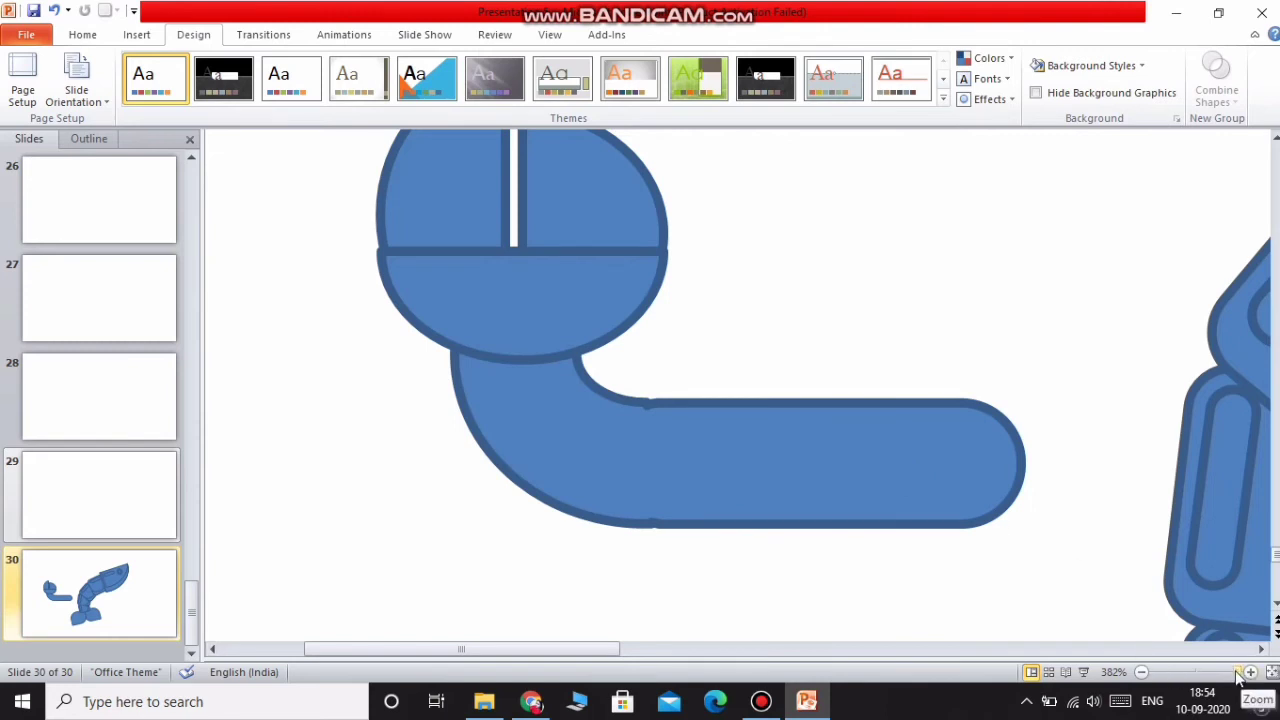
Step: Group the three claw pieces and the merged arm into one object
drag(1238, 677, 1205, 680)
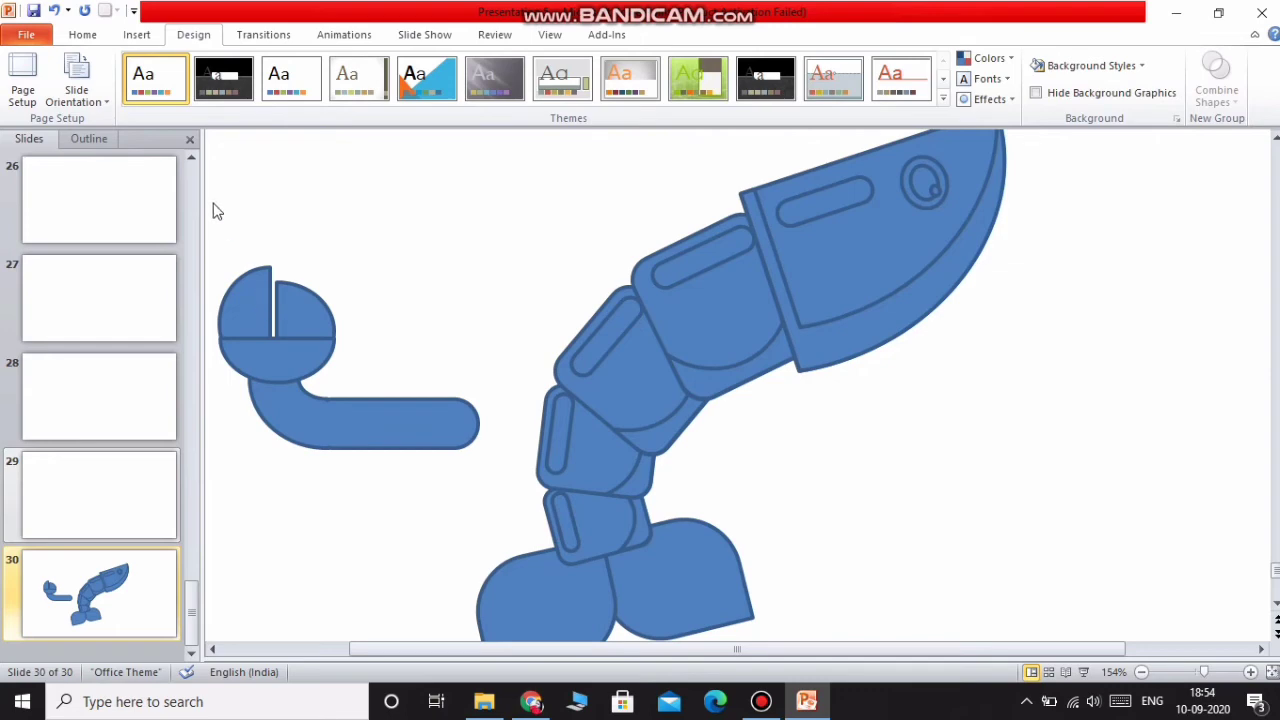
click(469, 414)
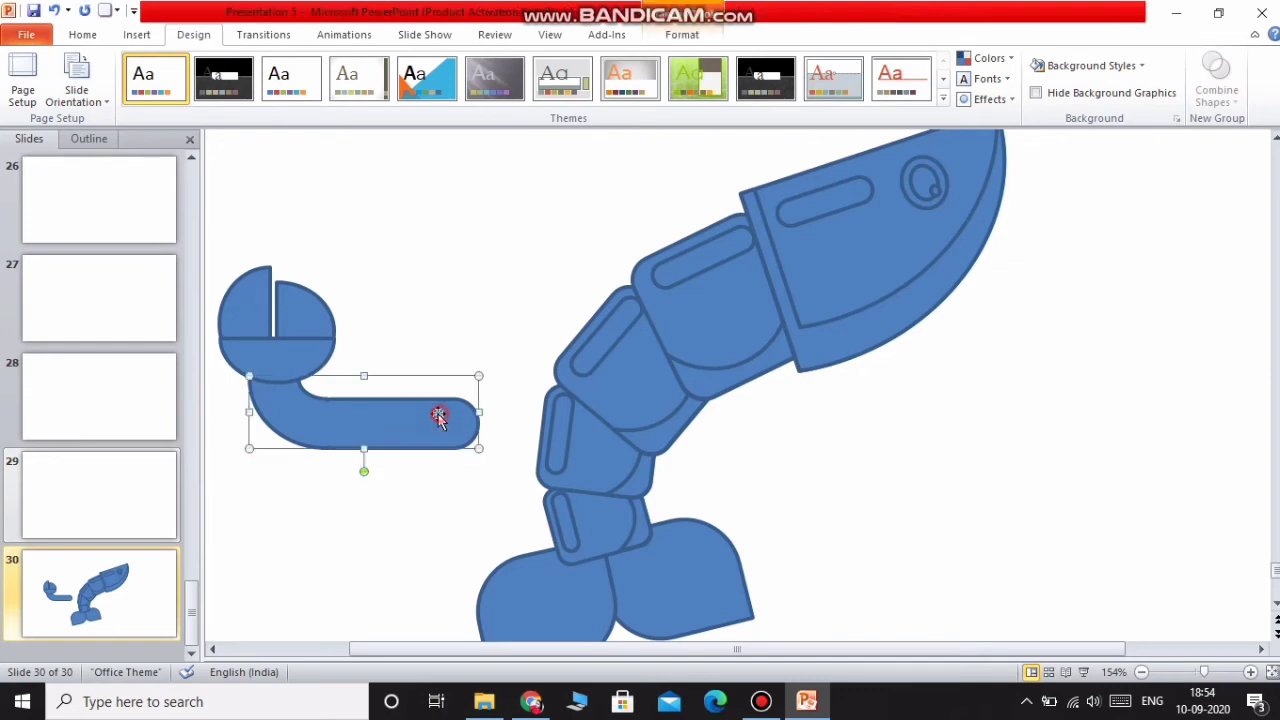
mouse_move(480, 413)
mouse_down()
mouse_move(432, 416)
mouse_move(478, 420)
mouse_up()
click(252, 313)
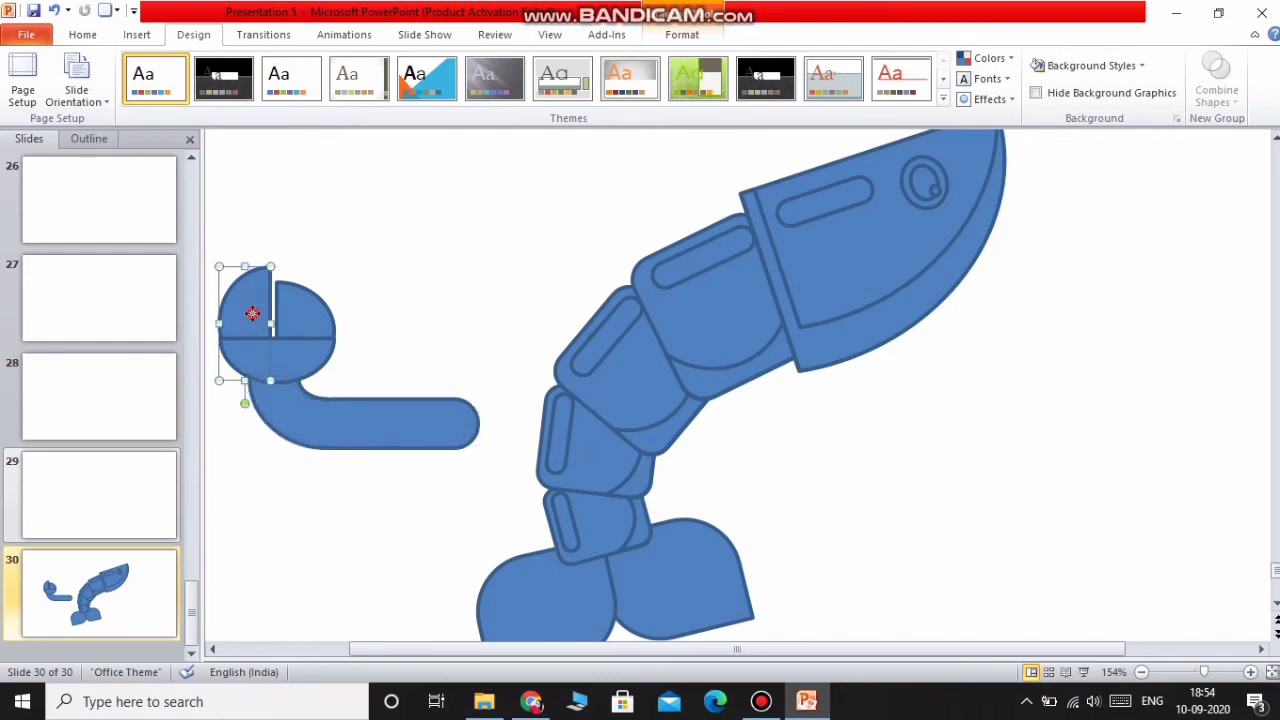
drag(506, 221, 197, 528)
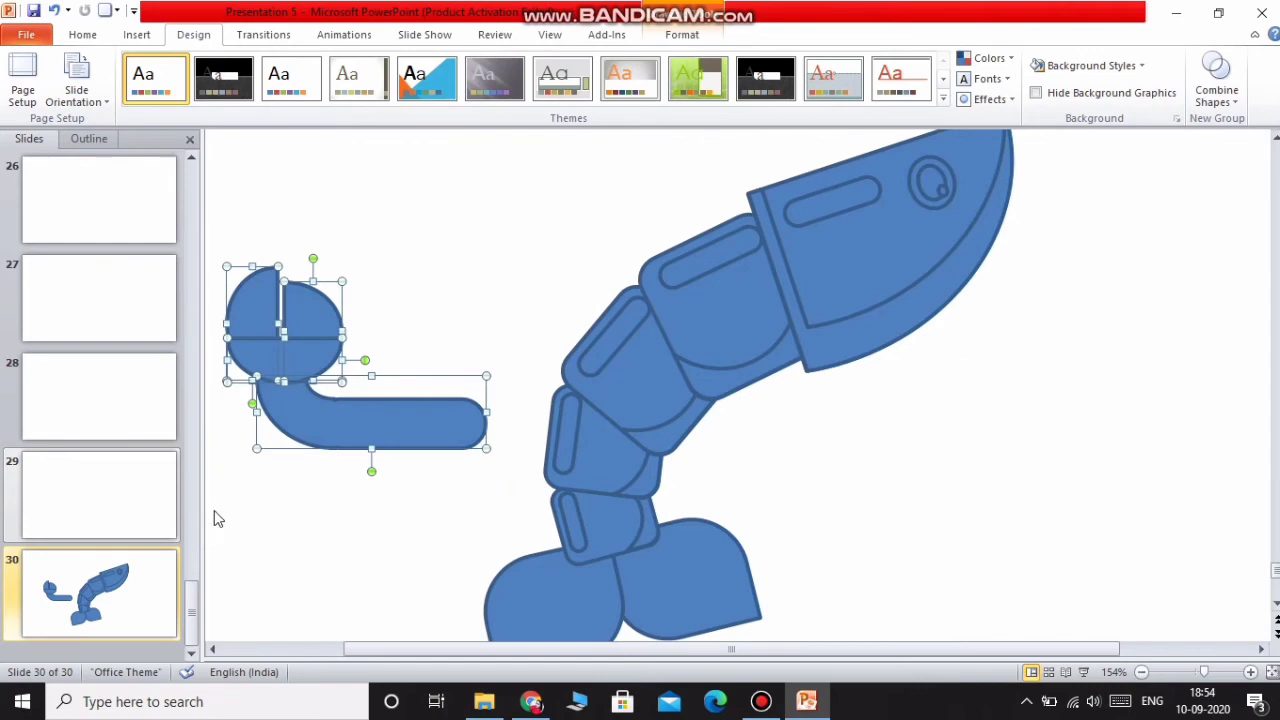
right_click(279, 392)
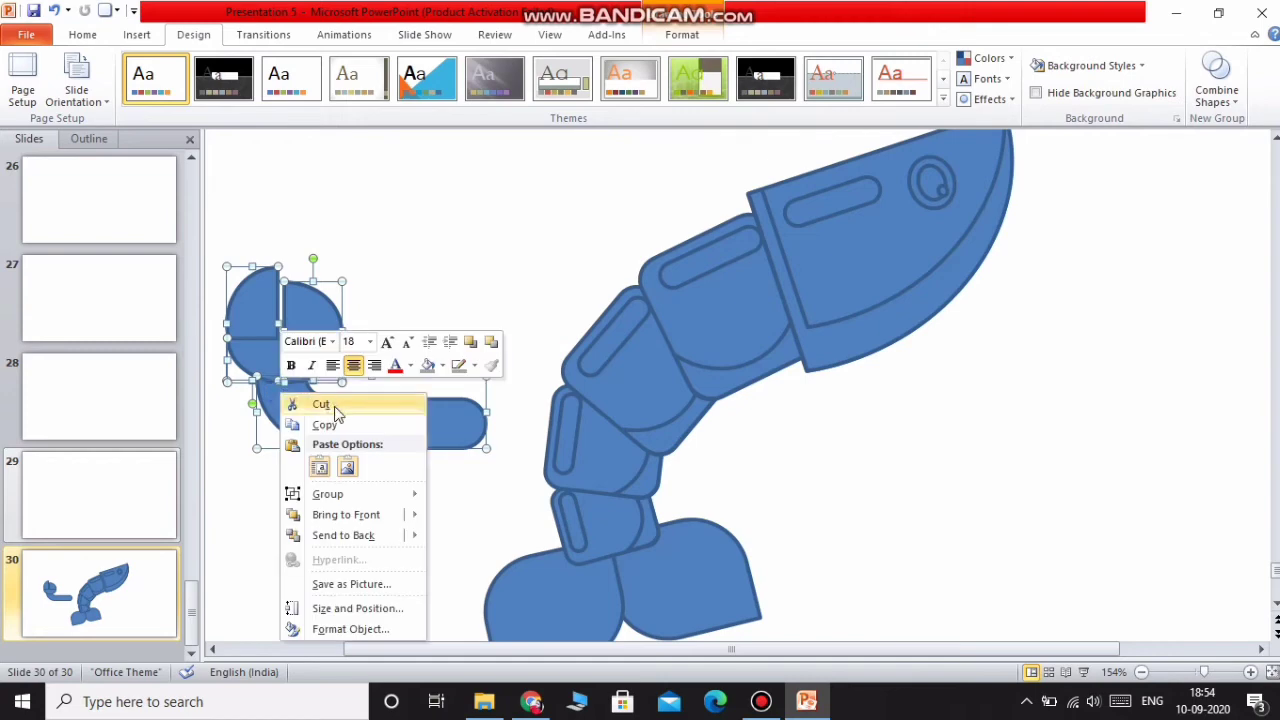
mouse_move(350, 494)
click(470, 496)
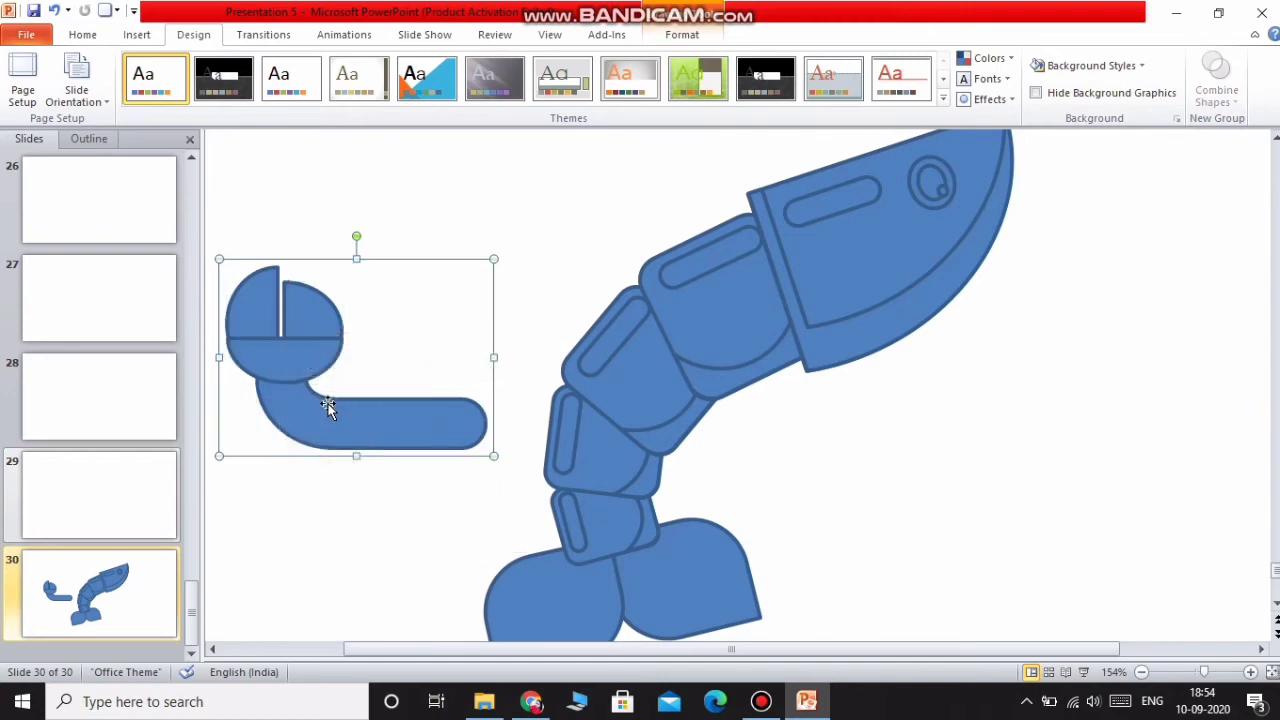
Step: Move the grouped arm onto the body so the bar overlaps the head and upper segment, with the claw above the back
drag(329, 409, 950, 424)
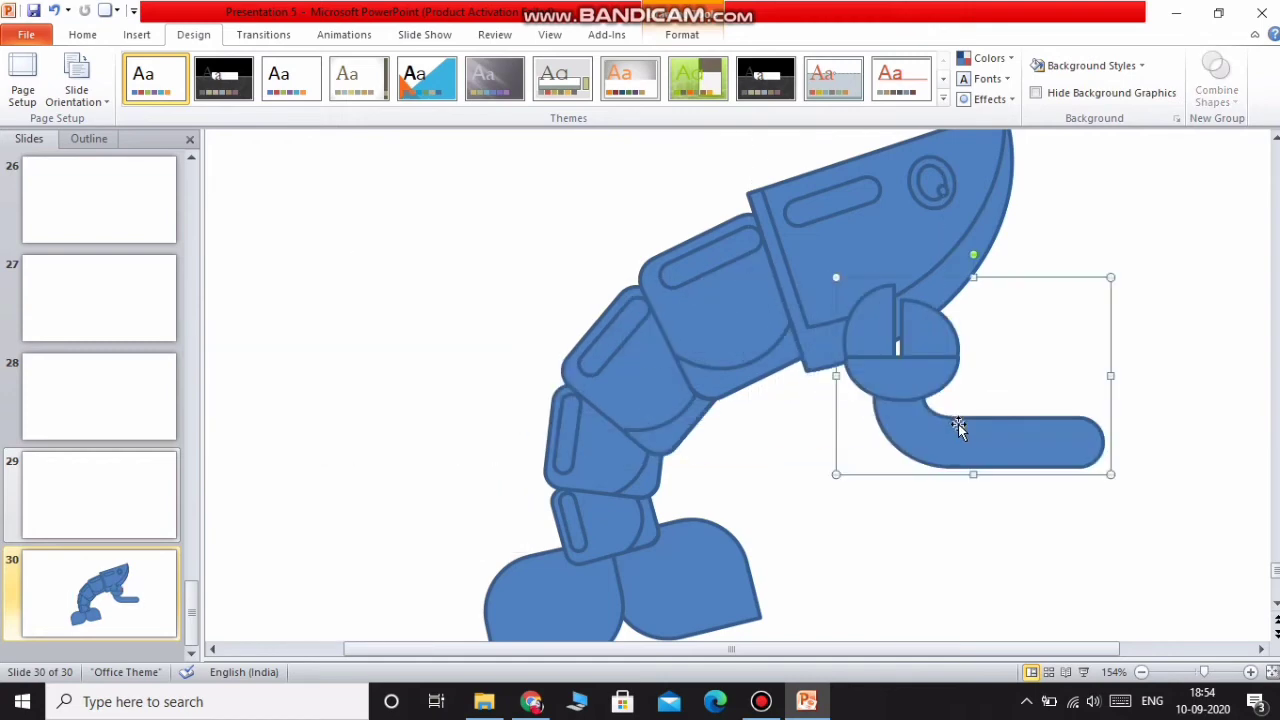
scroll(995, 457, up, 2)
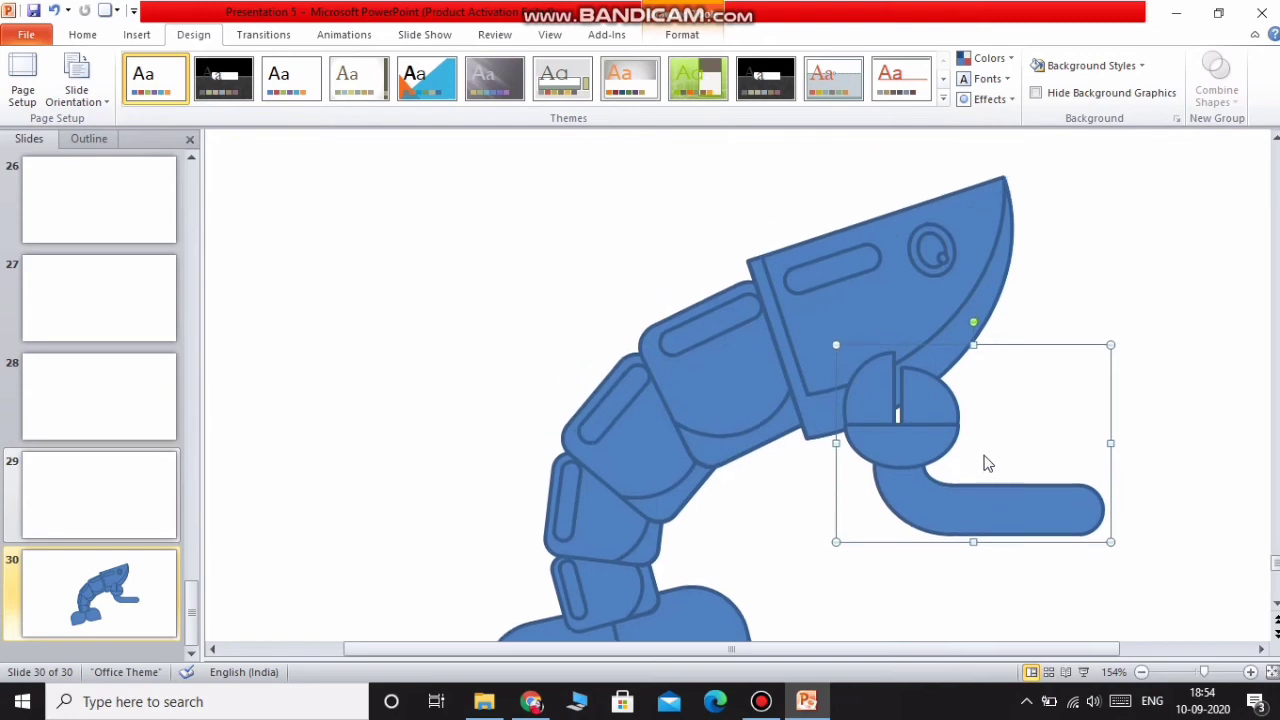
drag(986, 463, 765, 305)
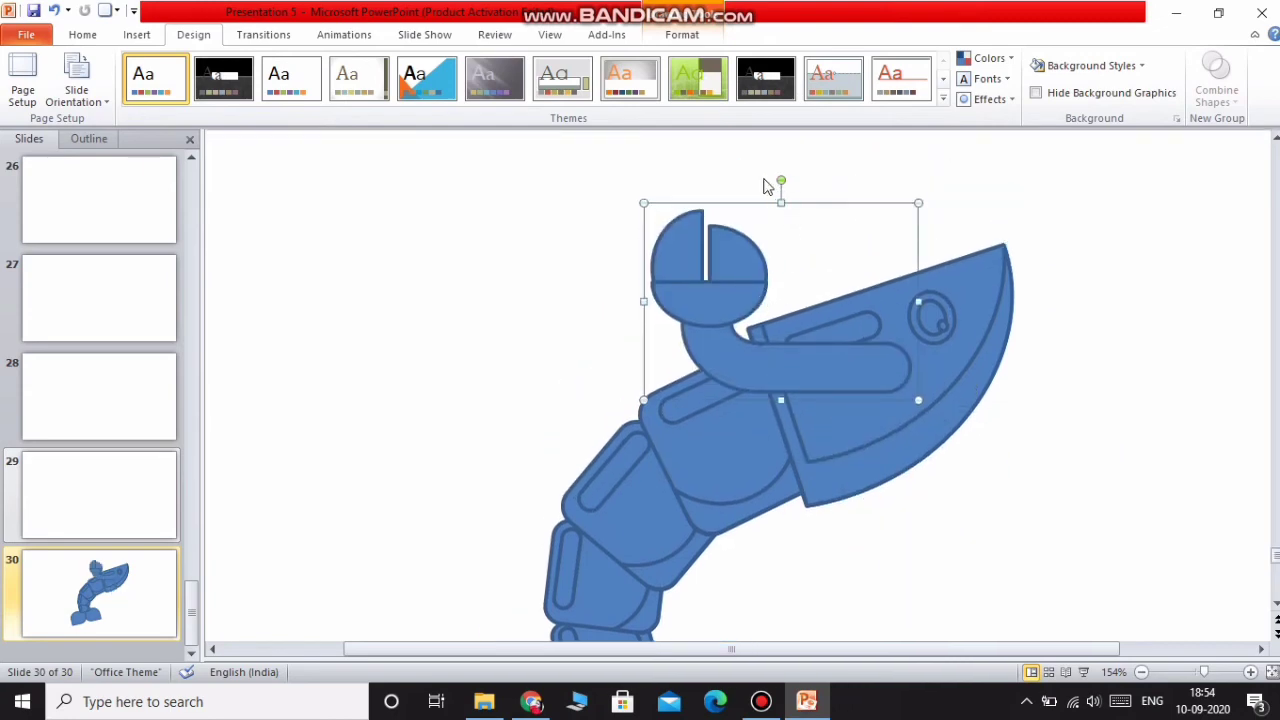
Step: Rotate the grouped arm clockwise until it rises above the back with its claw facing forward, and send it behind the body
drag(783, 175, 918, 263)
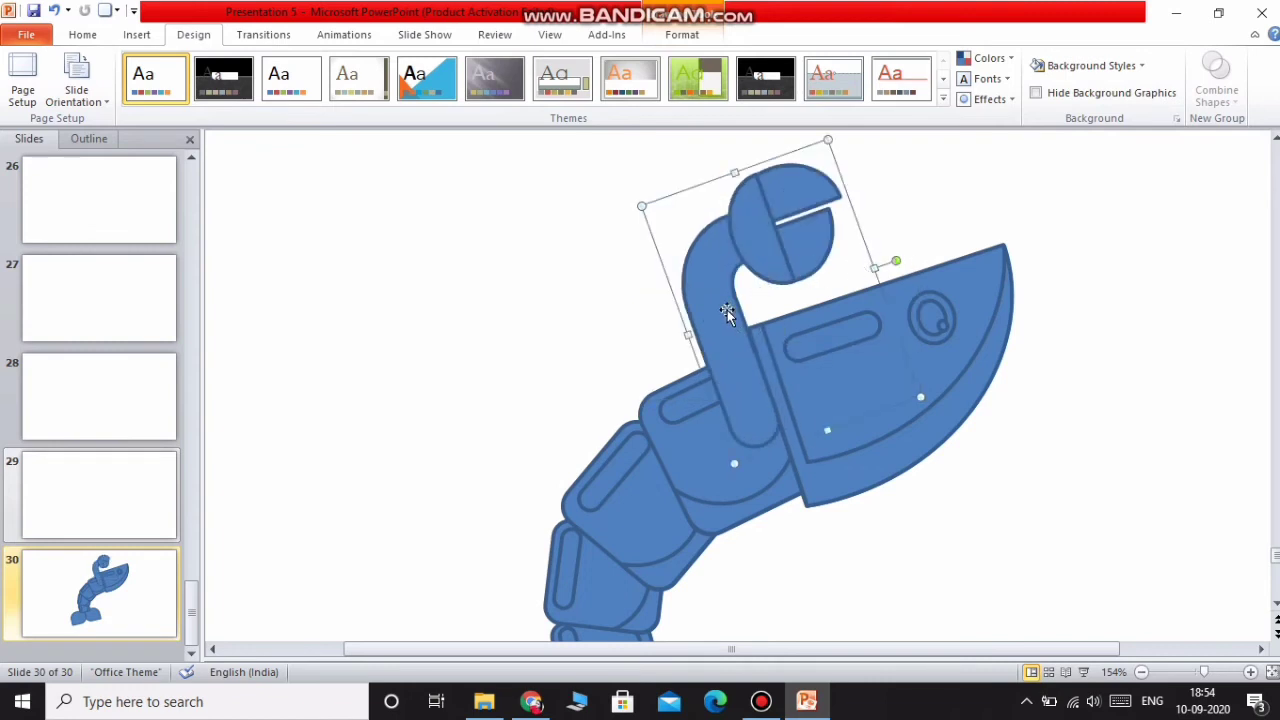
right_click(732, 280)
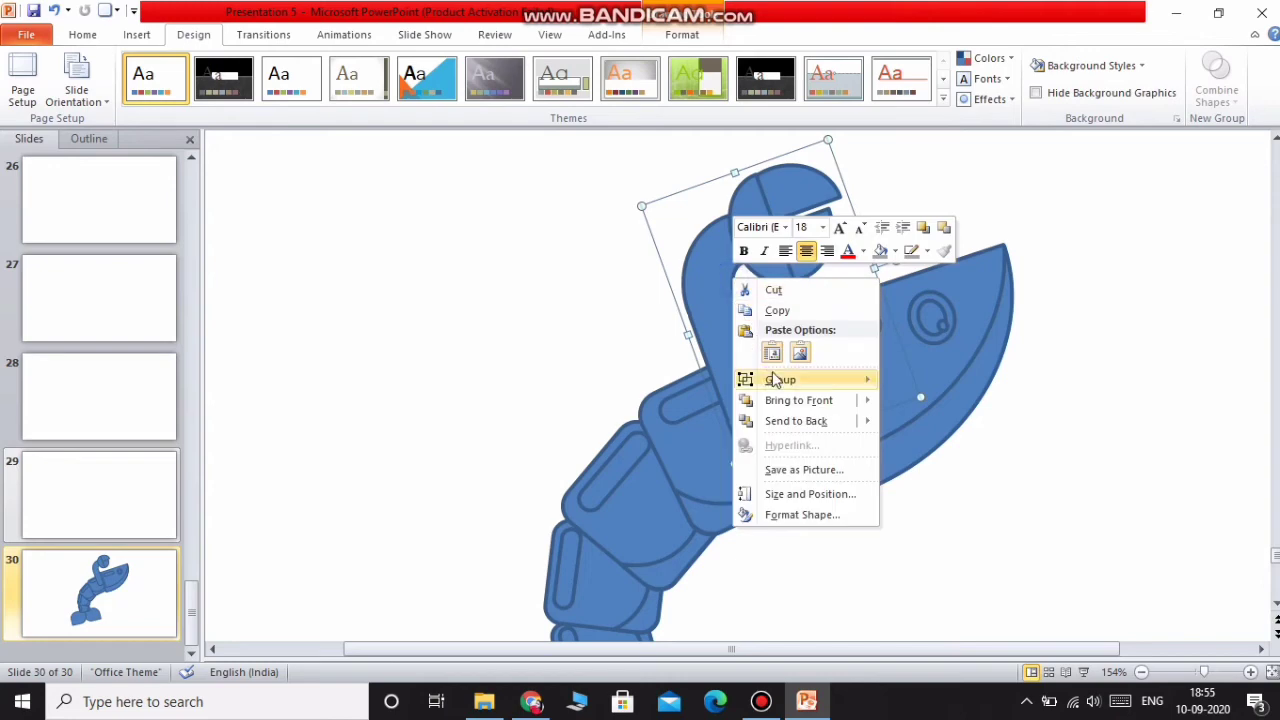
click(709, 327)
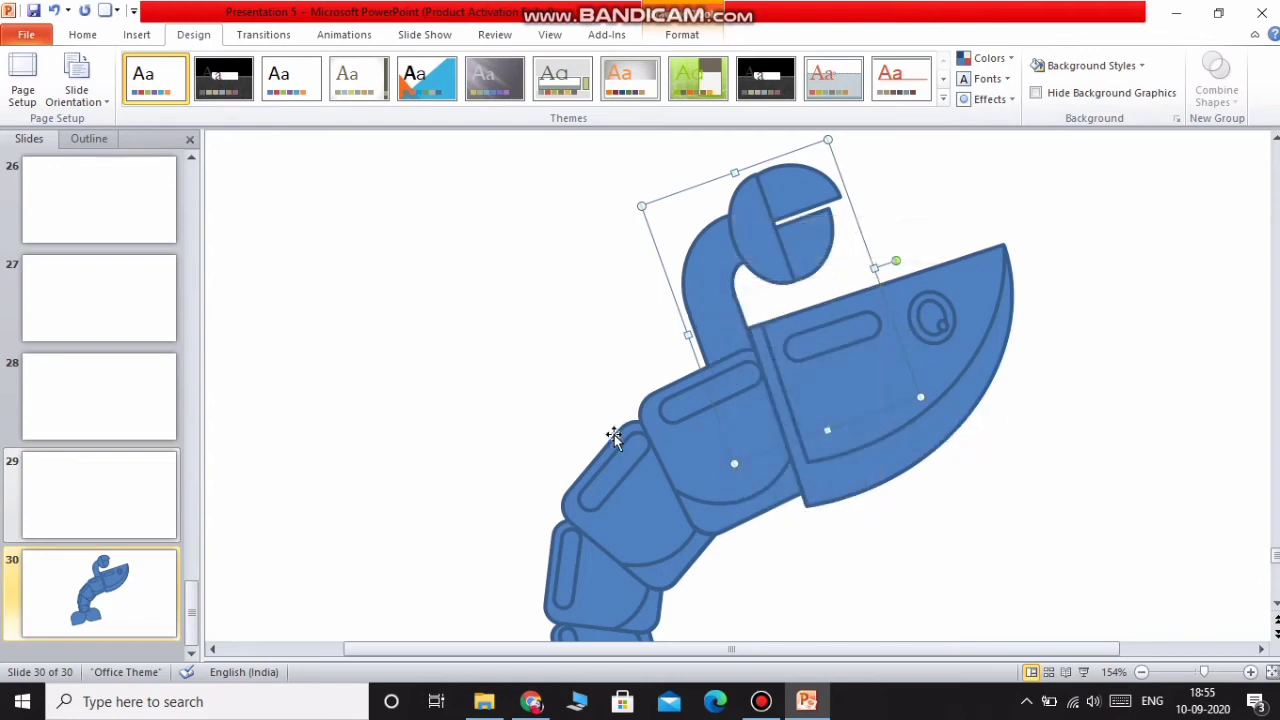
Step: Duplicate the grouped claw arm and flip the copy horizontally
right_click(752, 259)
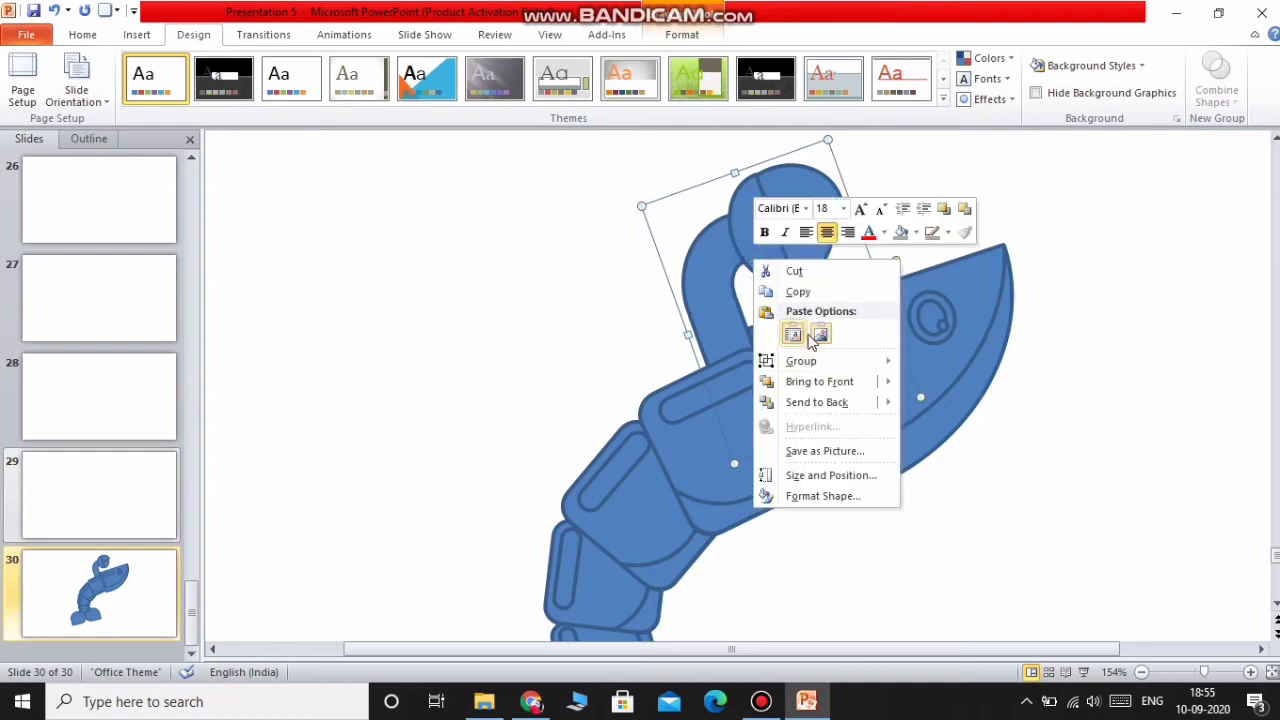
click(814, 334)
click(812, 292)
right_click(500, 310)
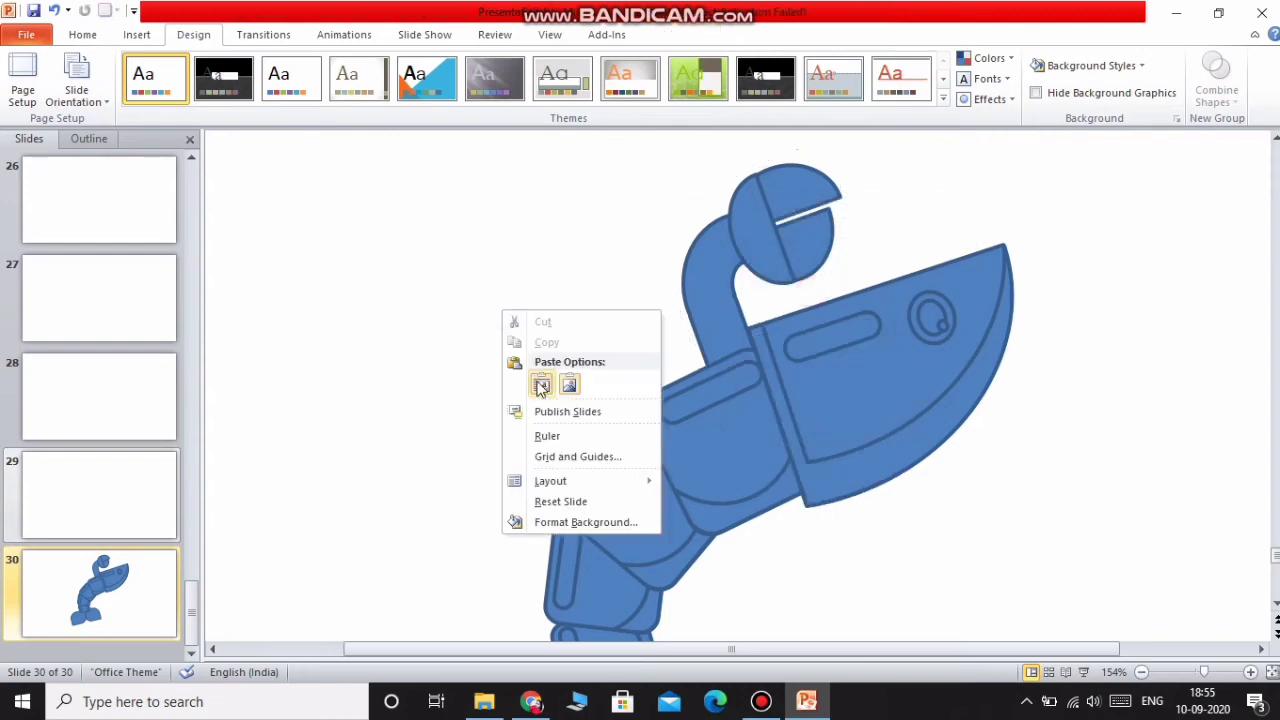
click(541, 385)
click(682, 34)
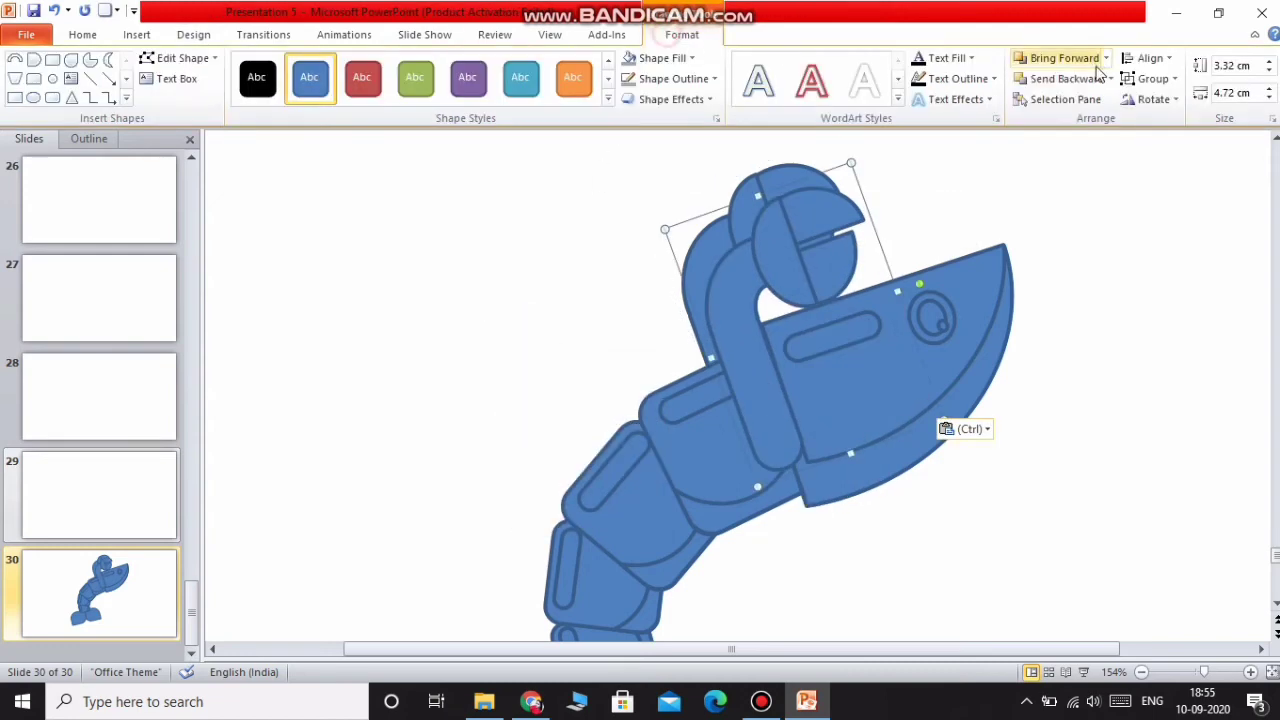
click(1153, 99)
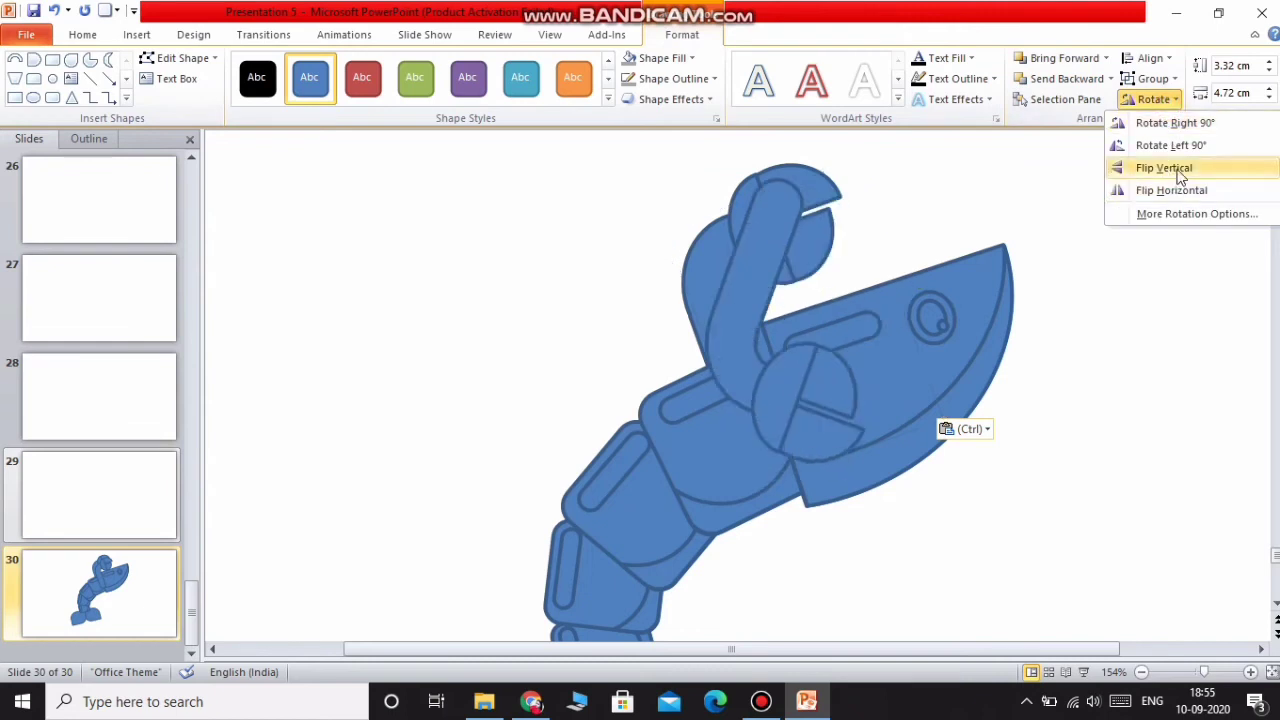
click(1176, 191)
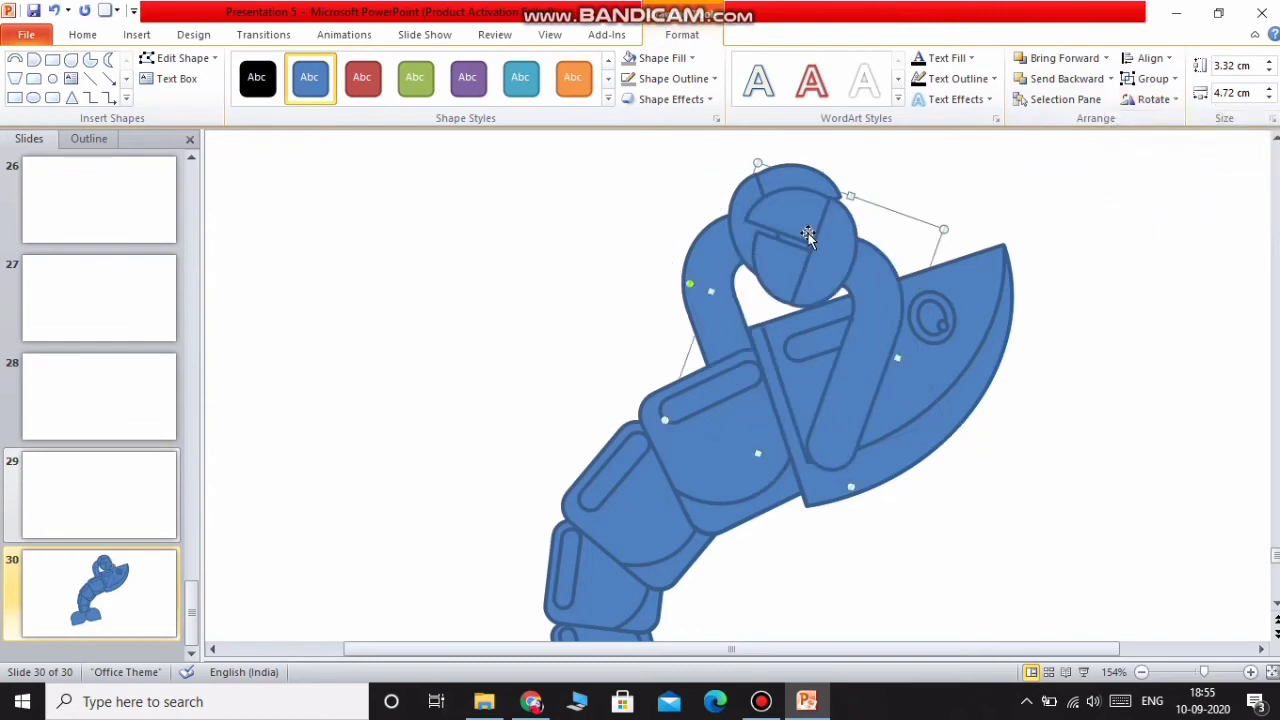
Step: Rotate the copied arm and place it below the head, with its bar end on the body's lower edge and its claw facing forward
drag(692, 287, 994, 251)
drag(773, 378, 811, 563)
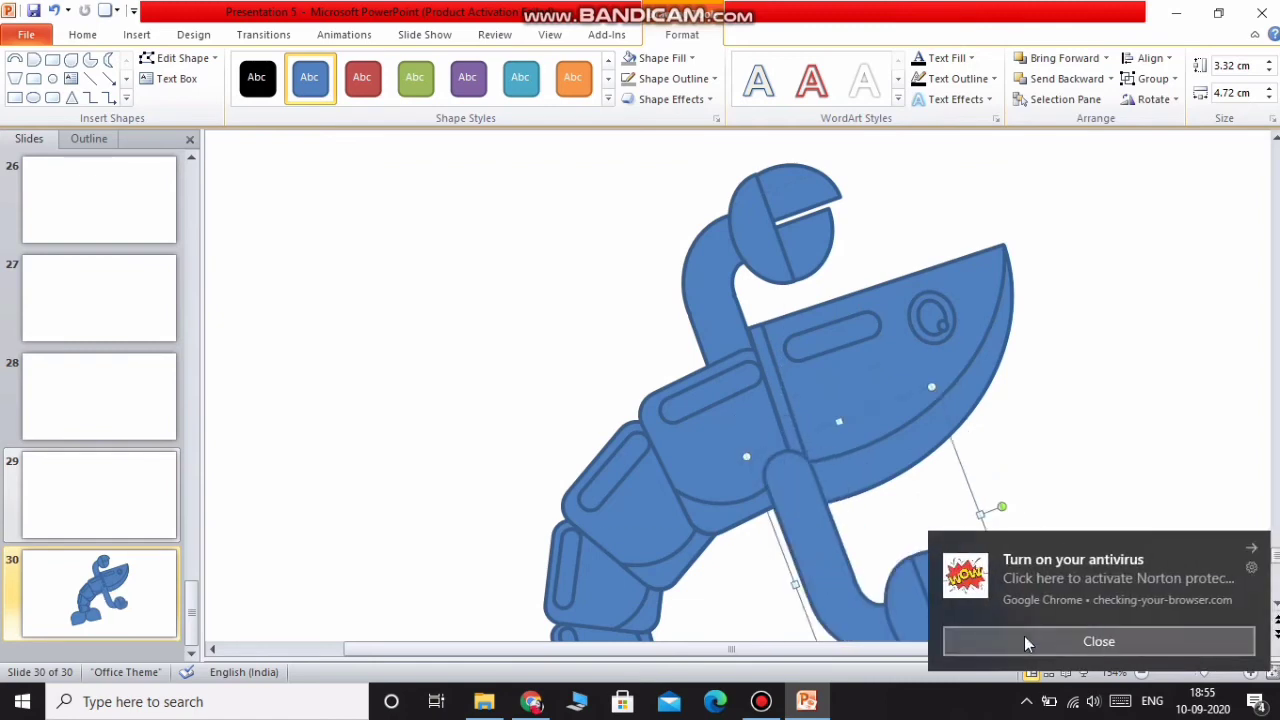
click(1027, 642)
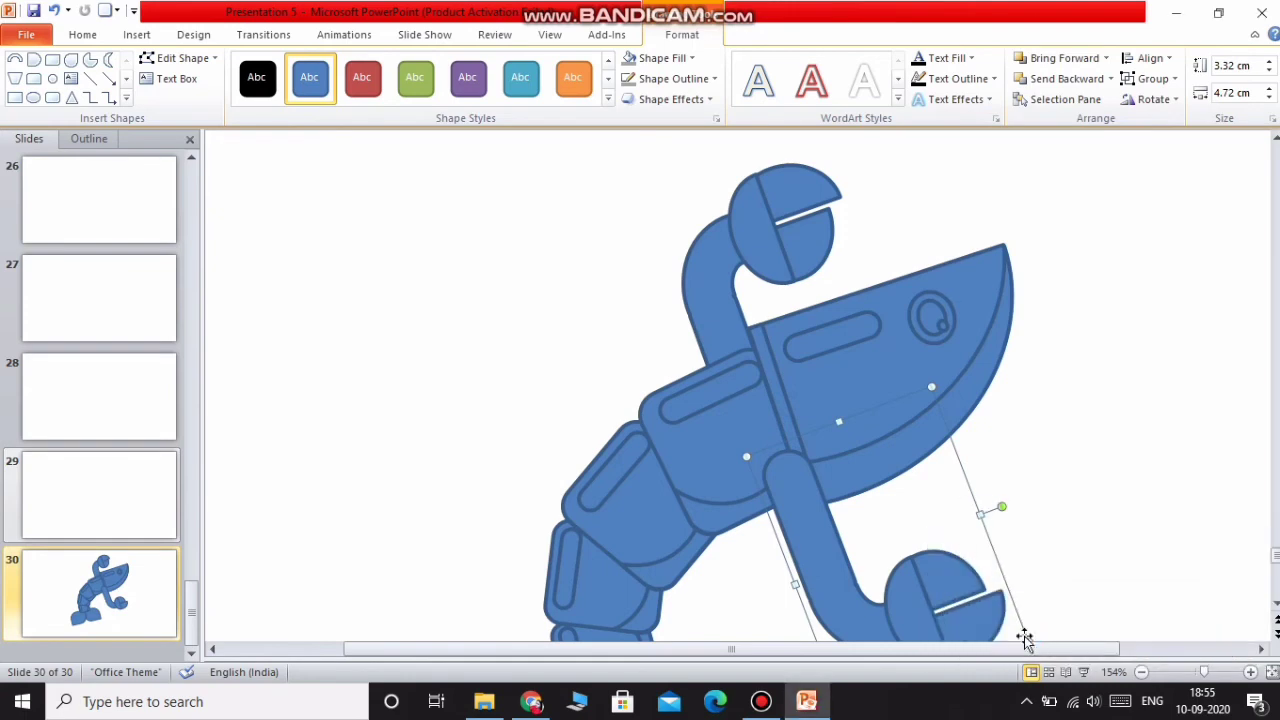
click(1108, 459)
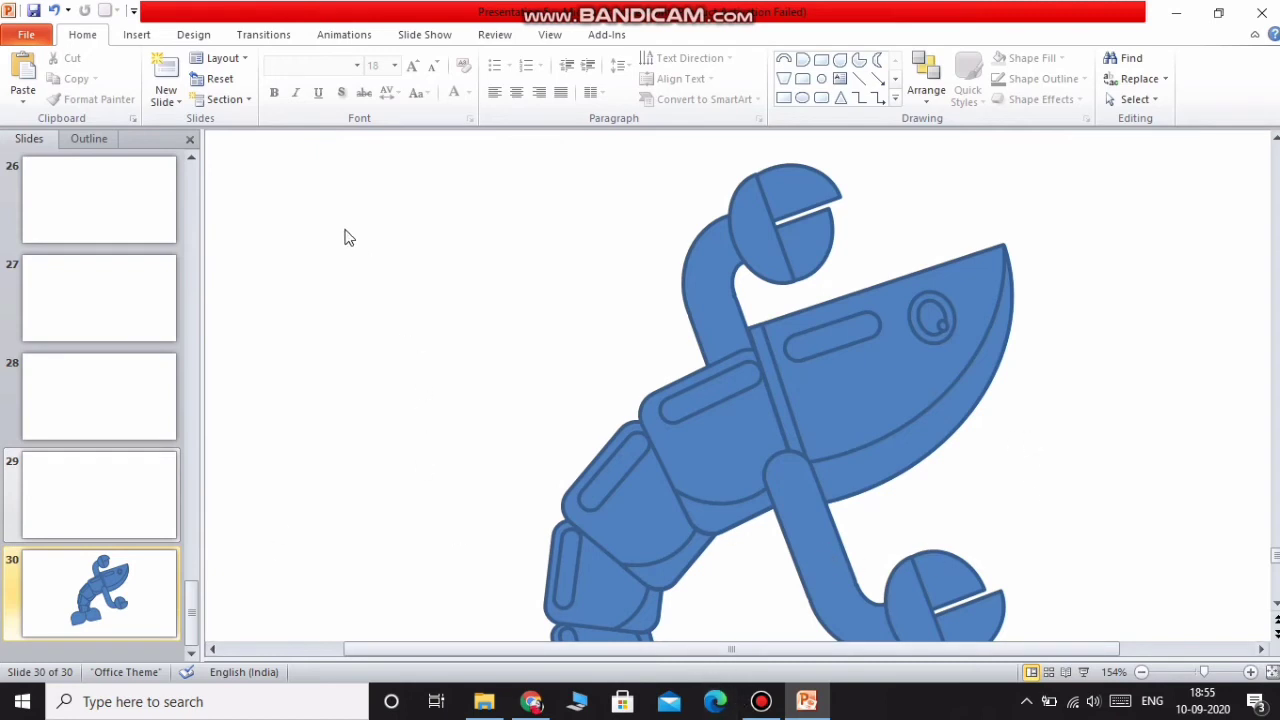
click(136, 34)
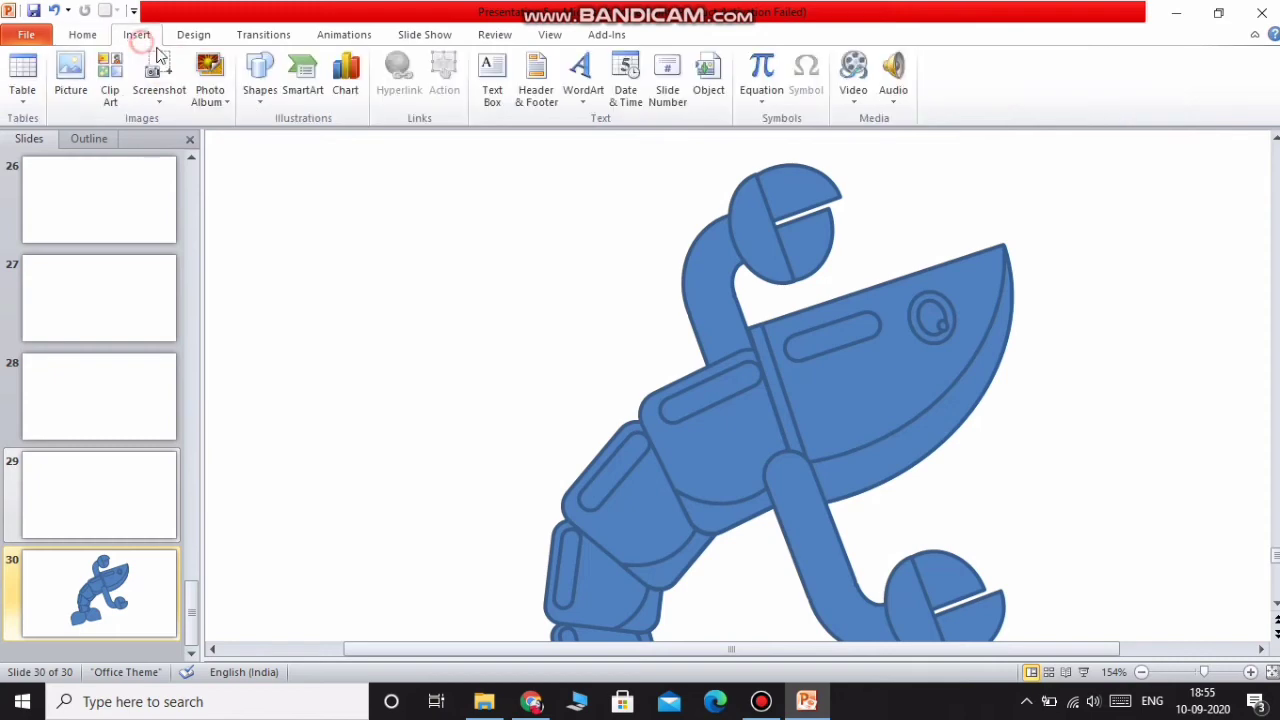
click(260, 82)
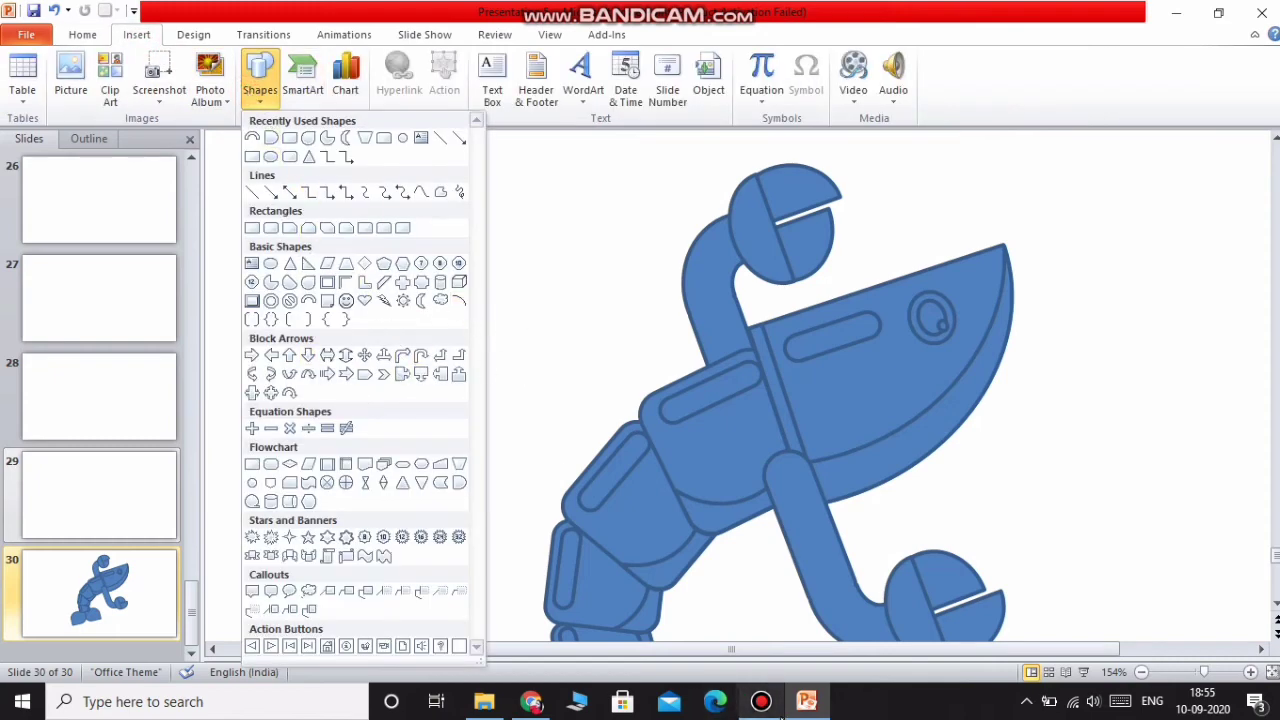
mouse_move(780, 712)
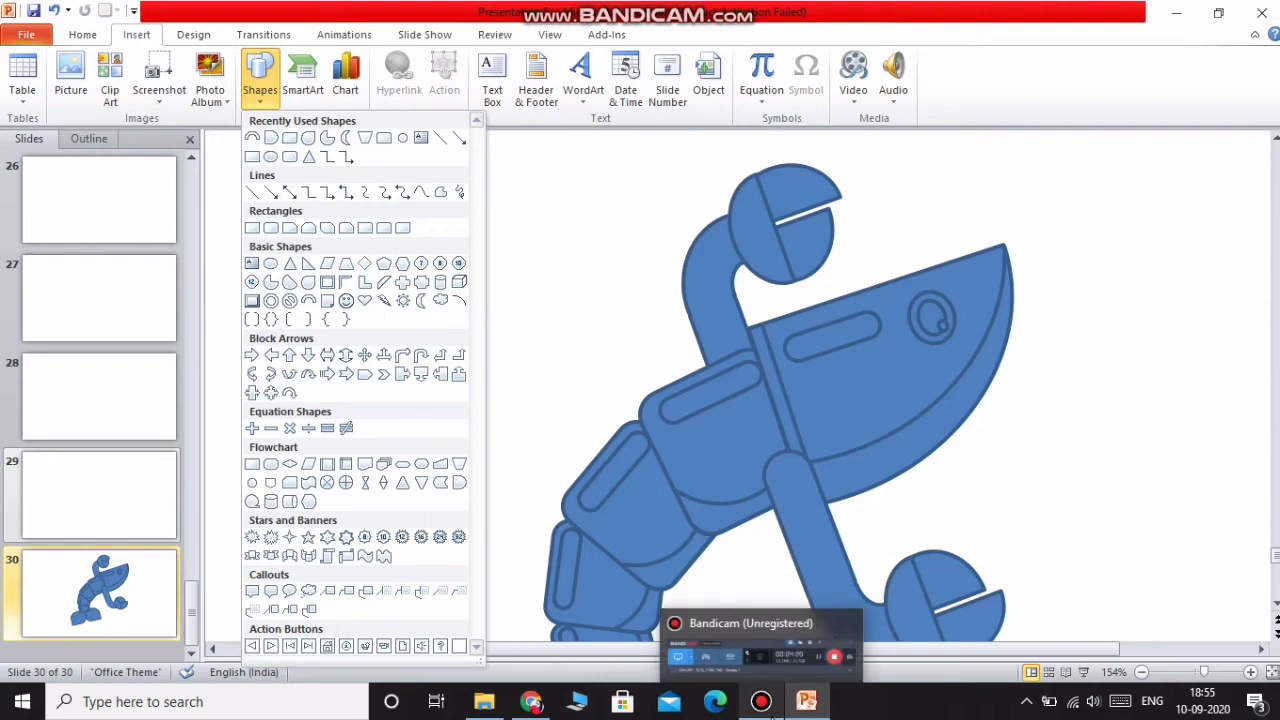
click(778, 712)
click(470, 627)
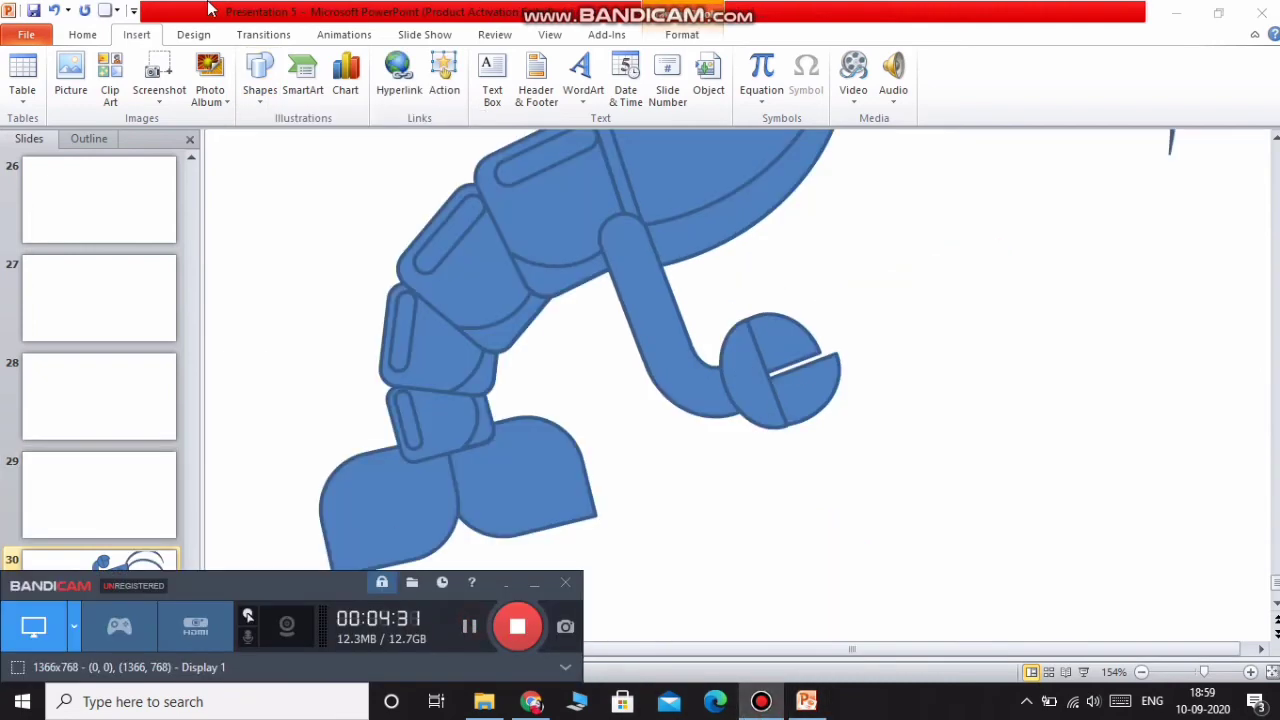
Step: Draw a short, thin rounded rectangle in the empty area below the lower claw and tilt it slightly counterclockwise
click(250, 97)
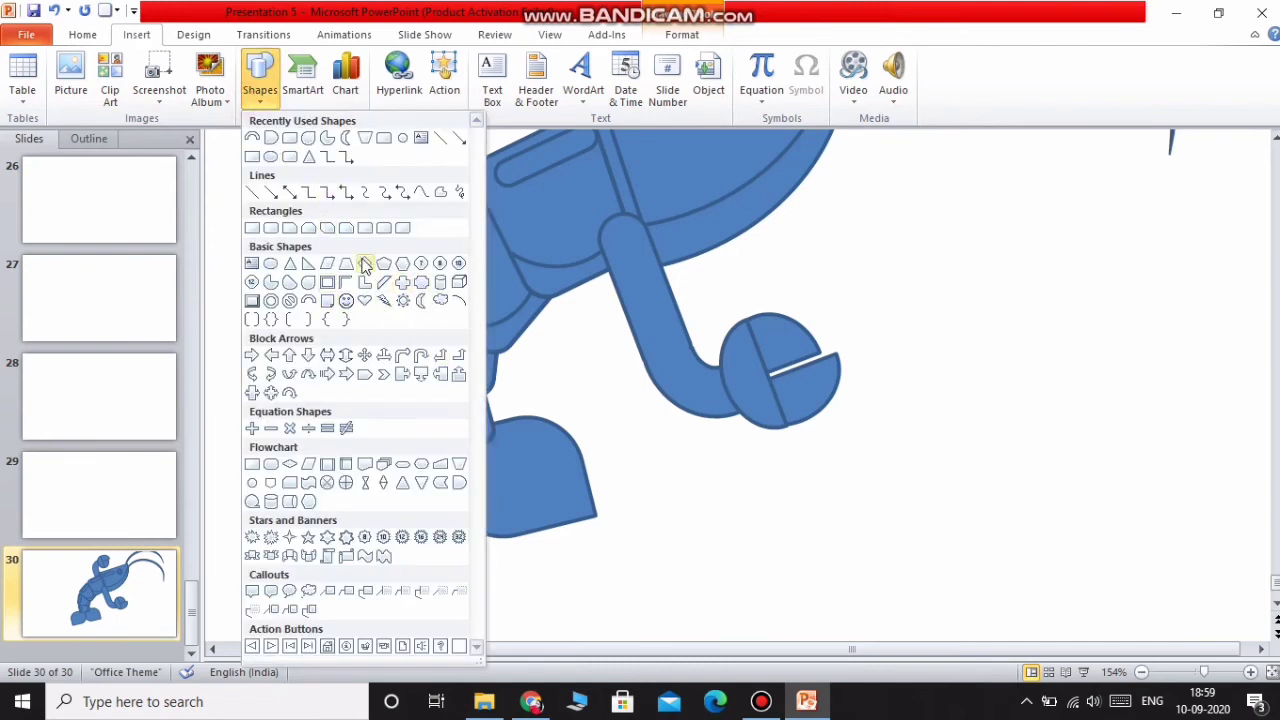
click(268, 230)
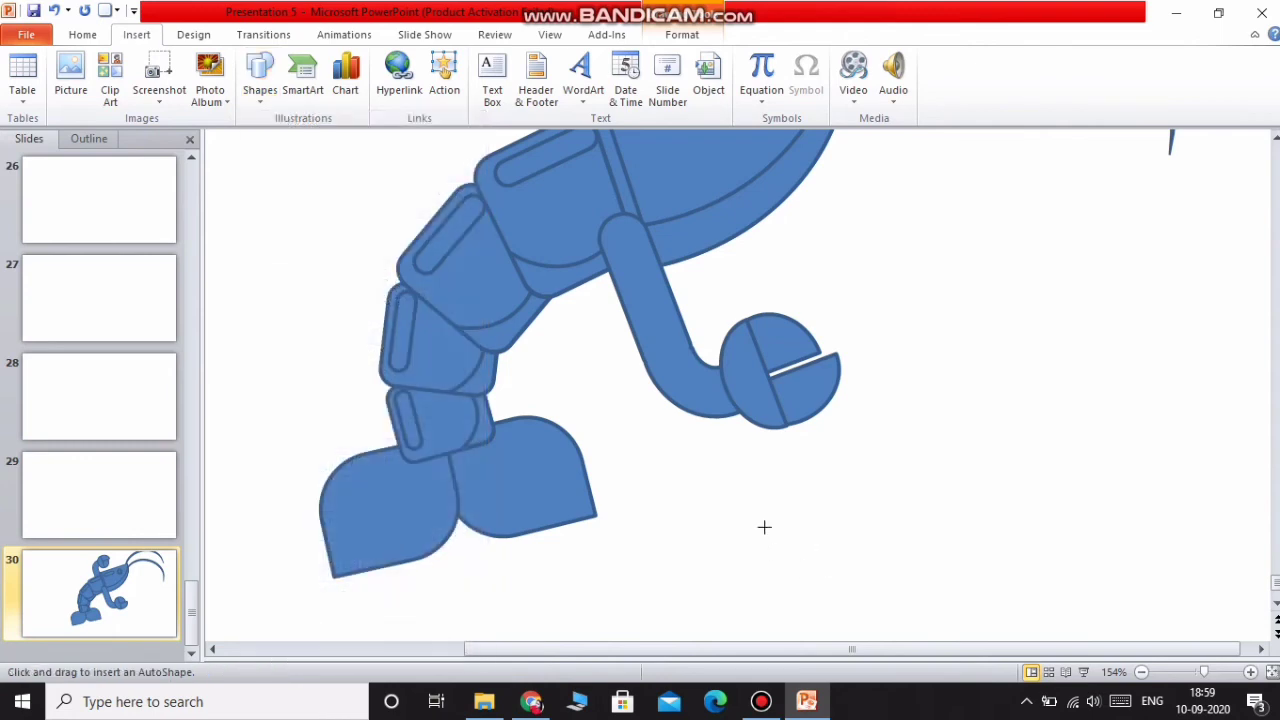
drag(747, 506, 799, 511)
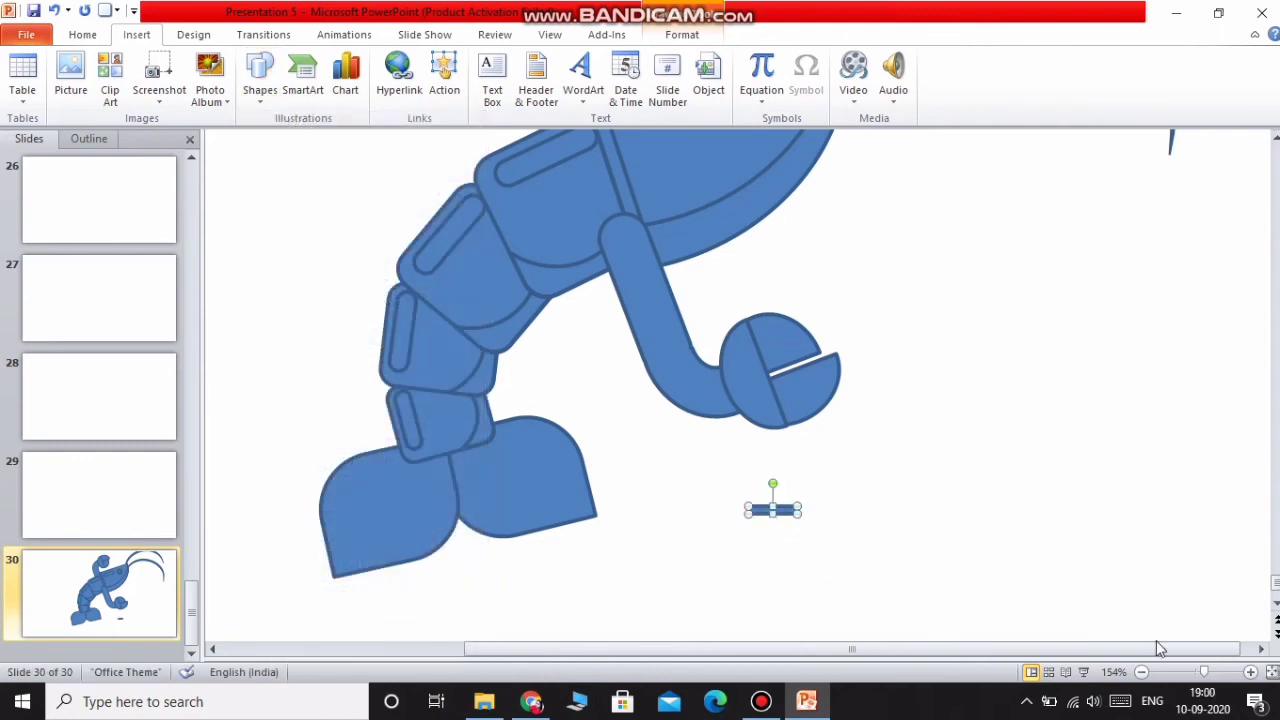
drag(1204, 673, 1250, 675)
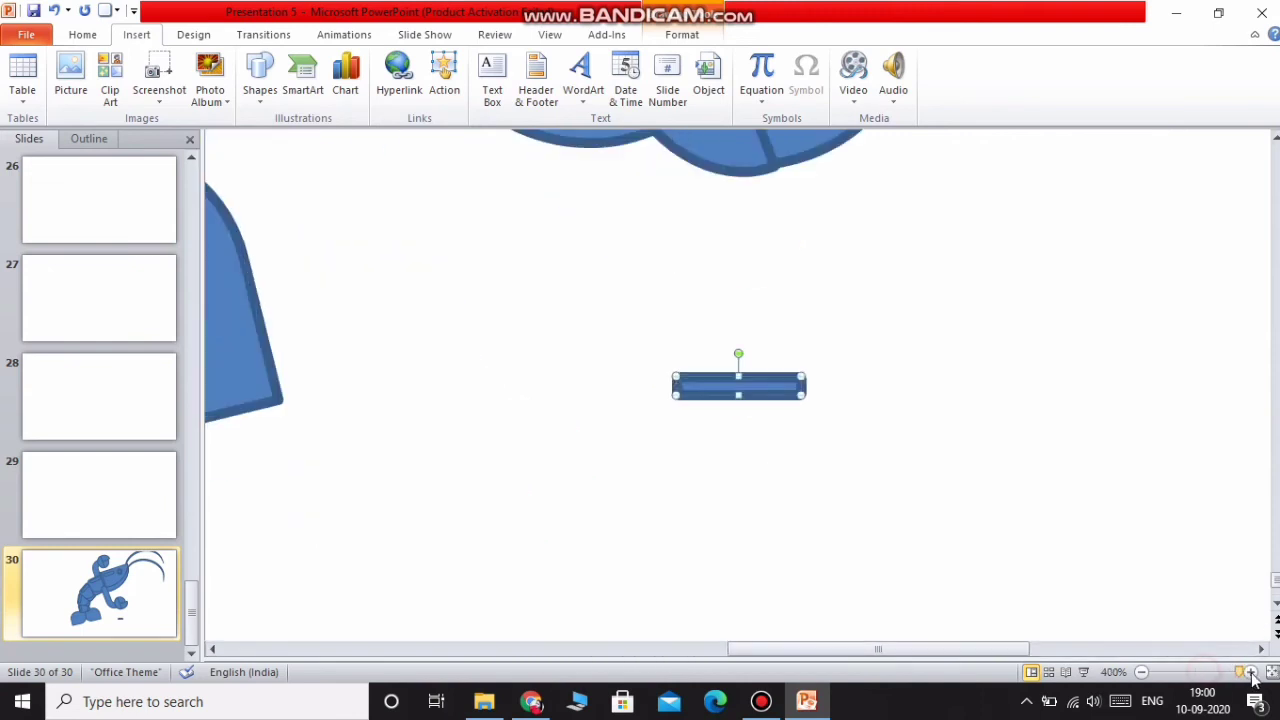
mouse_move(735, 352)
mouse_down()
mouse_move(720, 371)
mouse_move(729, 355)
mouse_up()
Step: Duplicate the thin bar, angle the copy slightly downward and join it to the raised end of the first bar
right_click(776, 385)
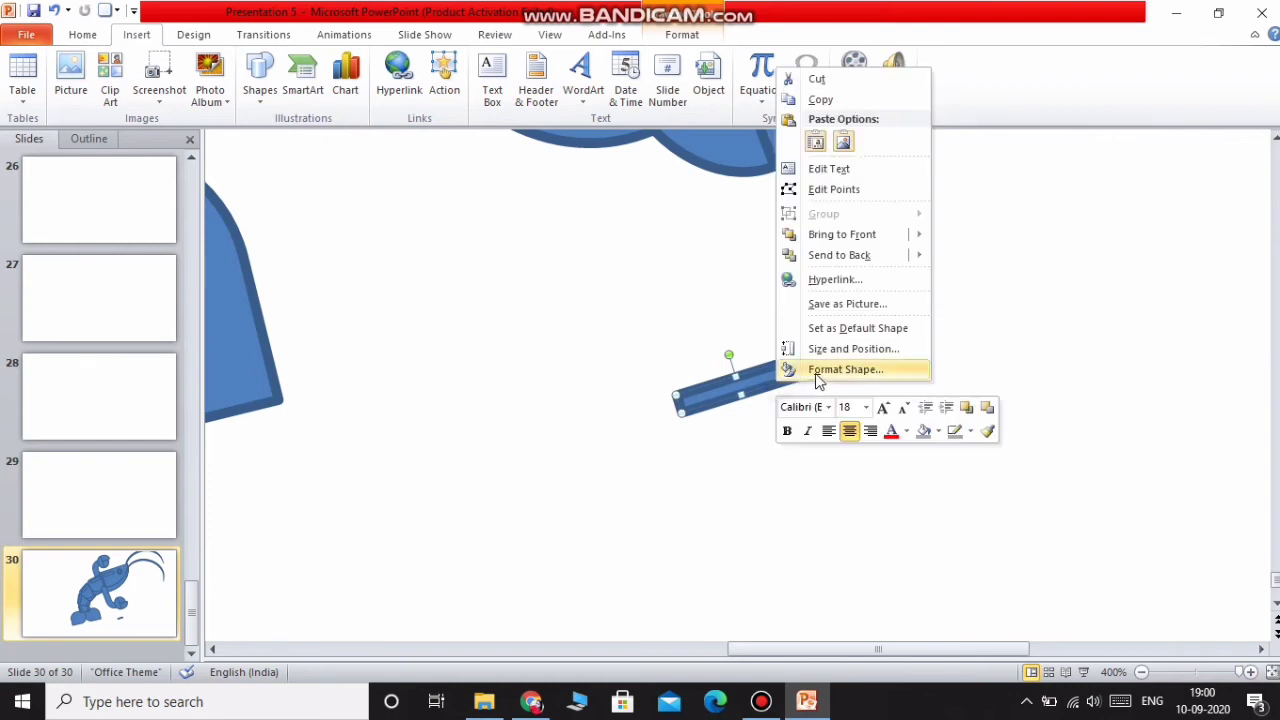
click(822, 100)
right_click(841, 212)
click(879, 285)
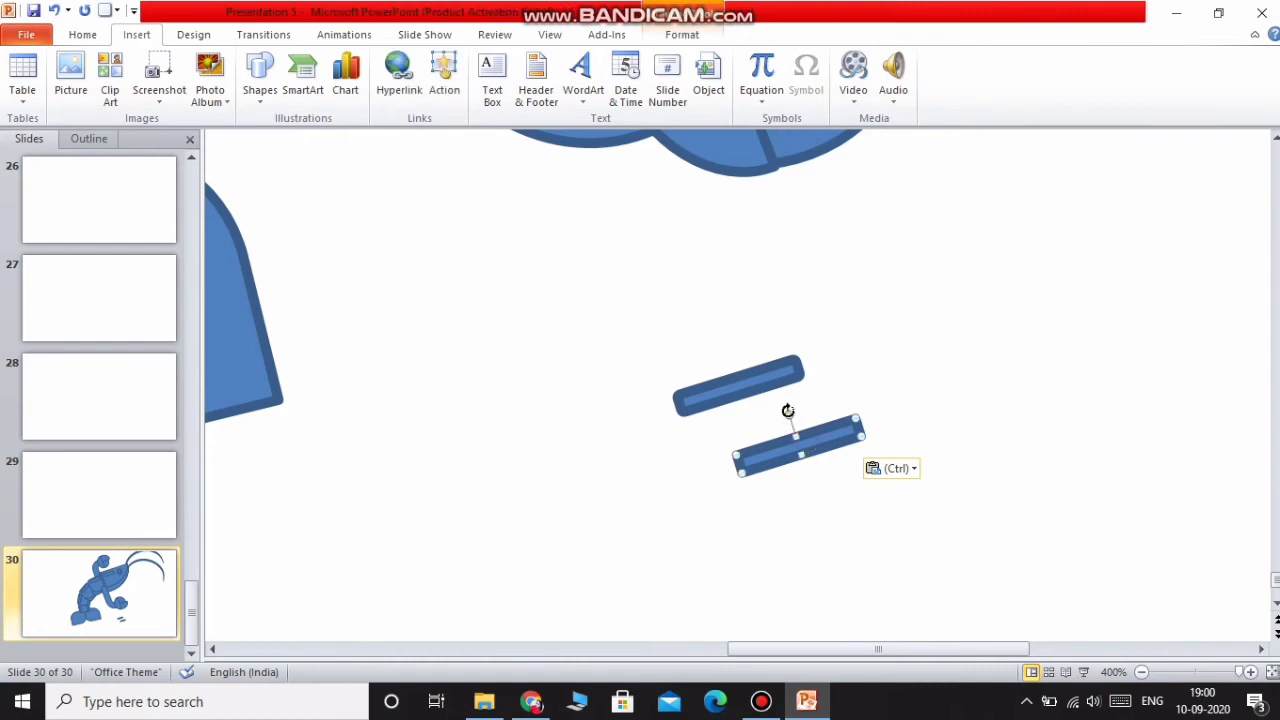
drag(788, 410, 847, 381)
Step: Duplicate the second bar, rotate the copy to a steeper downward slope and attach it to the second bar's free end
right_click(846, 374)
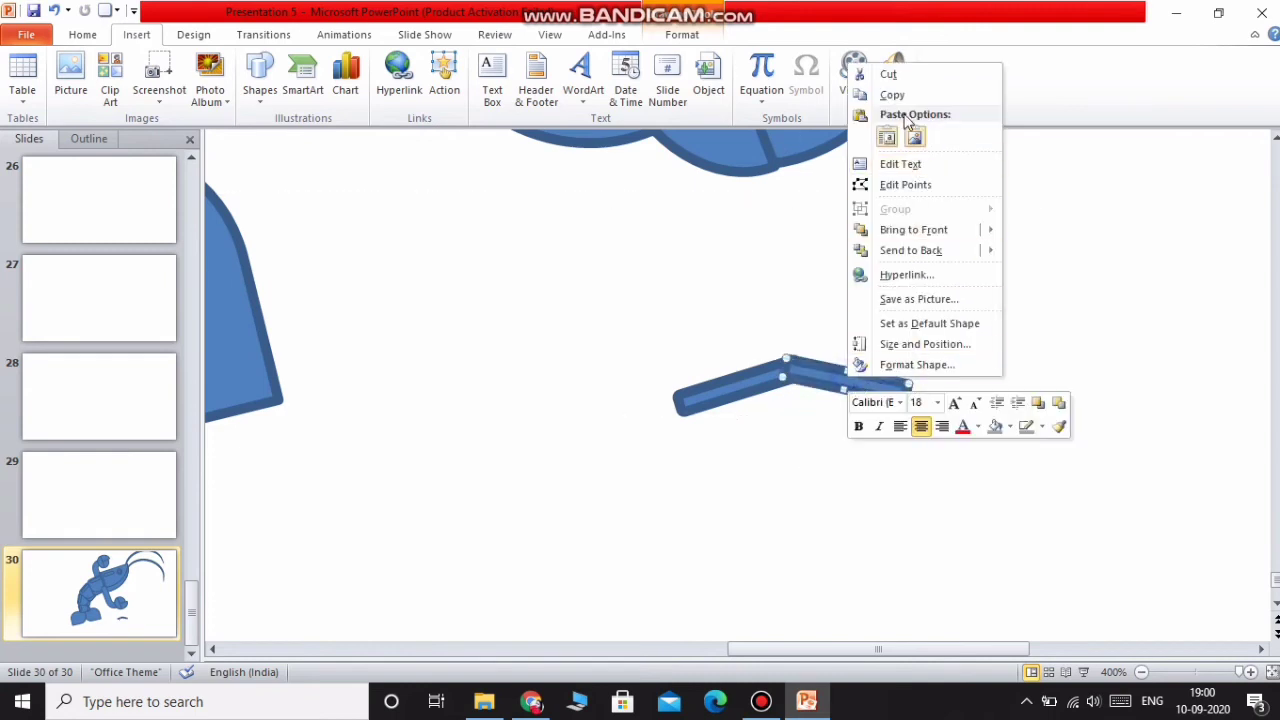
click(895, 95)
right_click(862, 207)
click(903, 284)
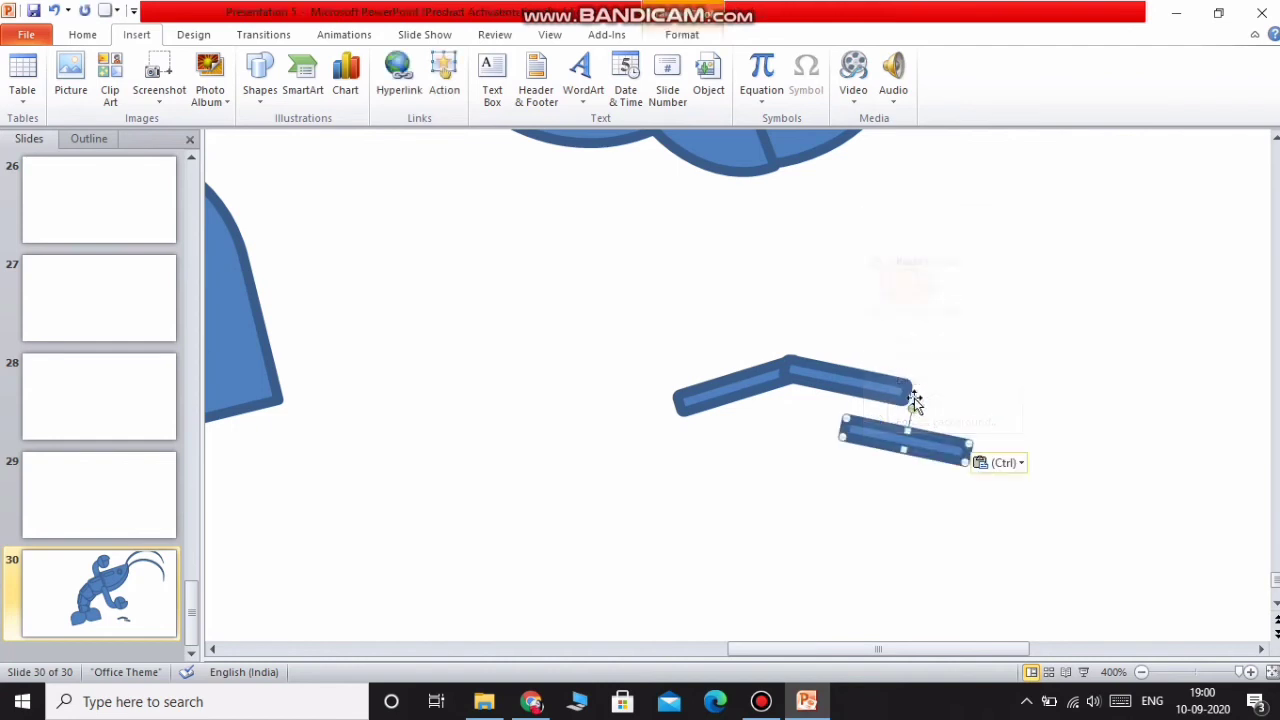
click(911, 399)
click(909, 437)
drag(912, 410, 960, 436)
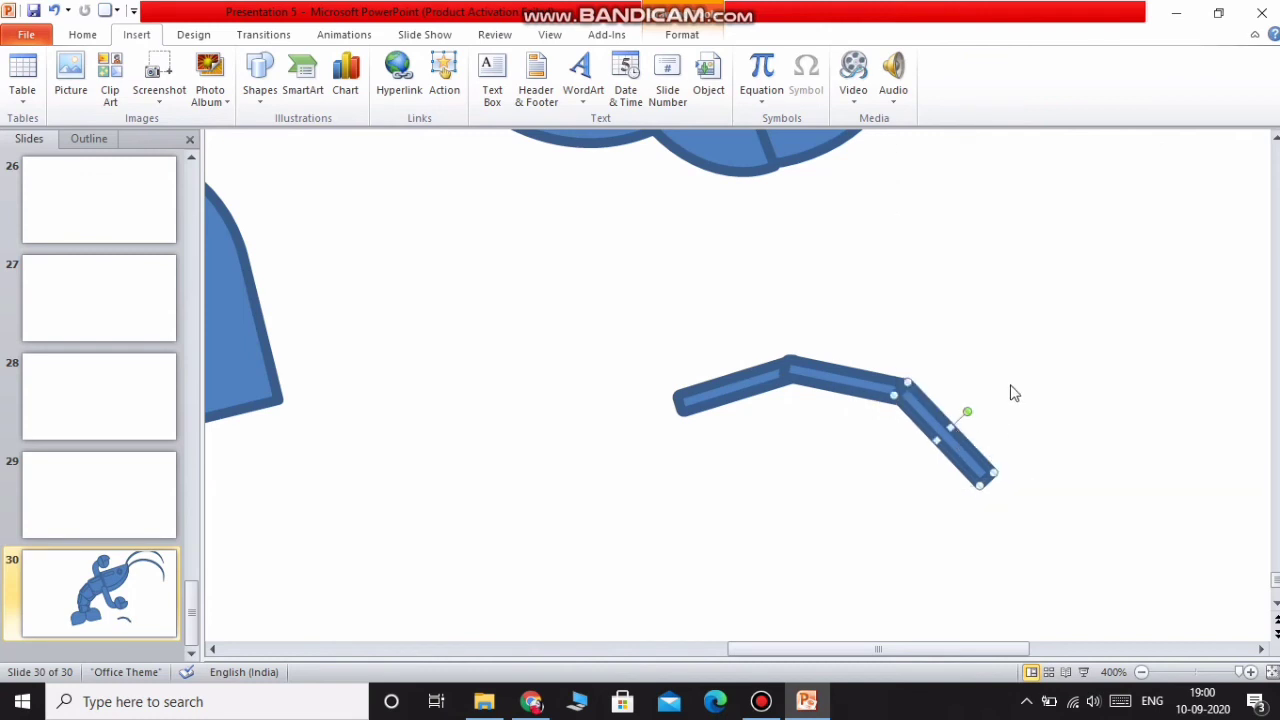
Step: Paste a fourth bar, rotate it to point steeply downward and attach it to the free end of the third bar
scroll(920, 397, up, 3)
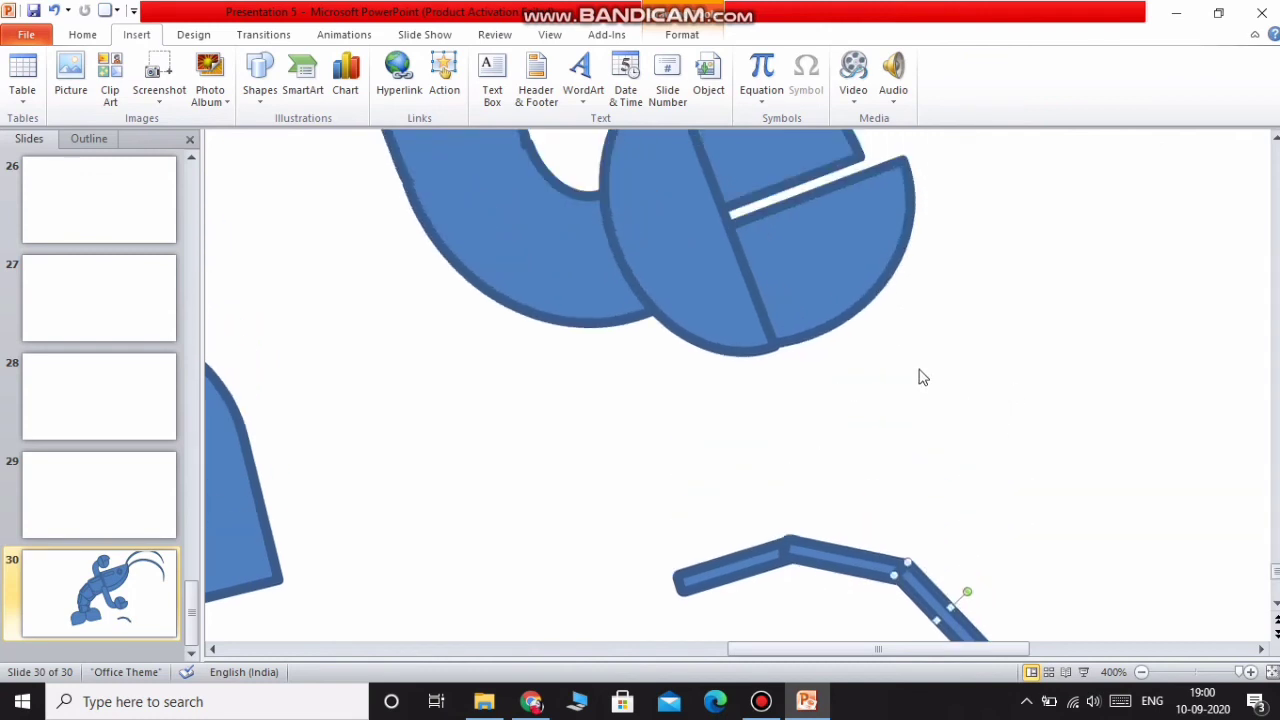
scroll(940, 530, down, 2)
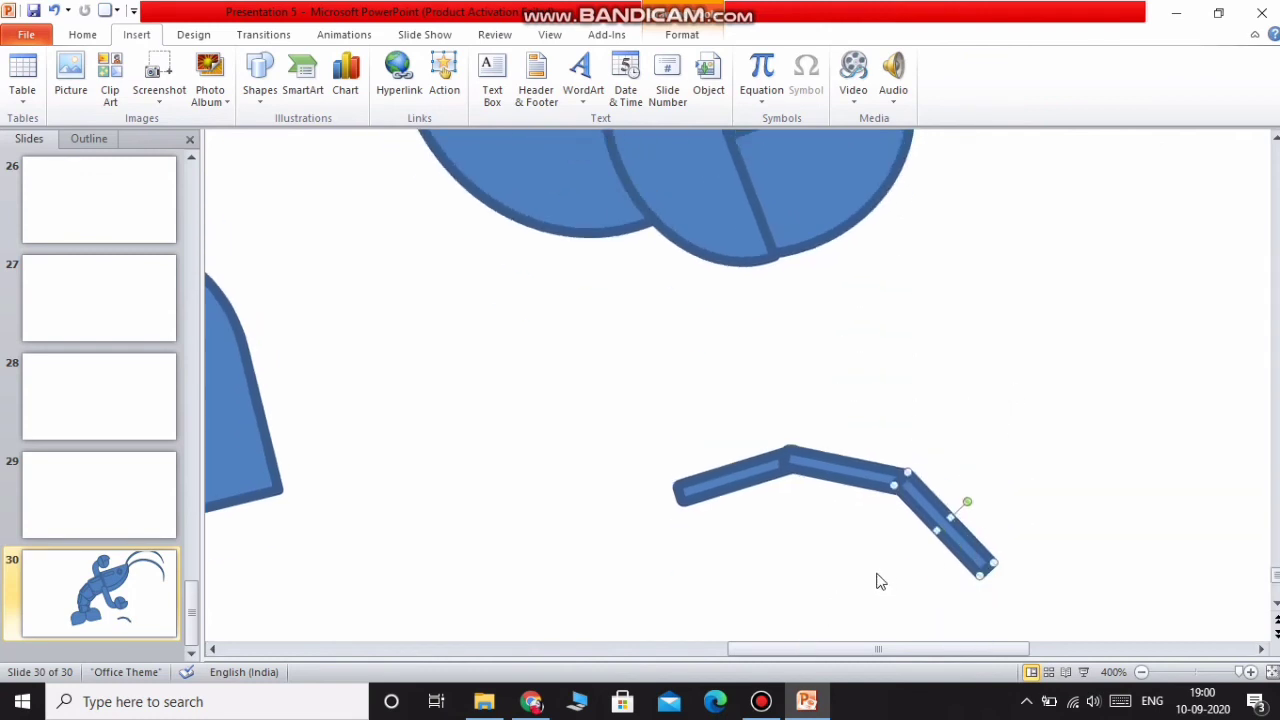
right_click(968, 559)
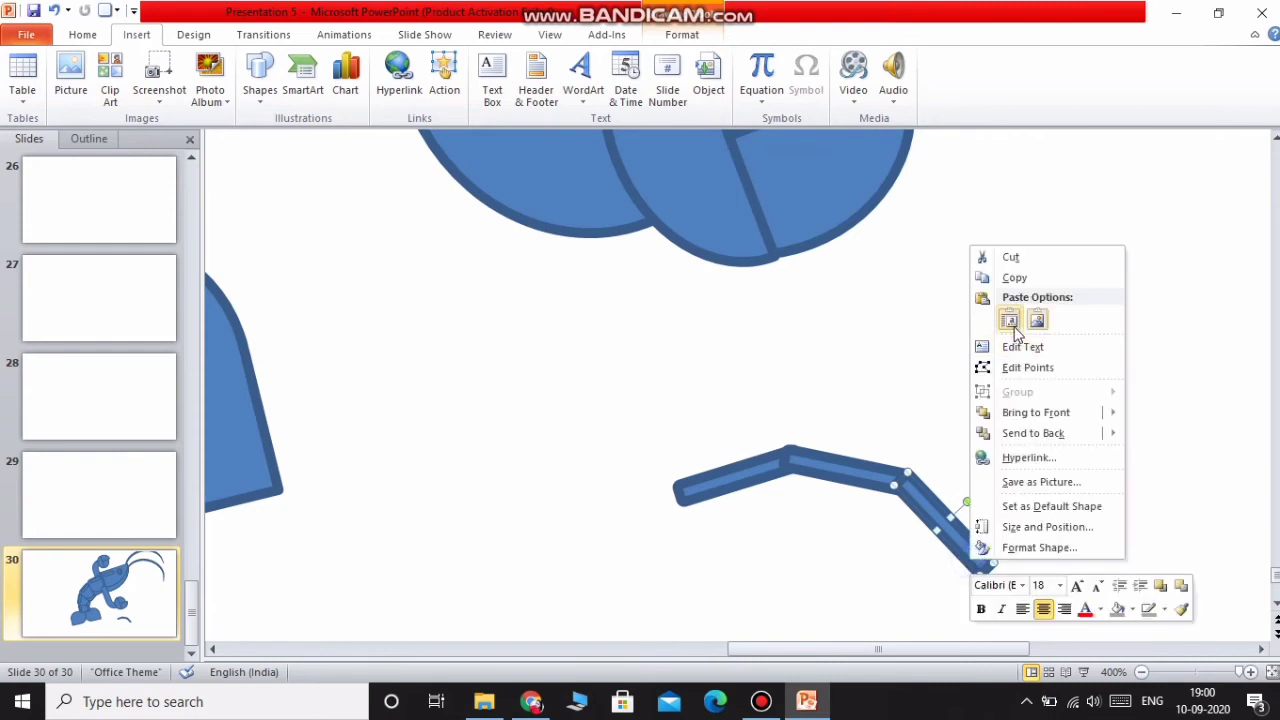
click(1014, 322)
scroll(926, 458, down, 2)
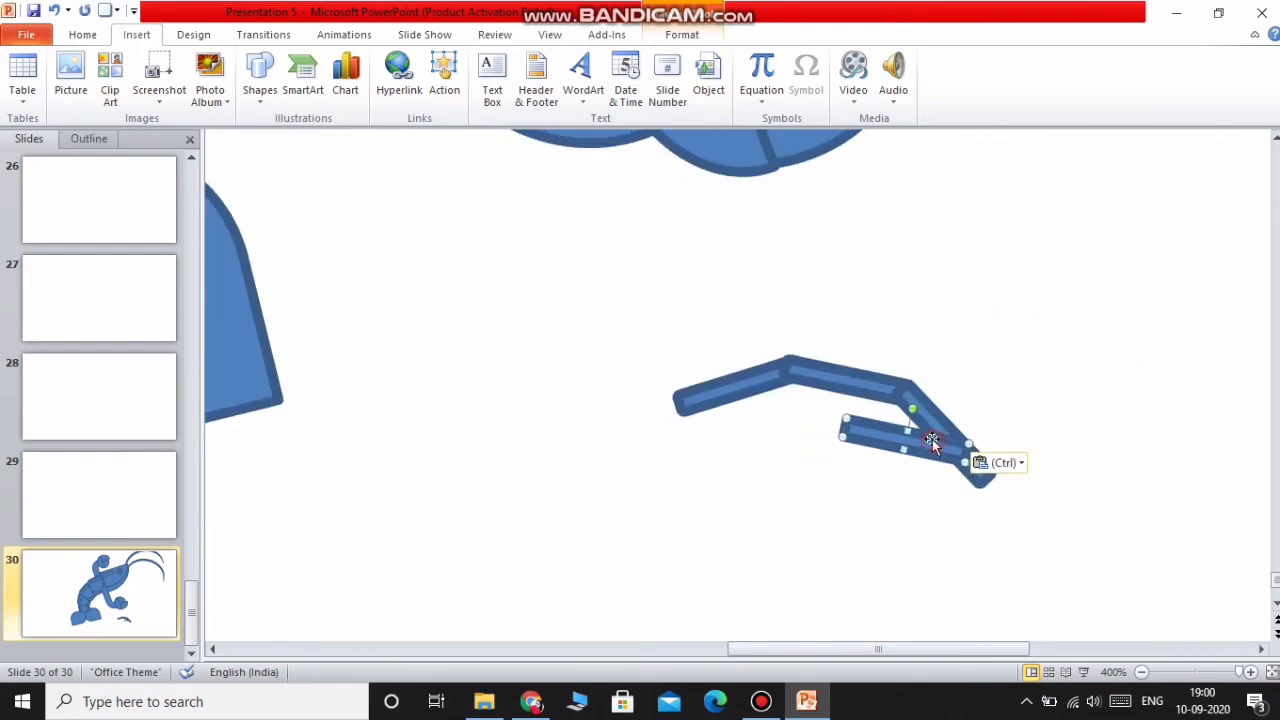
drag(911, 410, 1010, 552)
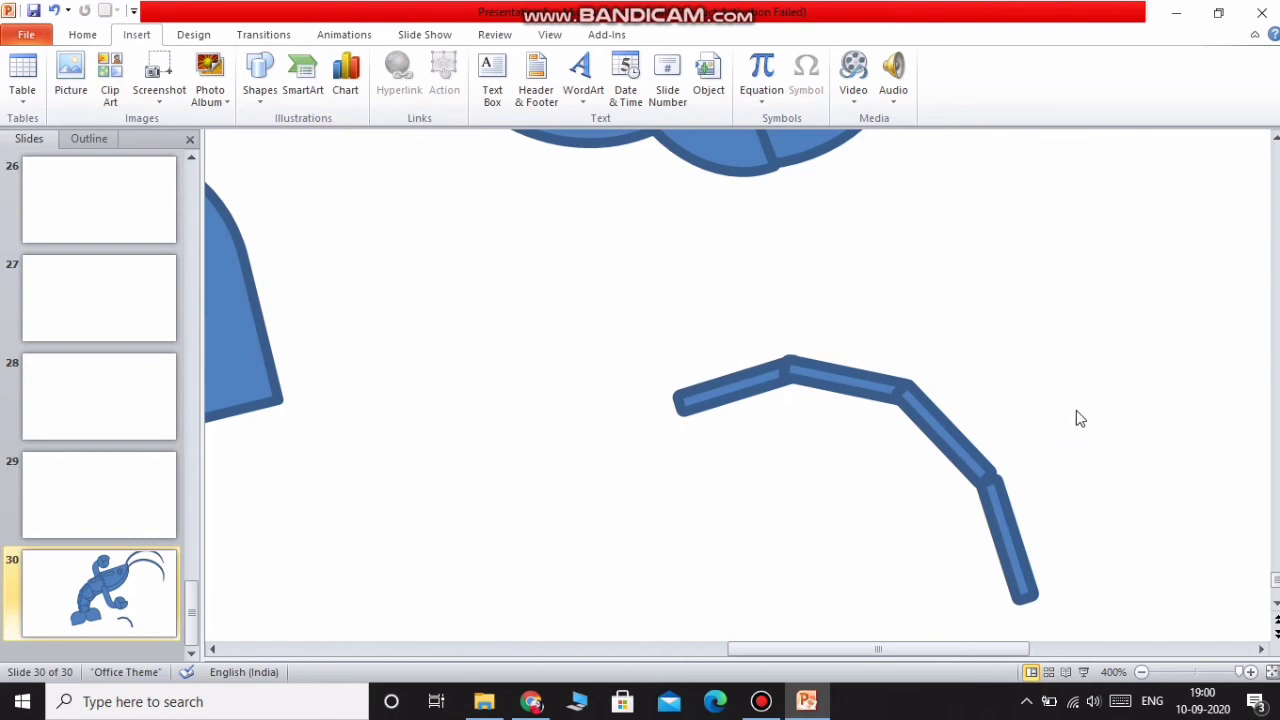
Step: Group the four joined bars into one segmented leg
drag(641, 343, 1071, 628)
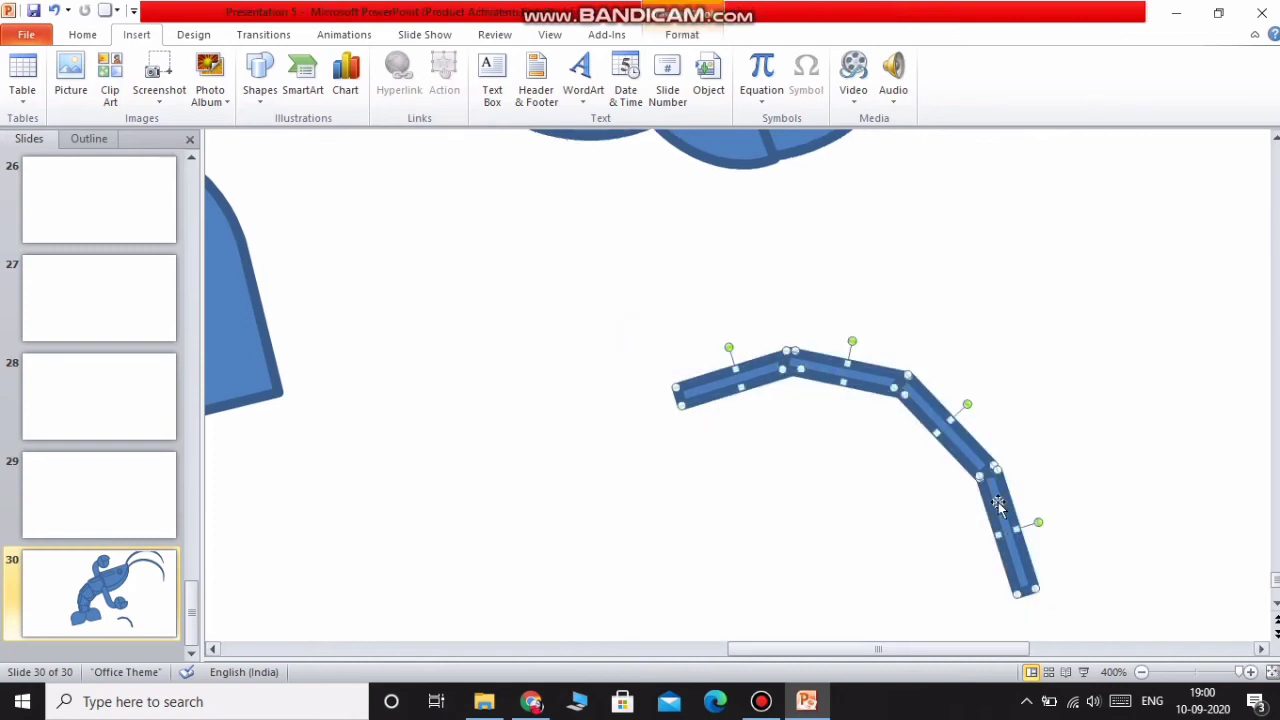
right_click(976, 458)
mouse_move(1100, 306)
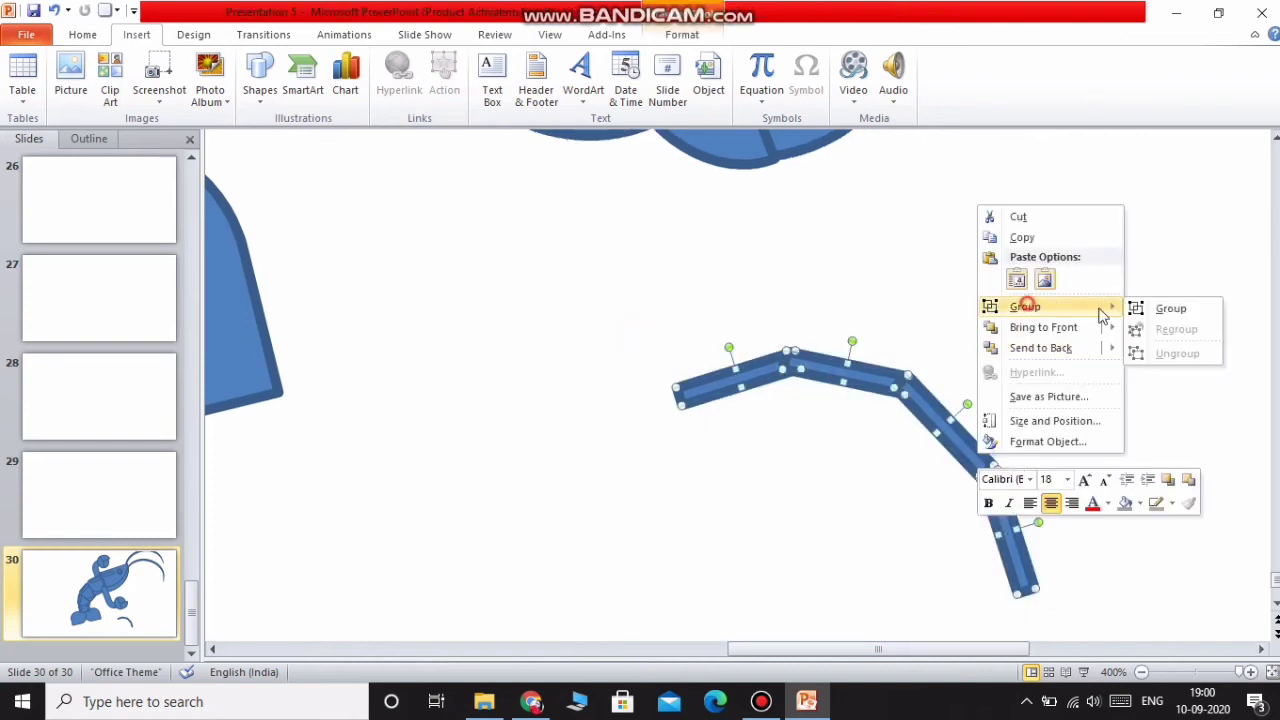
click(1168, 306)
scroll(1065, 489, down, 2)
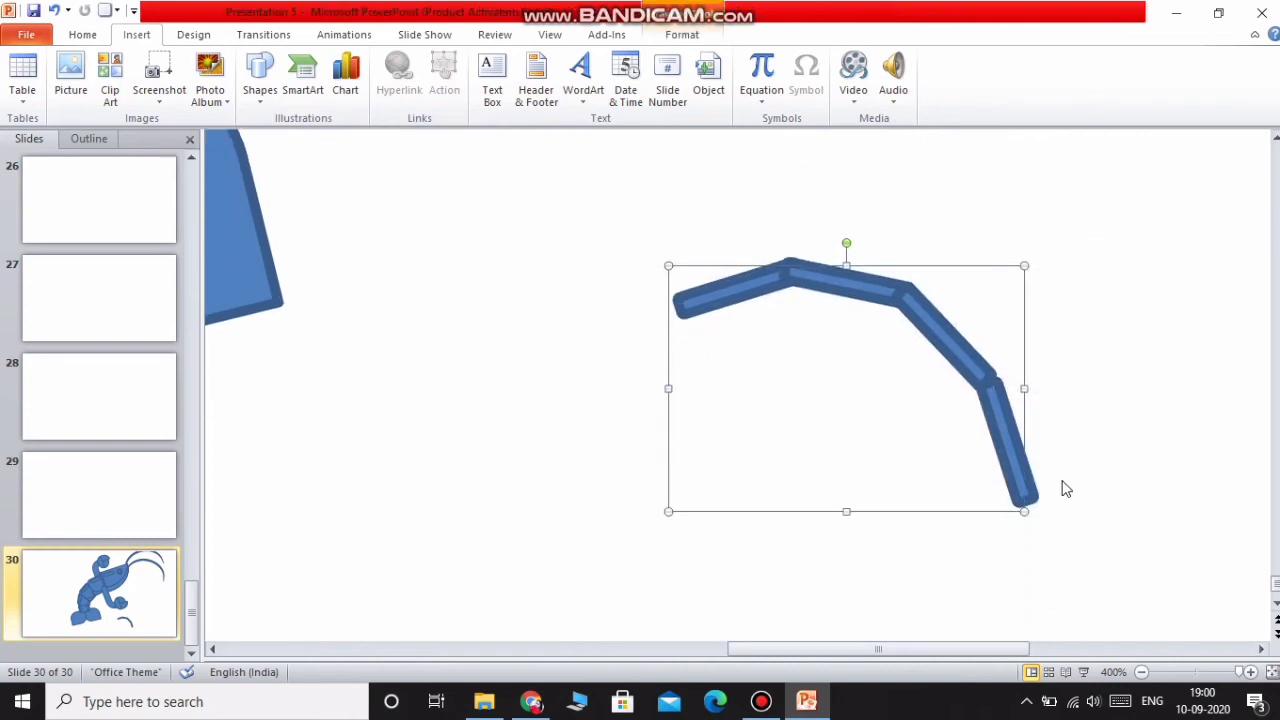
click(1128, 497)
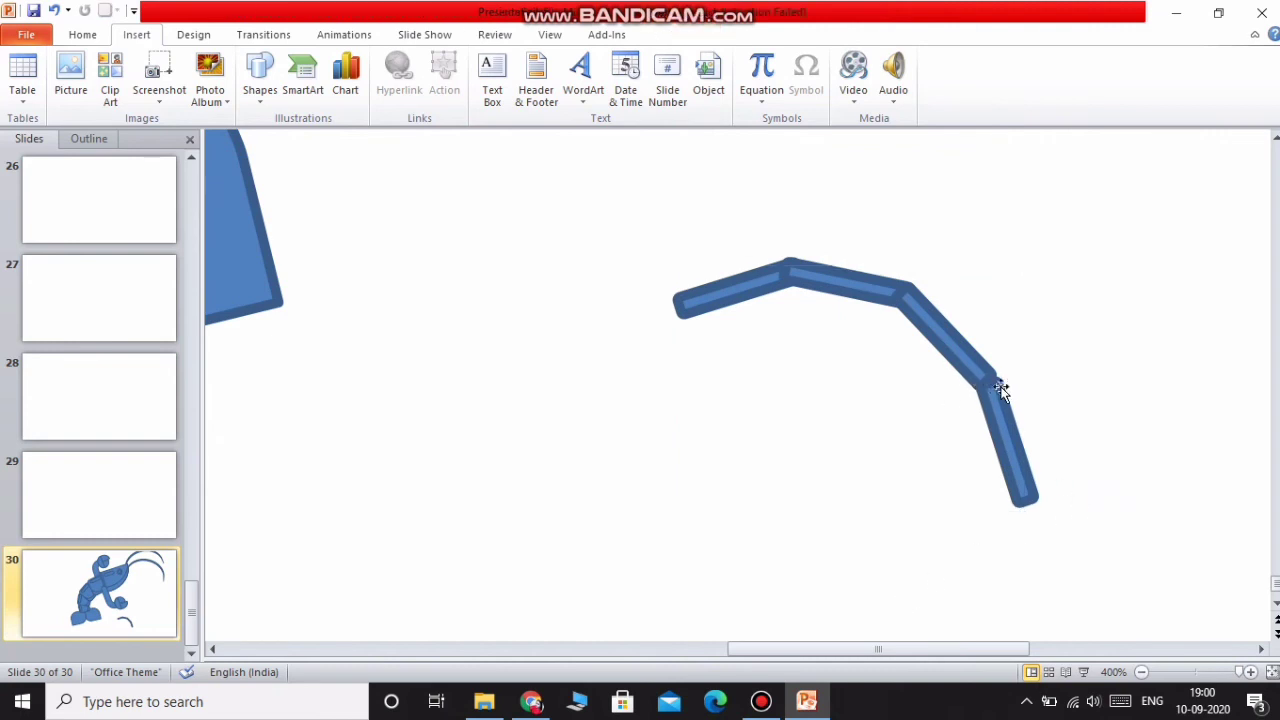
scroll(931, 371, up, 4)
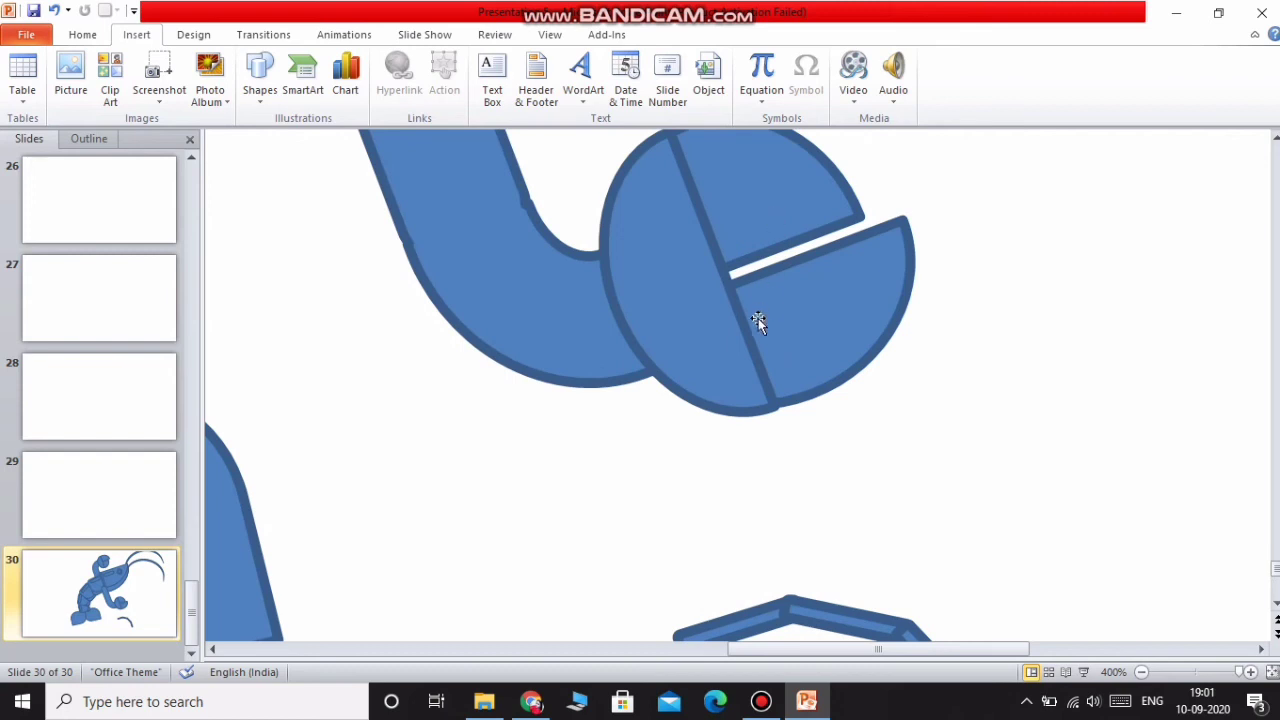
scroll(760, 510, down, 1)
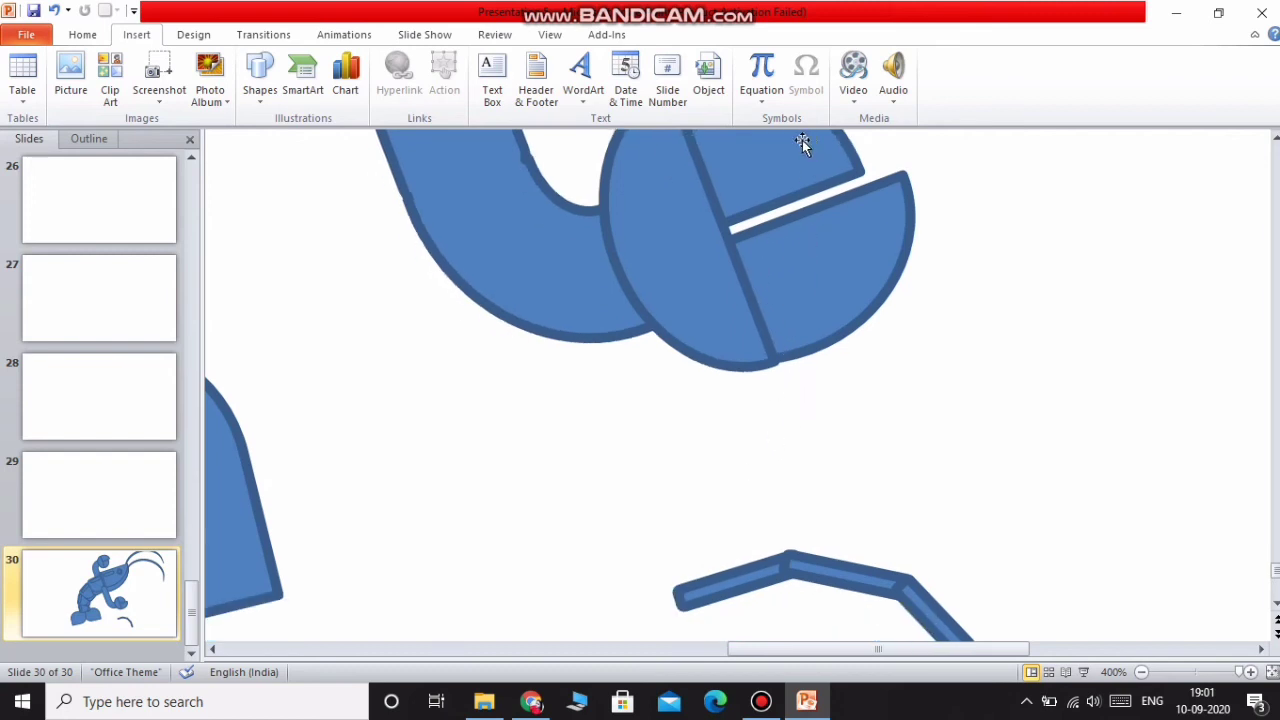
Step: Ungroup the lower claw arm into its separate shapes
scroll(846, 309, up, 2)
click(760, 294)
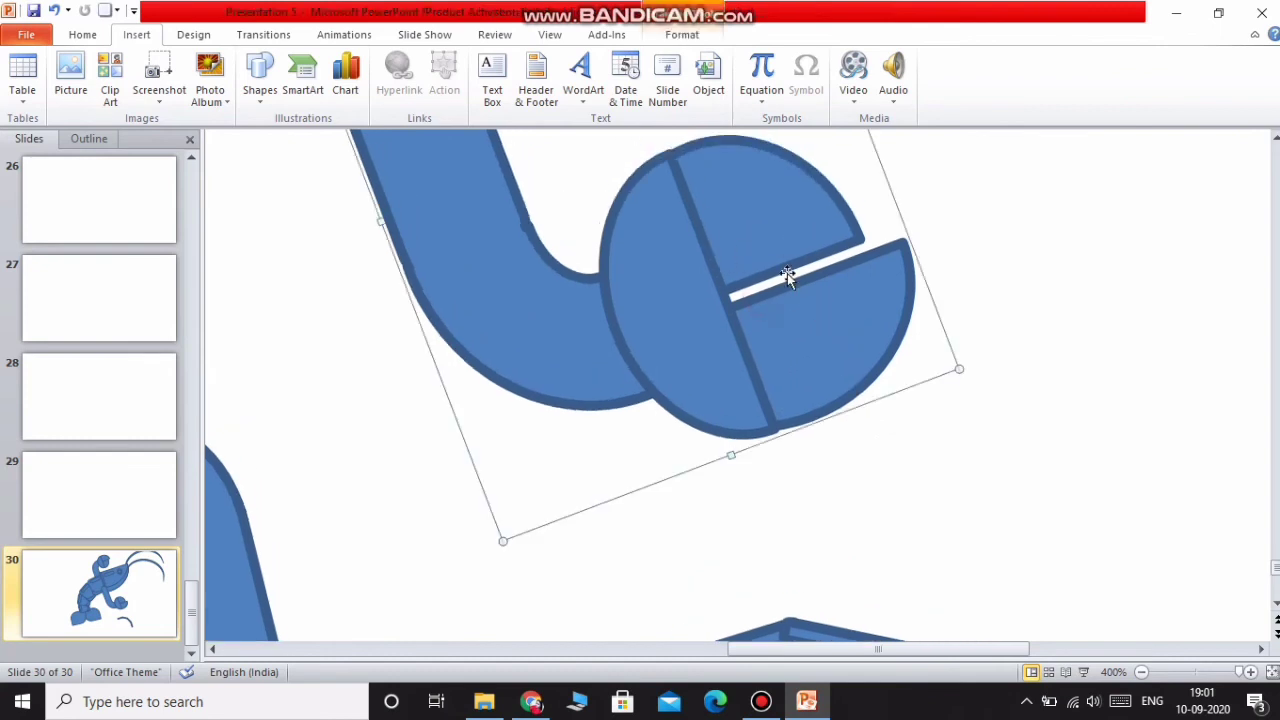
right_click(709, 284)
mouse_move(759, 390)
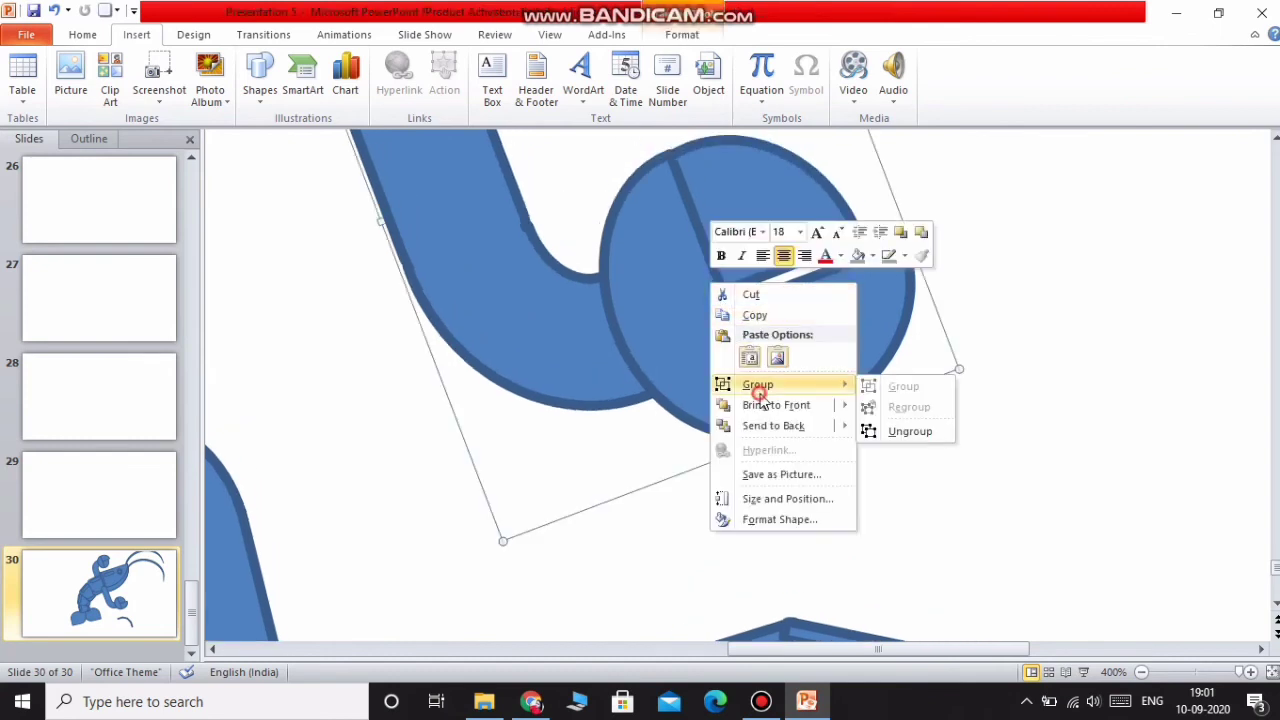
click(886, 430)
right_click(743, 290)
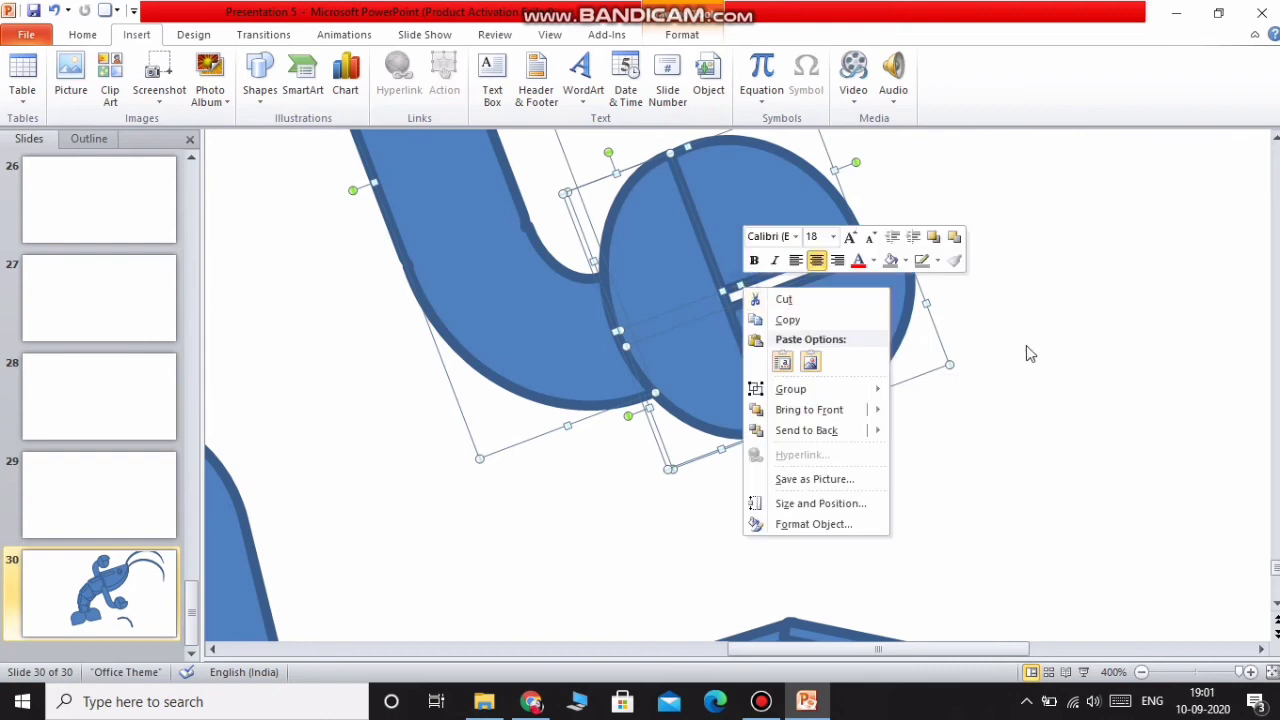
key(Escape)
Step: Group the three shapes of the lower claw, leaving the curved arm out of the group
scroll(900, 251, up, 2)
click(1031, 251)
drag(540, 151, 985, 595)
right_click(752, 443)
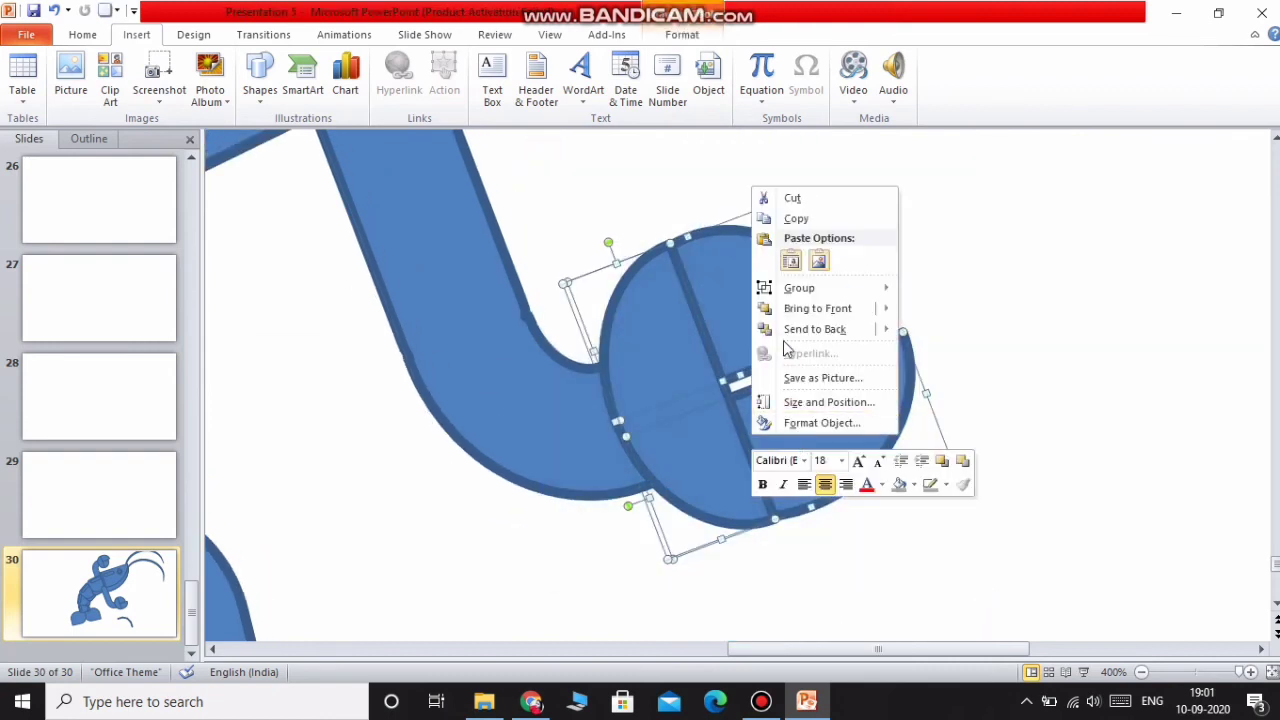
mouse_move(800, 288)
click(945, 290)
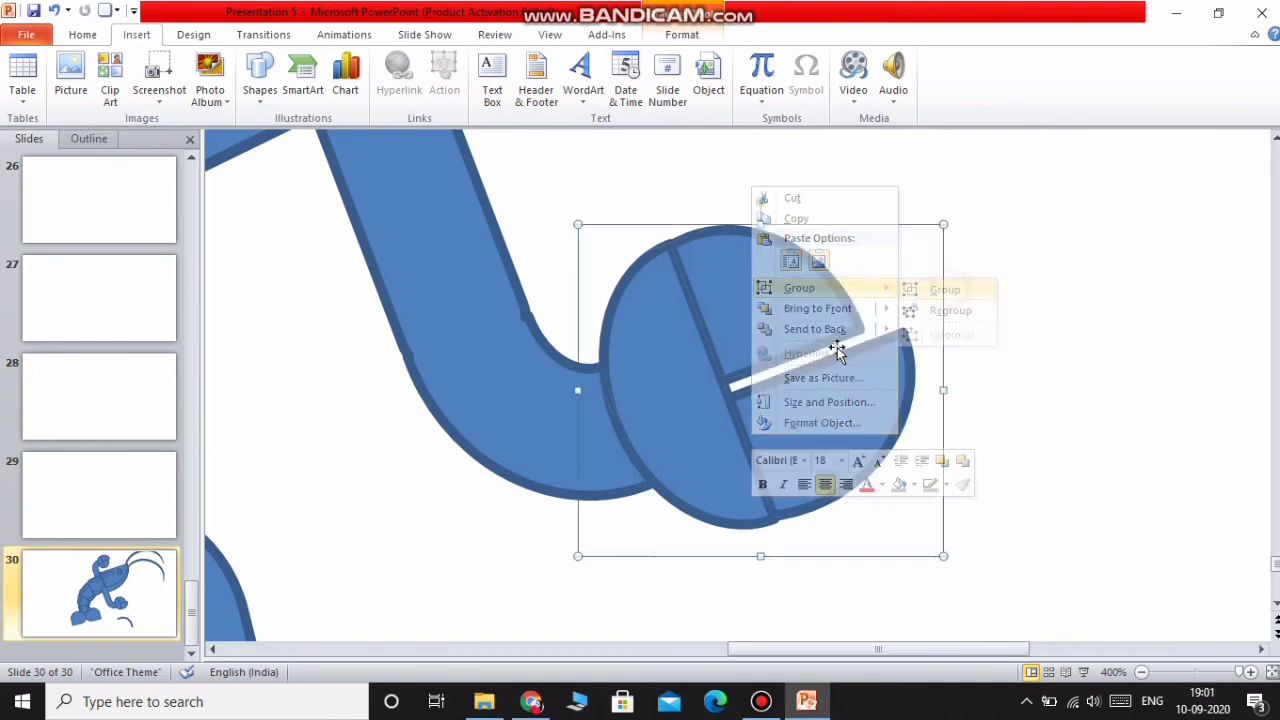
Step: Duplicate the grouped claw, move the copy aside and shrink it to a small pincer matching the thin leg
right_click(1052, 302)
right_click(790, 380)
click(822, 414)
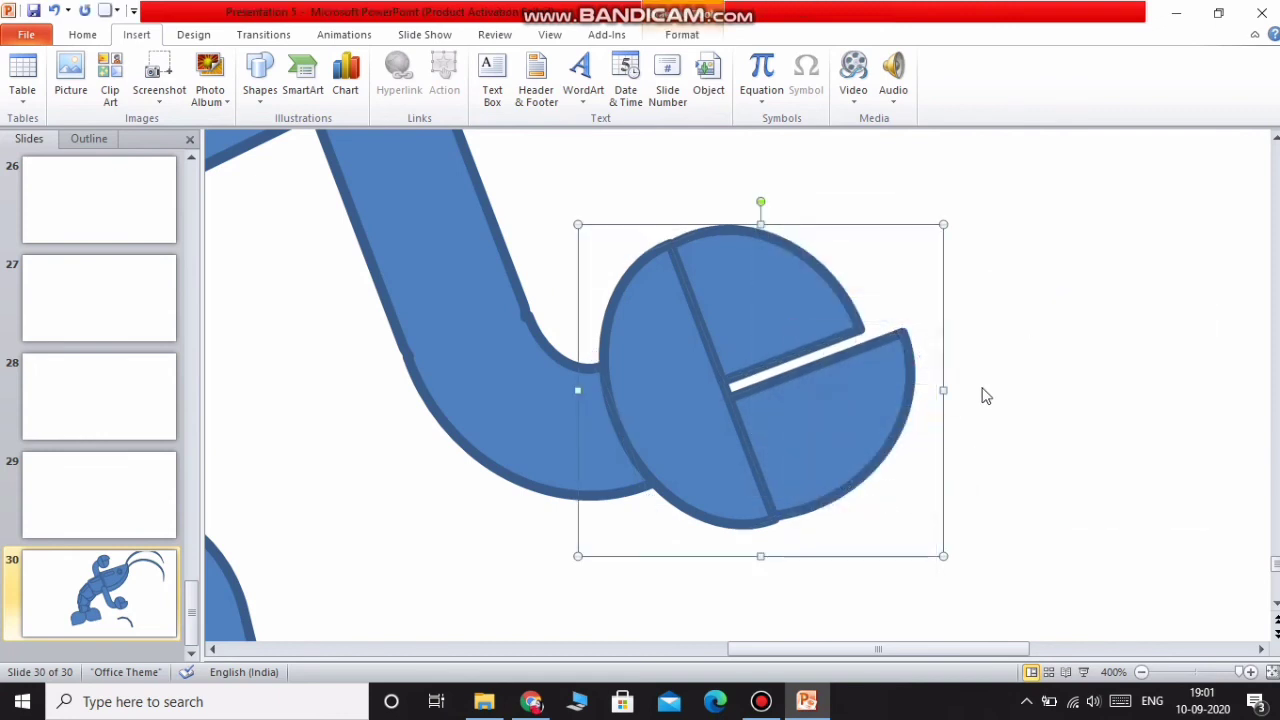
right_click(985, 395)
click(1036, 458)
drag(843, 449, 1129, 453)
drag(1228, 236, 963, 485)
drag(912, 518, 1052, 514)
Step: Rotate the small pincer clockwise so its opening faces downward and attach it to the free end of the jointed leg
scroll(1061, 471, down, 3)
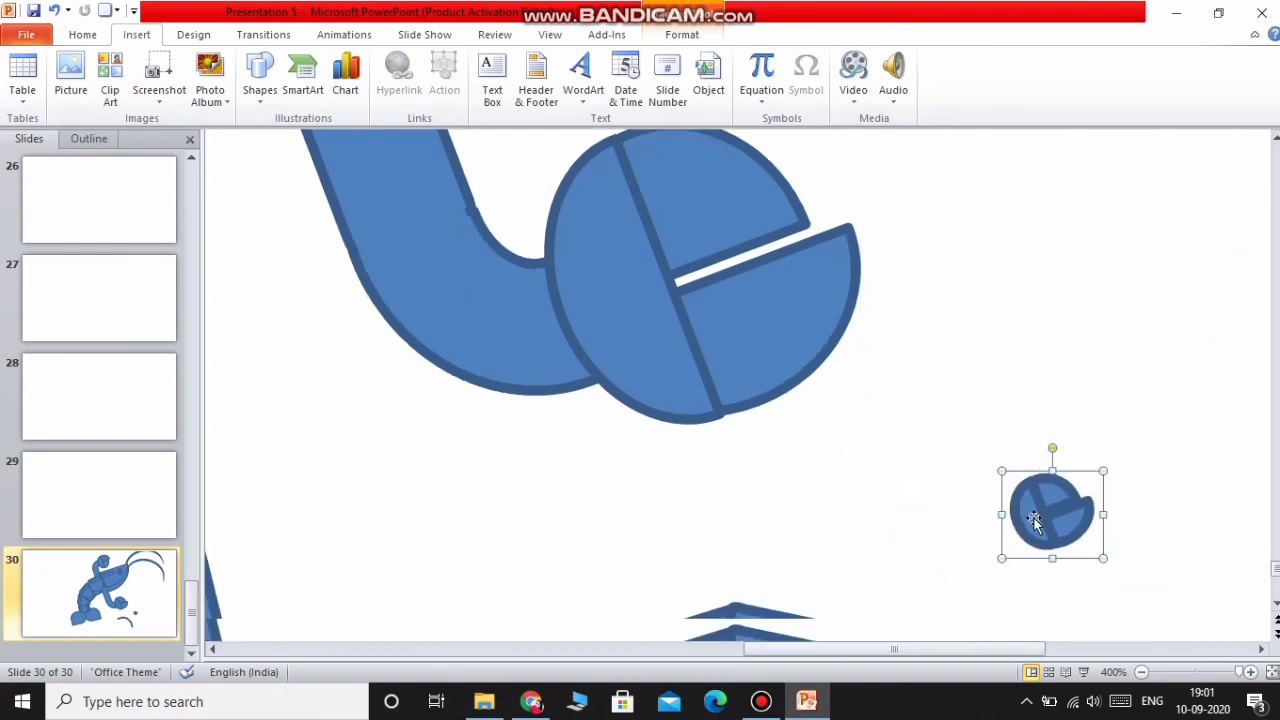
drag(1070, 305, 1024, 536)
scroll(1024, 536, down, 3)
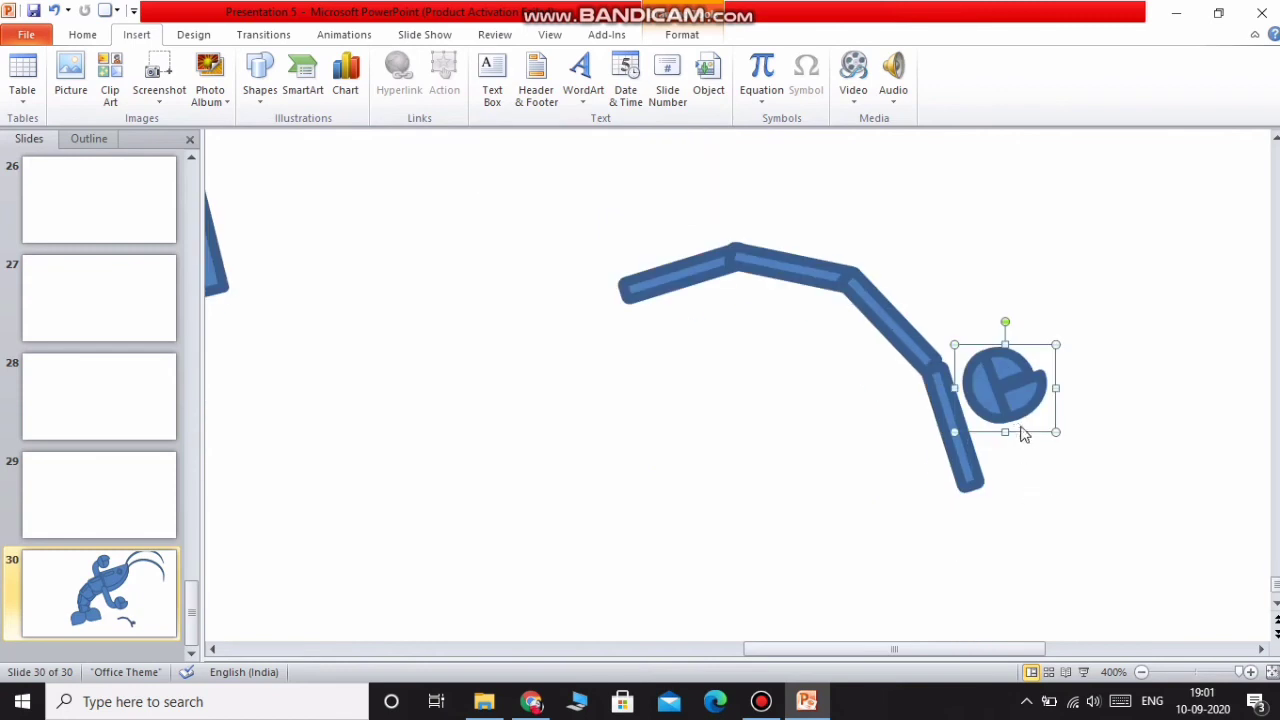
drag(1023, 434, 1018, 568)
drag(993, 449, 980, 508)
click(1107, 472)
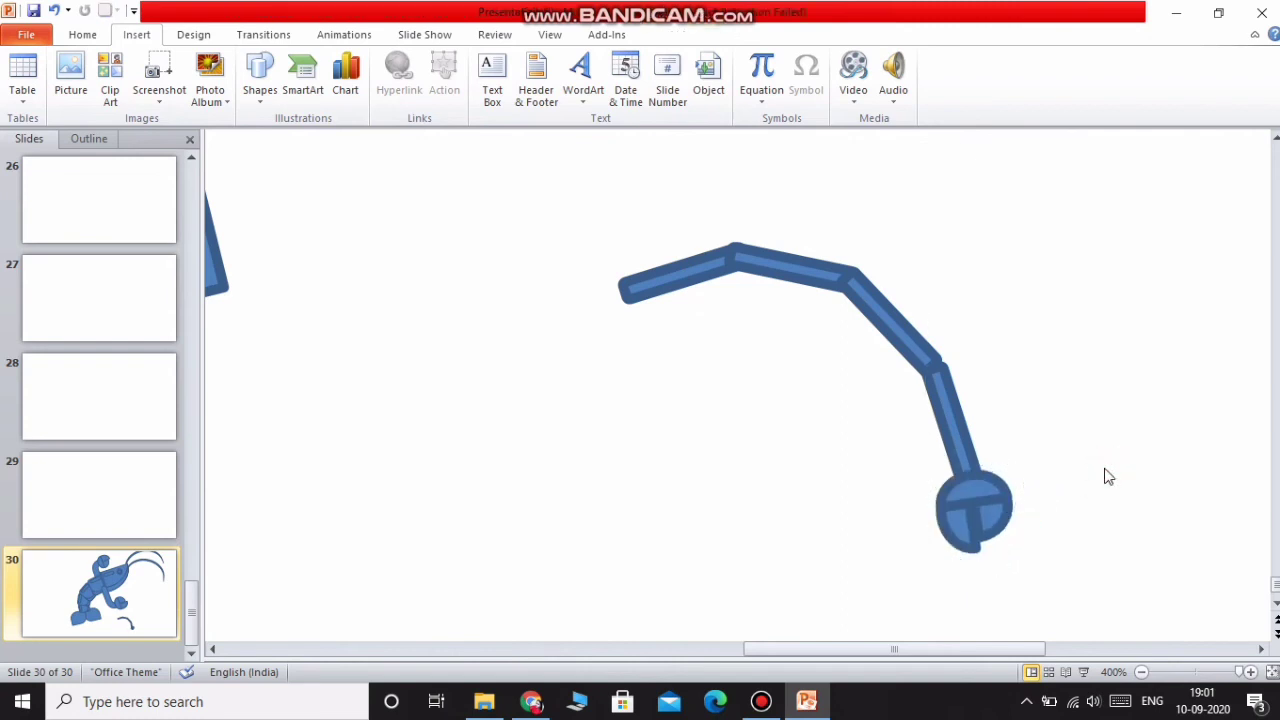
Step: Group the jointed leg and its small pincer into one object
mouse_move(583, 181)
mouse_down()
mouse_move(634, 329)
mouse_move(1107, 640)
mouse_up()
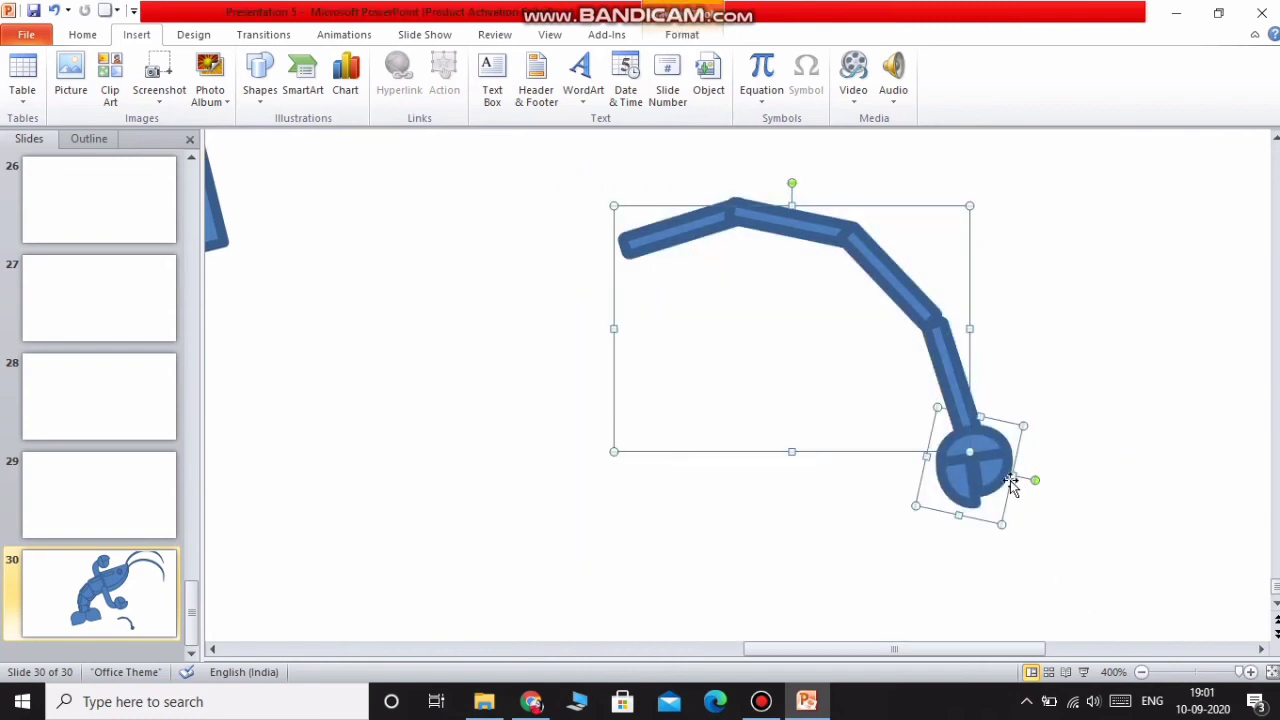
right_click(1004, 484)
mouse_move(1060, 334)
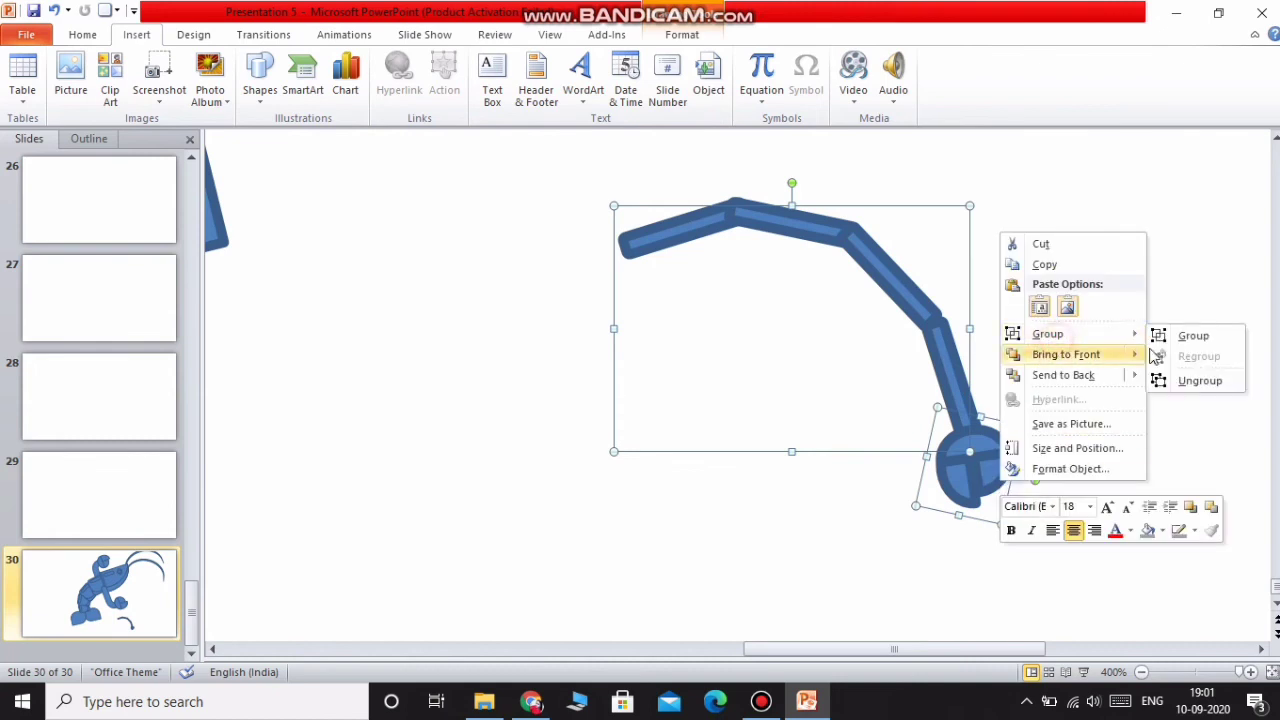
click(1193, 336)
Step: Copy the pincer-tipped leg and paste two duplicates of it
right_click(956, 385)
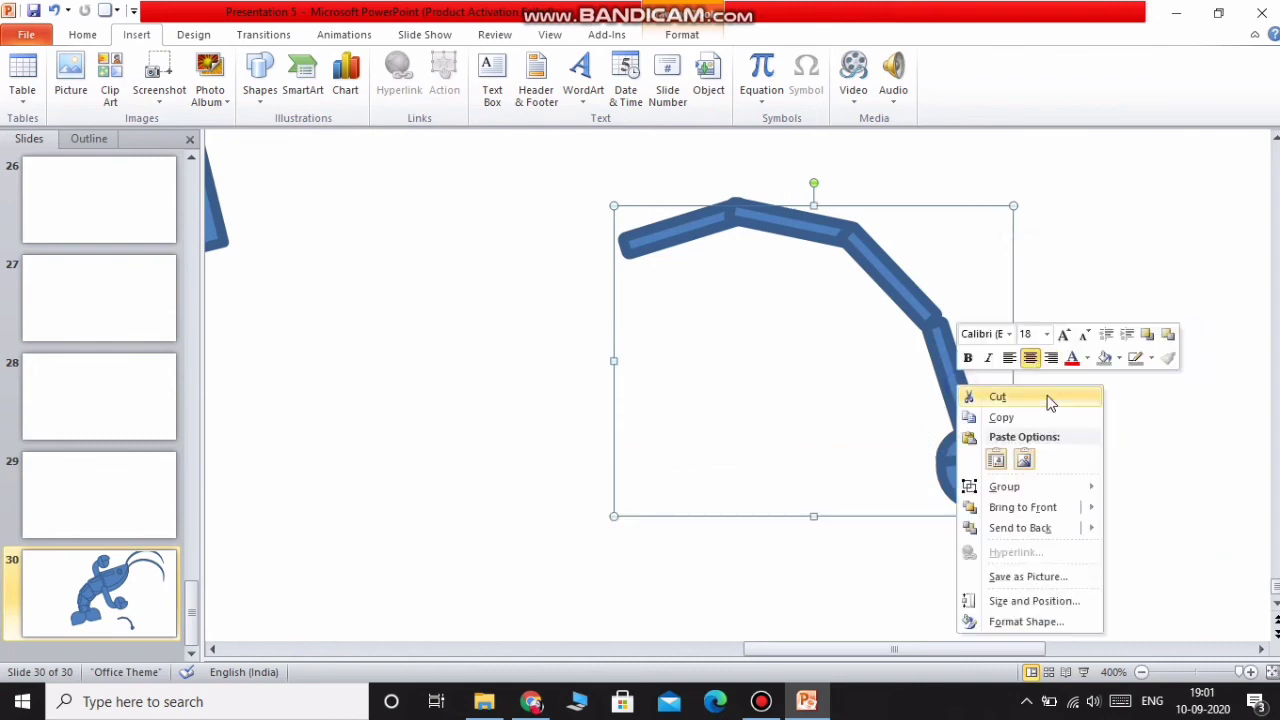
click(1100, 420)
right_click(1143, 411)
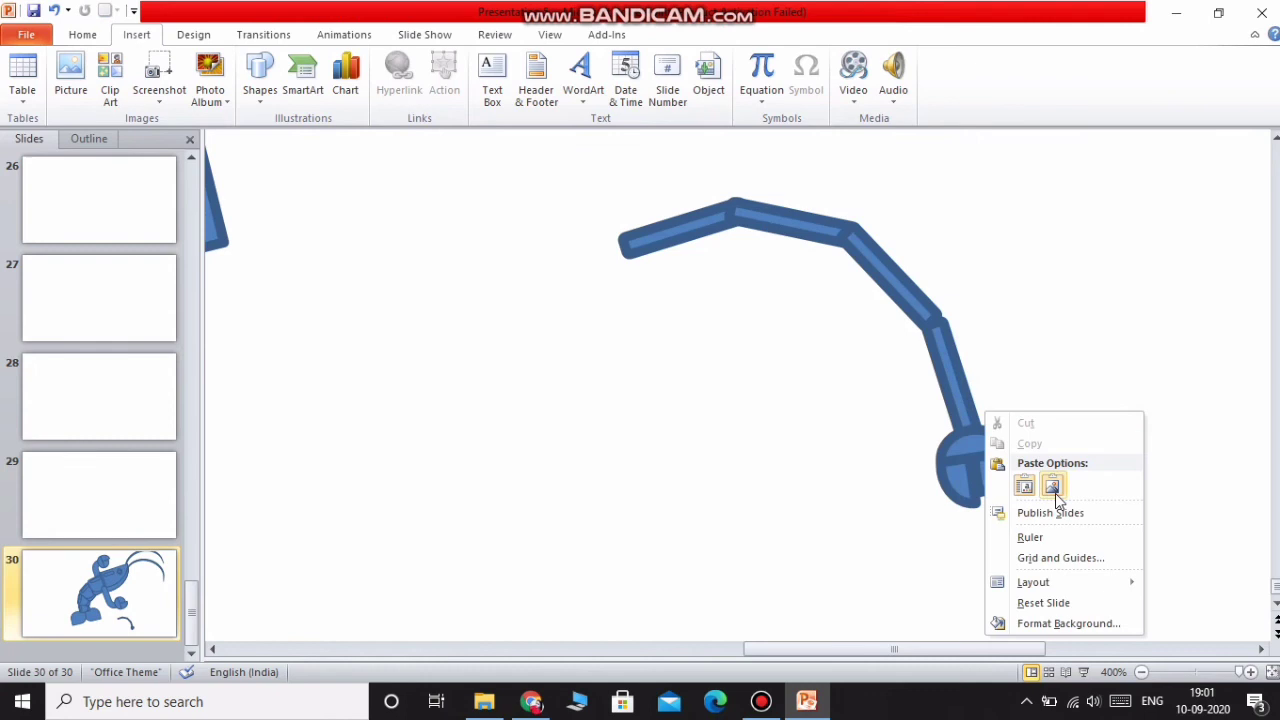
click(1024, 487)
right_click(1100, 414)
click(1140, 488)
Step: Move the original pincer-tipped leg up to the underside of the body, beside the lower claw arm
scroll(757, 391, up, 3)
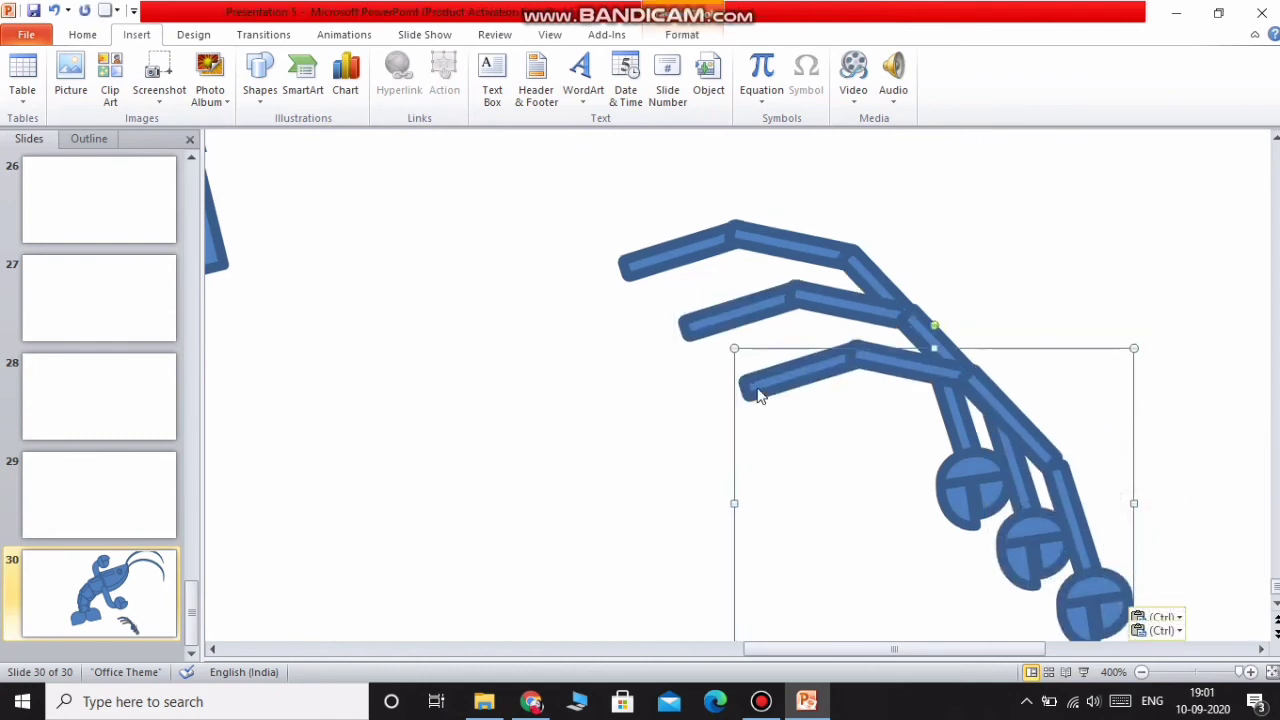
click(1115, 672)
click(602, 425)
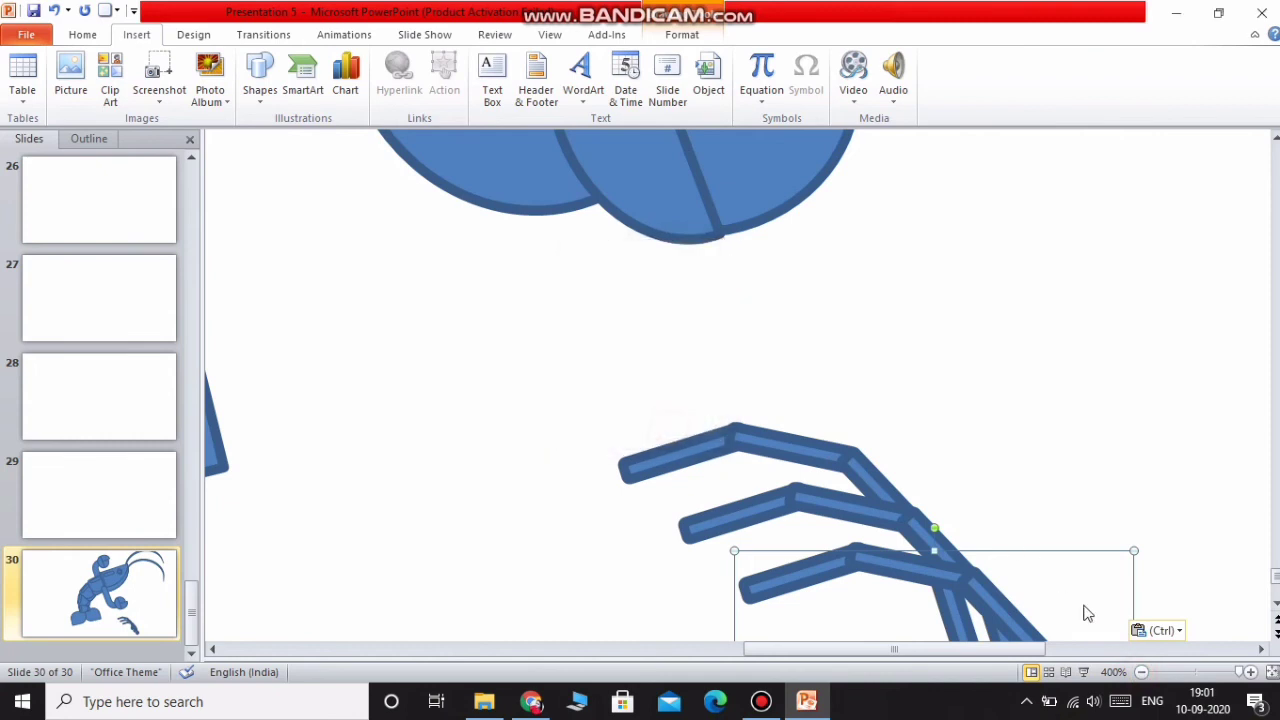
click(1141, 672)
click(1141, 672)
click(1141, 672)
click(1141, 672)
click(1141, 672)
click(1141, 672)
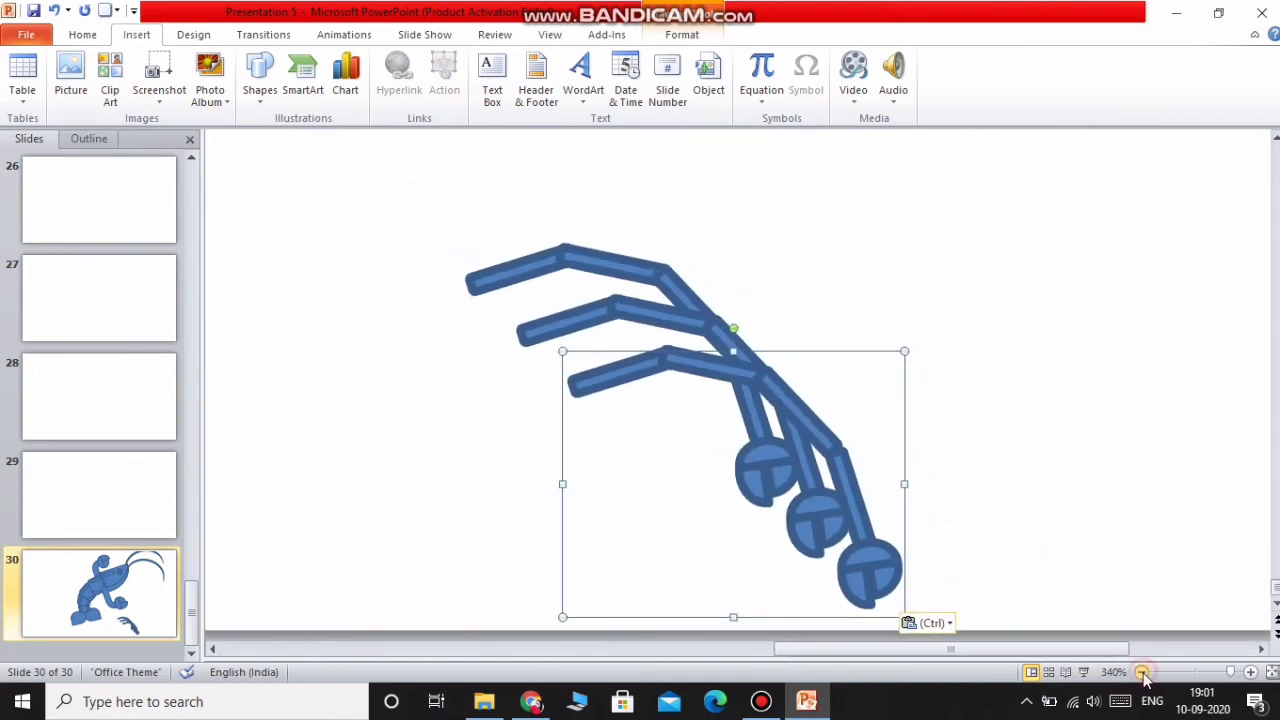
click(1141, 672)
click(1141, 672)
click(1141, 672)
drag(887, 657, 760, 657)
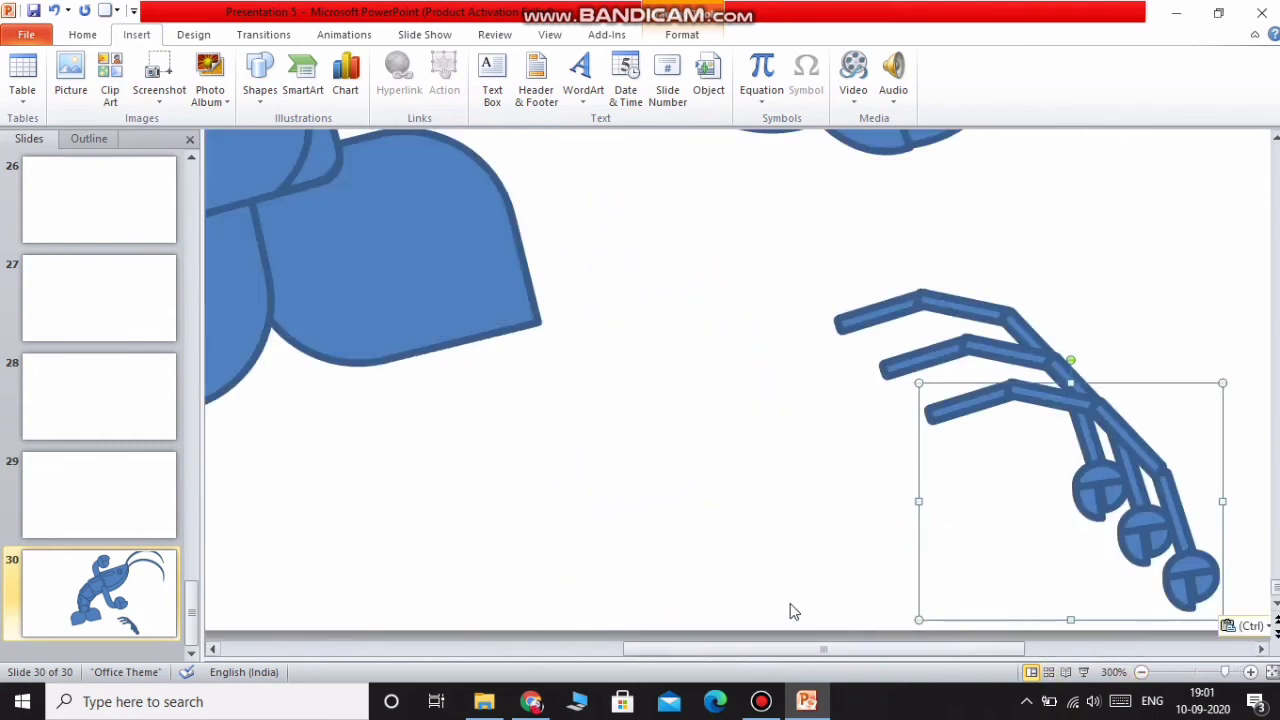
scroll(800, 590, up, 5)
scroll(870, 580, up, 1)
drag(900, 621, 457, 239)
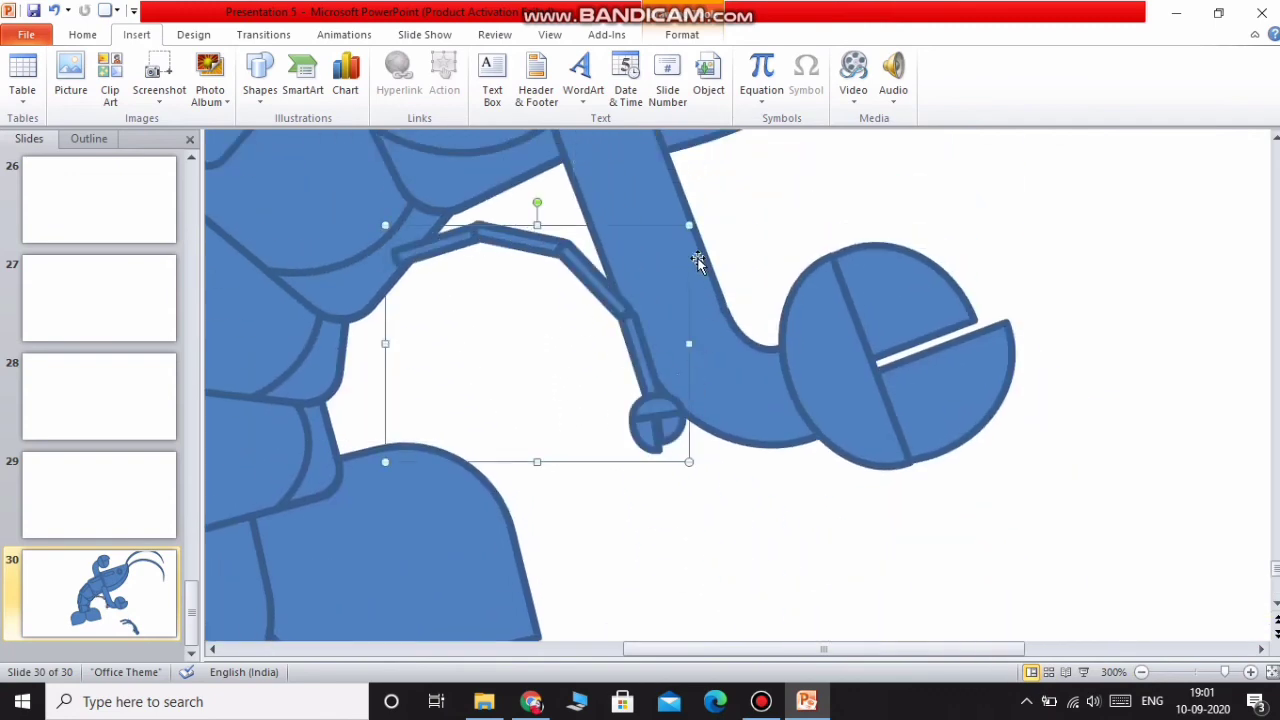
Step: Shrink the first leg slightly, rotate it clockwise and attach it to the body segment just behind the lower claw arm
drag(690, 228, 660, 250)
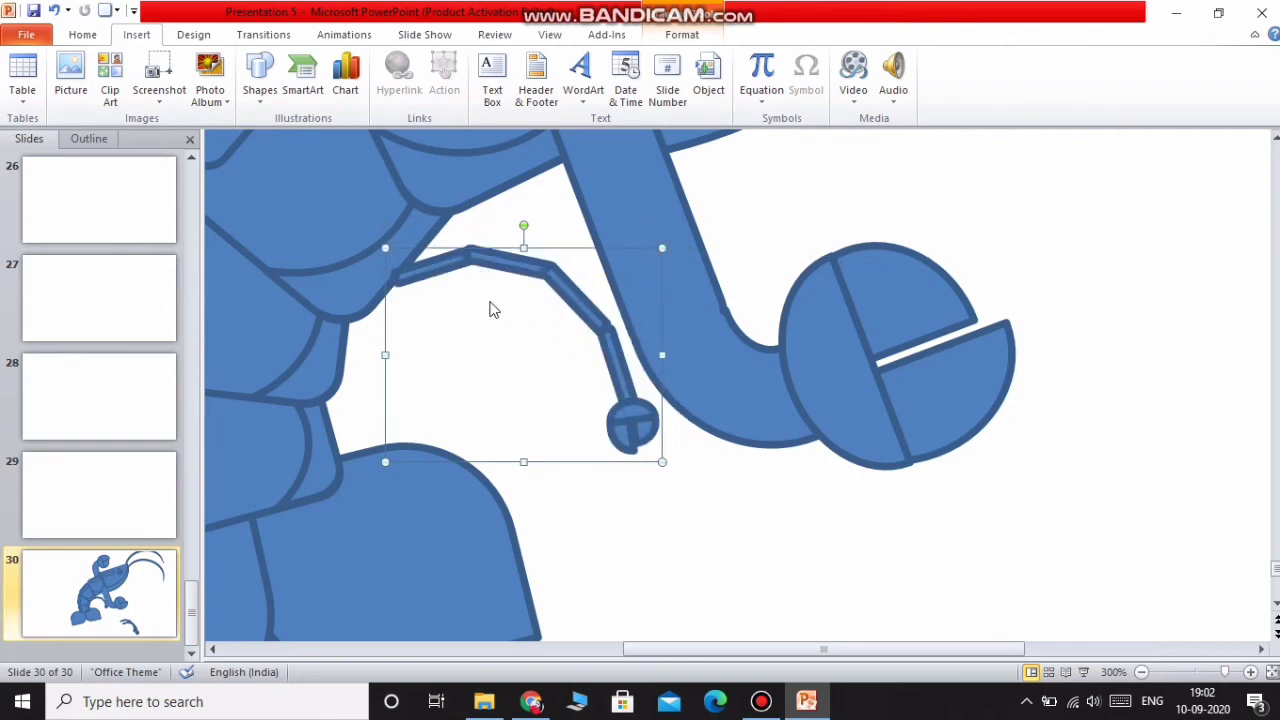
mouse_move(523, 220)
mouse_down()
mouse_move(551, 251)
mouse_move(543, 277)
mouse_move(547, 221)
mouse_up()
drag(555, 205, 572, 199)
Step: Shrink the second leg, rotate it clockwise and attach it to the body's underside just behind the first leg
scroll(880, 438, down, 3)
click(1072, 585)
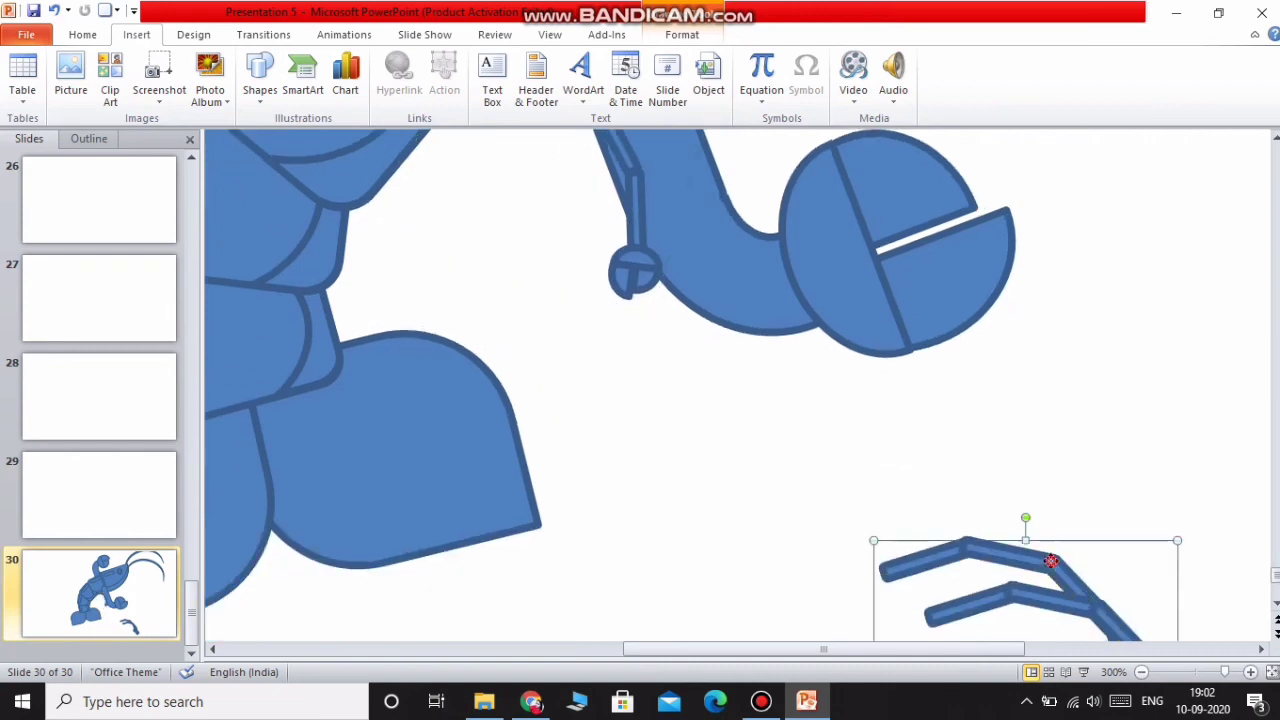
drag(917, 563, 755, 440)
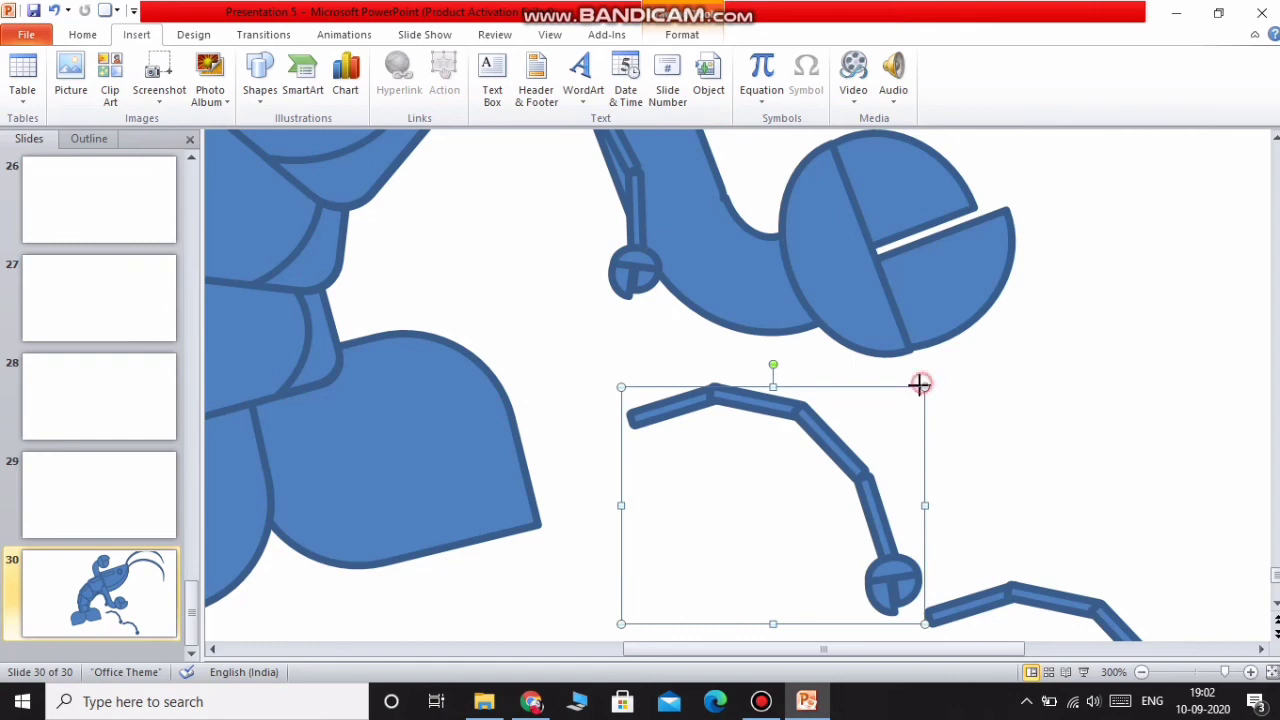
drag(922, 383, 844, 436)
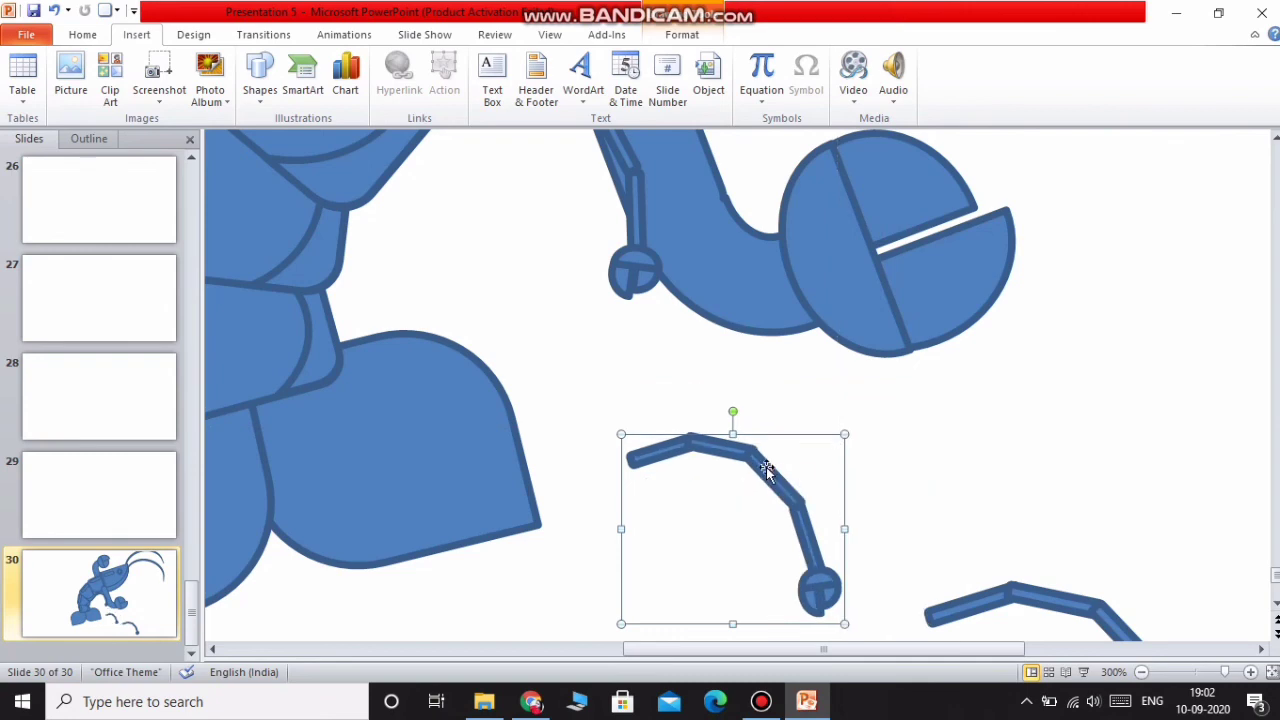
right_click(766, 470)
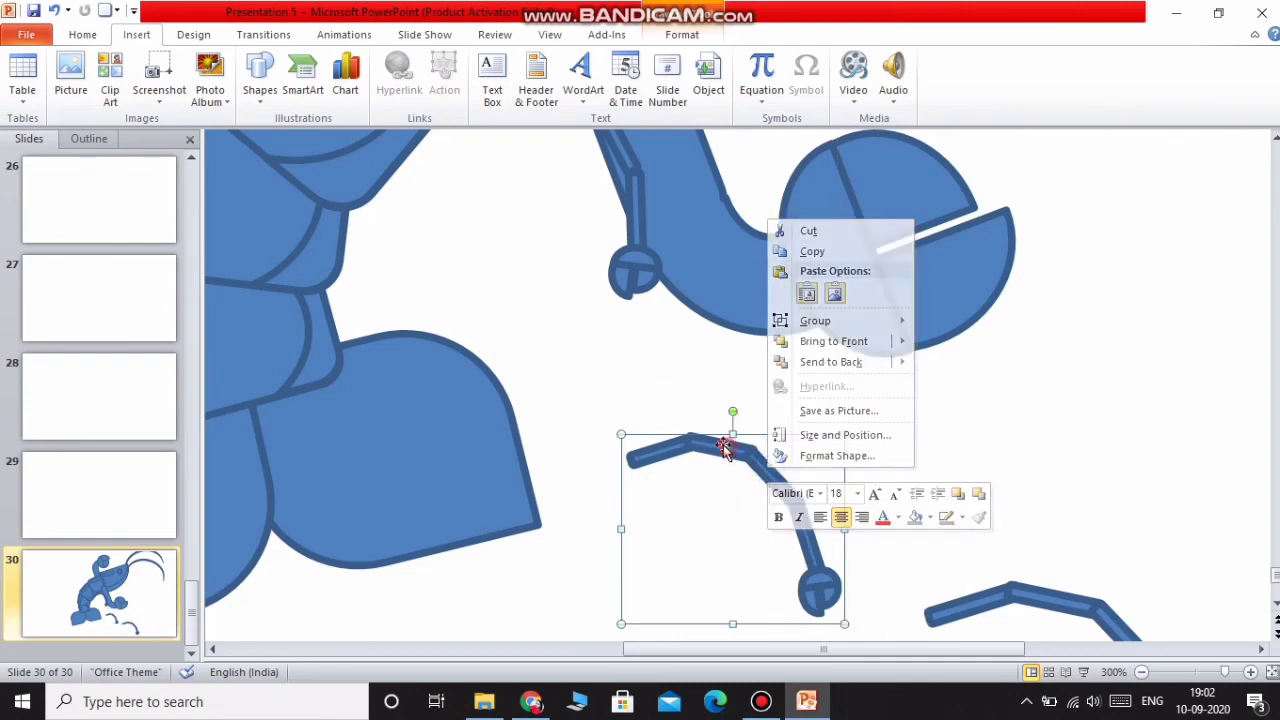
drag(729, 445, 550, 232)
scroll(531, 293, up, 1)
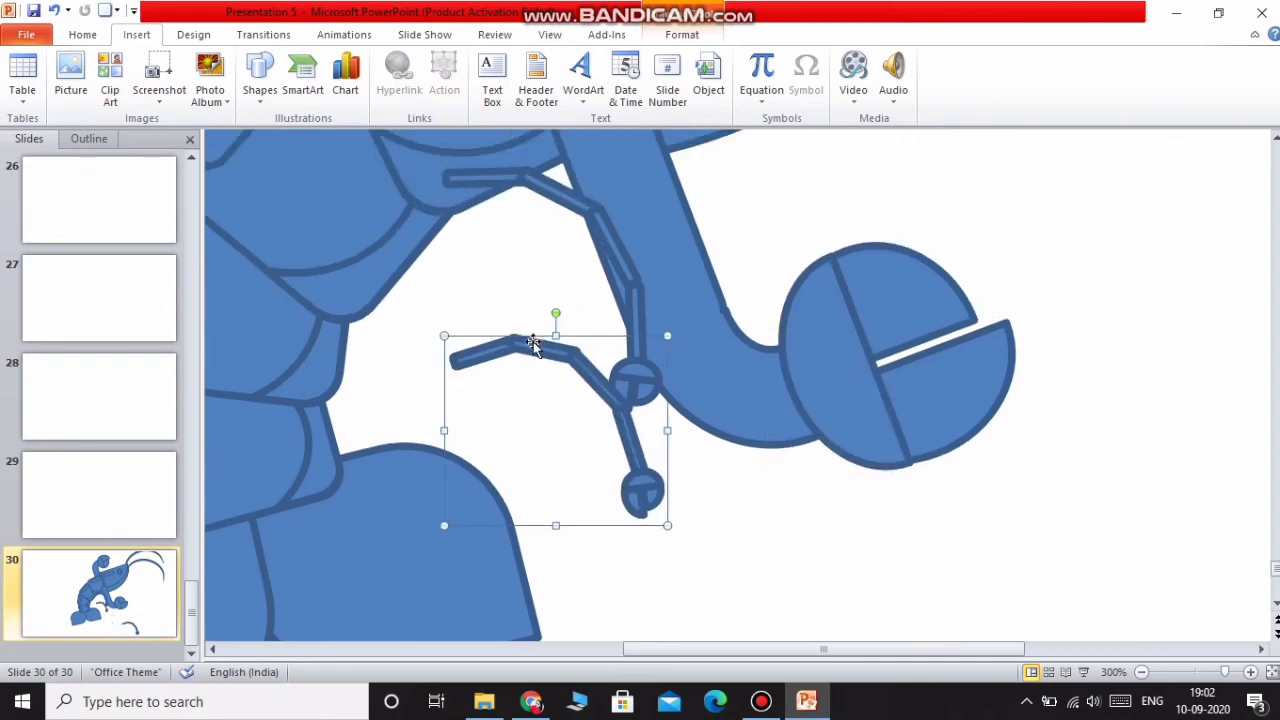
drag(534, 343, 519, 247)
right_click(543, 292)
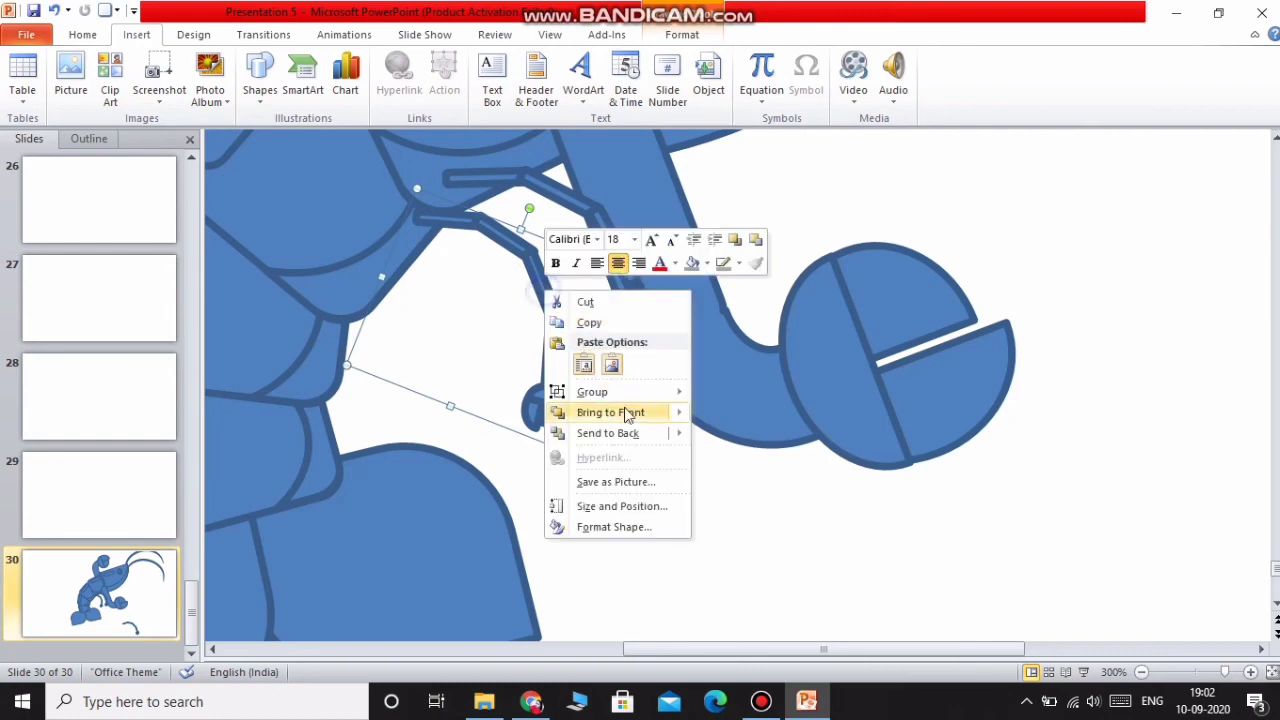
Step: Shrink the third leg smaller than the second, rotate it clockwise and attach it to the body behind the second leg
scroll(845, 531, down, 2)
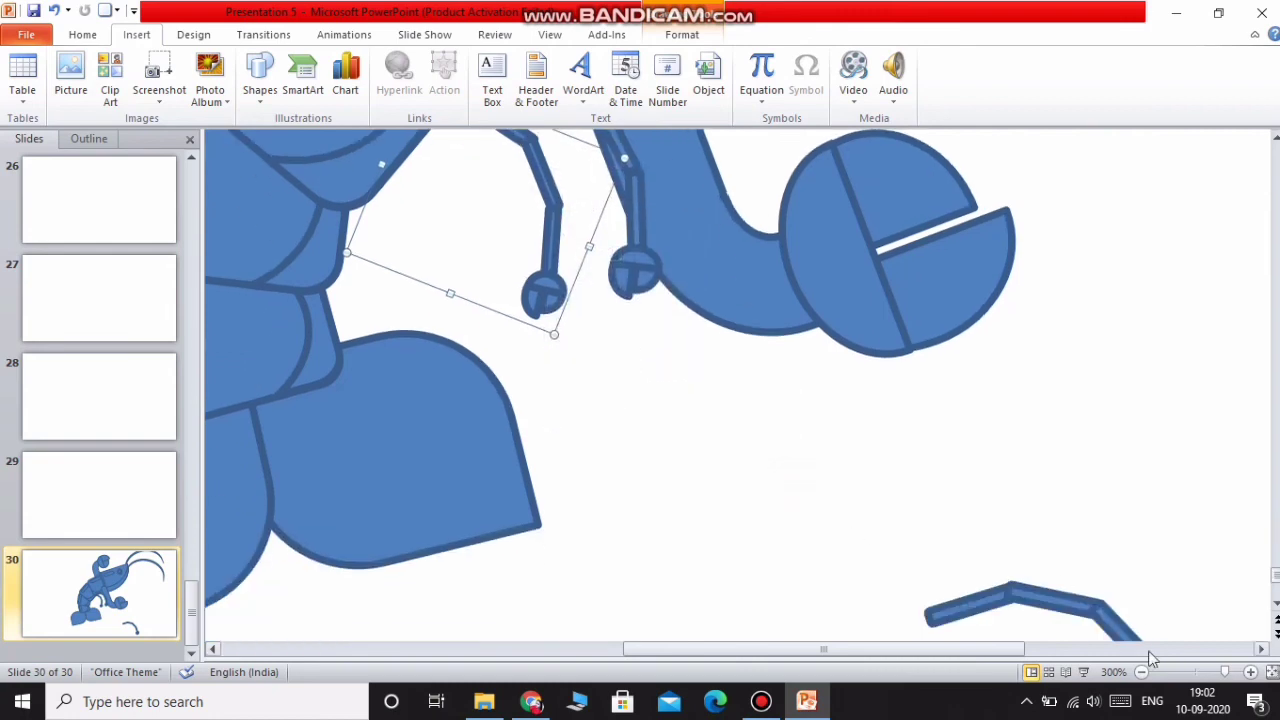
drag(1100, 603, 836, 433)
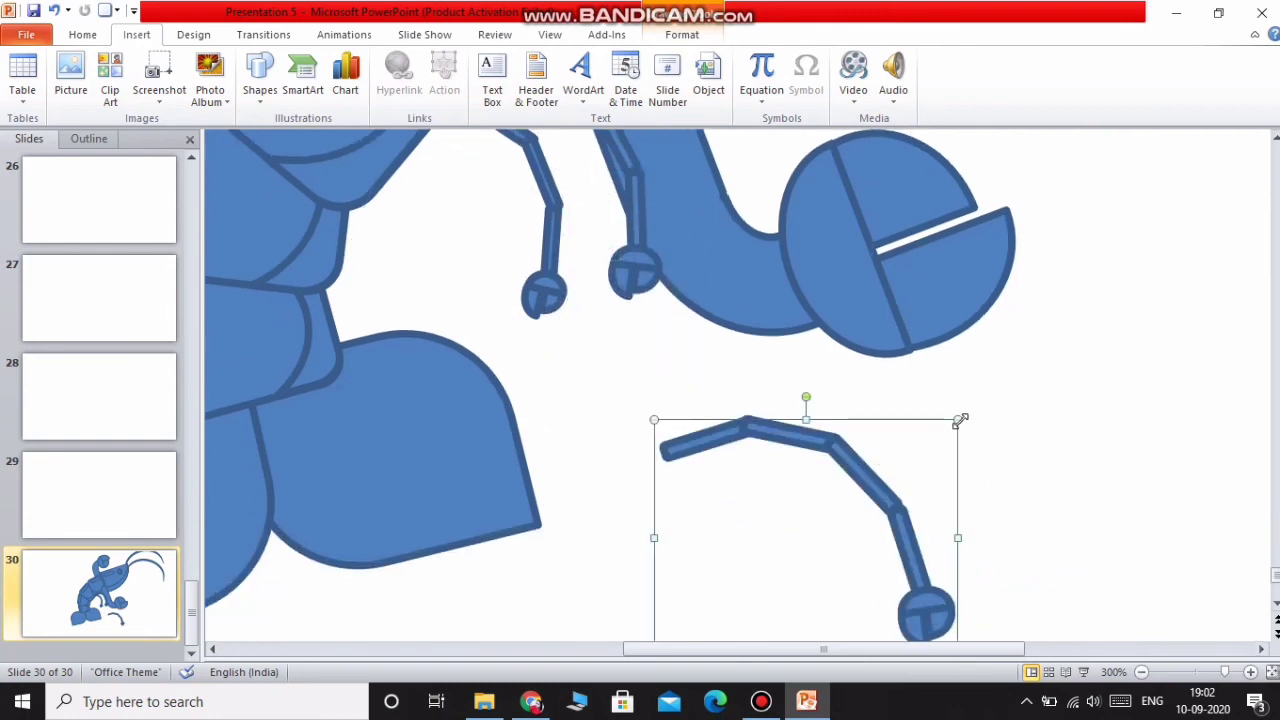
drag(958, 420, 827, 513)
click(785, 531)
drag(765, 540, 443, 251)
scroll(451, 300, up, 3)
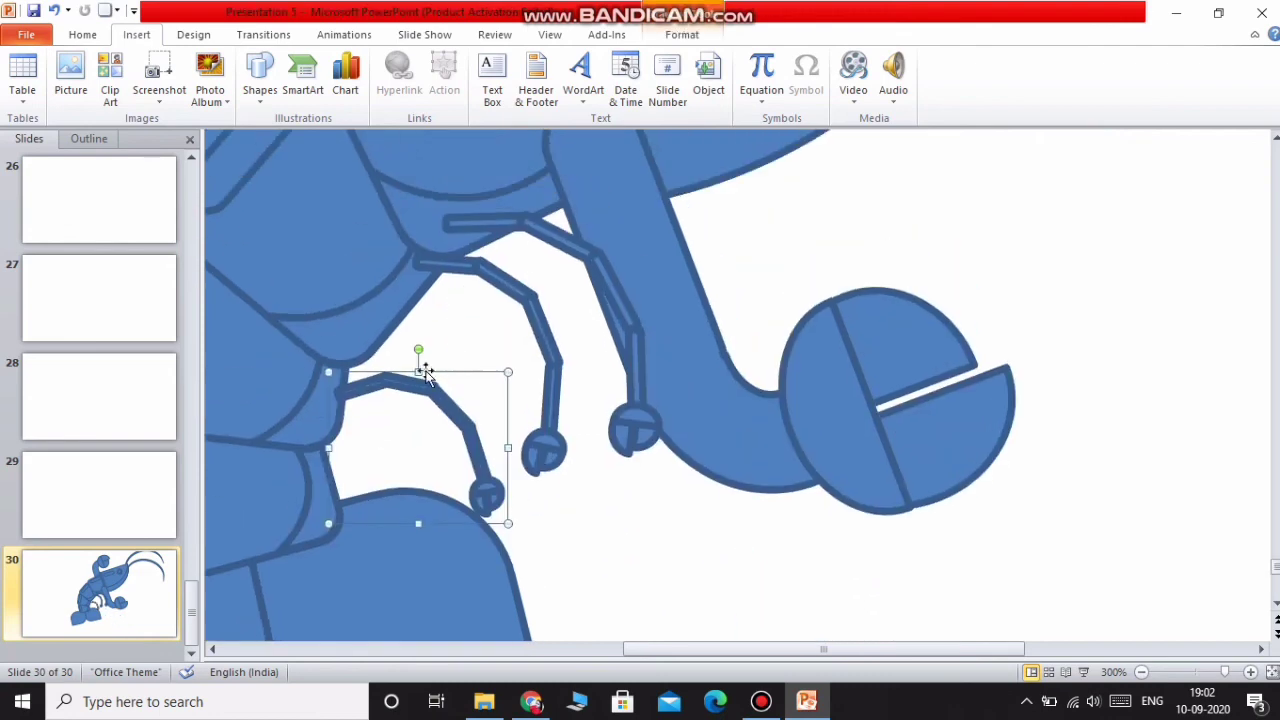
drag(420, 366, 462, 336)
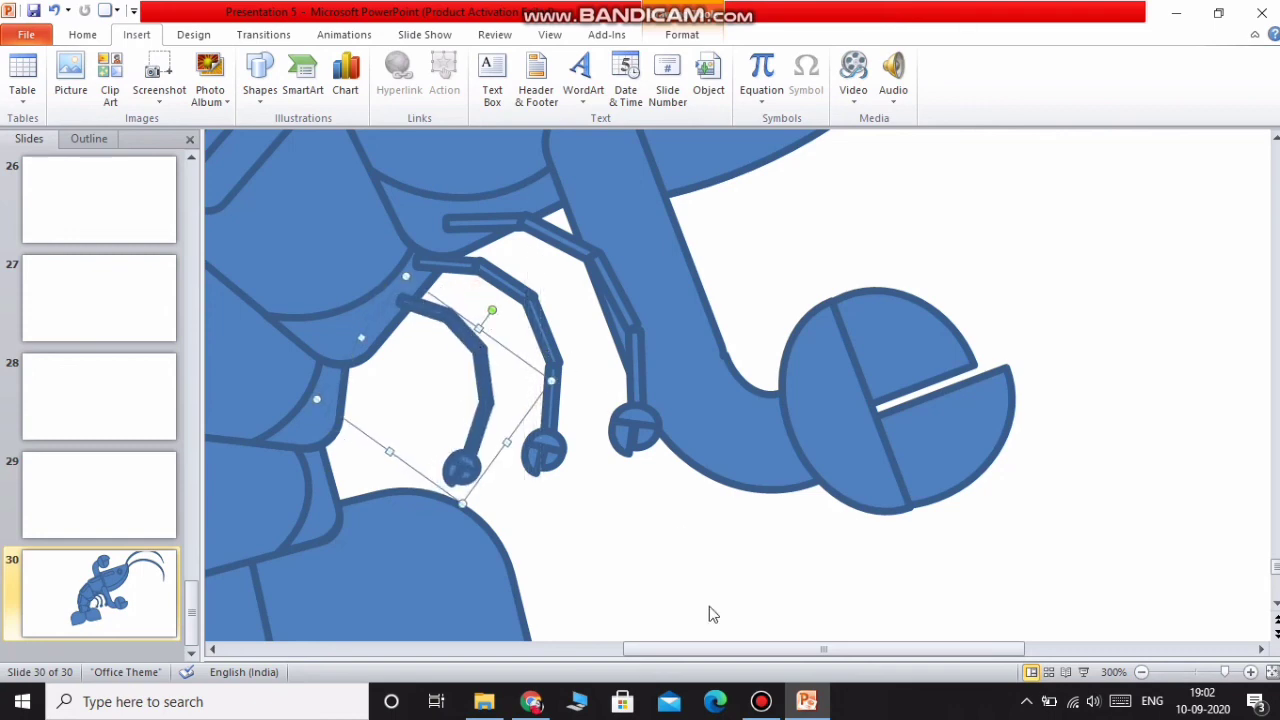
Step: Duplicate the front pincer-tipped leg beside the lower claw arm, keeping the source formatting
scroll(735, 566, up, 1)
scroll(740, 556, up, 3)
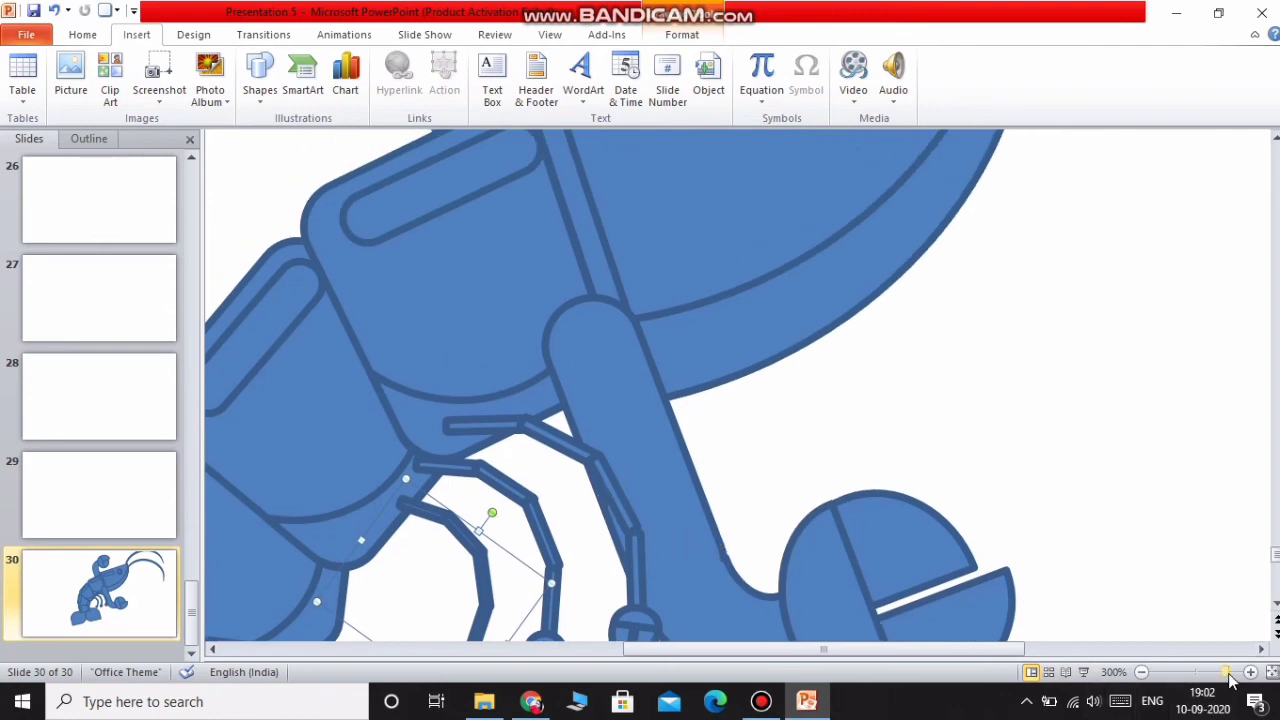
drag(1224, 672, 1198, 674)
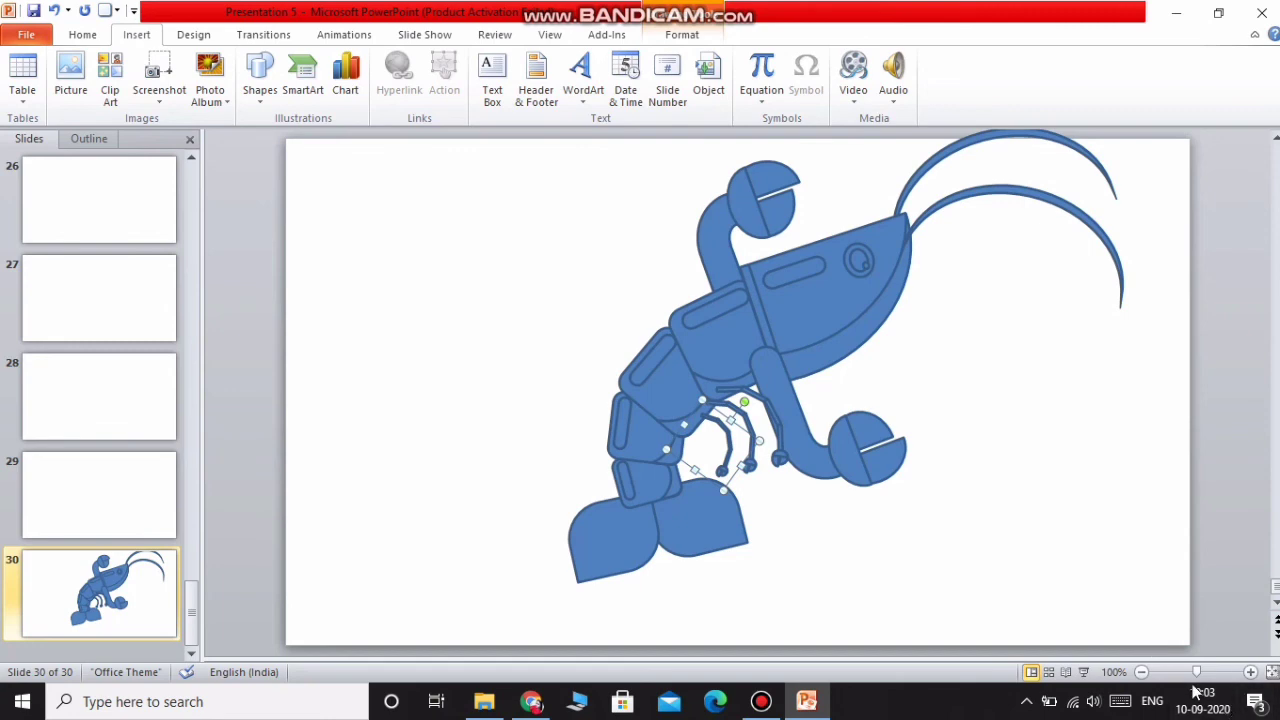
drag(1200, 672, 1236, 672)
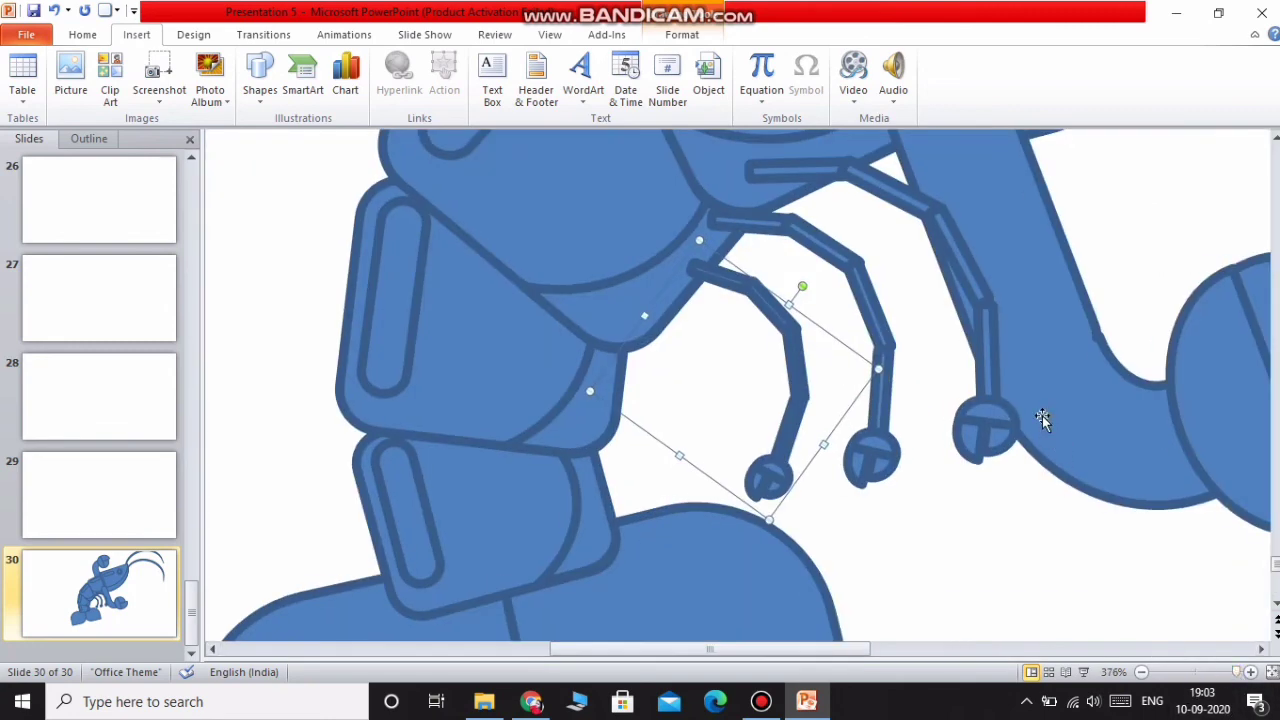
click(900, 517)
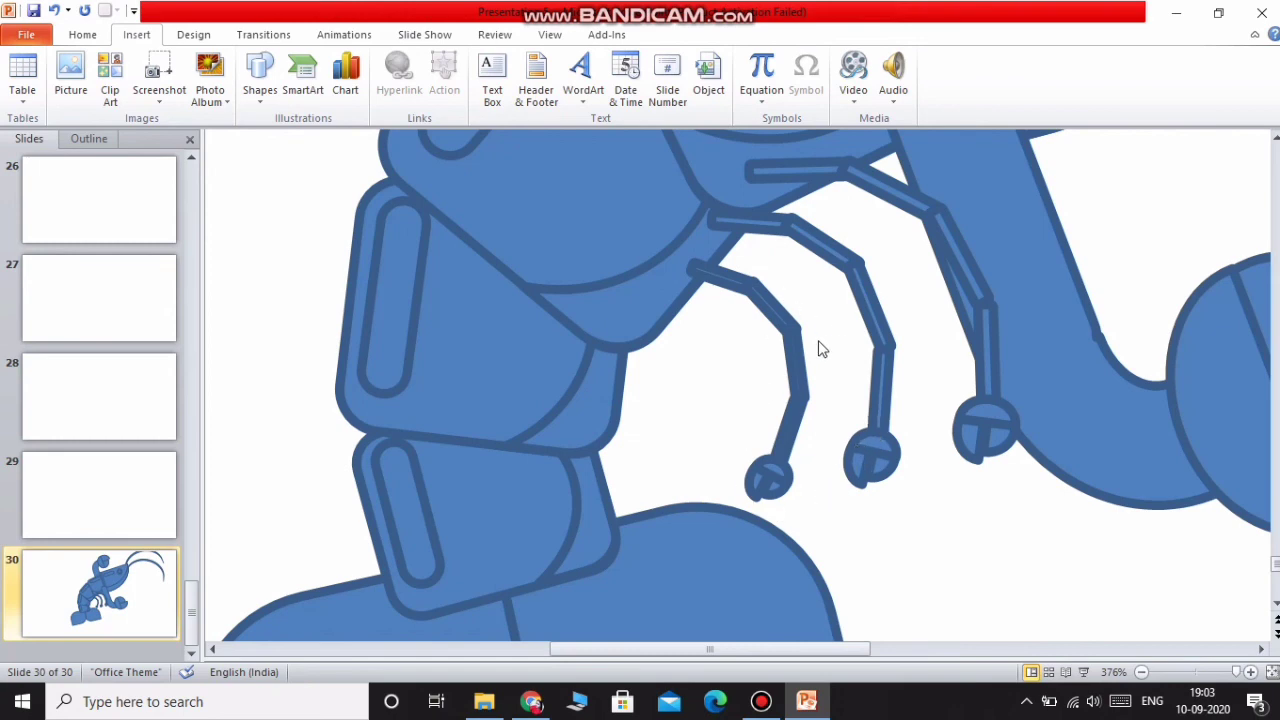
click(900, 197)
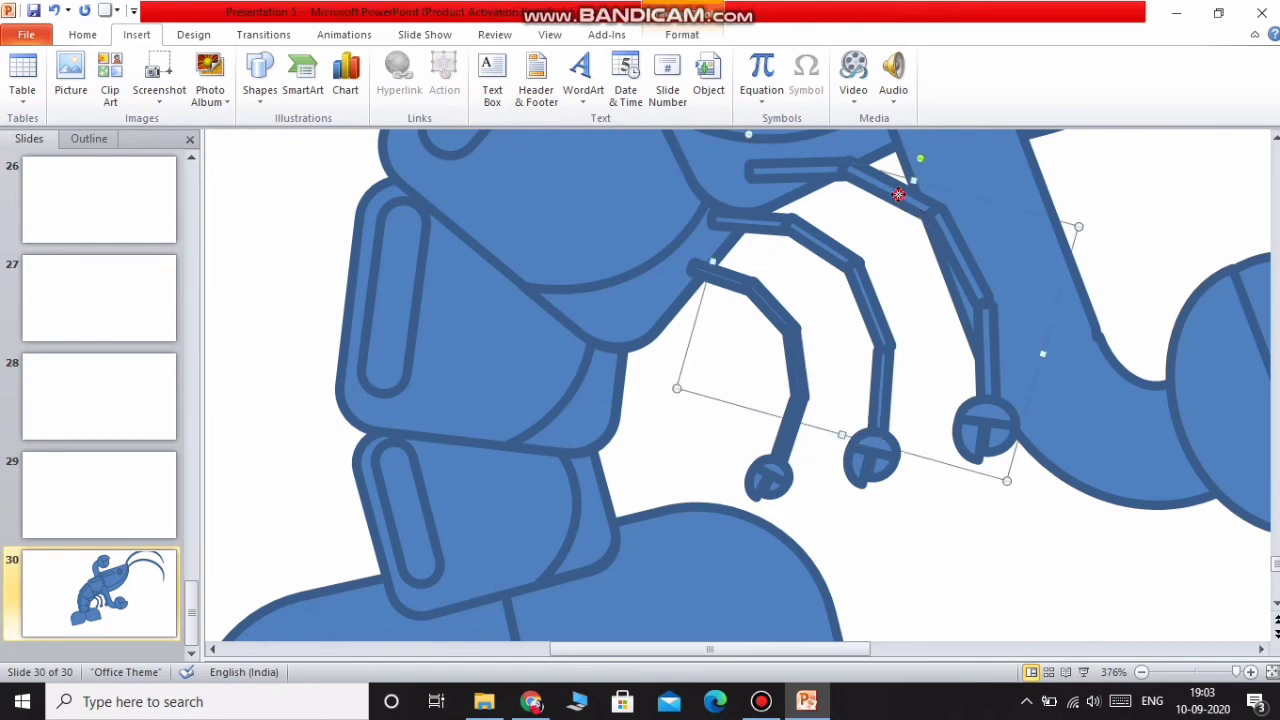
right_click(900, 195)
click(944, 227)
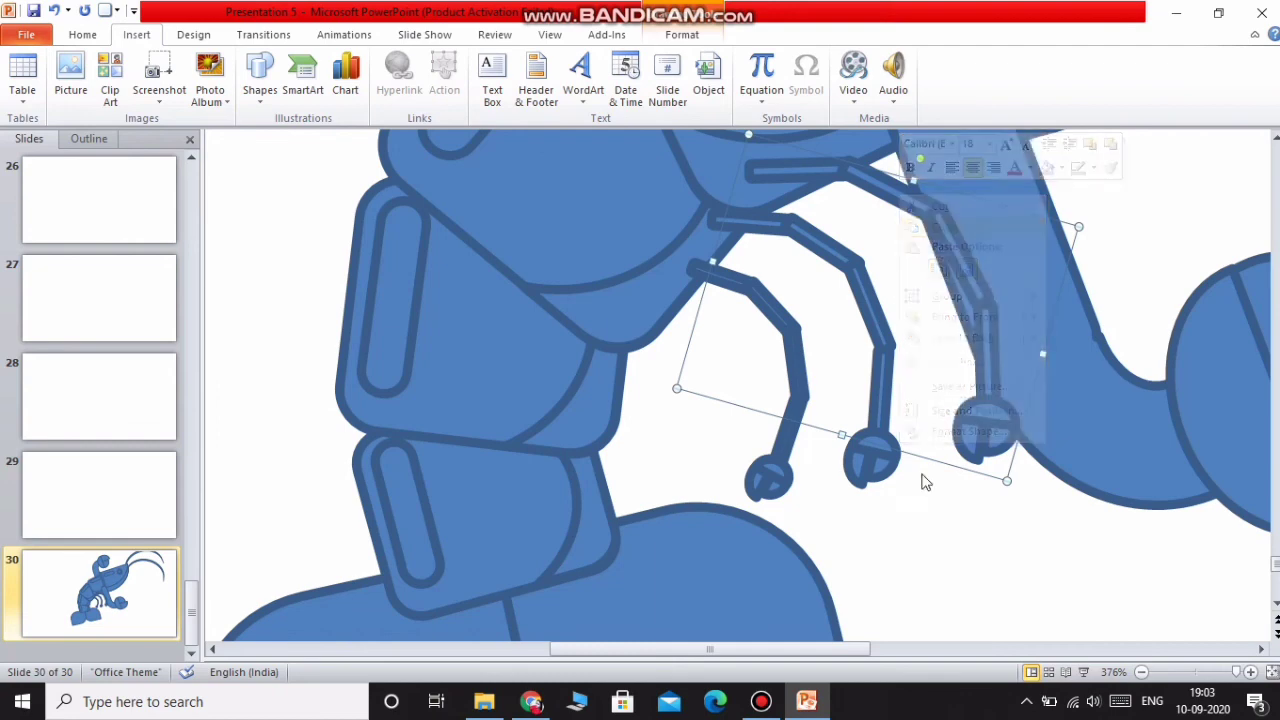
right_click(916, 521)
click(955, 373)
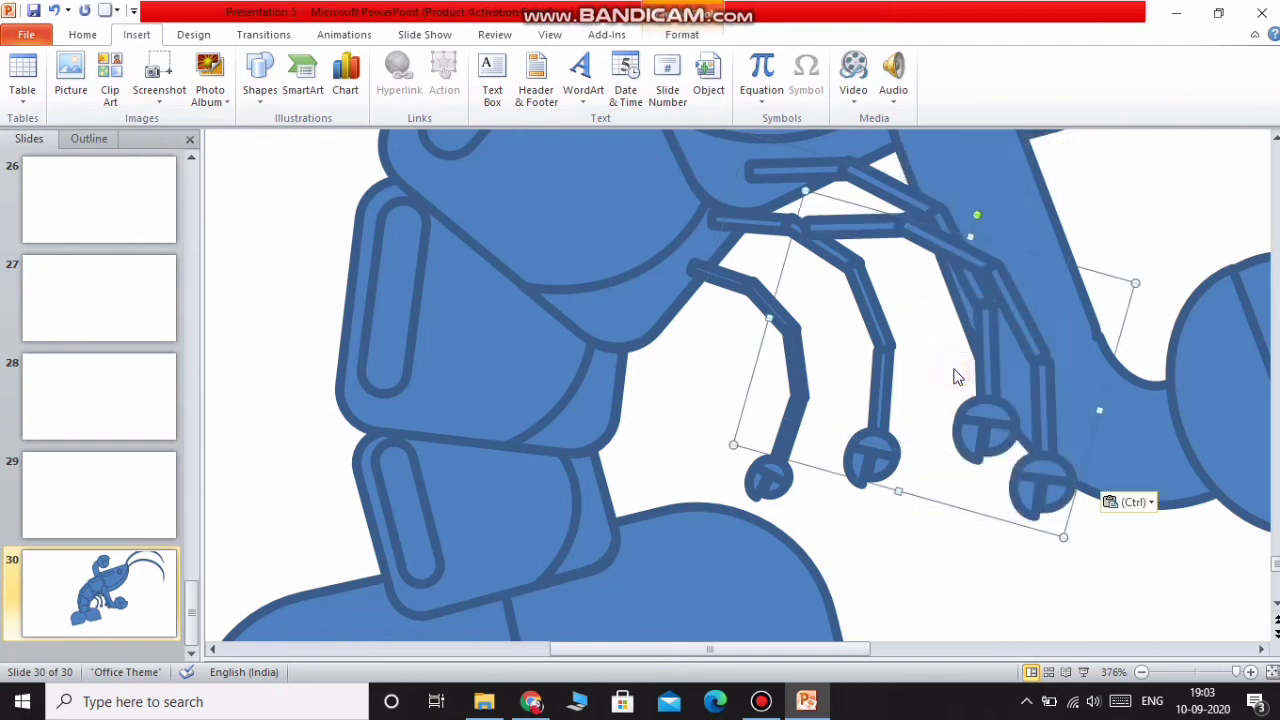
Step: Send the copied front leg to the back and tuck it under the body so its pincer shows behind the front leg
drag(984, 275, 856, 201)
right_click(884, 244)
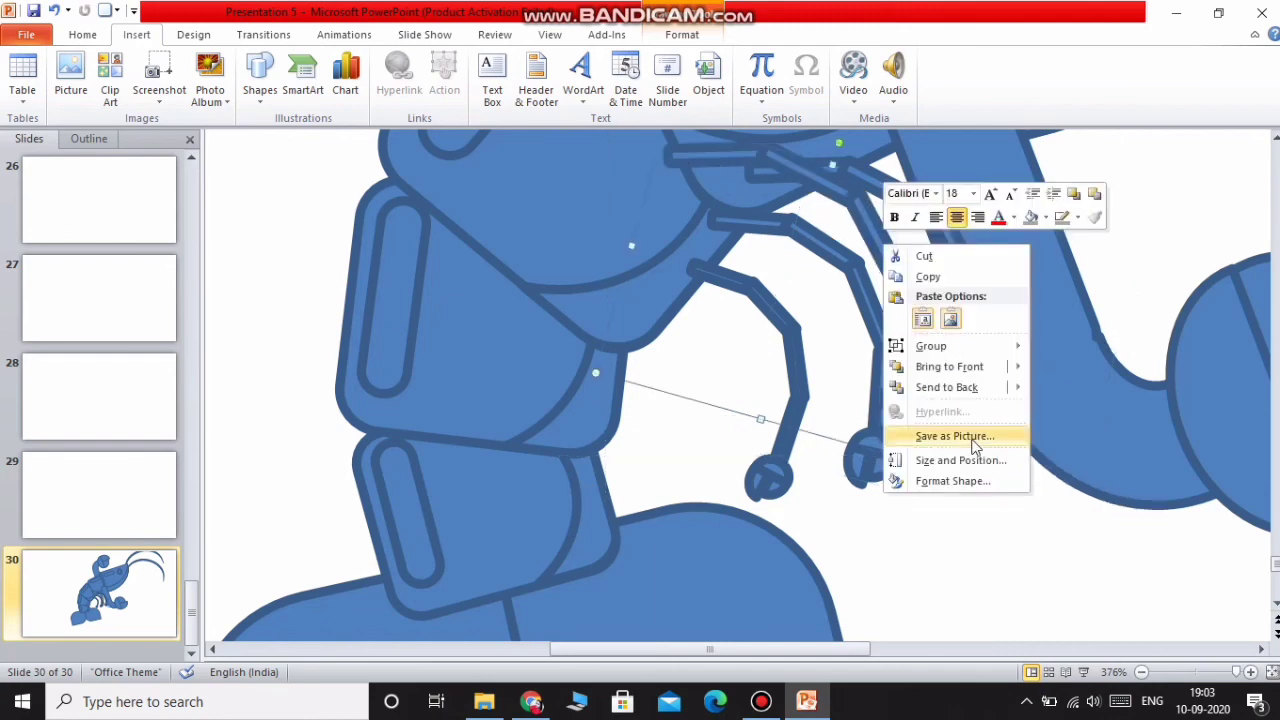
click(967, 389)
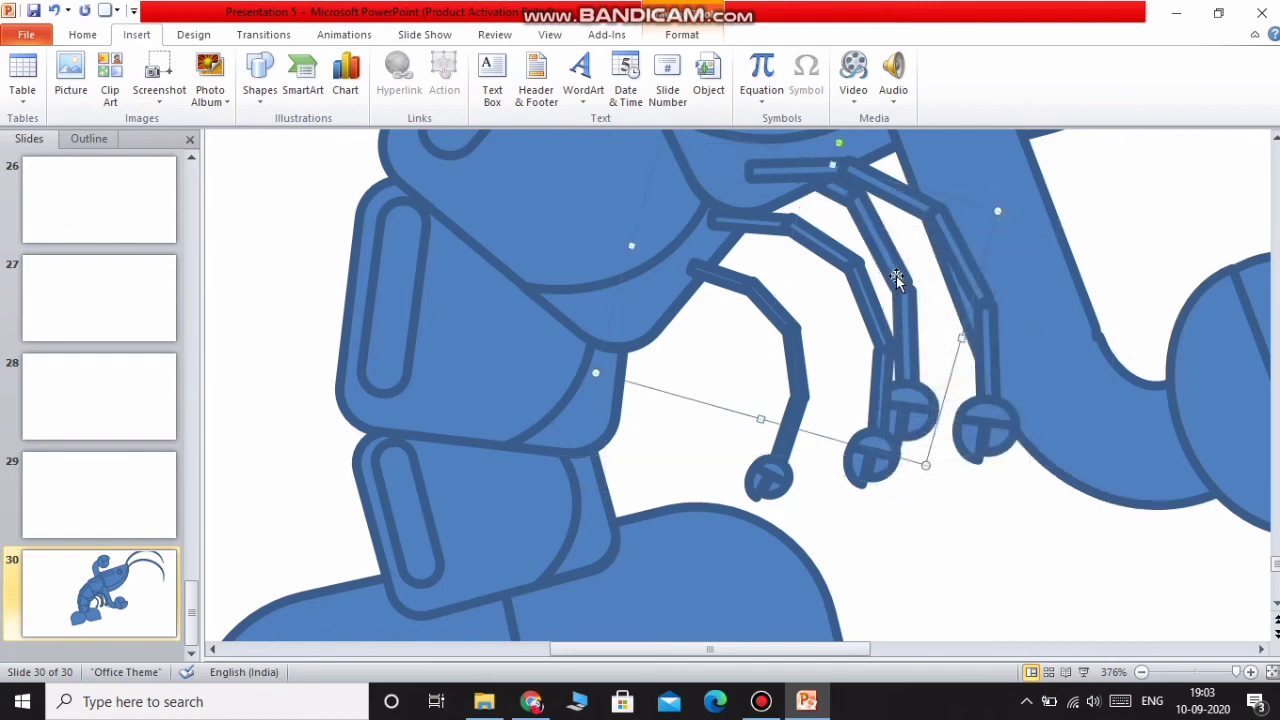
drag(898, 275, 903, 216)
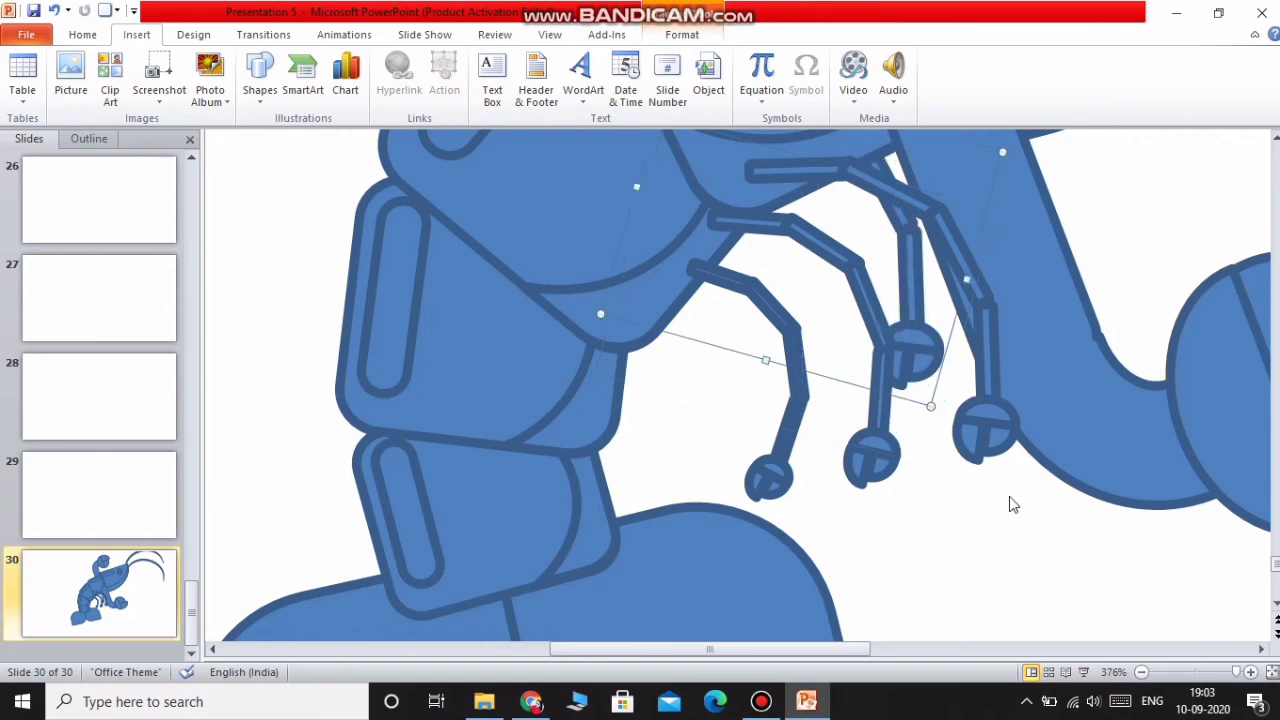
drag(924, 340, 919, 305)
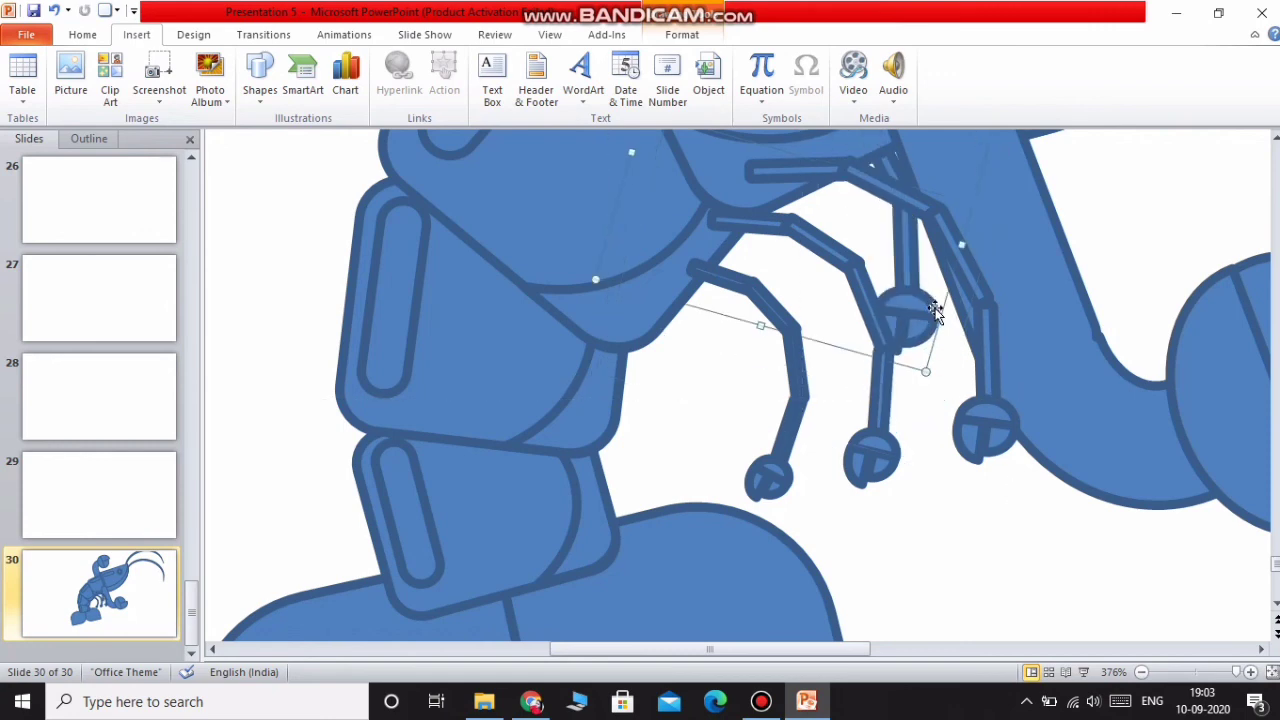
Step: Duplicate the middle leg, move the copy up against the body's underside and send it to the back
right_click(866, 312)
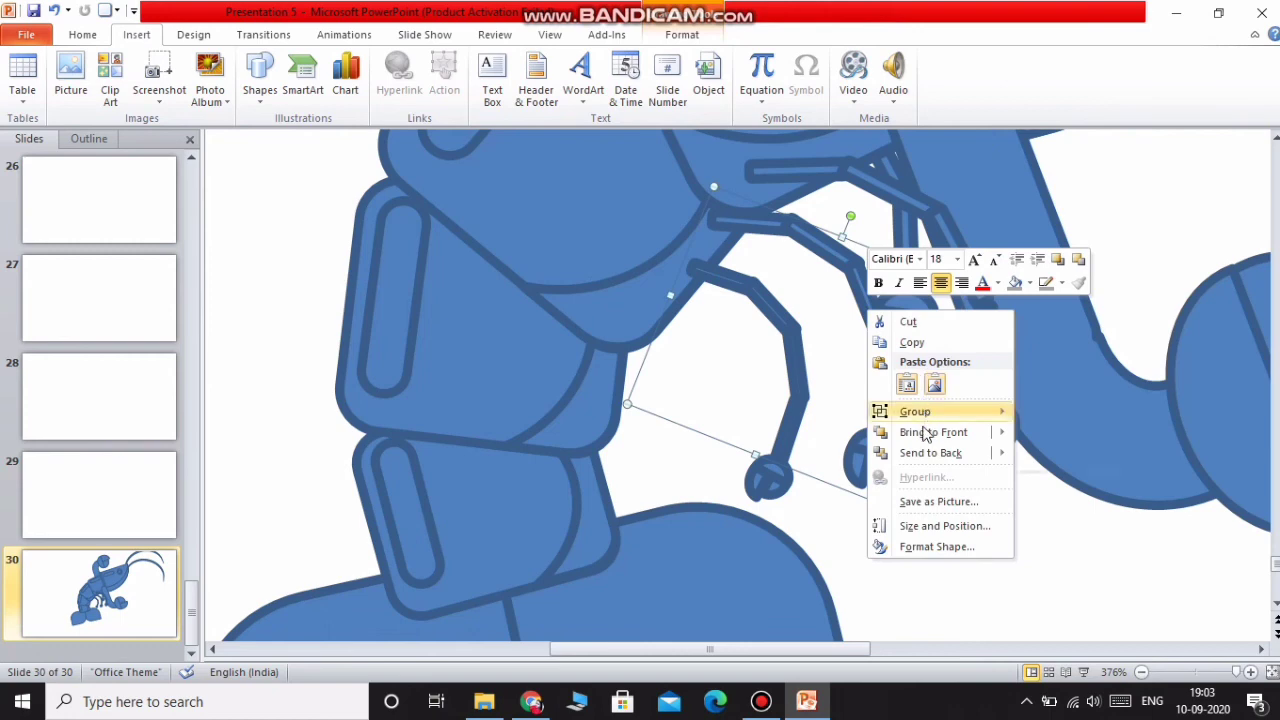
click(914, 342)
right_click(944, 524)
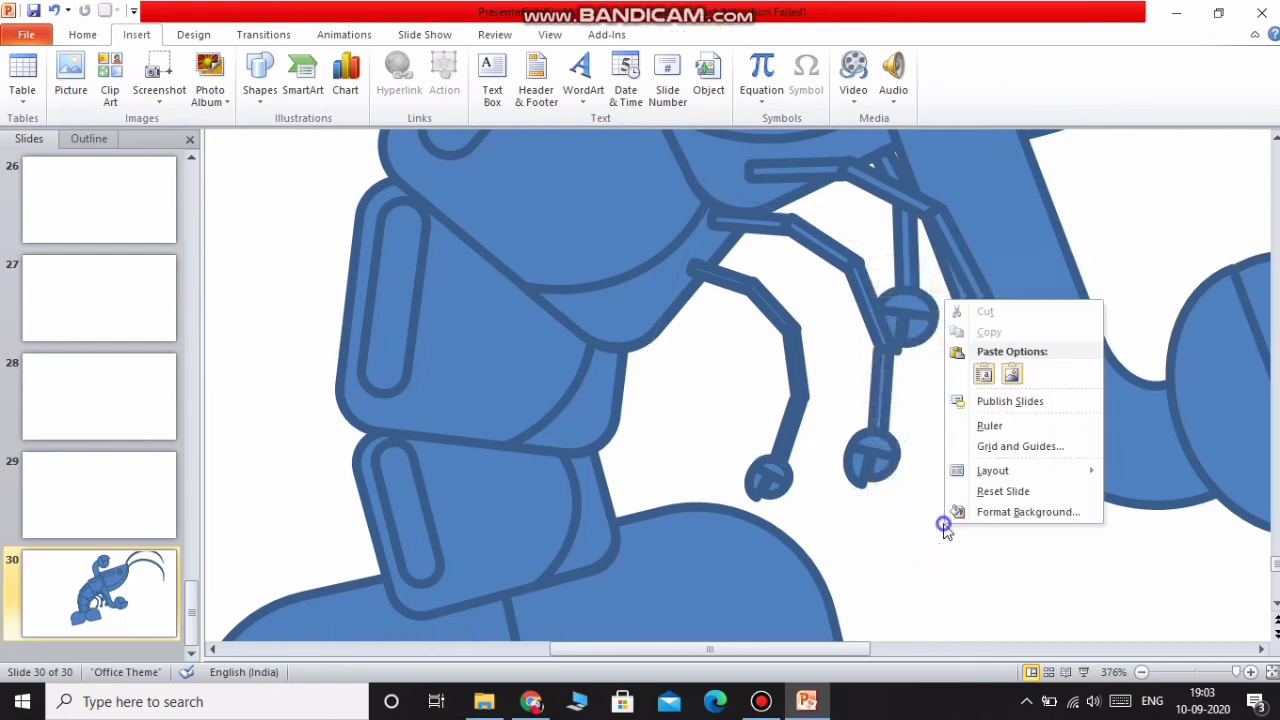
click(983, 373)
drag(928, 423, 813, 244)
right_click(813, 272)
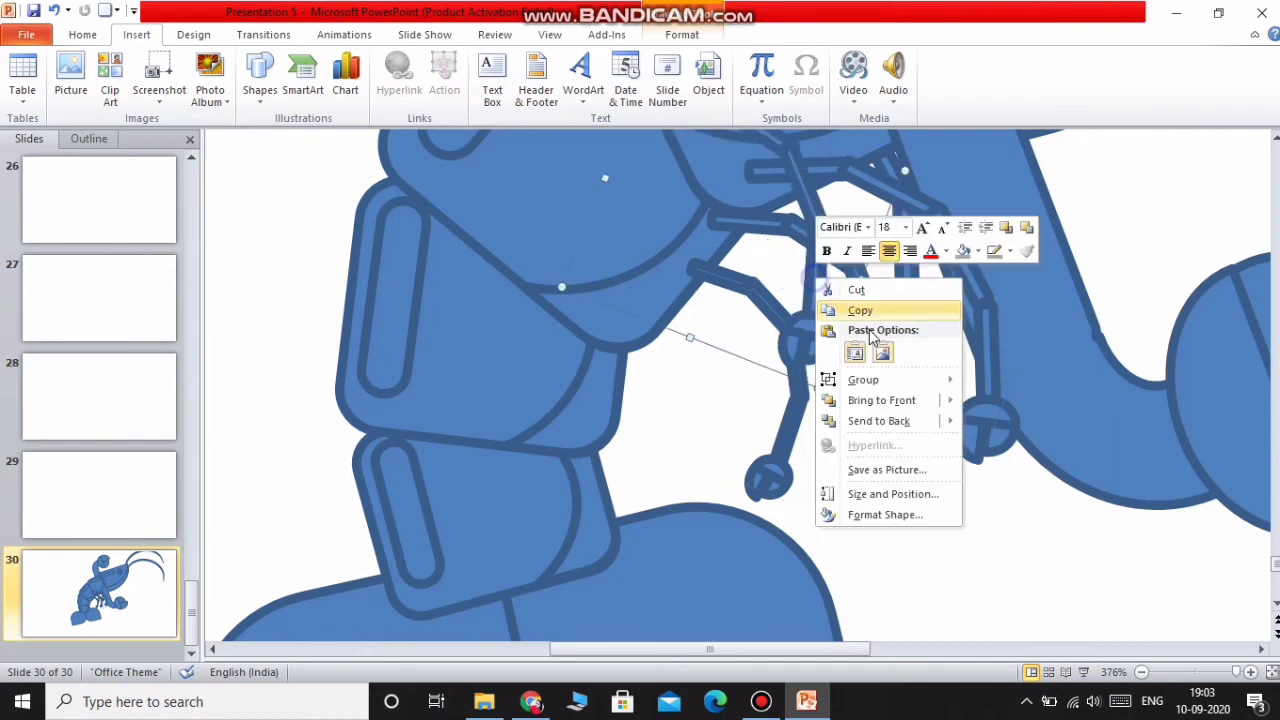
click(903, 421)
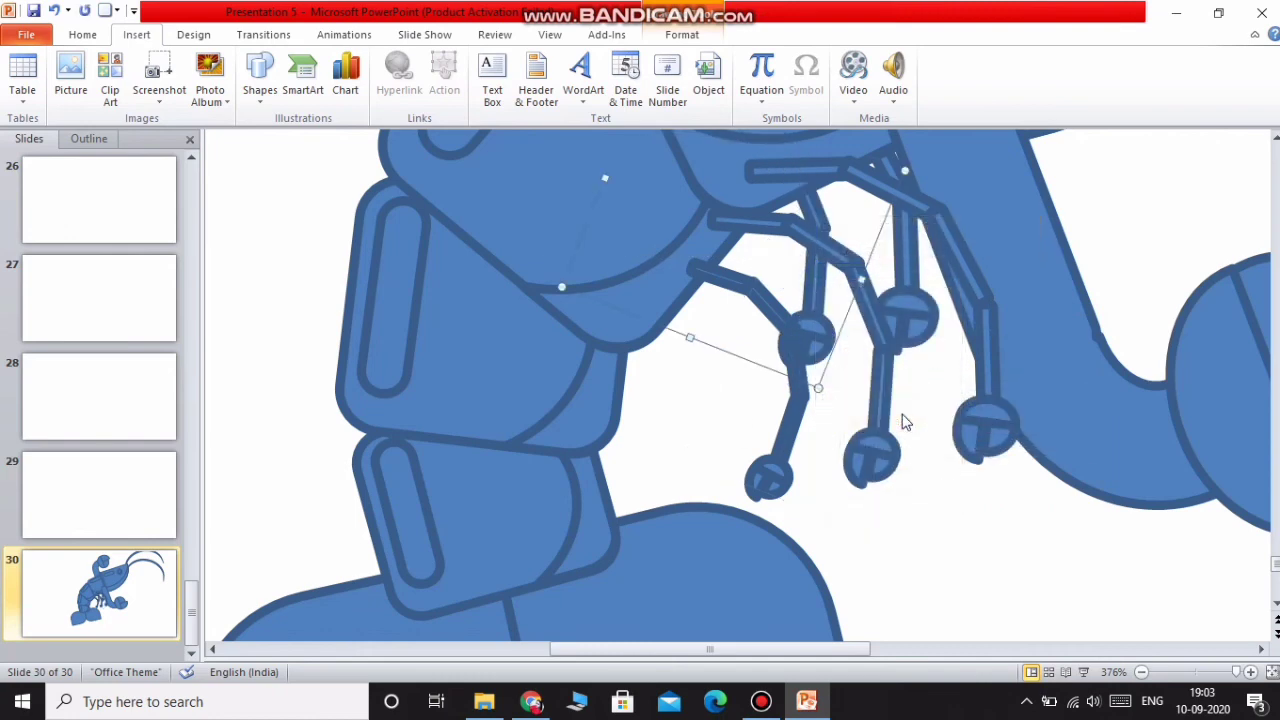
Step: Duplicate the smallest rear leg, move the copy up against the body segment and send it to the back
right_click(786, 437)
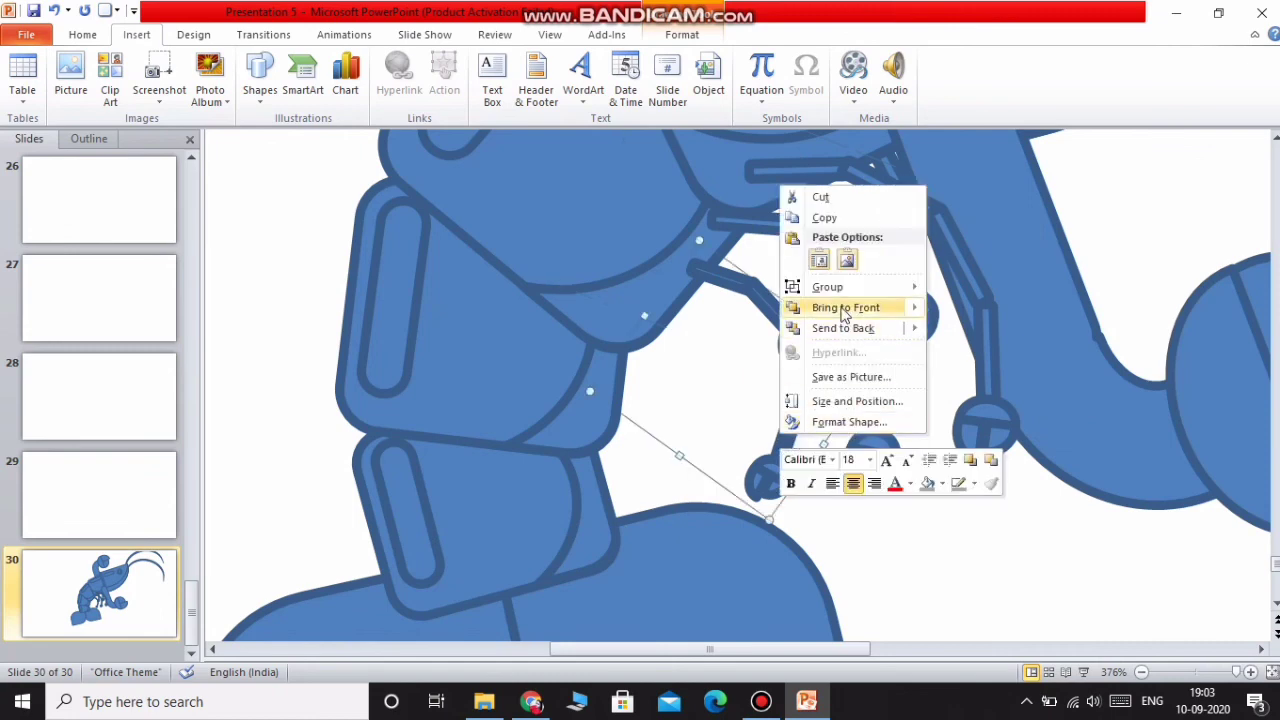
click(840, 218)
right_click(928, 490)
click(972, 338)
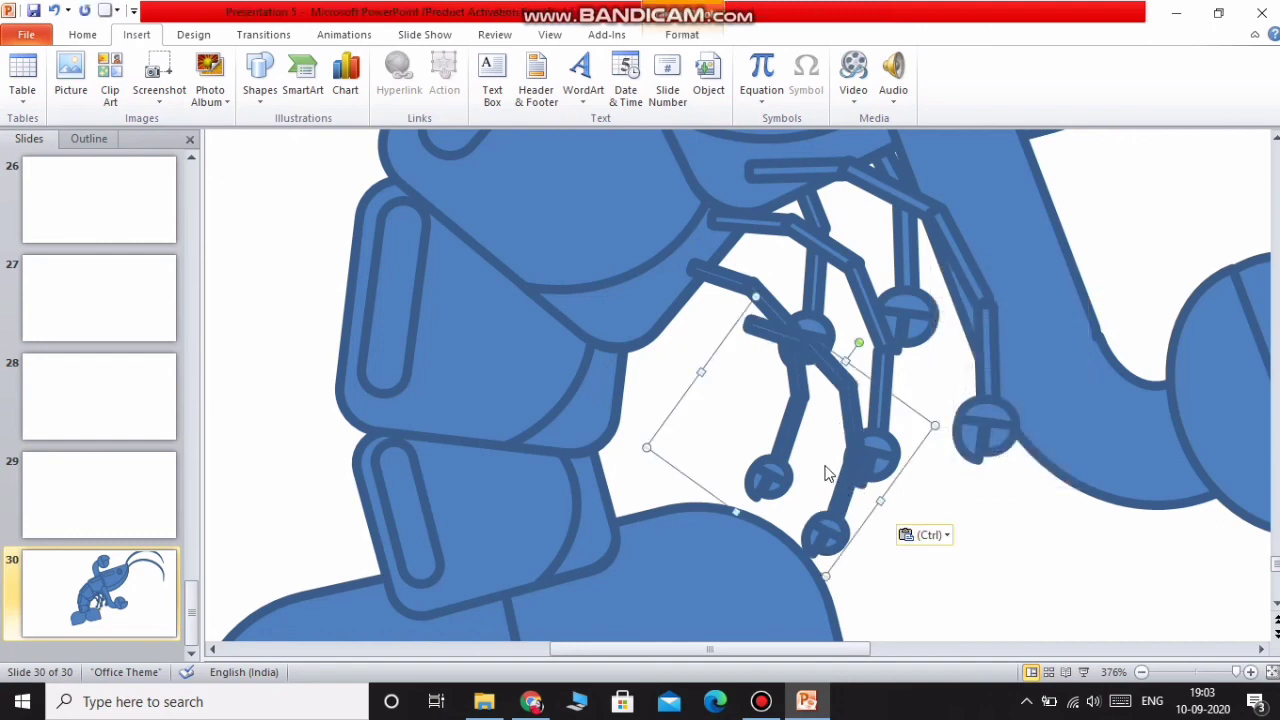
drag(849, 481, 720, 314)
right_click(720, 314)
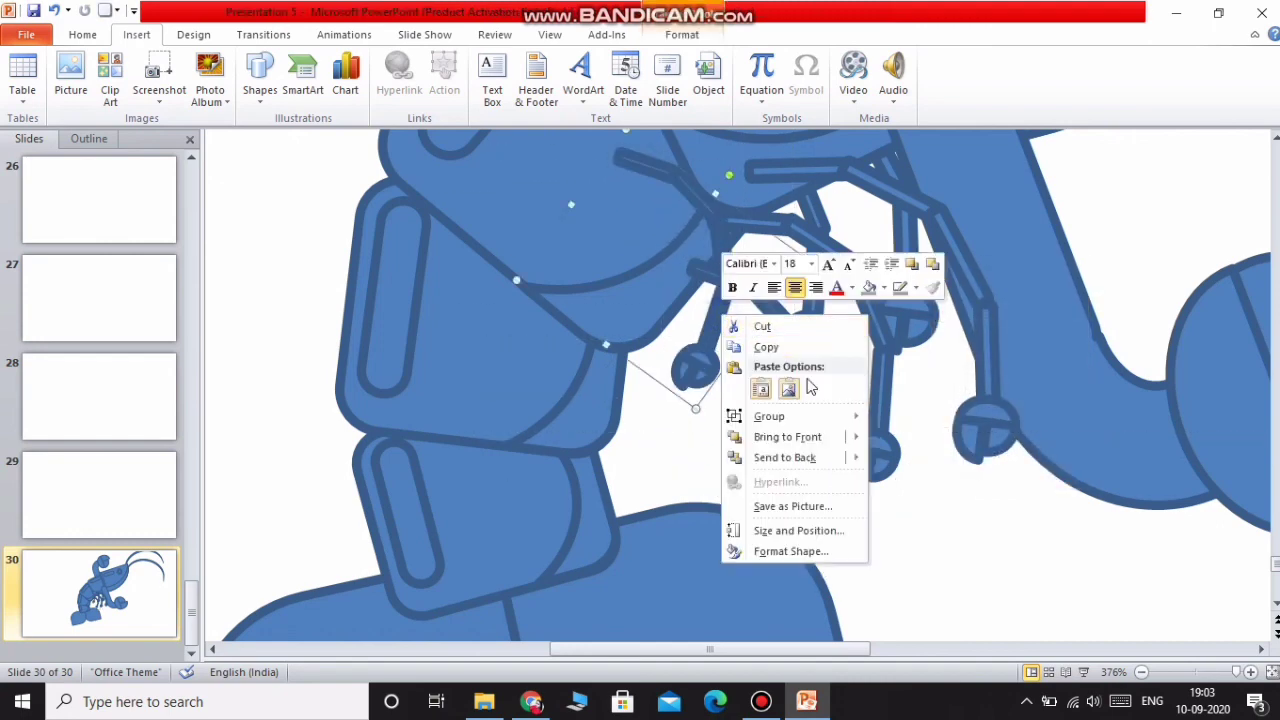
click(905, 457)
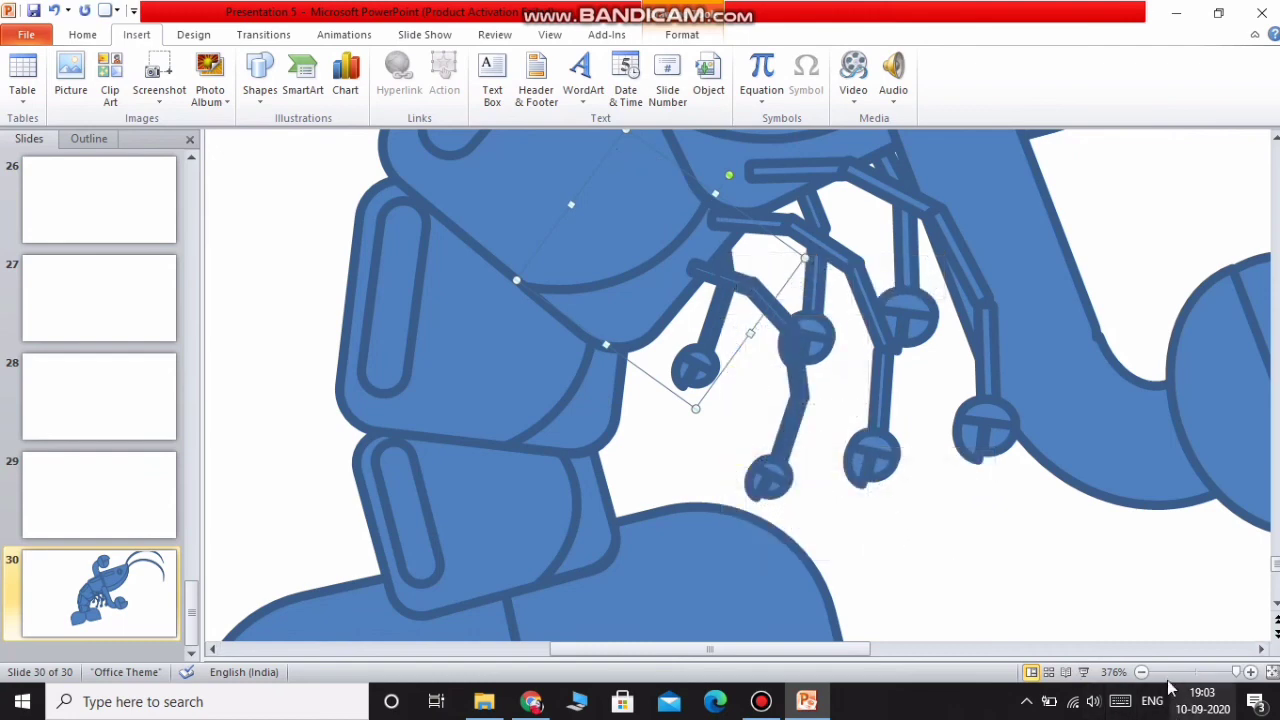
drag(1238, 676, 1200, 680)
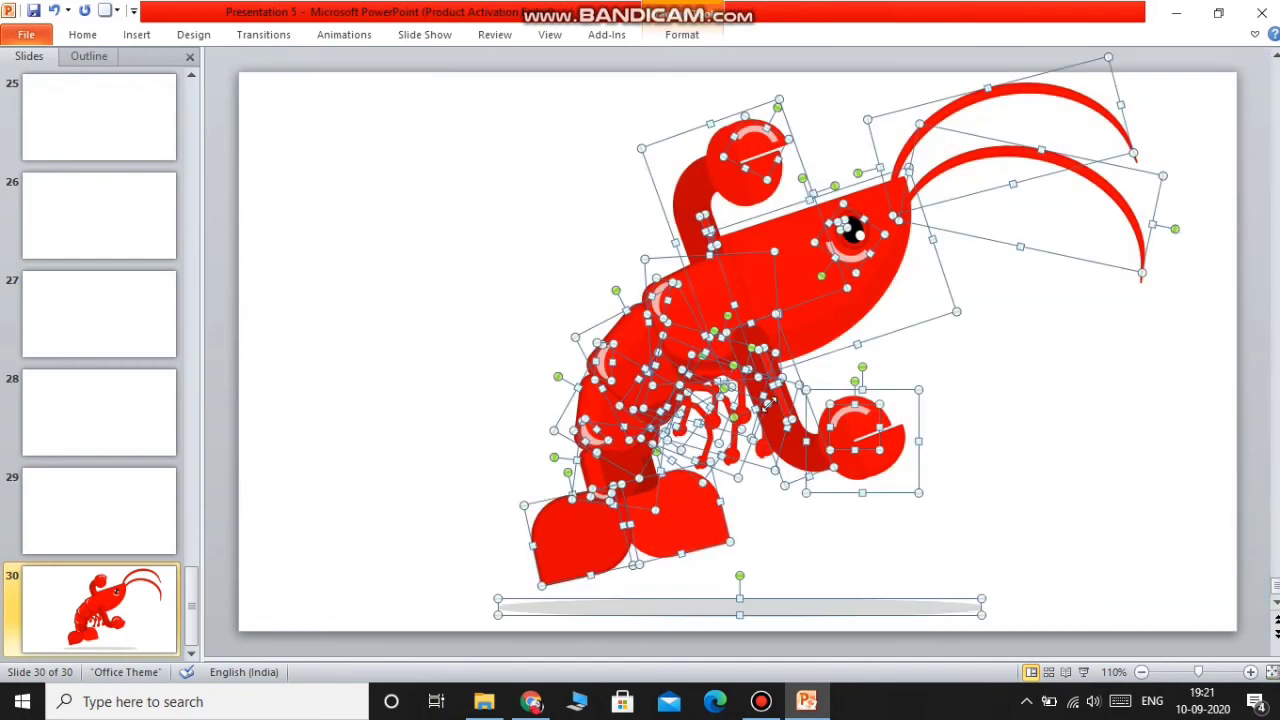
Step: Group all the selected red lobster shapes and the grey ground shadow into one object, and deselect it
right_click(768, 402)
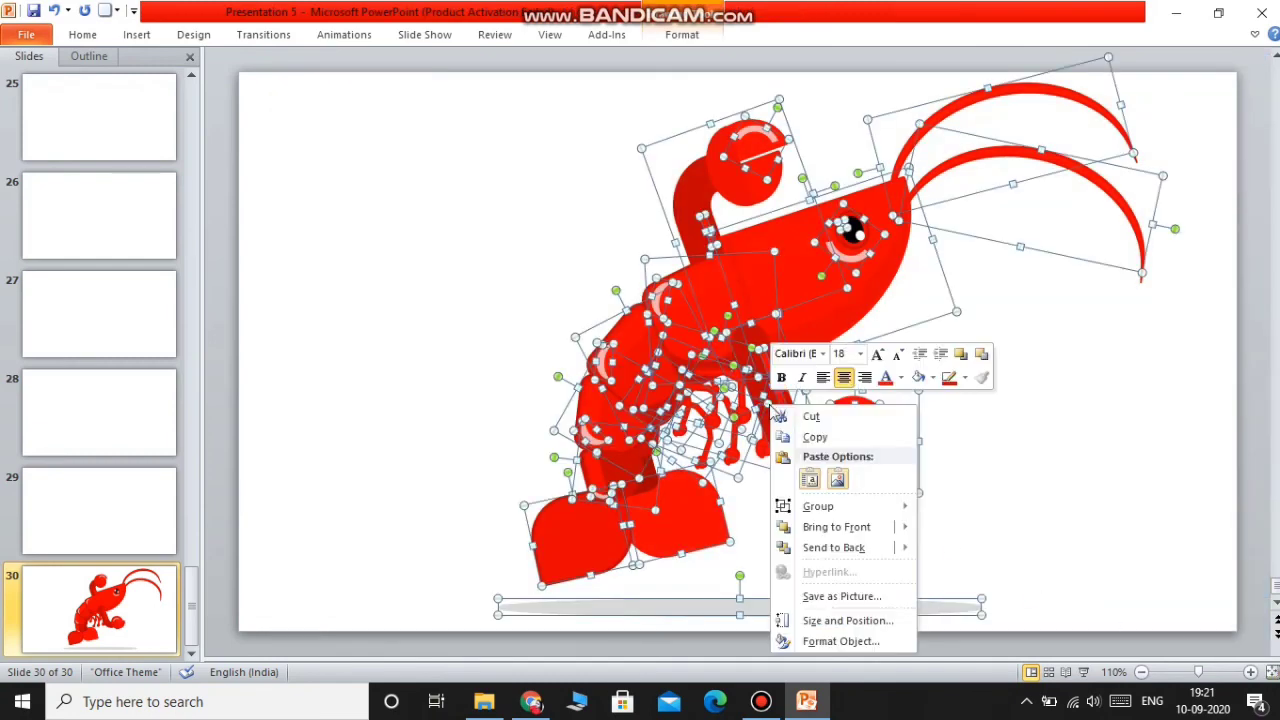
mouse_move(851, 508)
click(964, 510)
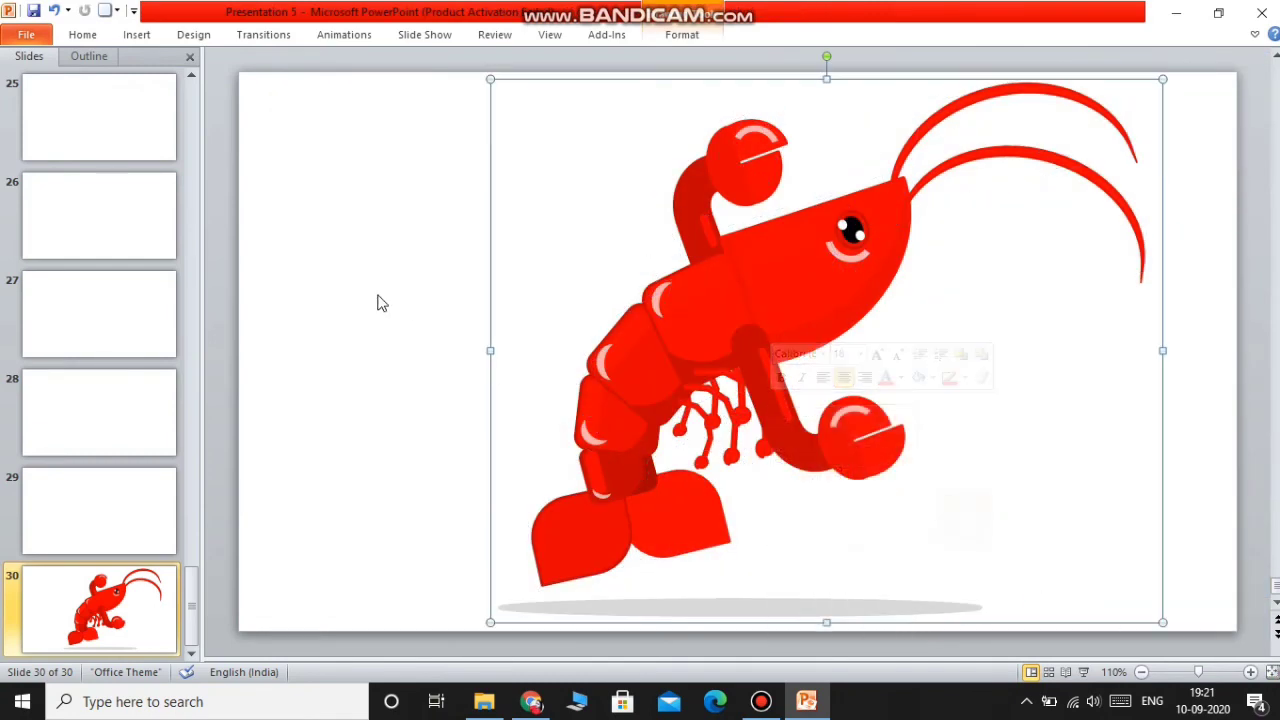
click(330, 236)
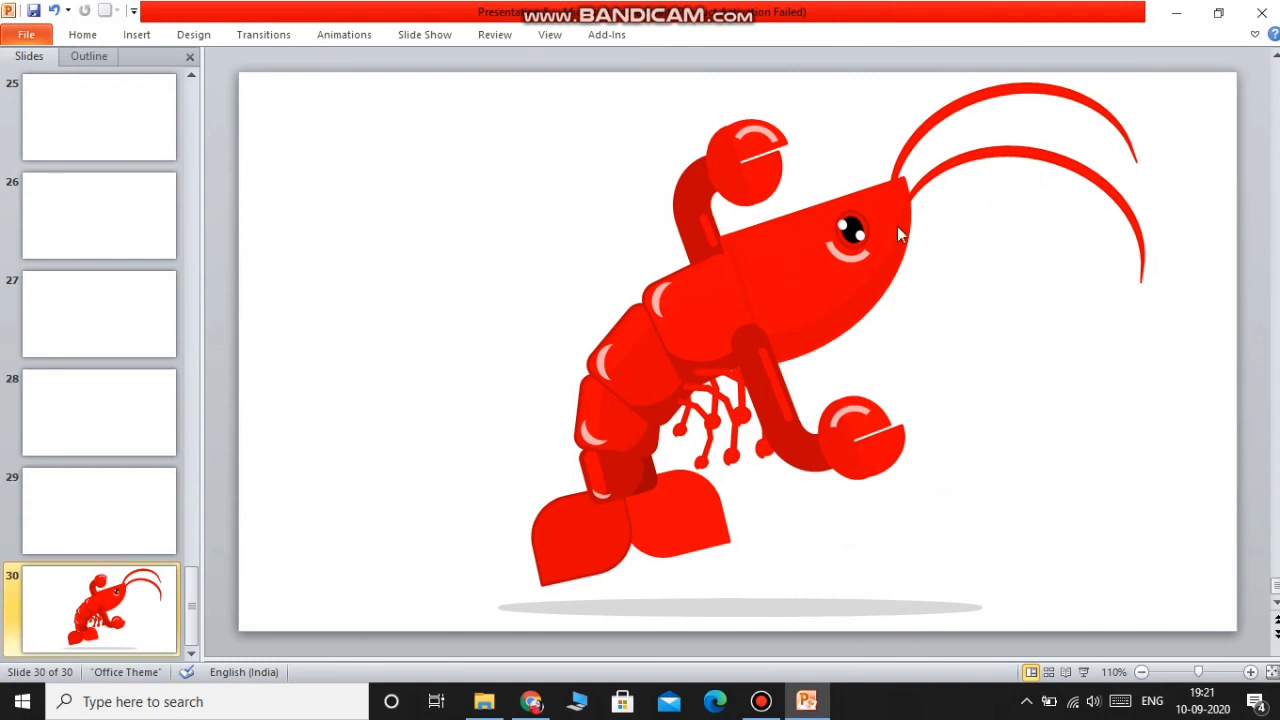